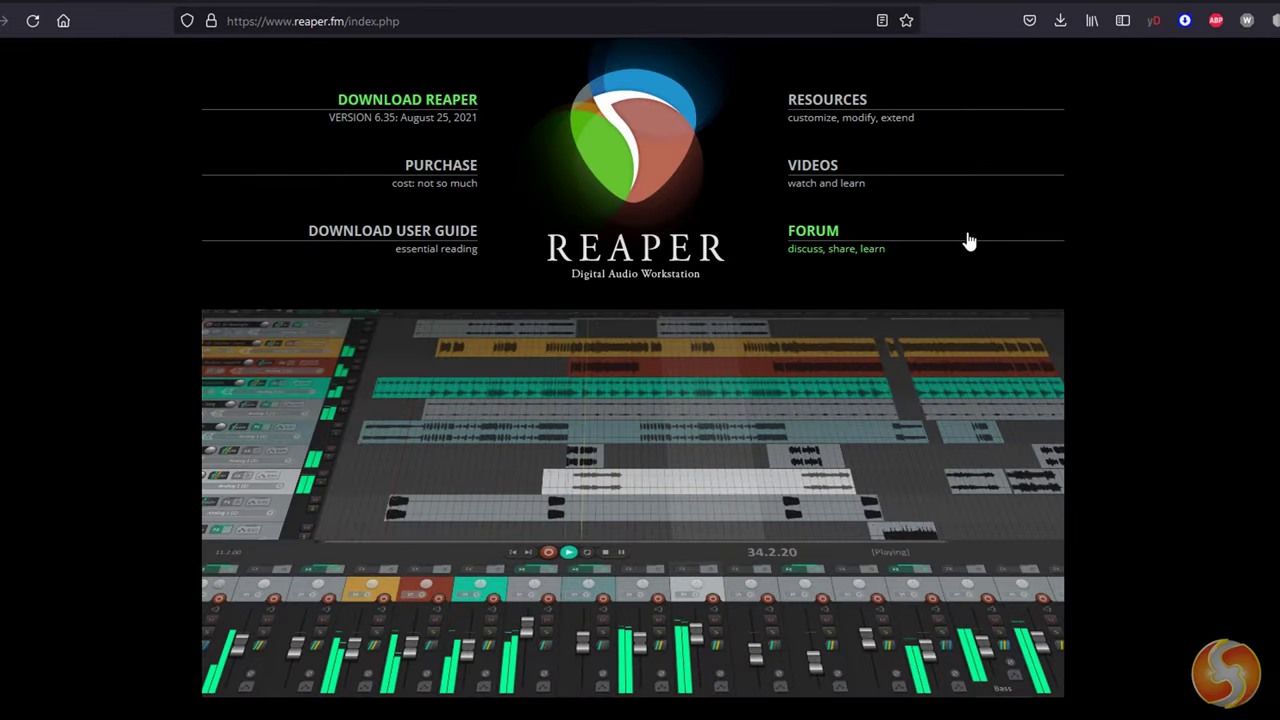
- Scroll the reaper.fm homepage down to the REAPER 6.35 changes and New in Version 6 list
{"action": "scroll", "coordinate": [711, 320], "scroll_direction": "down", "scroll_amount": 5}
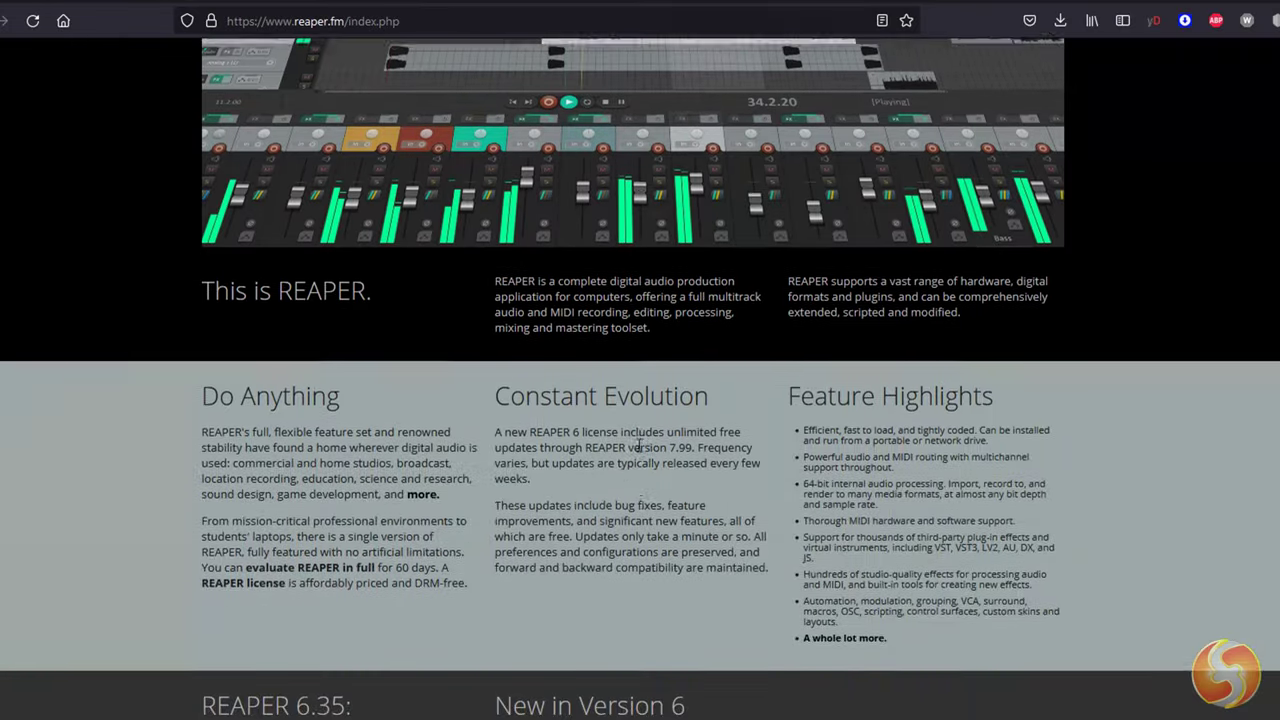
{"action": "scroll", "coordinate": [979, 437], "scroll_direction": "down", "scroll_amount": 5}
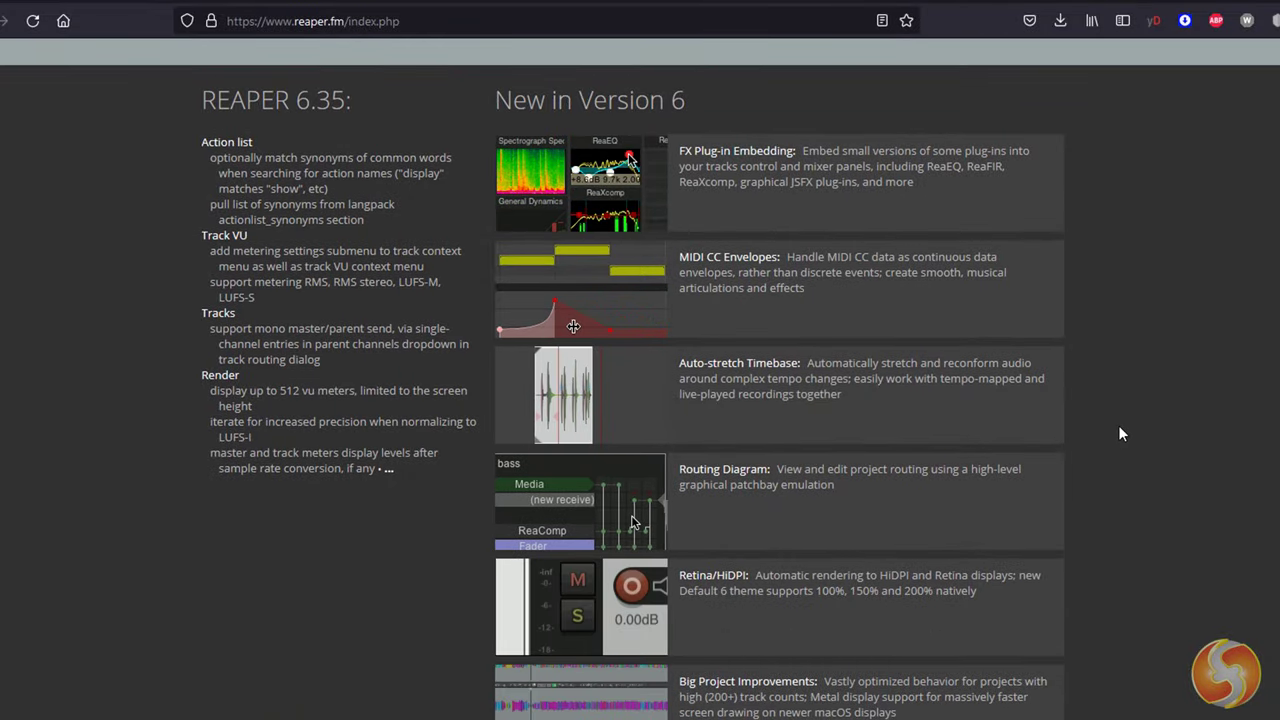
{"action": "scroll", "coordinate": [1107, 436], "scroll_direction": "down", "scroll_amount": 3}
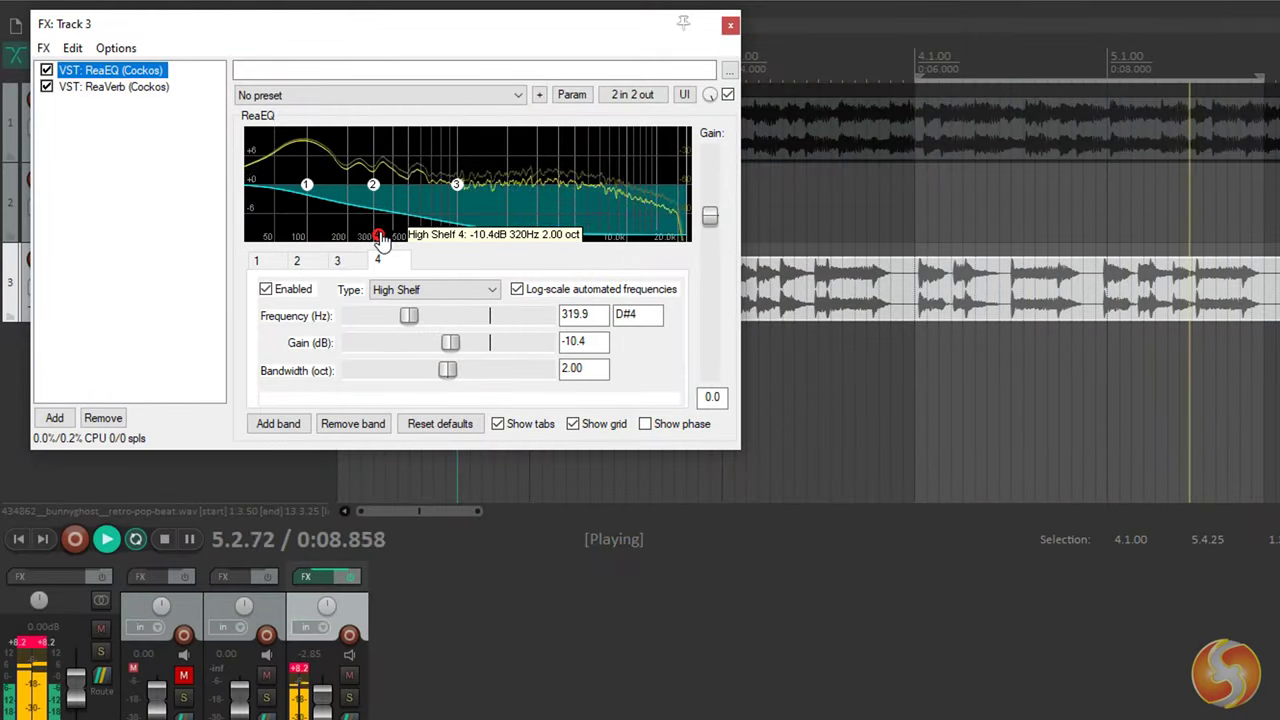
- Boost ReaEQ band 1 to +9.2 dB and band 2 to +6.6 dB, then select the tracks and items
{"action": "left_click_drag", "start_coordinate": [306, 184], "coordinate": [317, 148]}
{"action": "left_click_drag", "start_coordinate": [373, 186], "coordinate": [388, 160]}
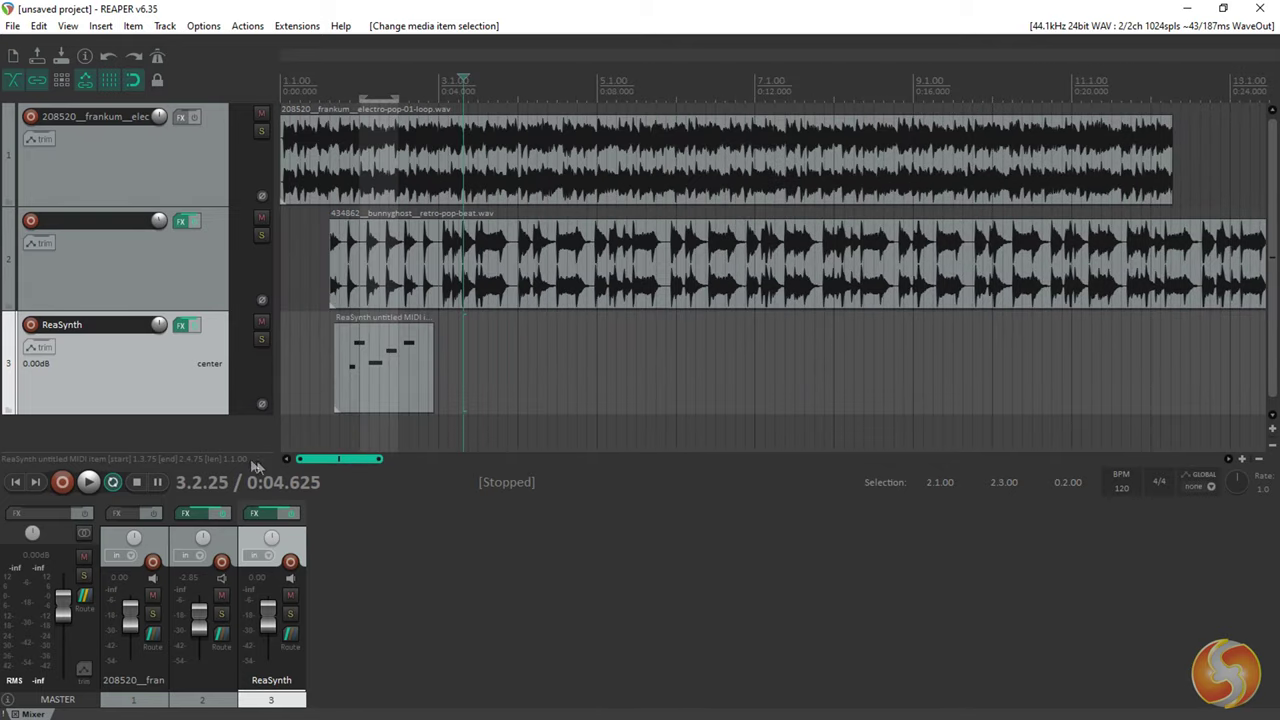
{"action": "left_click", "coordinate": [190, 273]}
{"action": "left_click", "coordinate": [189, 153]}
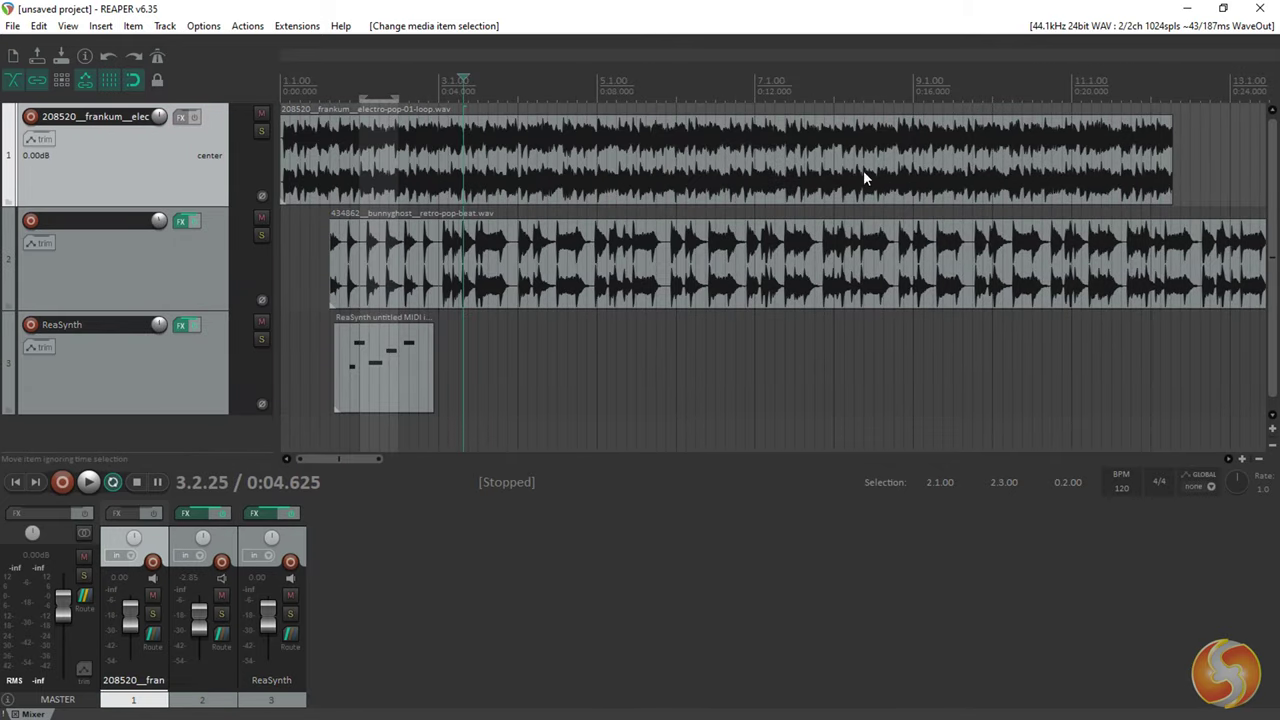
{"action": "left_click", "coordinate": [865, 176]}
{"action": "left_click", "coordinate": [831, 263]}
{"action": "left_click", "coordinate": [417, 374]}
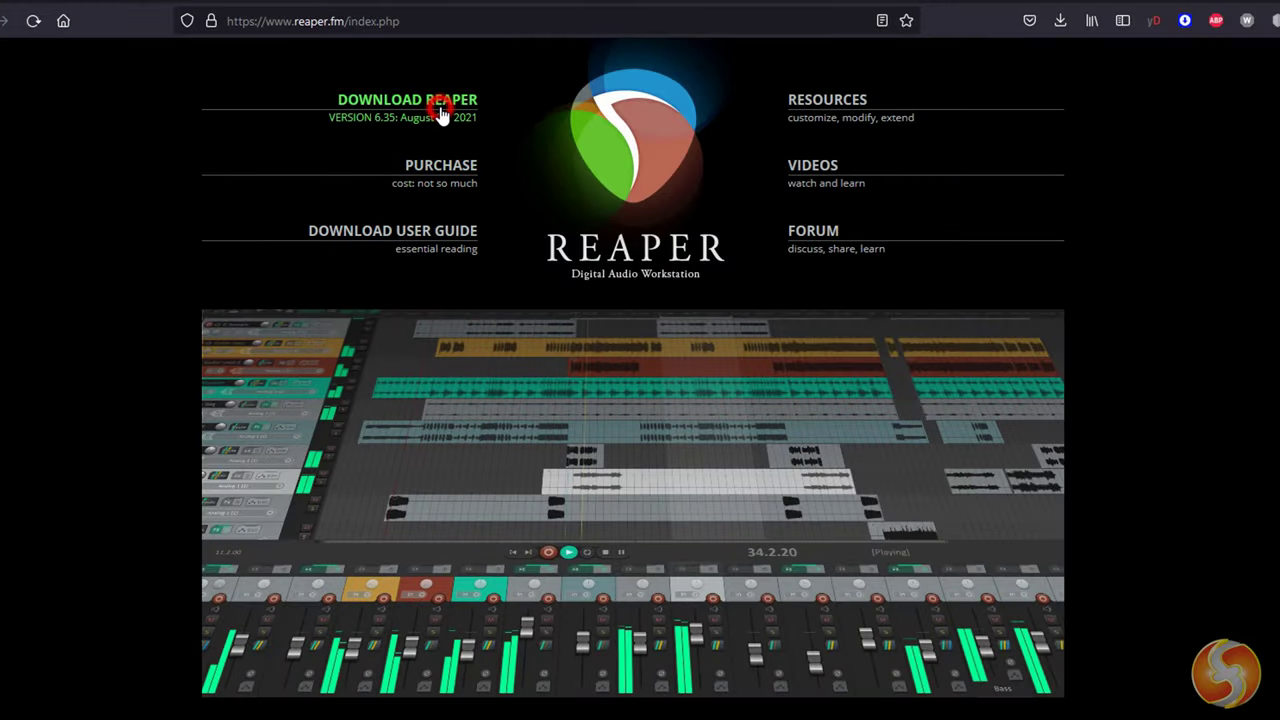
- Go to the REAPER download page and scroll to the Windows, macOS and Linux downloads
{"action": "left_click", "coordinate": [441, 110]}
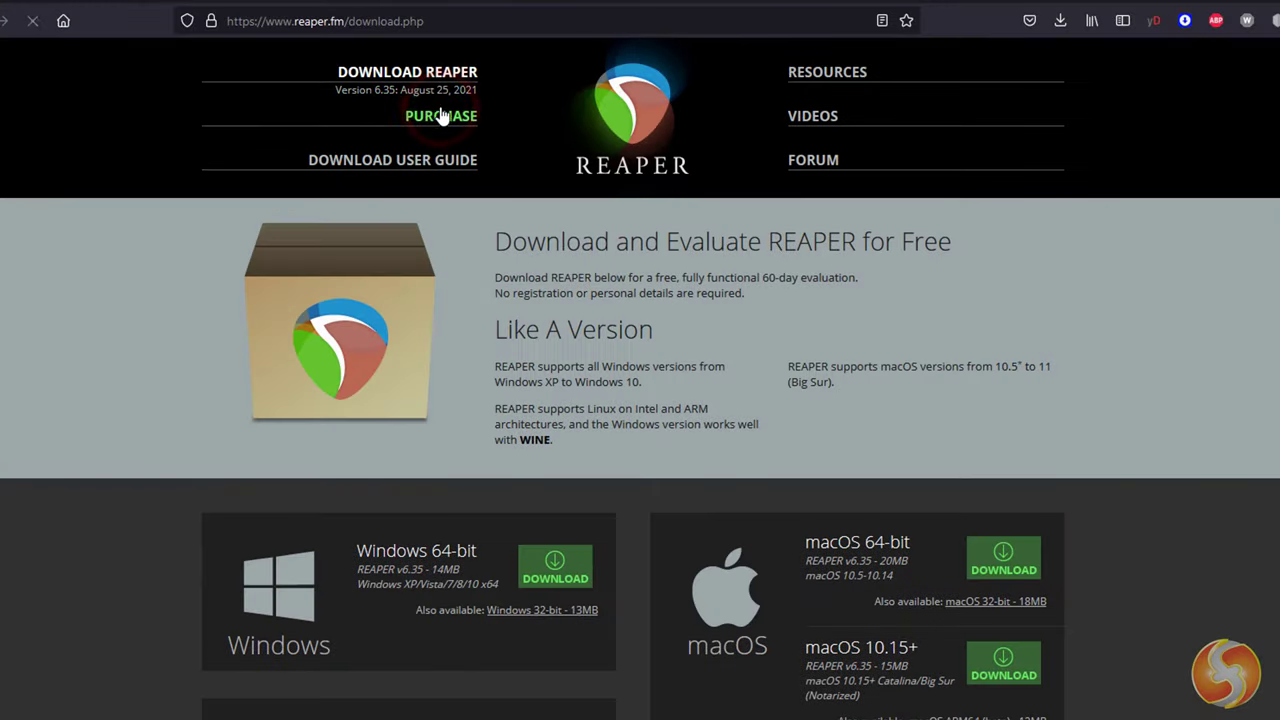
{"action": "scroll", "coordinate": [170, 285], "scroll_direction": "down", "scroll_amount": 4}
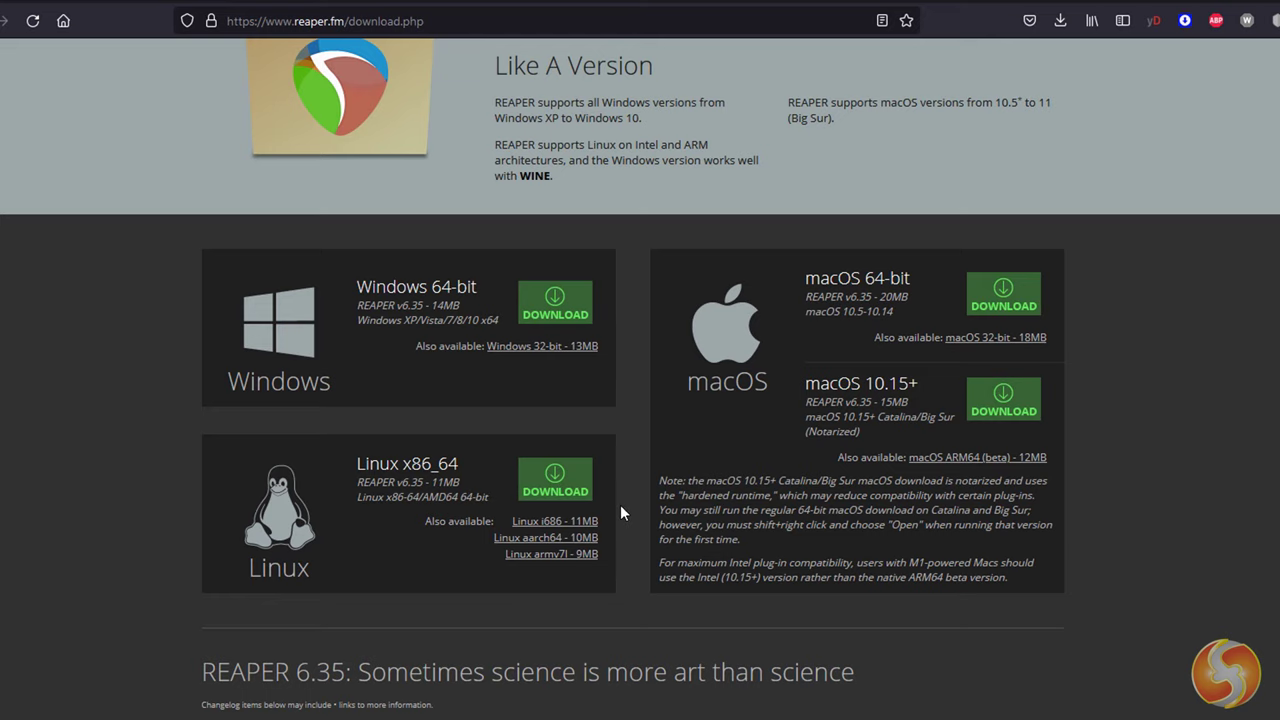
{"action": "scroll", "coordinate": [615, 442], "scroll_direction": "down", "scroll_amount": 1}
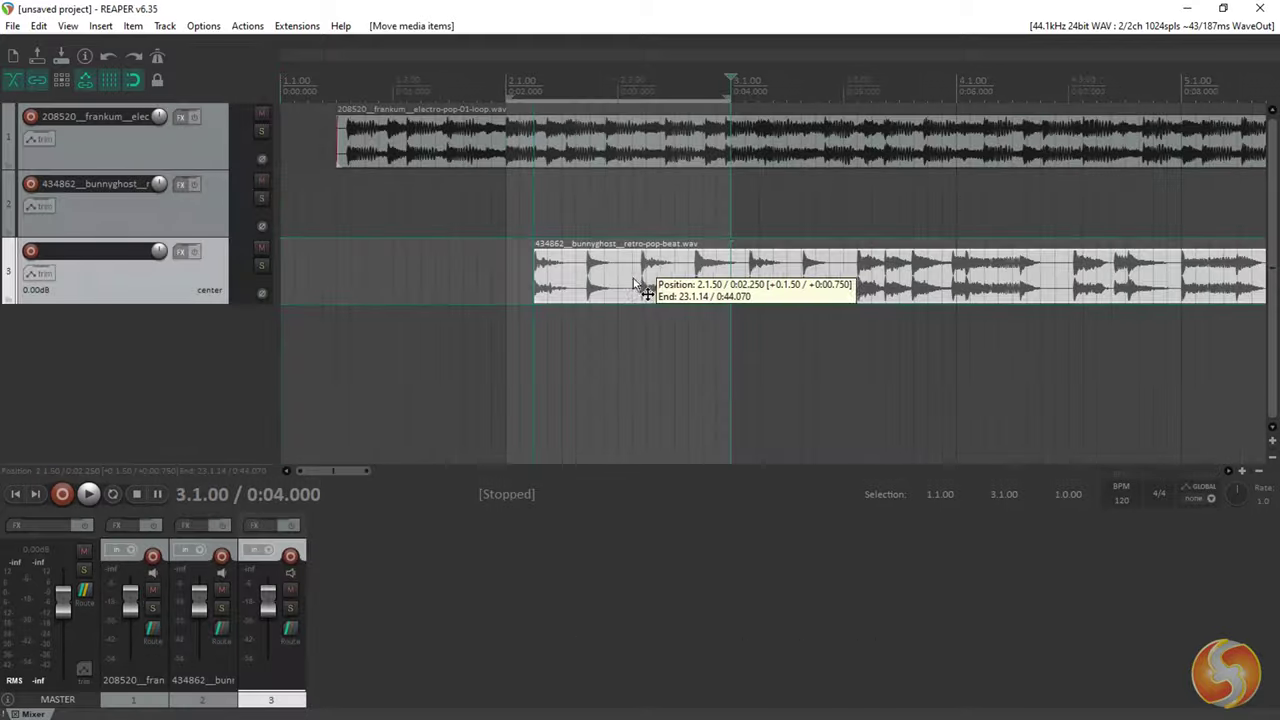
{"action": "left_click_drag", "start_coordinate": [634, 281], "coordinate": [600, 293]}
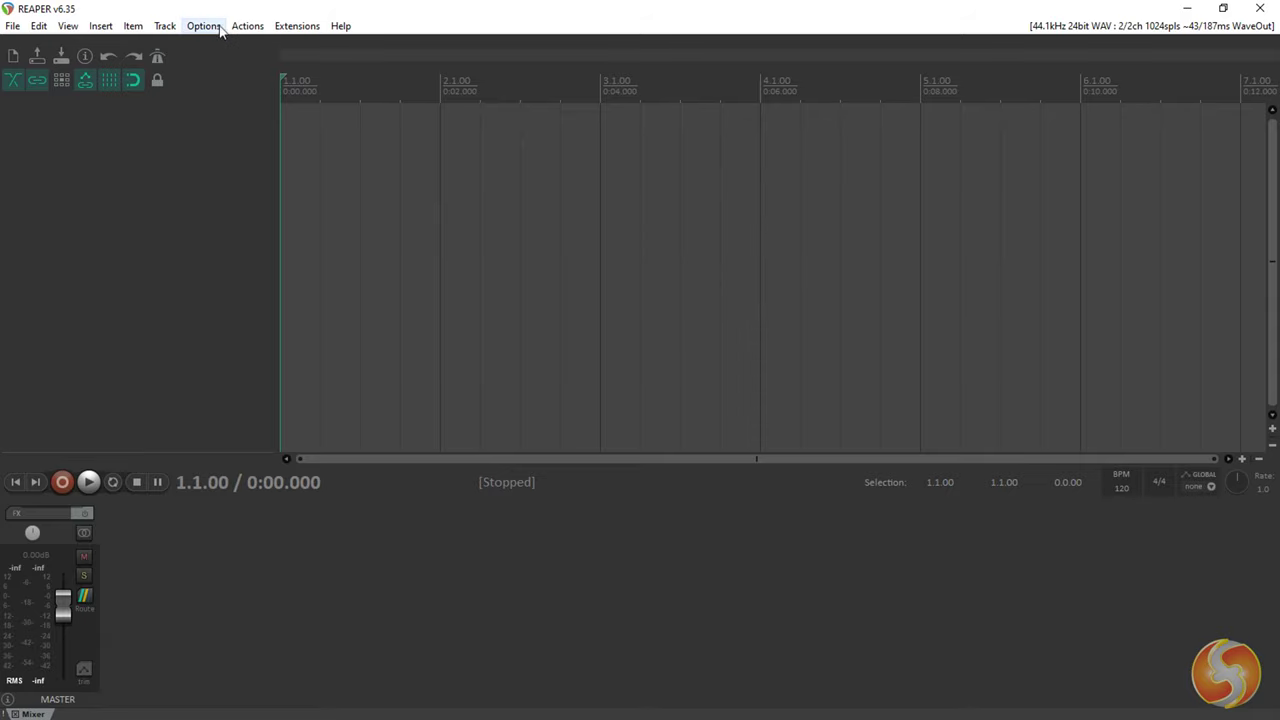
{"action": "left_click", "coordinate": [218, 27]}
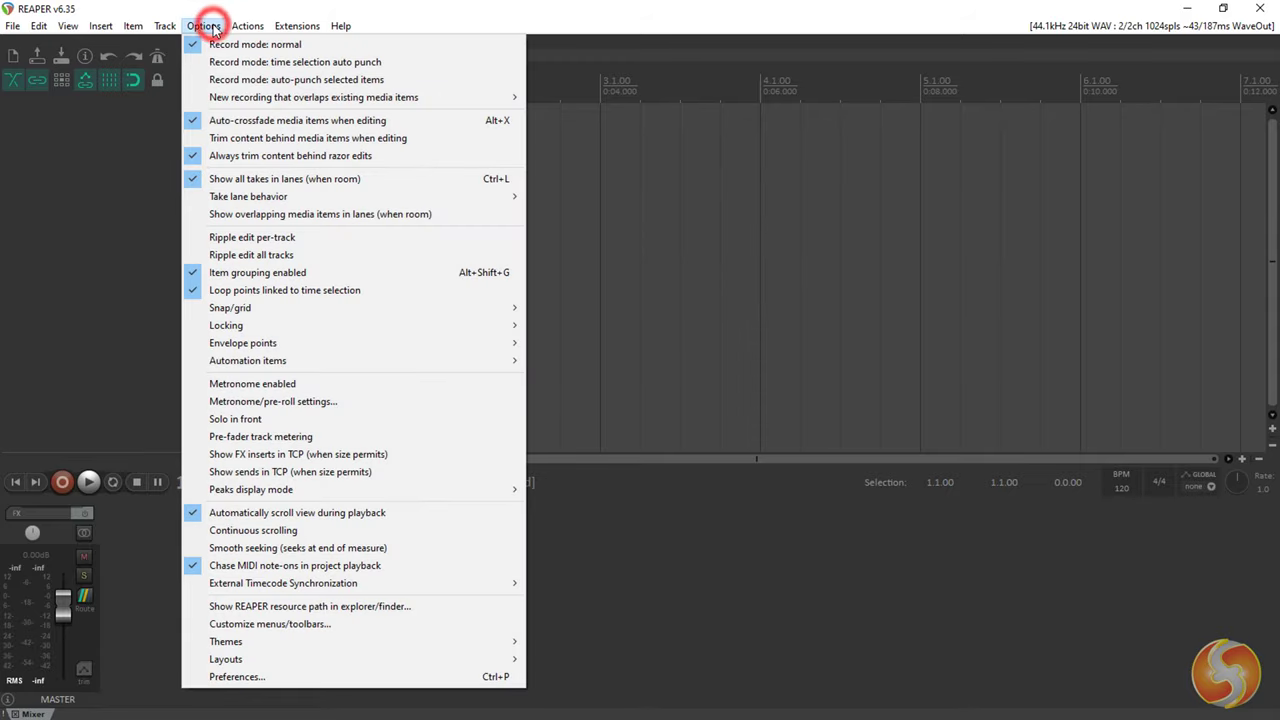
{"action": "mouse_move", "coordinate": [355, 643]}
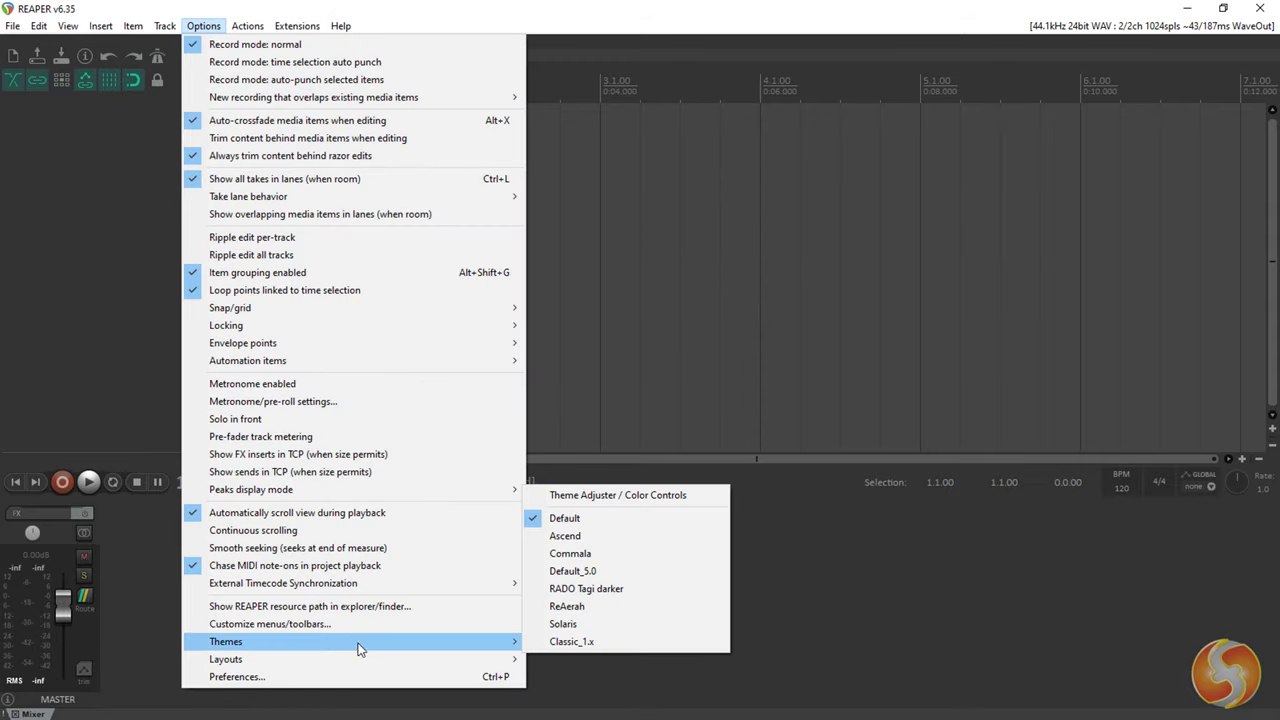
{"action": "left_click", "coordinate": [603, 544]}
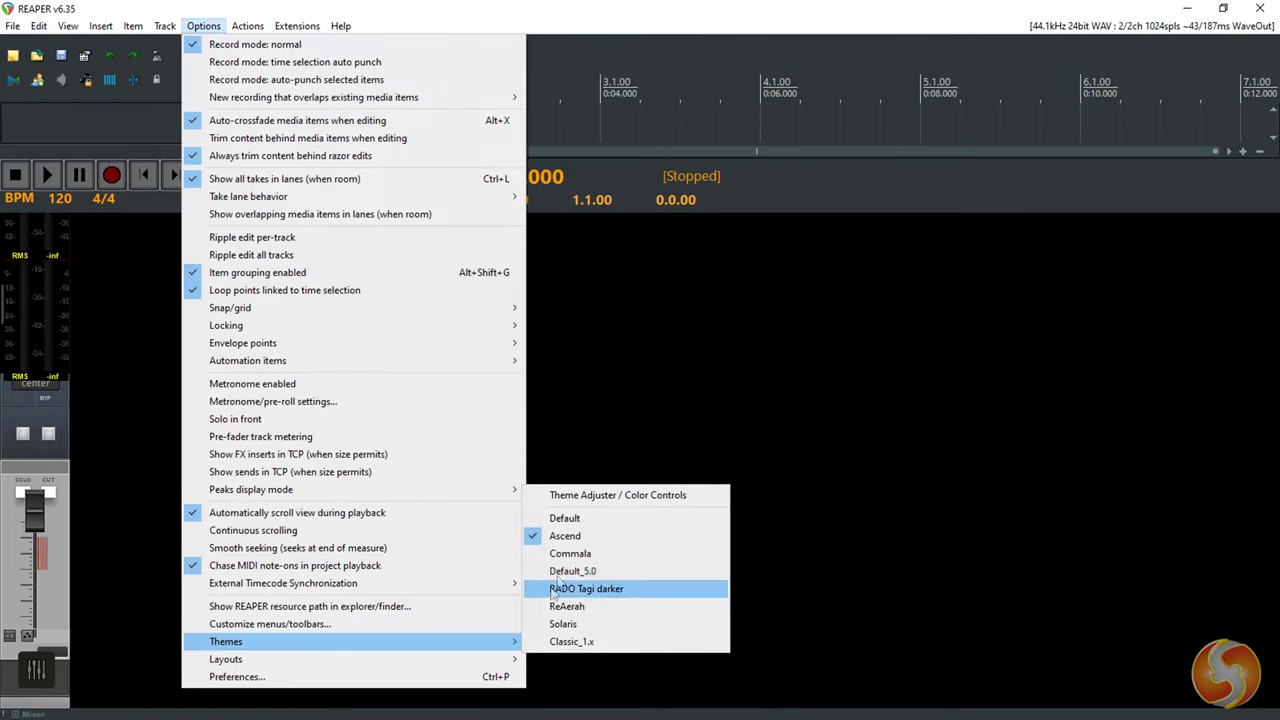
{"action": "left_click", "coordinate": [569, 553]}
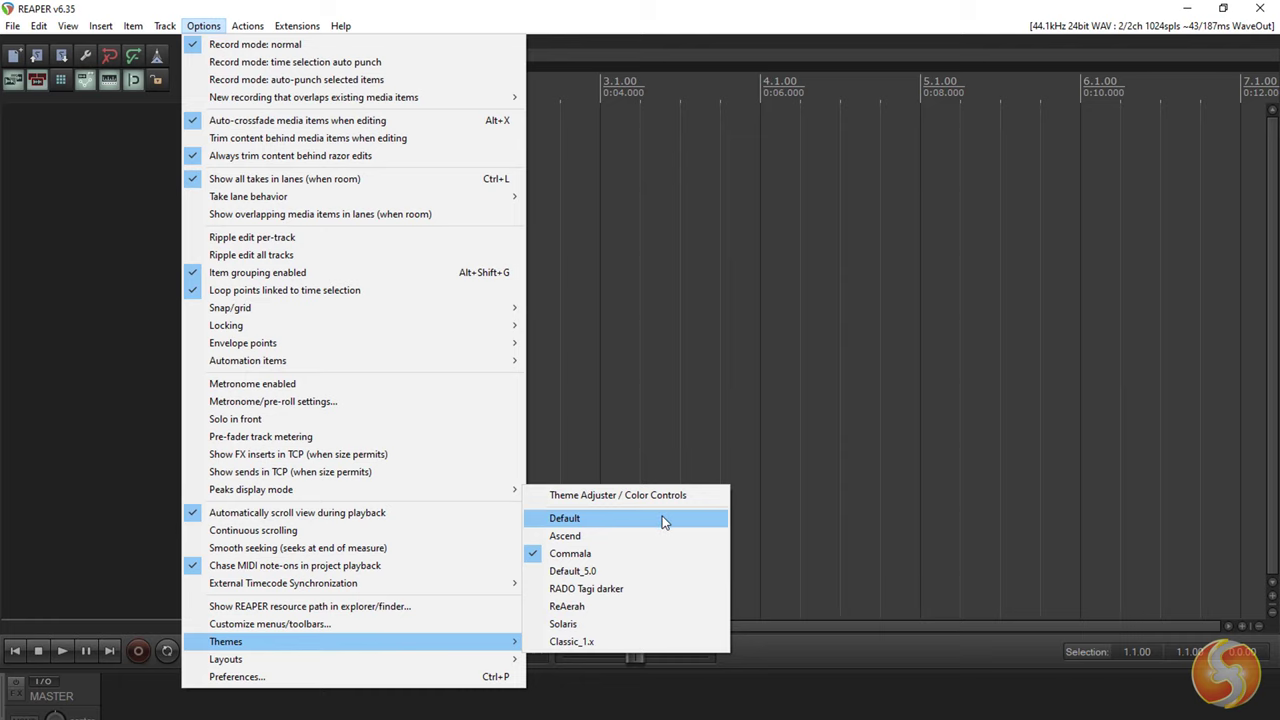
{"action": "left_click", "coordinate": [661, 519]}
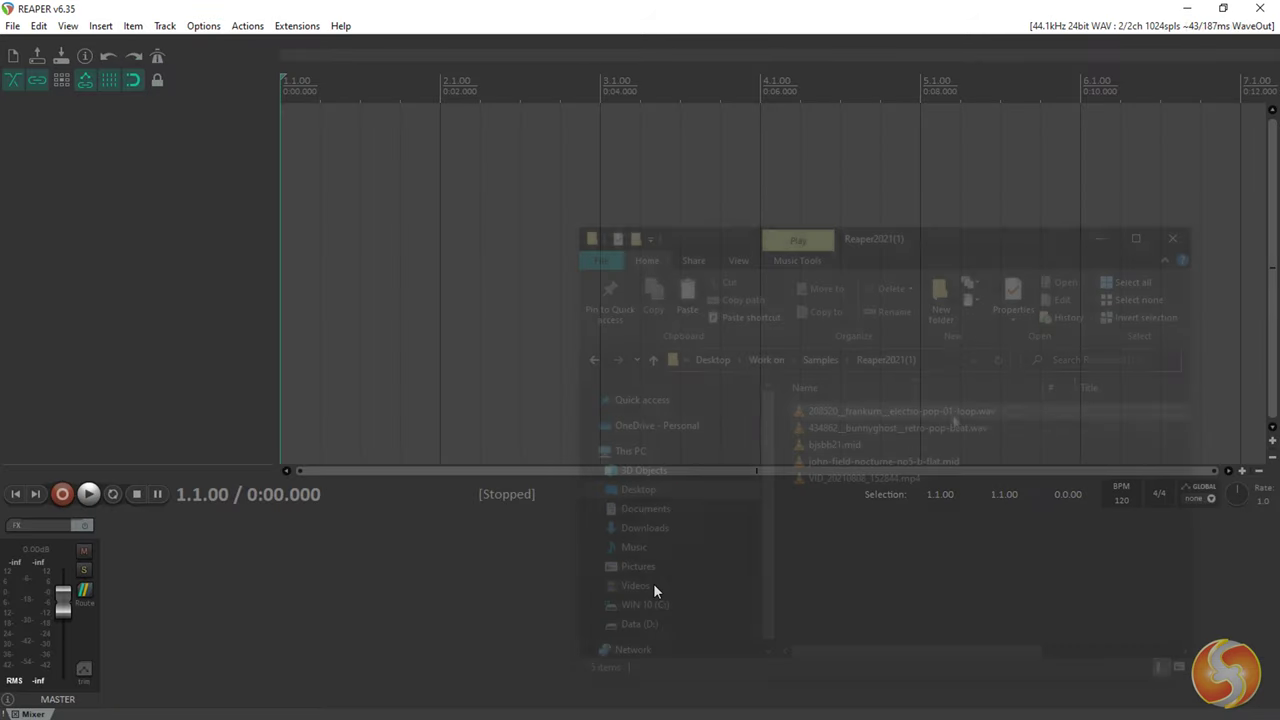
- Drag the electro-pop loop and retro-pop beat WAVs and the video clip into tracks 1–3
{"action": "left_click_drag", "start_coordinate": [990, 410], "coordinate": [325, 192]}
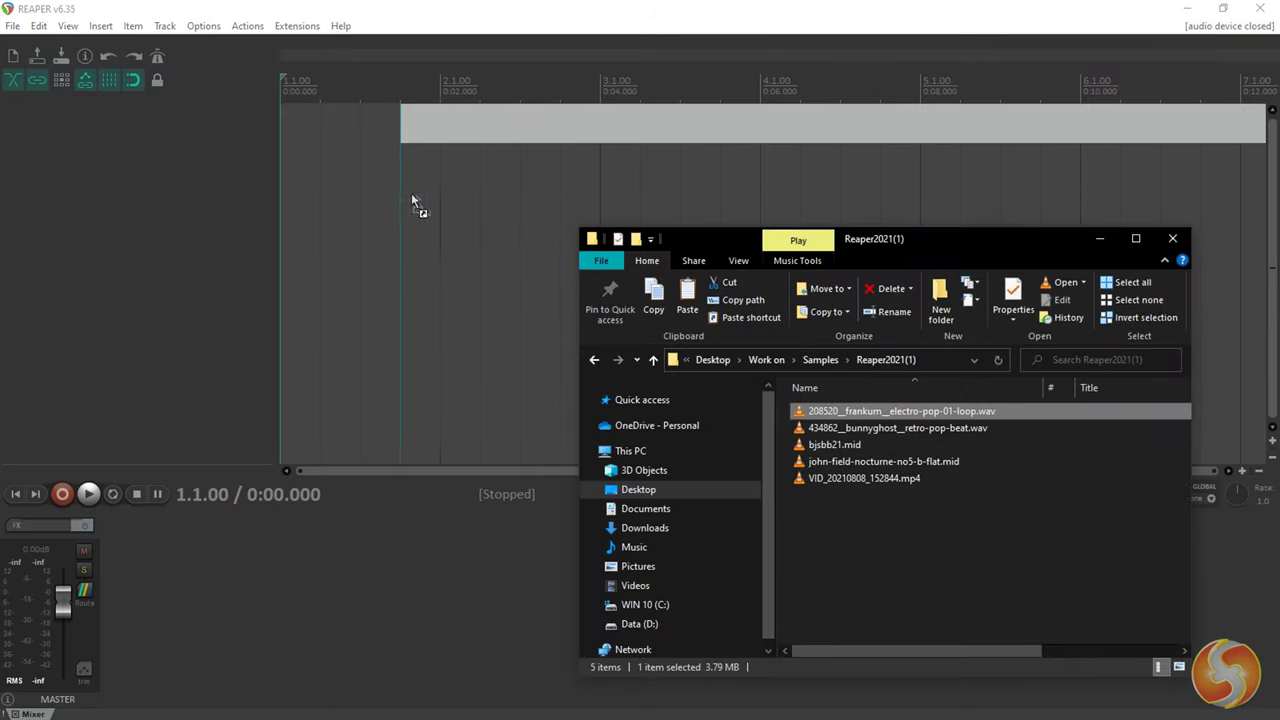
{"action": "left_click_drag", "start_coordinate": [895, 446], "coordinate": [323, 199]}
{"action": "left_click_drag", "start_coordinate": [900, 511], "coordinate": [548, 385]}
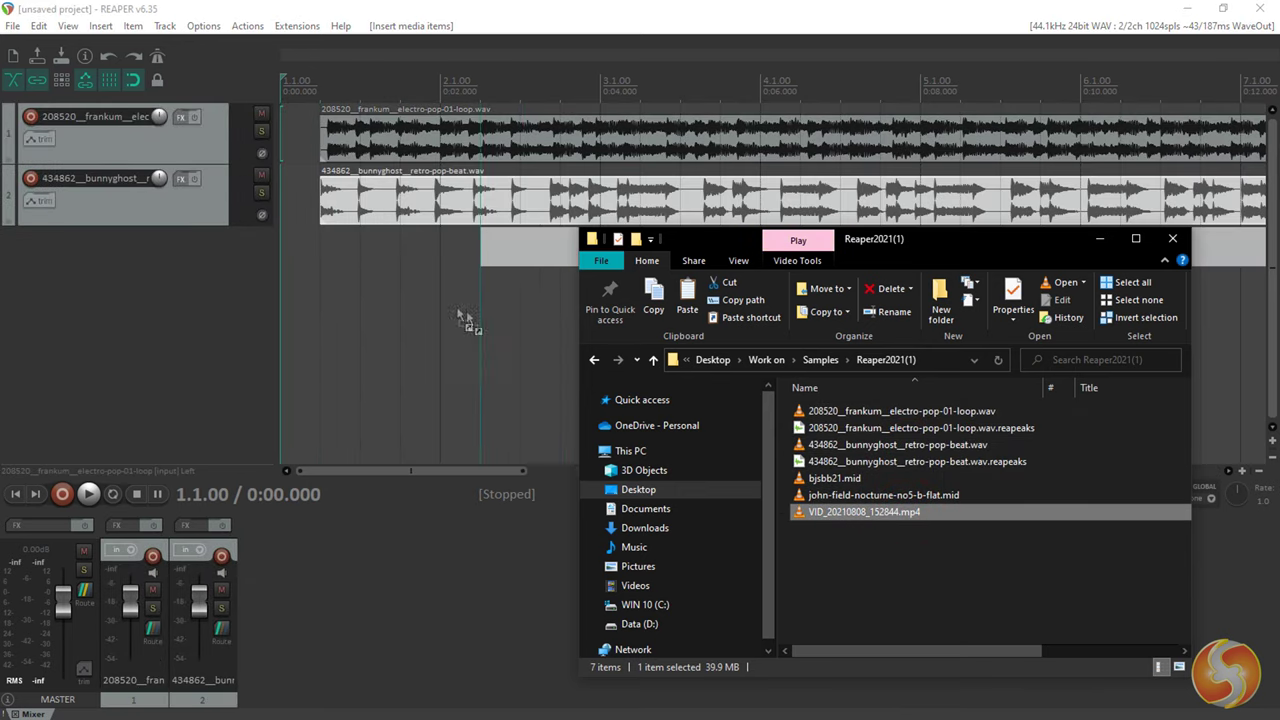
{"action": "left_click_drag", "start_coordinate": [465, 320], "coordinate": [425, 296]}
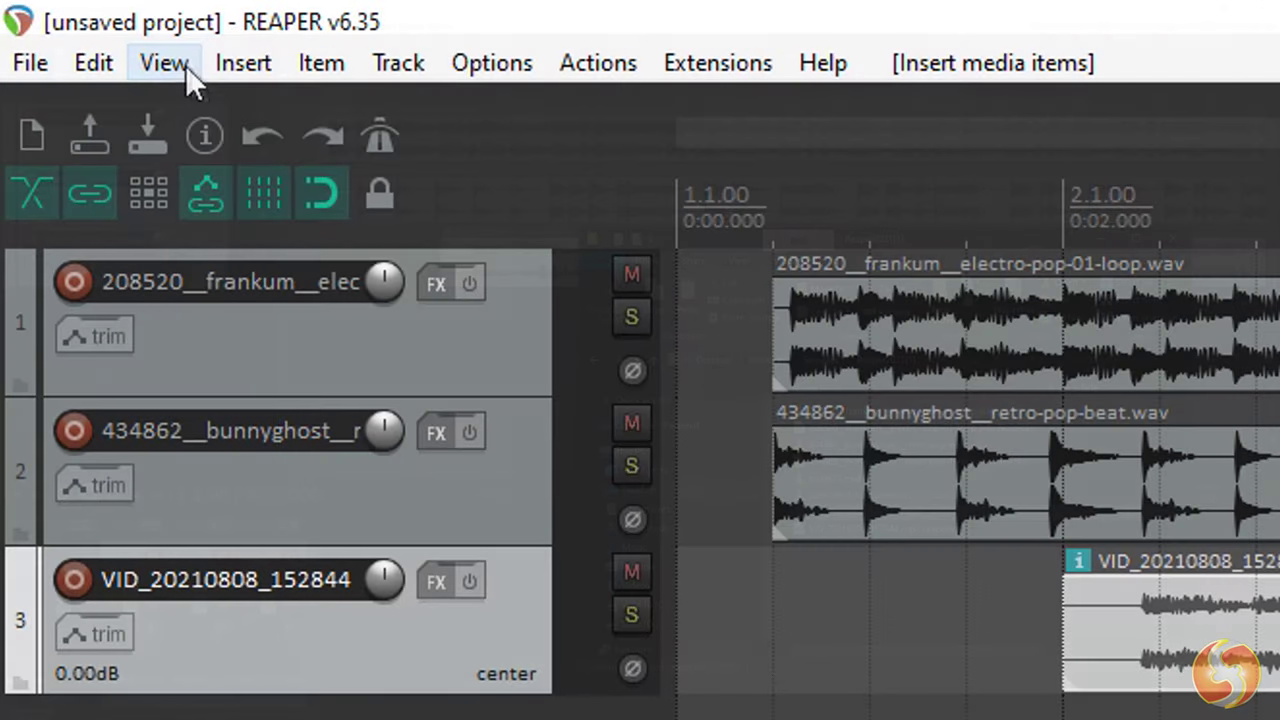
- Show the Video window and move the edit cursor to 3.4.00
{"action": "left_click", "coordinate": [180, 66]}
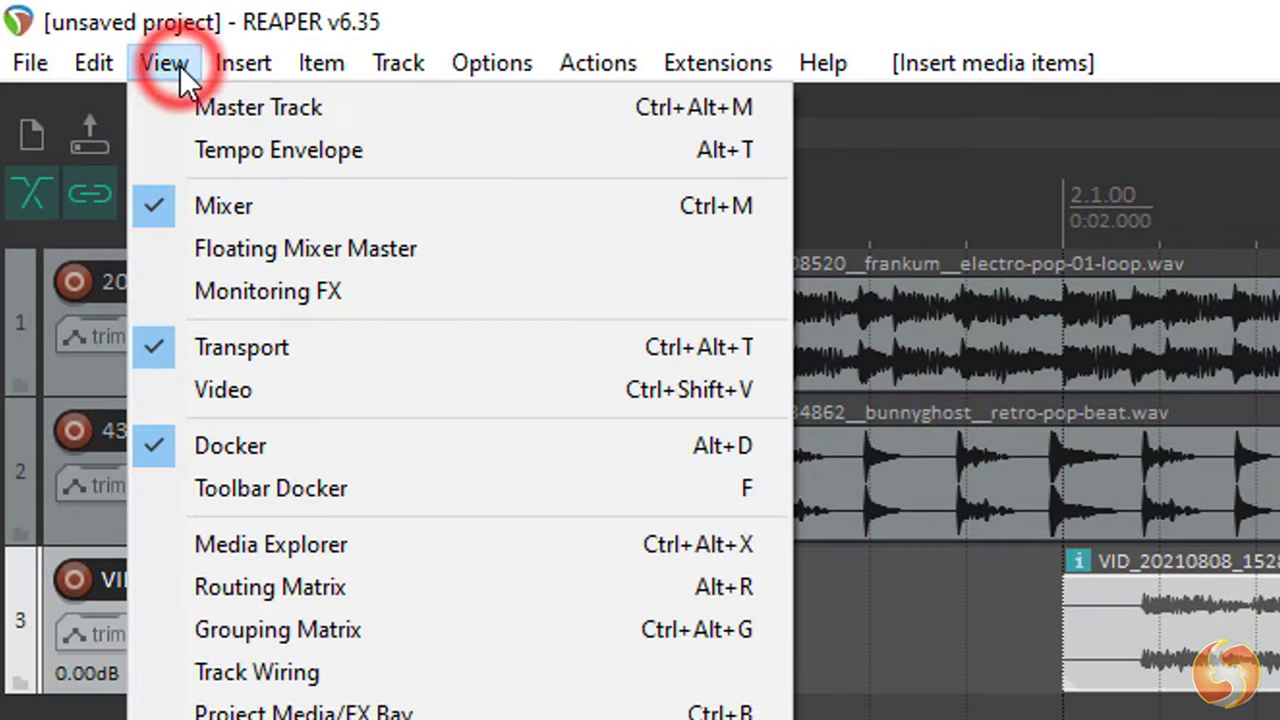
{"action": "left_click", "coordinate": [376, 388]}
{"action": "left_click", "coordinate": [745, 88]}
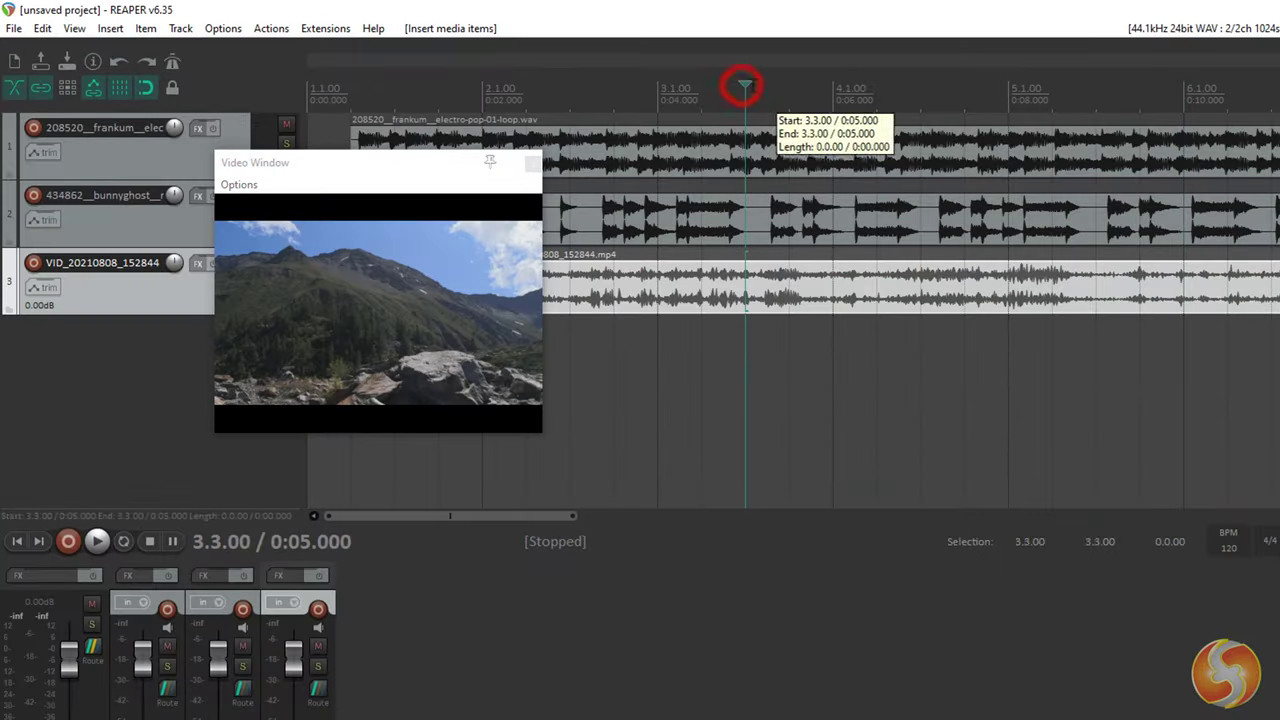
{"action": "left_click", "coordinate": [788, 88]}
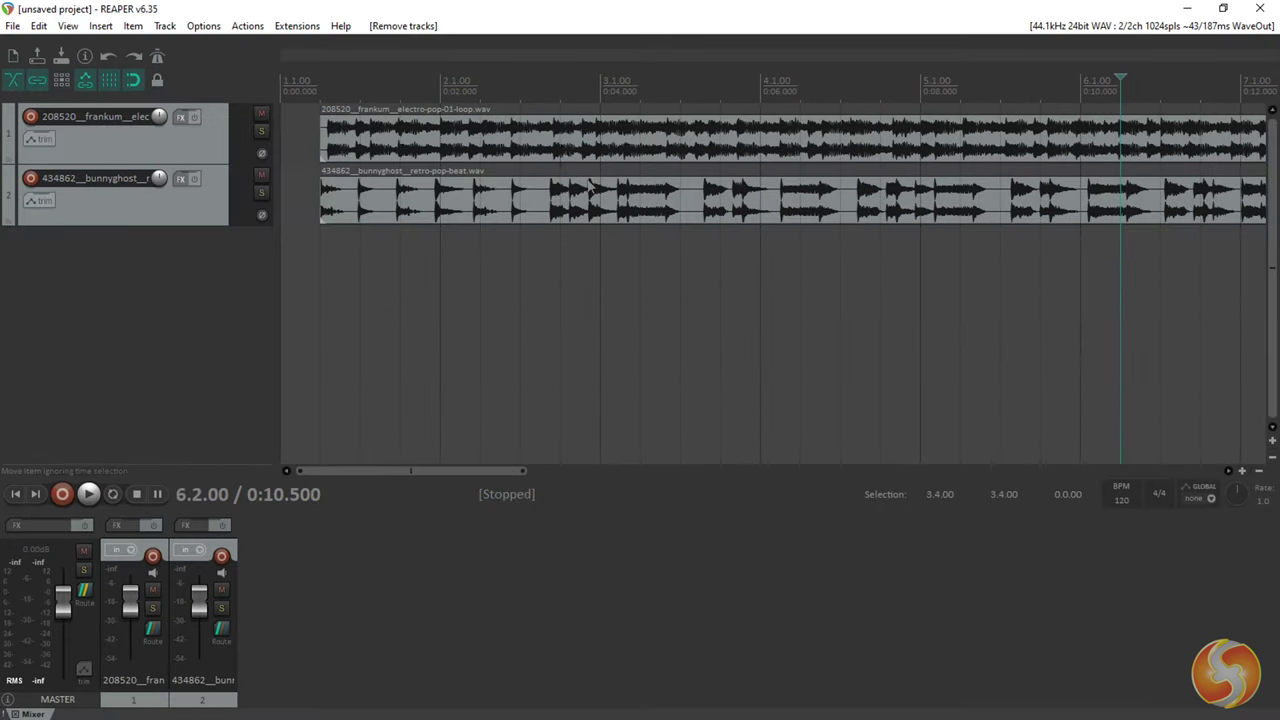
- Select the electro-pop loop and retro-pop beat items and tracks 1–2 to check them
{"action": "left_click", "coordinate": [458, 137]}
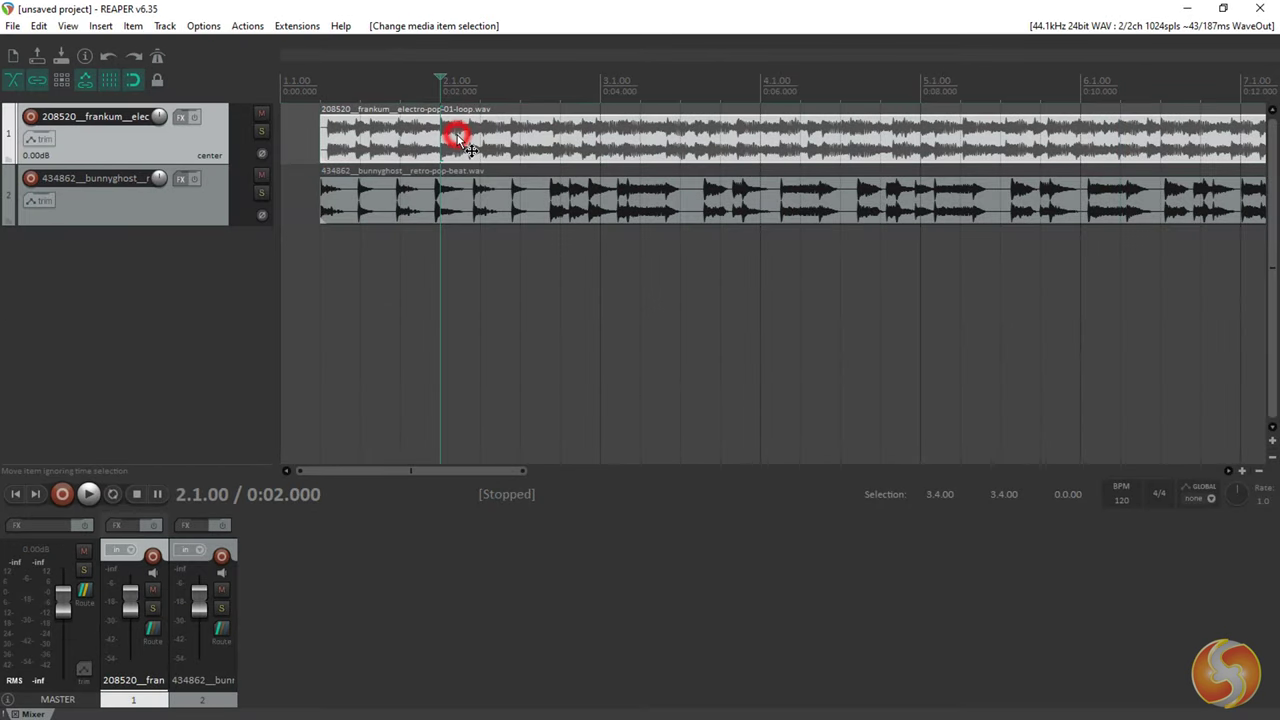
{"action": "left_click", "coordinate": [400, 198]}
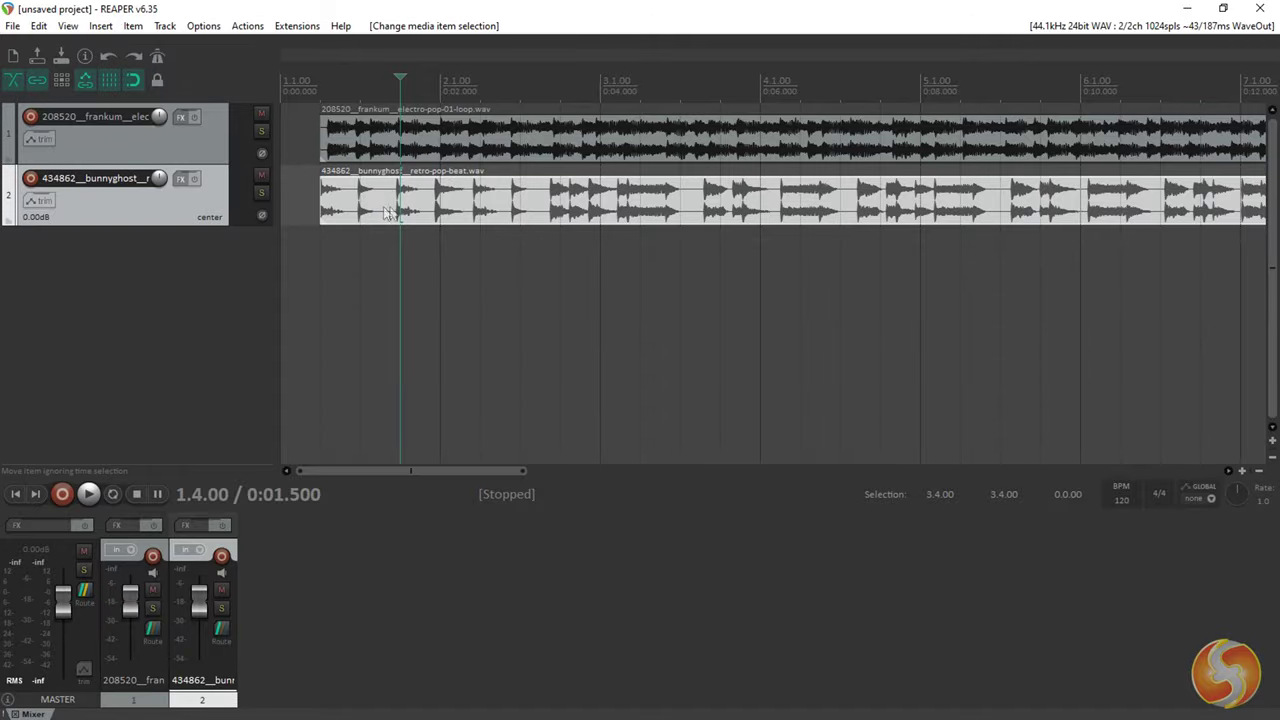
{"action": "mouse_move", "coordinate": [510, 477]}
{"action": "left_mouse_down"}
{"action": "mouse_move", "coordinate": [750, 491]}
{"action": "mouse_move", "coordinate": [918, 480]}
{"action": "mouse_move", "coordinate": [514, 478]}
{"action": "left_mouse_up"}
{"action": "left_click", "coordinate": [466, 150]}
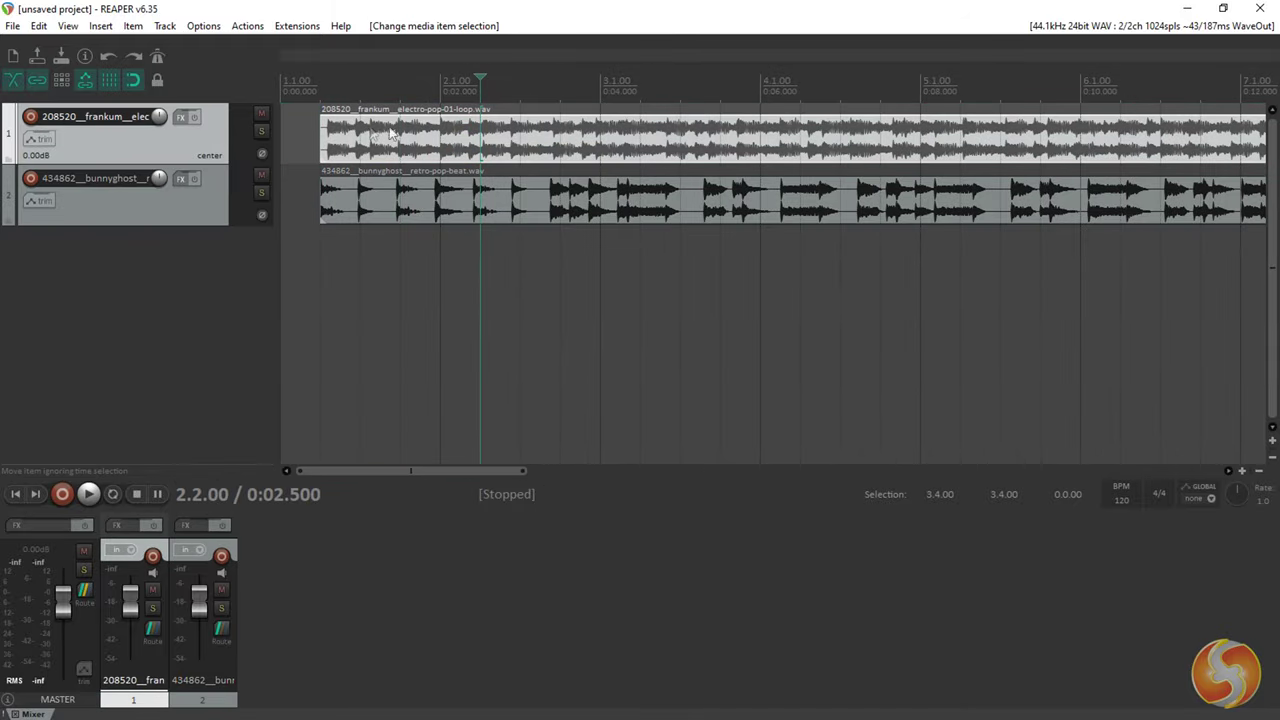
{"action": "left_click", "coordinate": [214, 194]}
{"action": "left_click", "coordinate": [120, 140]}
- Scroll through the arrange view, placing the edit cursor at 2.1.00 and returning to the start
{"action": "scroll", "coordinate": [502, 240], "scroll_direction": "up", "scroll_amount": 6}
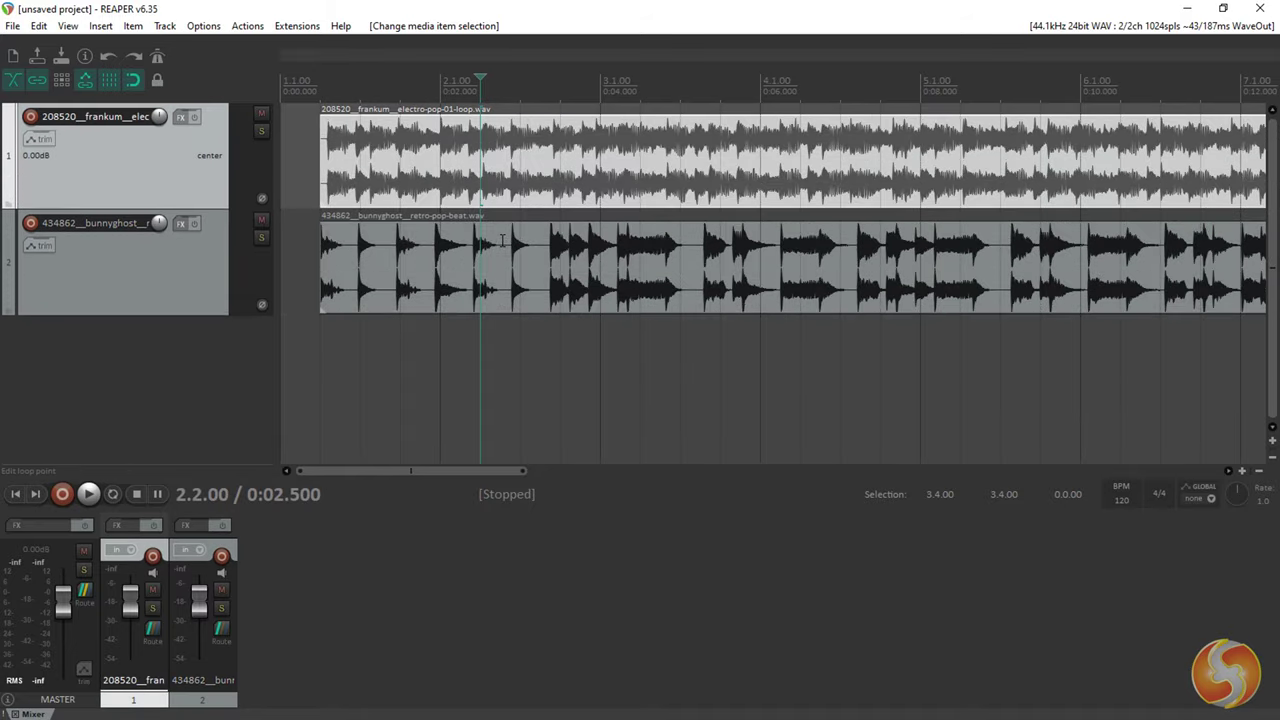
{"action": "scroll", "coordinate": [501, 246], "scroll_direction": "down", "scroll_amount": 5}
{"action": "scroll", "coordinate": [501, 245], "scroll_direction": "down", "scroll_amount": 3}
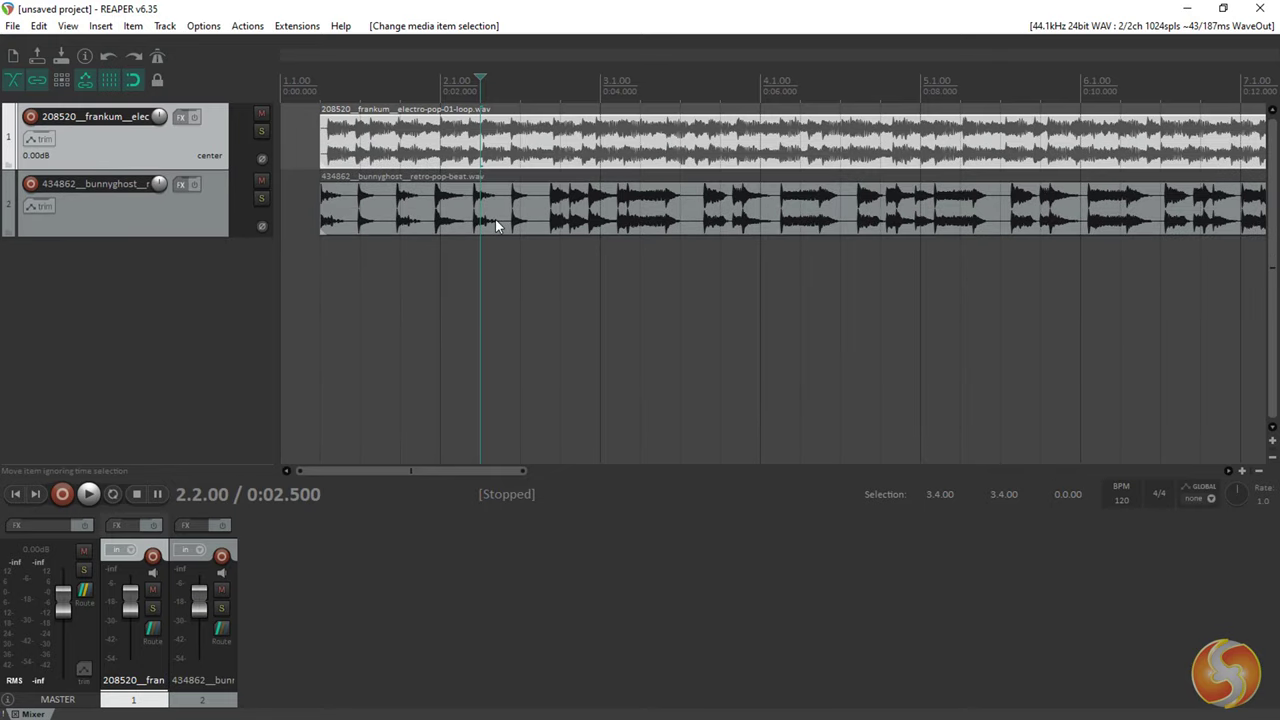
{"action": "scroll", "coordinate": [495, 222], "scroll_direction": "up", "scroll_amount": 8}
{"action": "scroll", "coordinate": [495, 222], "scroll_direction": "down", "scroll_amount": 10}
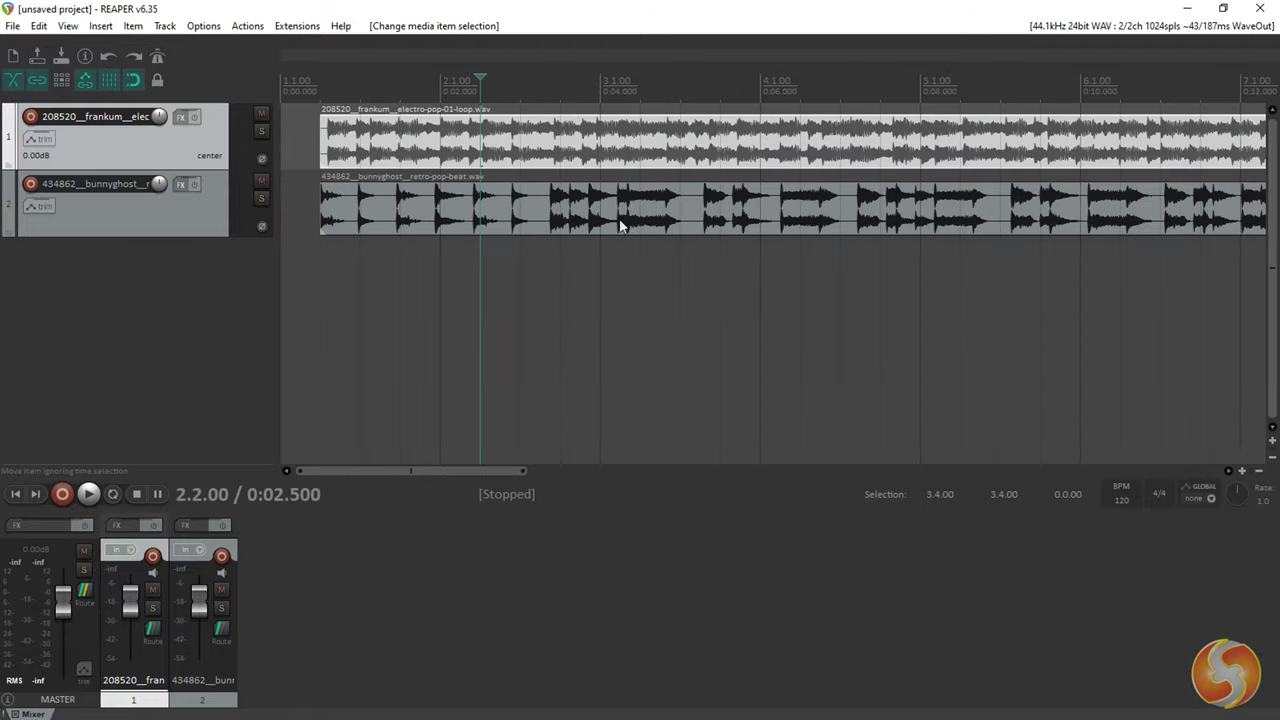
{"action": "scroll", "coordinate": [733, 85], "scroll_direction": "up", "scroll_amount": 5}
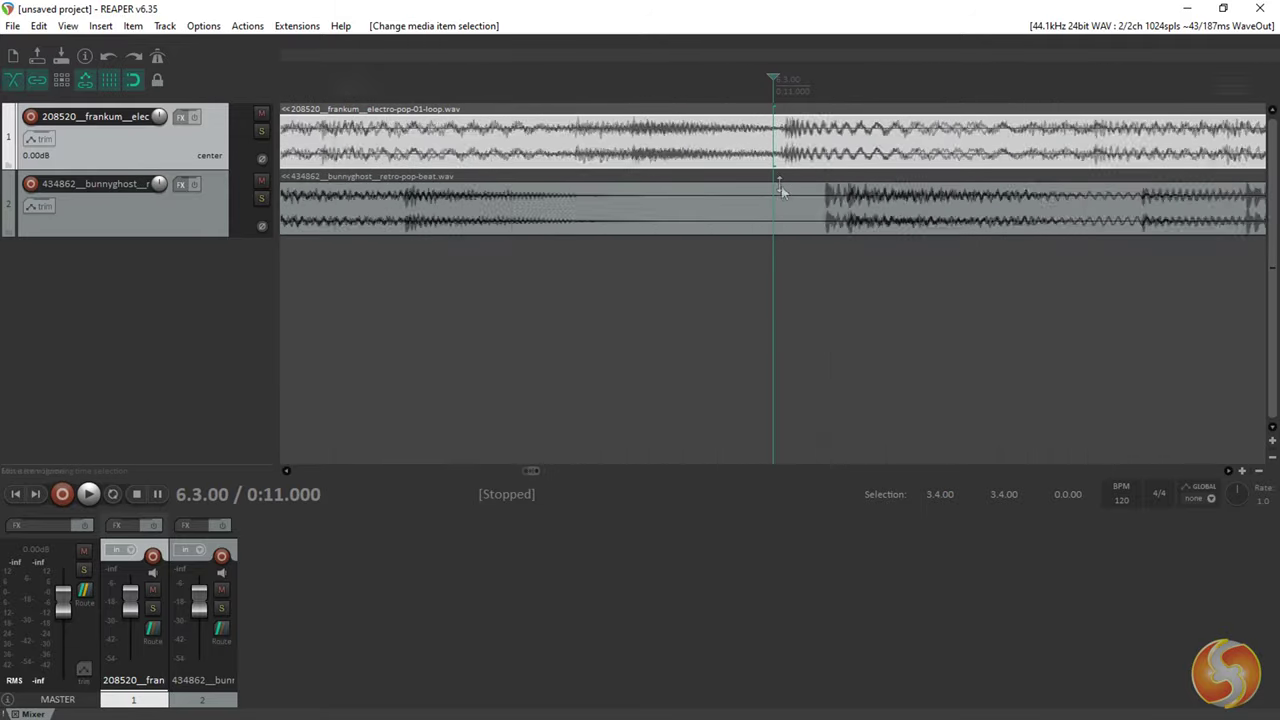
{"action": "left_click", "coordinate": [771, 300]}
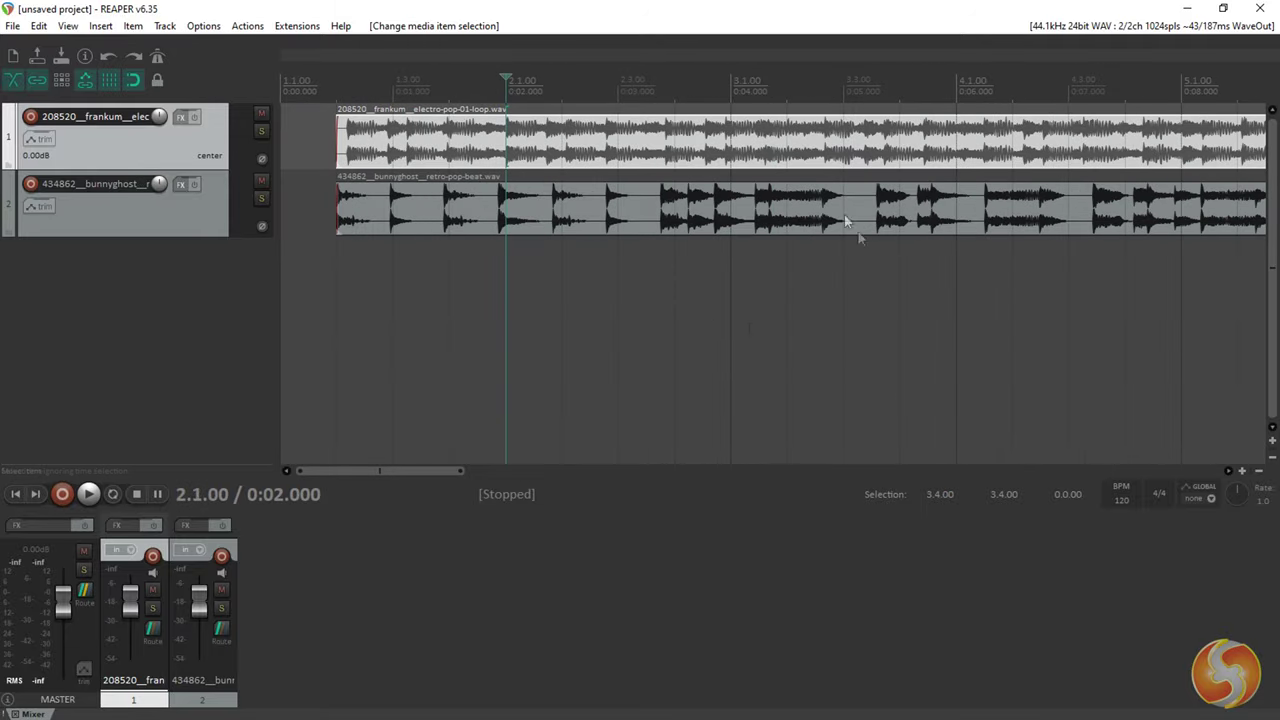
{"action": "scroll", "coordinate": [471, 270], "scroll_direction": "right", "scroll_amount": 10}
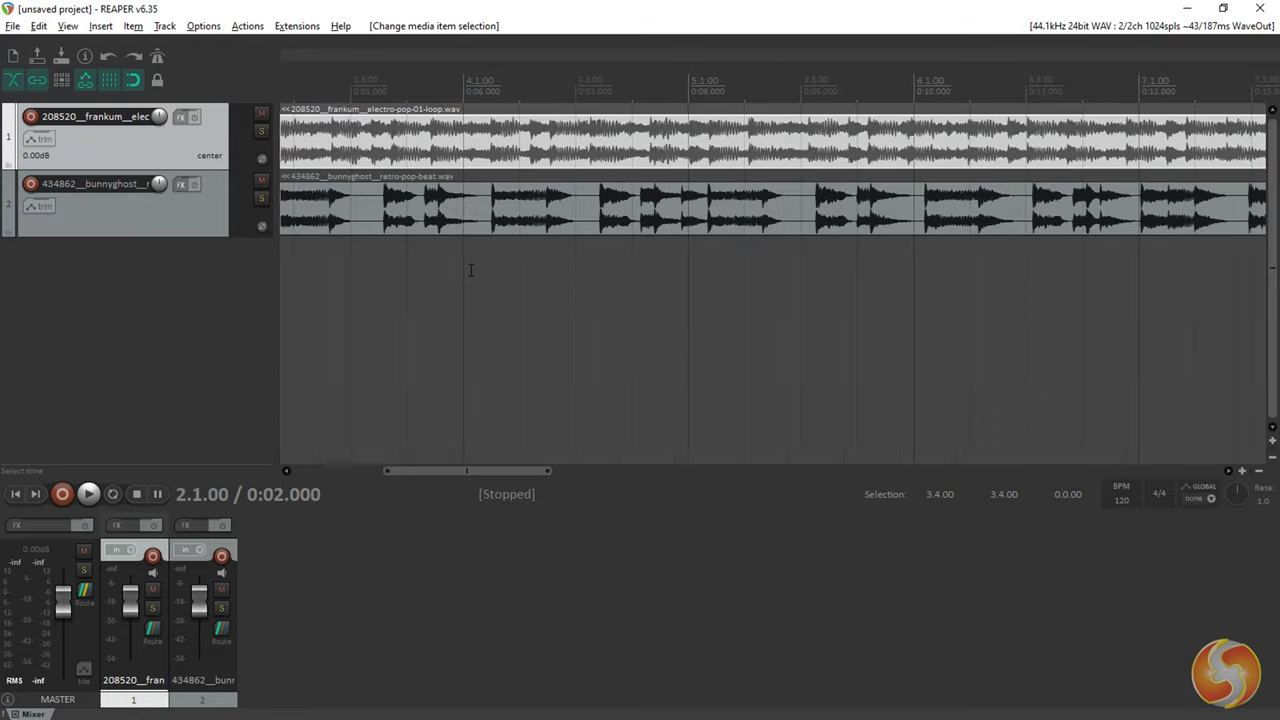
{"action": "scroll", "coordinate": [471, 269], "scroll_direction": "left", "scroll_amount": 10}
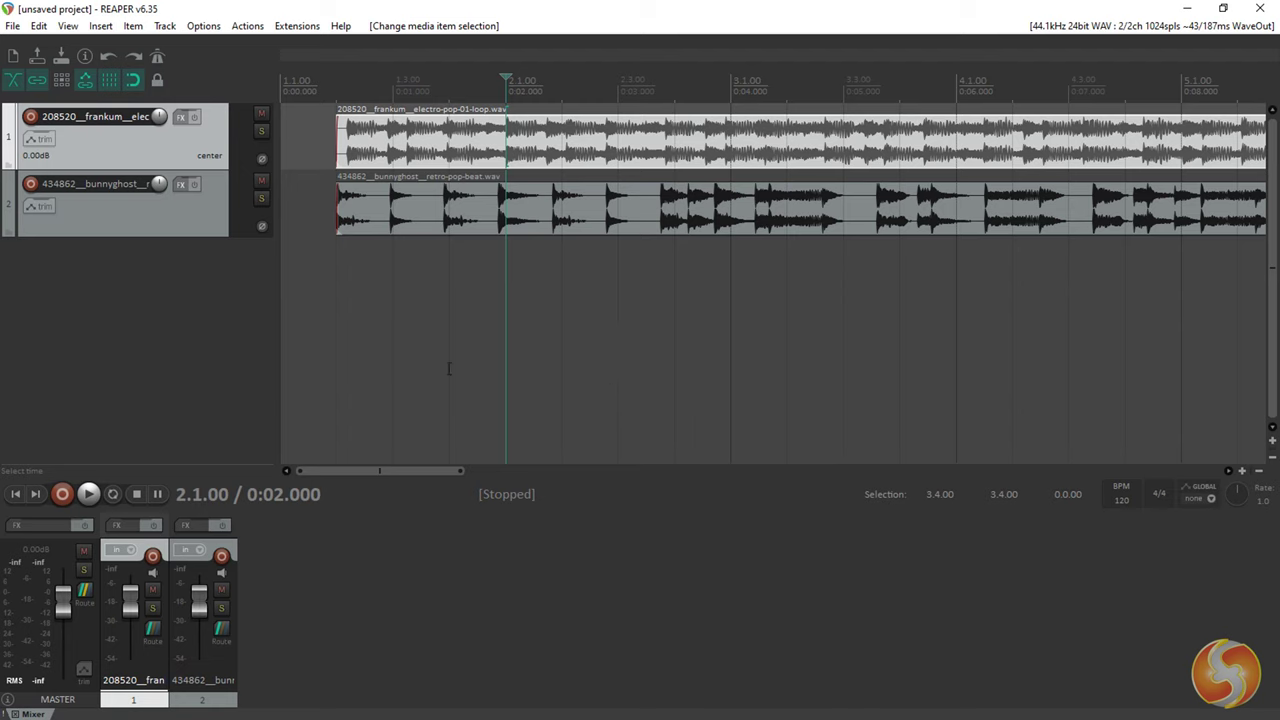
{"action": "left_click", "coordinate": [217, 27]}
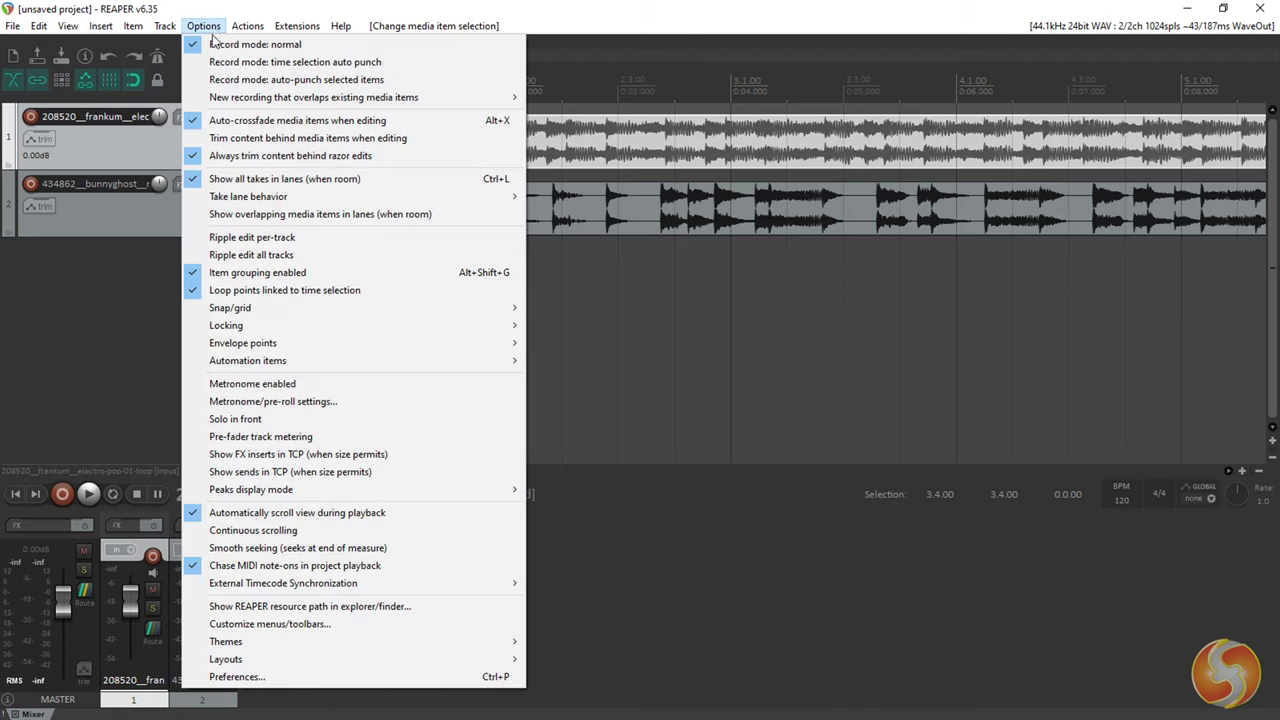
{"action": "left_click", "coordinate": [274, 680]}
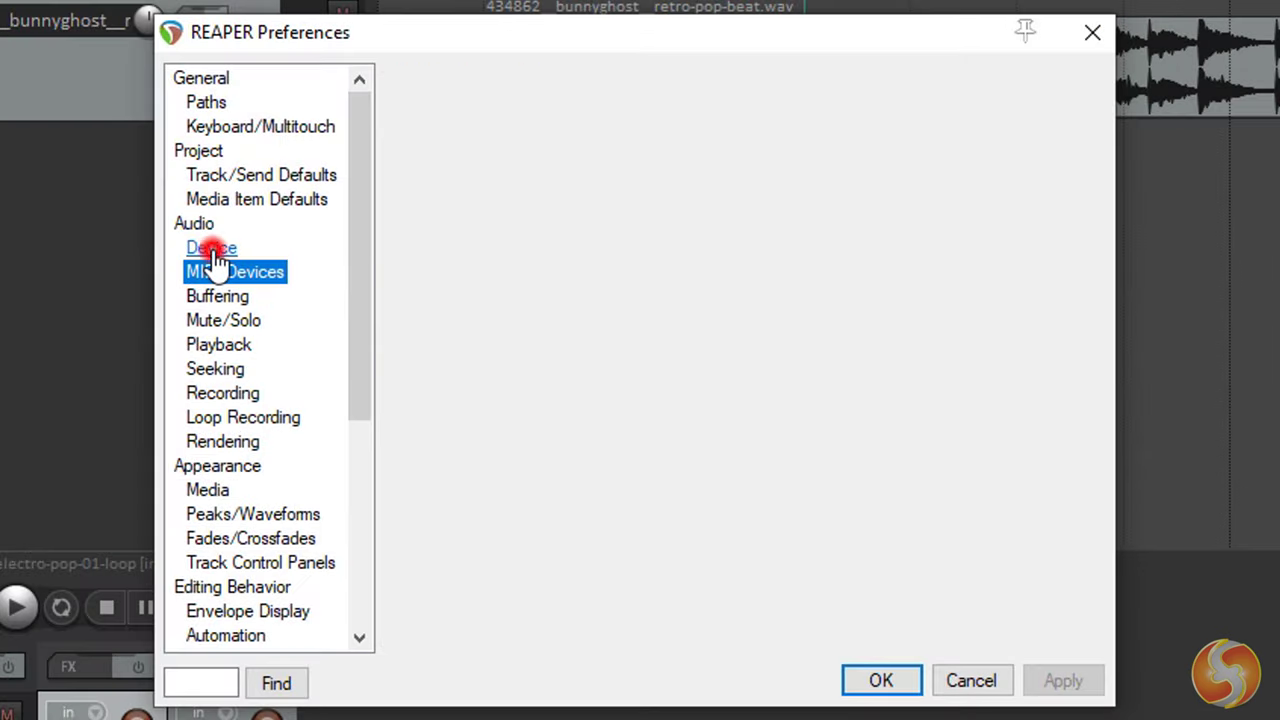
{"action": "left_click", "coordinate": [211, 249]}
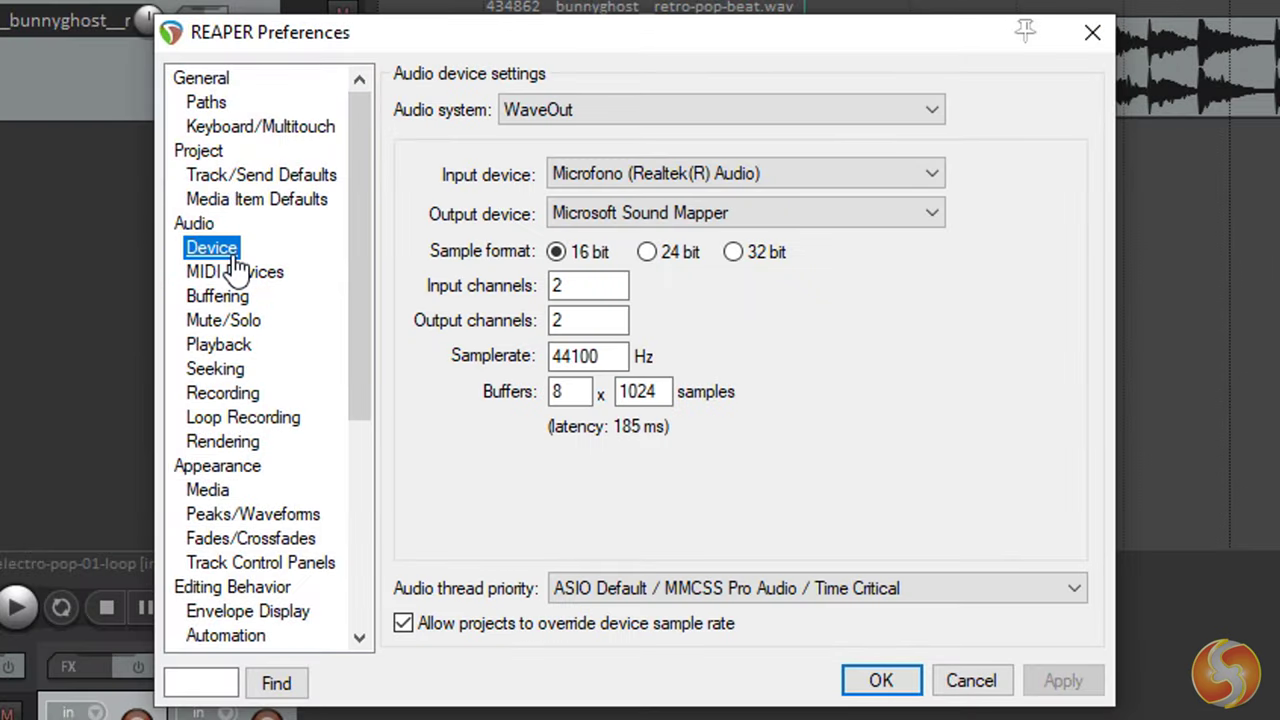
{"action": "left_click", "coordinate": [763, 118]}
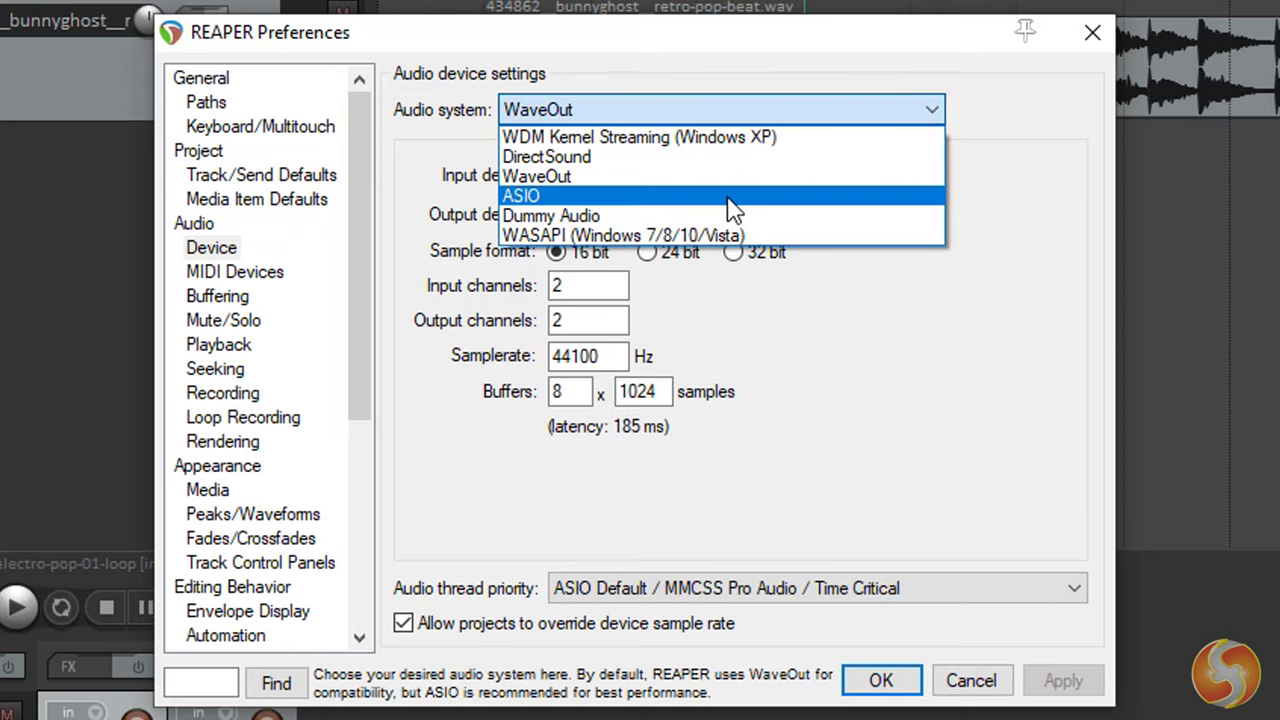
{"action": "left_click", "coordinate": [738, 197]}
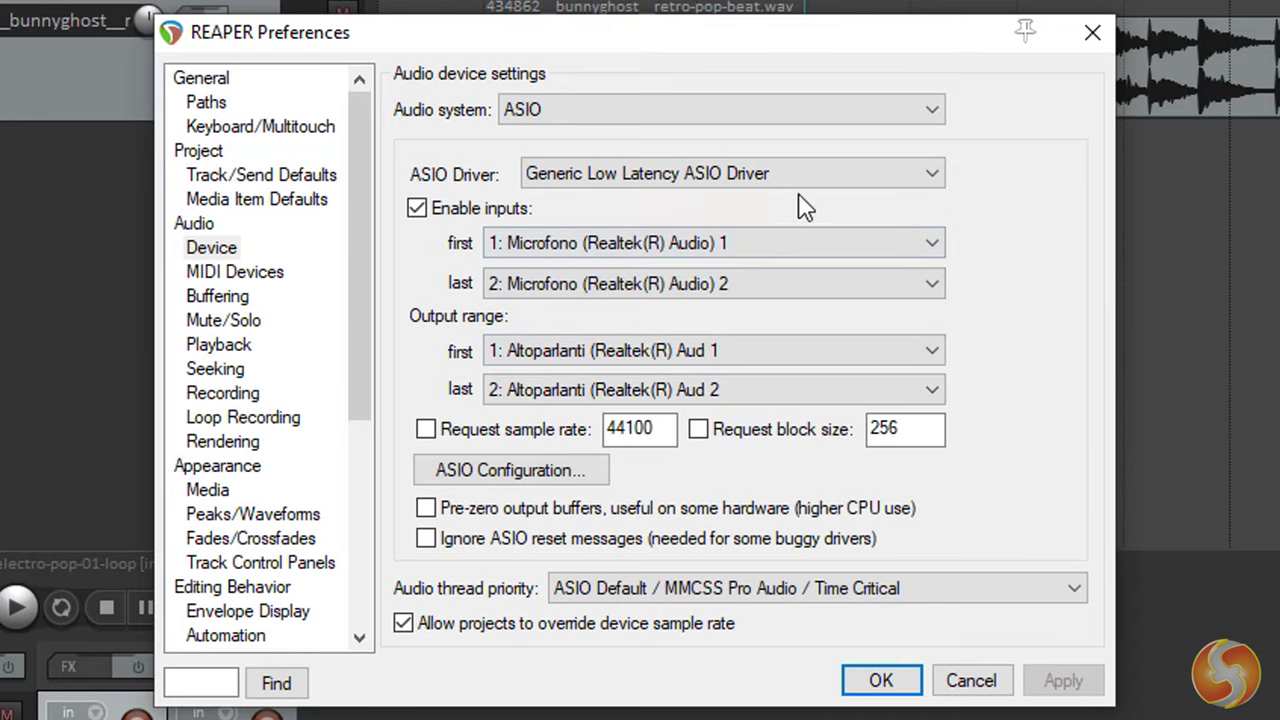
{"action": "left_click", "coordinate": [814, 171]}
{"action": "left_click", "coordinate": [810, 168]}
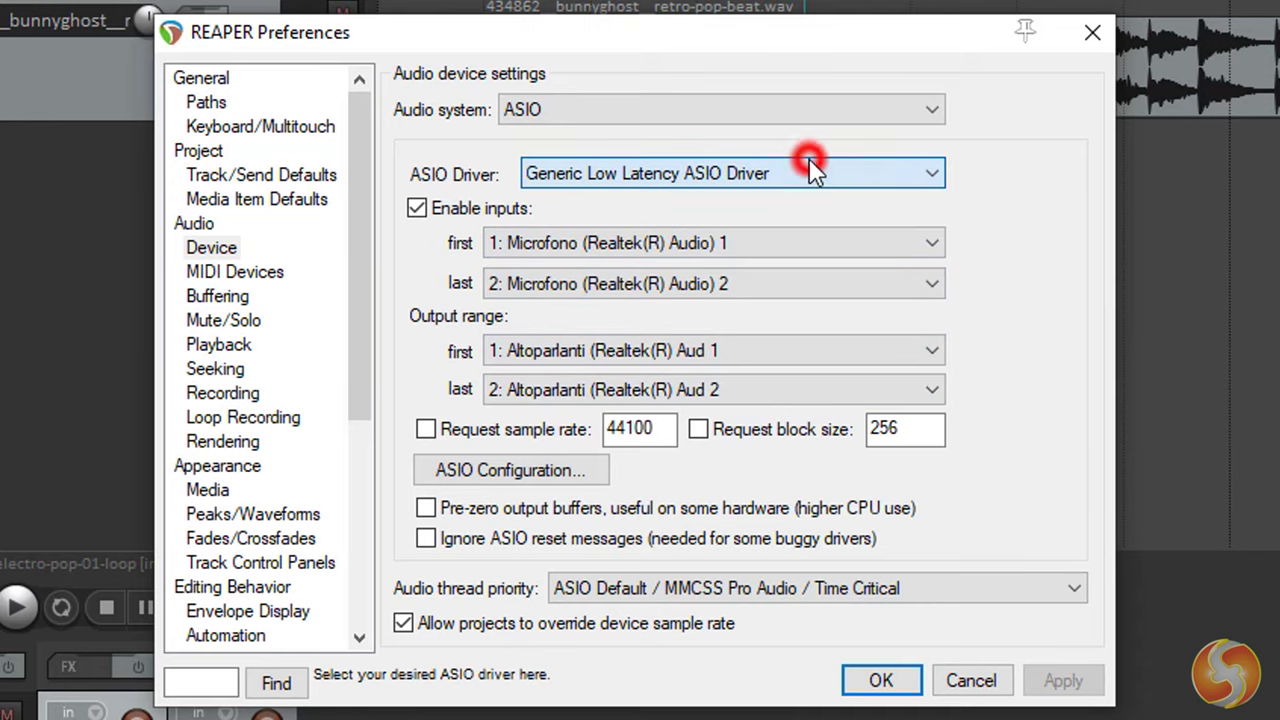
{"action": "left_click", "coordinate": [822, 108]}
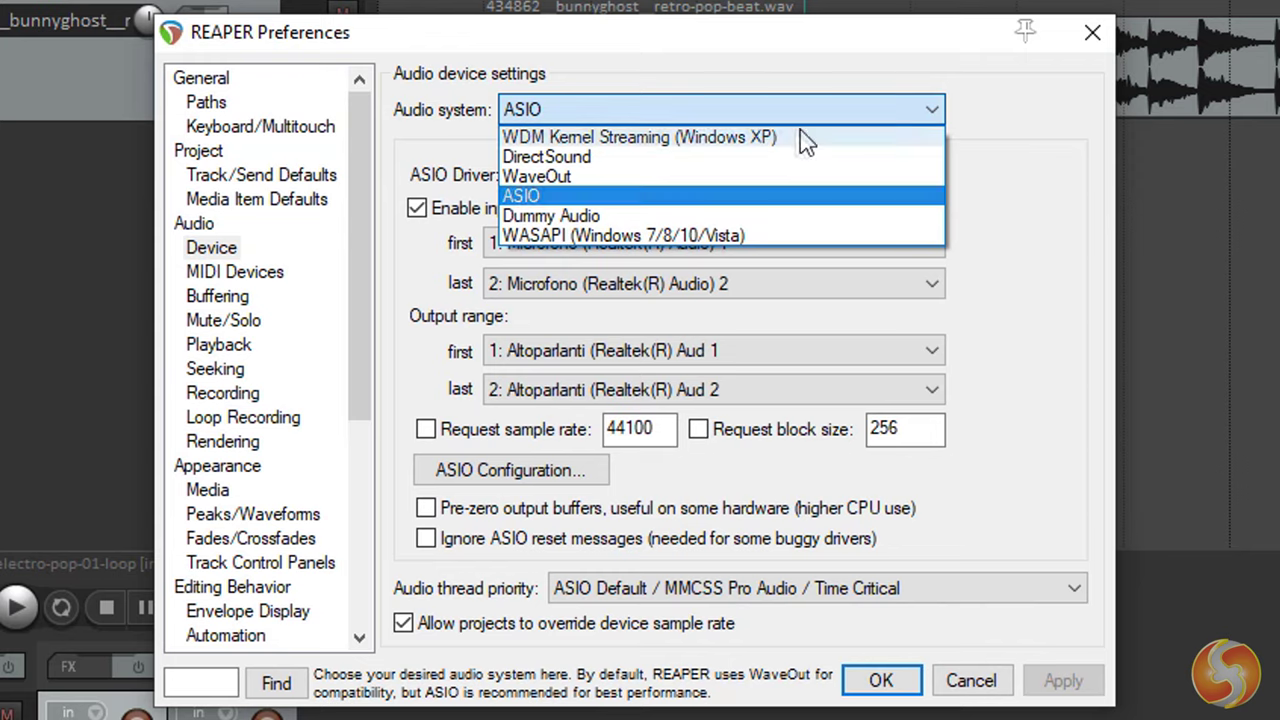
{"action": "left_click", "coordinate": [771, 176]}
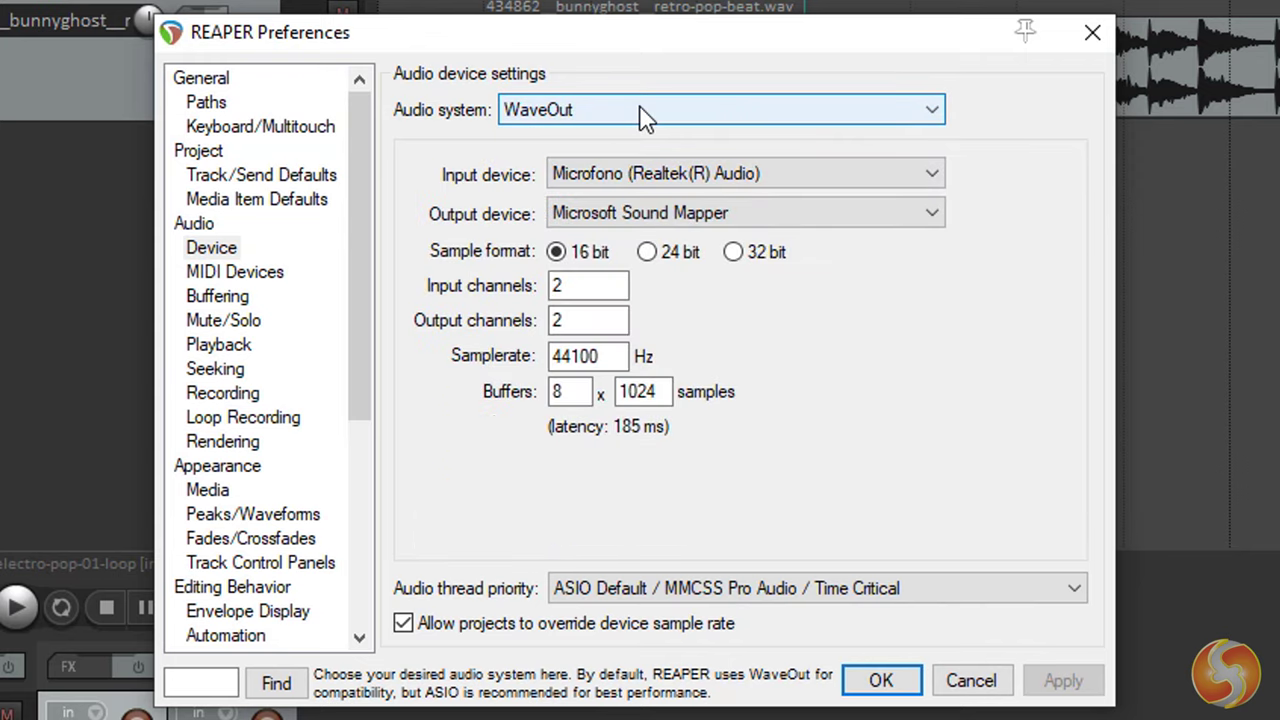
{"action": "left_click", "coordinate": [857, 170]}
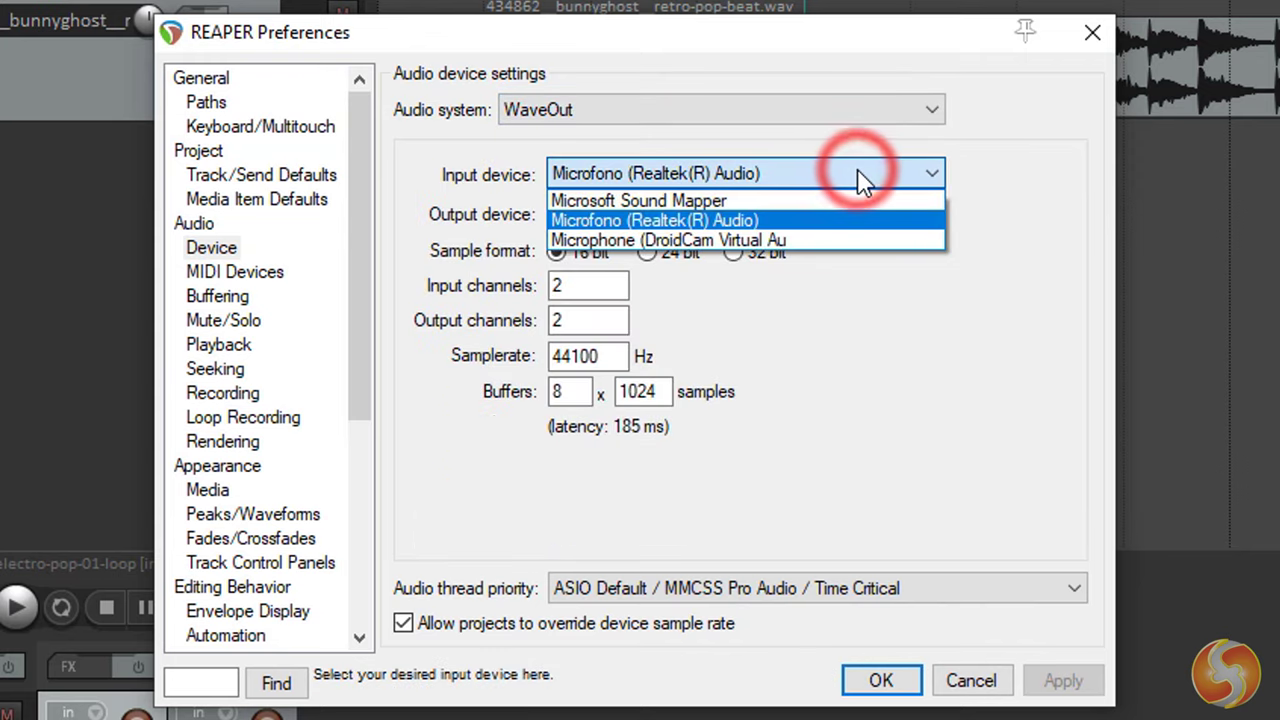
{"action": "left_click", "coordinate": [848, 222]}
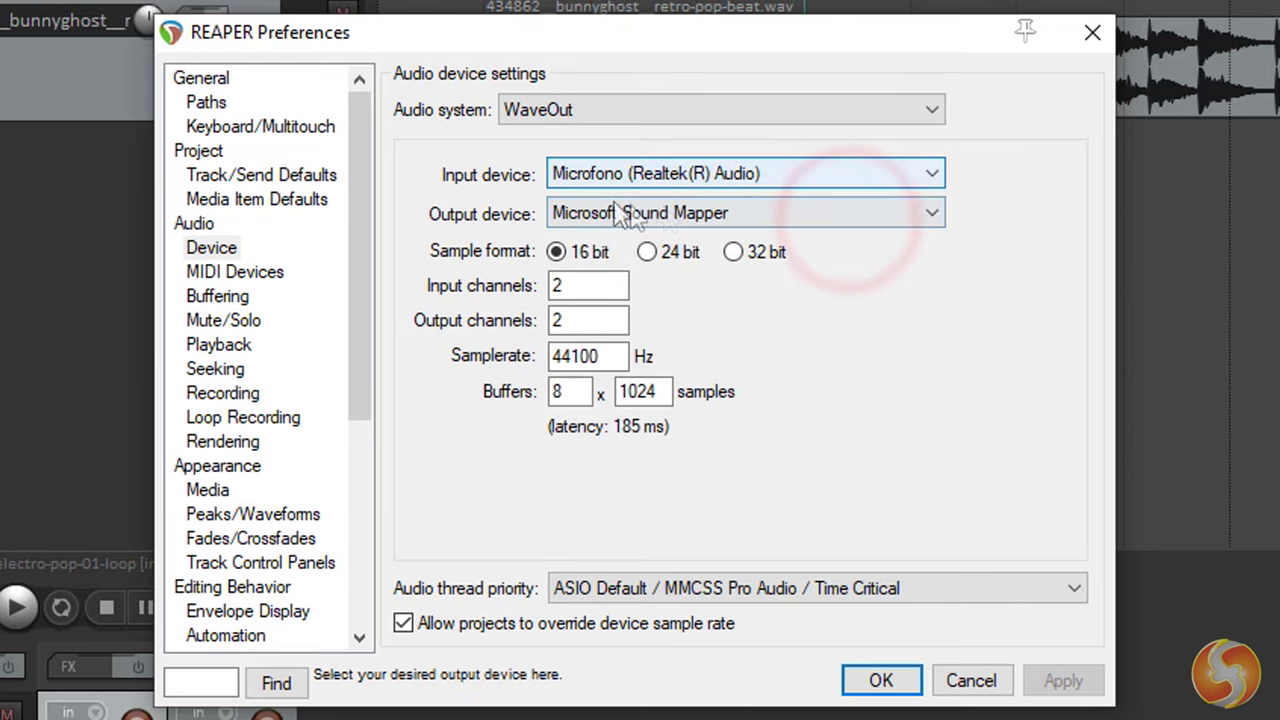
{"action": "left_click", "coordinate": [790, 215]}
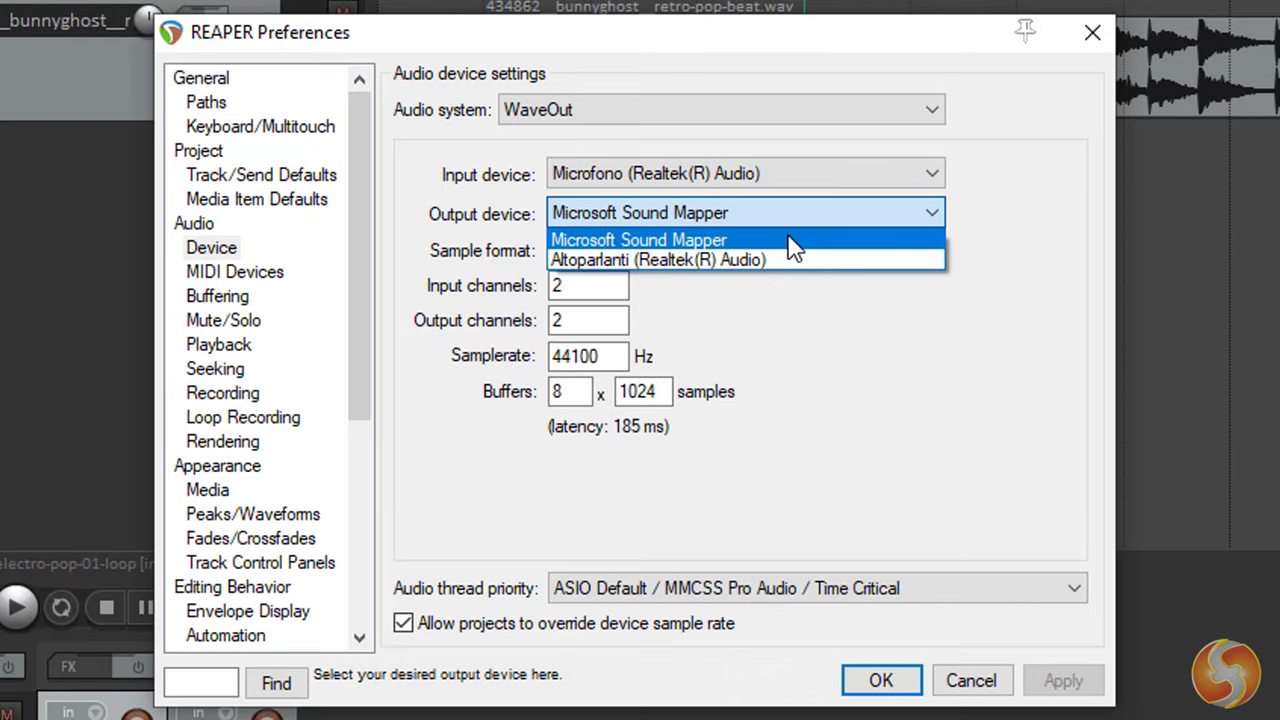
{"action": "left_click", "coordinate": [792, 241]}
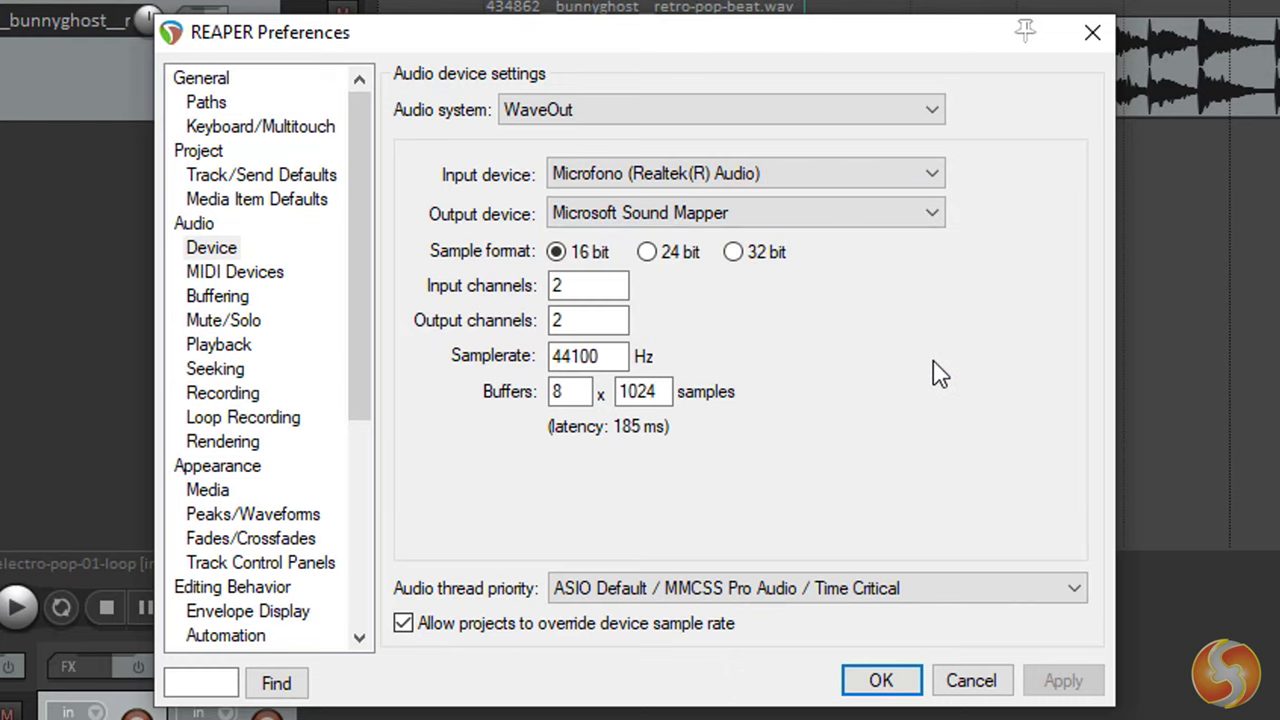
{"action": "left_click", "coordinate": [910, 680]}
- Insert a new empty track 3, arm it for recording and set its input to Left
{"action": "right_click", "coordinate": [237, 356]}
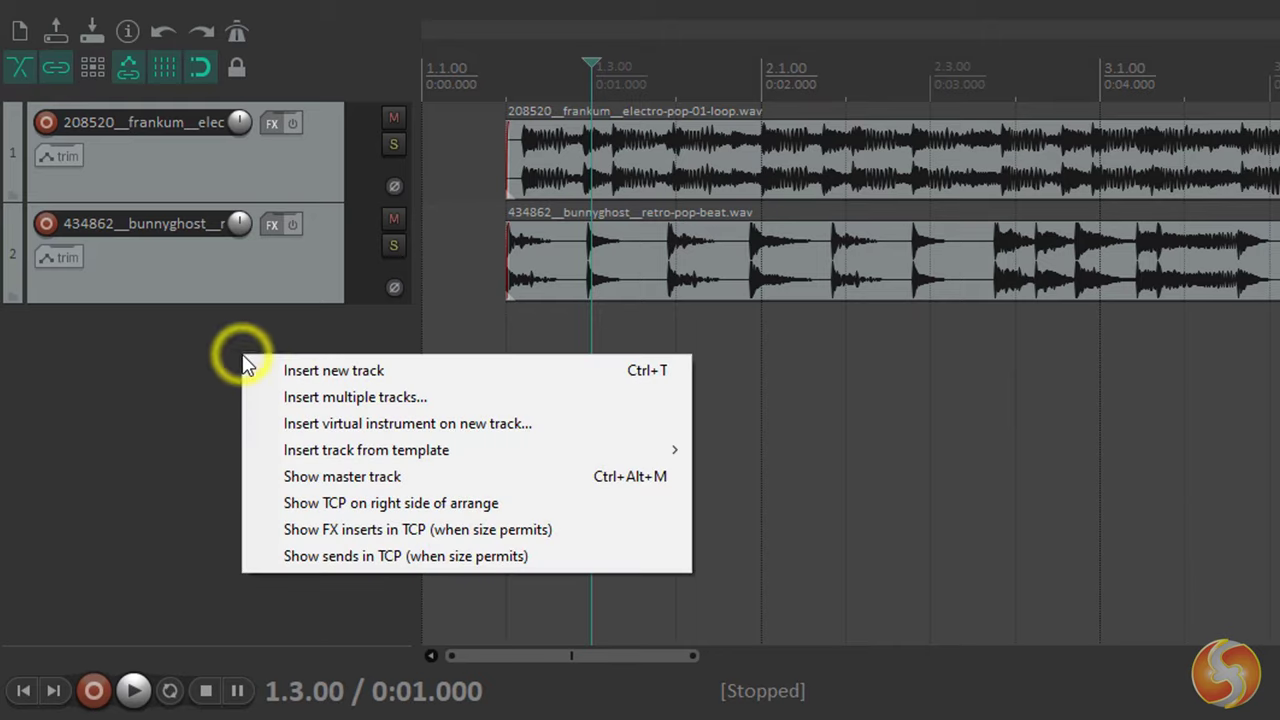
{"action": "left_click", "coordinate": [287, 368]}
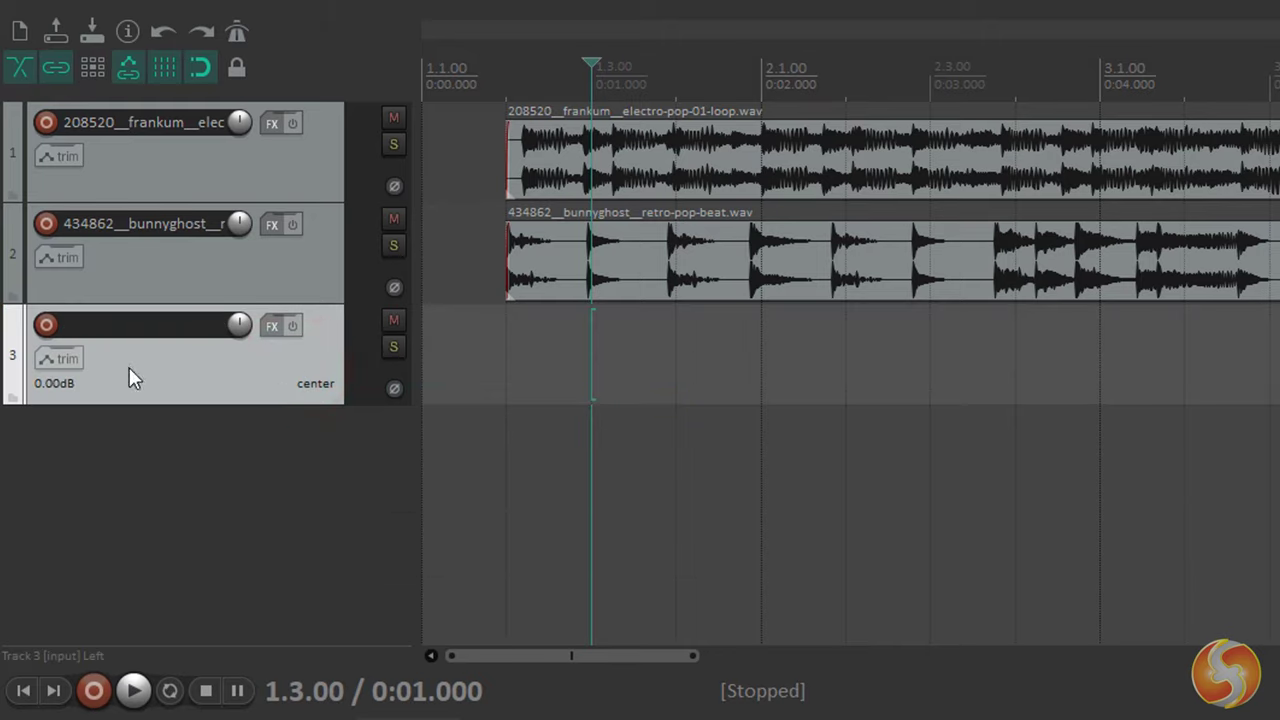
{"action": "left_click", "coordinate": [46, 326]}
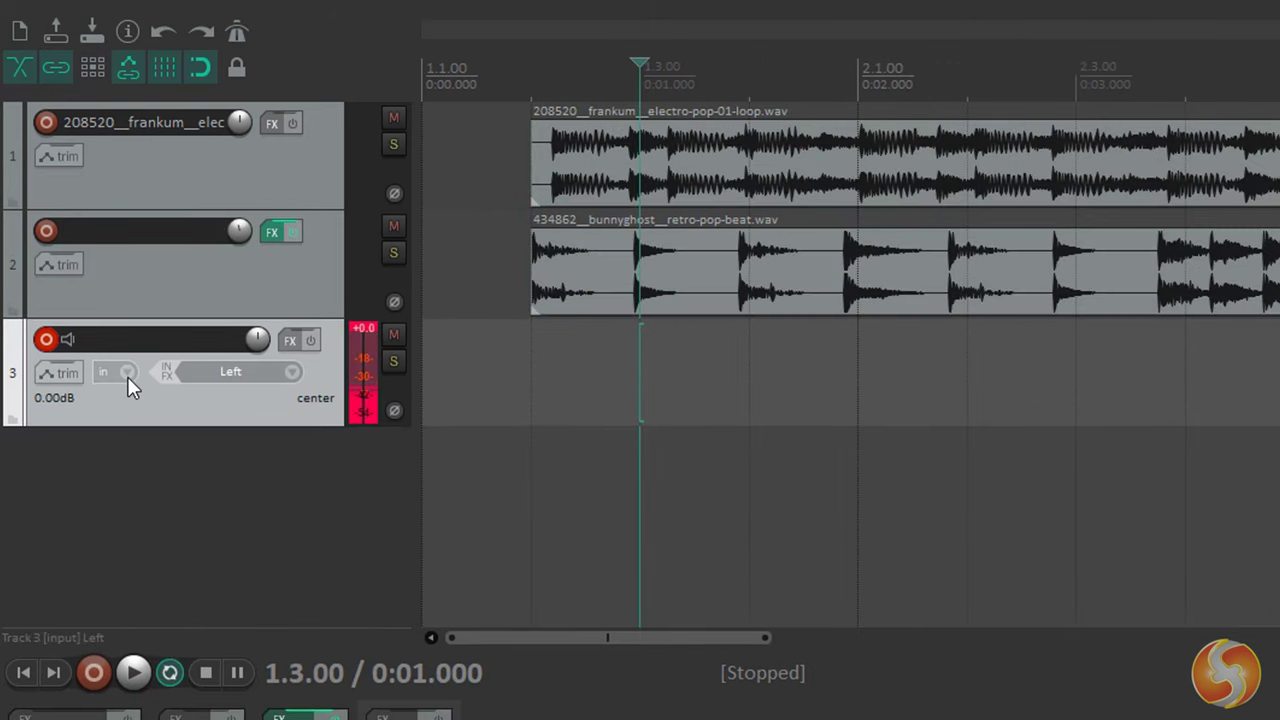
{"action": "left_click", "coordinate": [127, 376]}
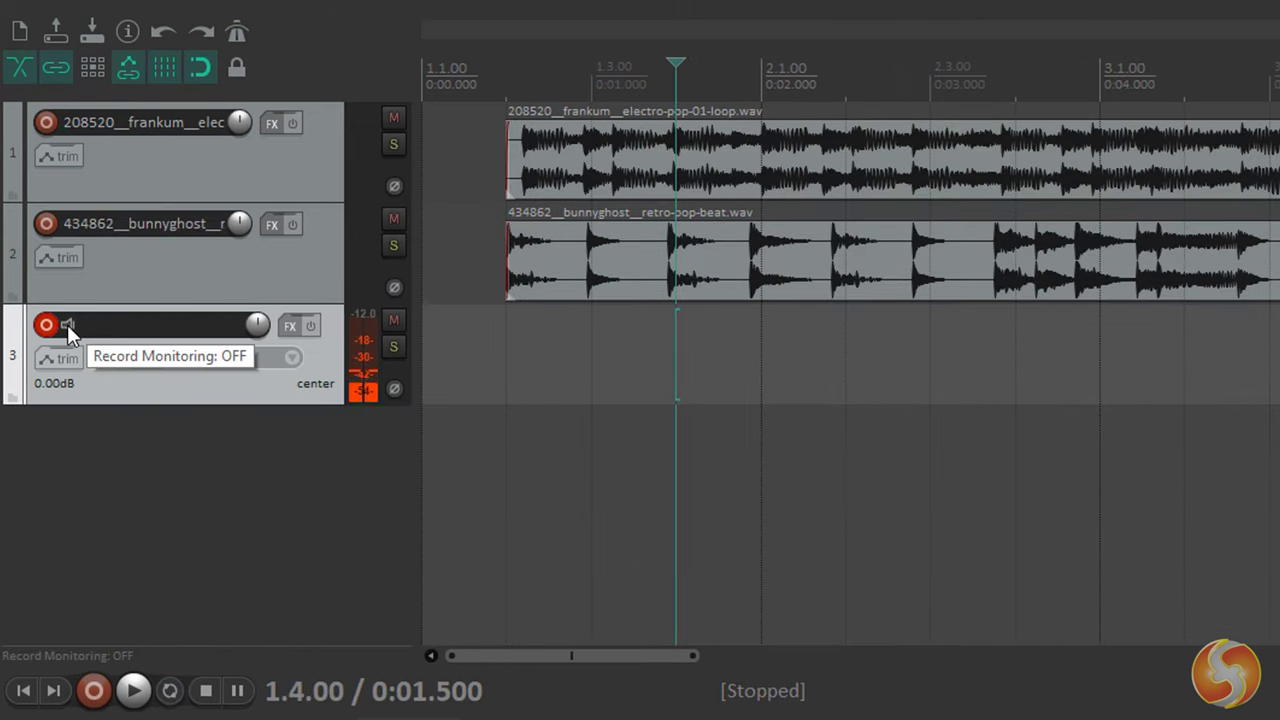
- Clear track 3's clip indicator, re-arm it and turn its input monitoring off
{"action": "left_click", "coordinate": [67, 324]}
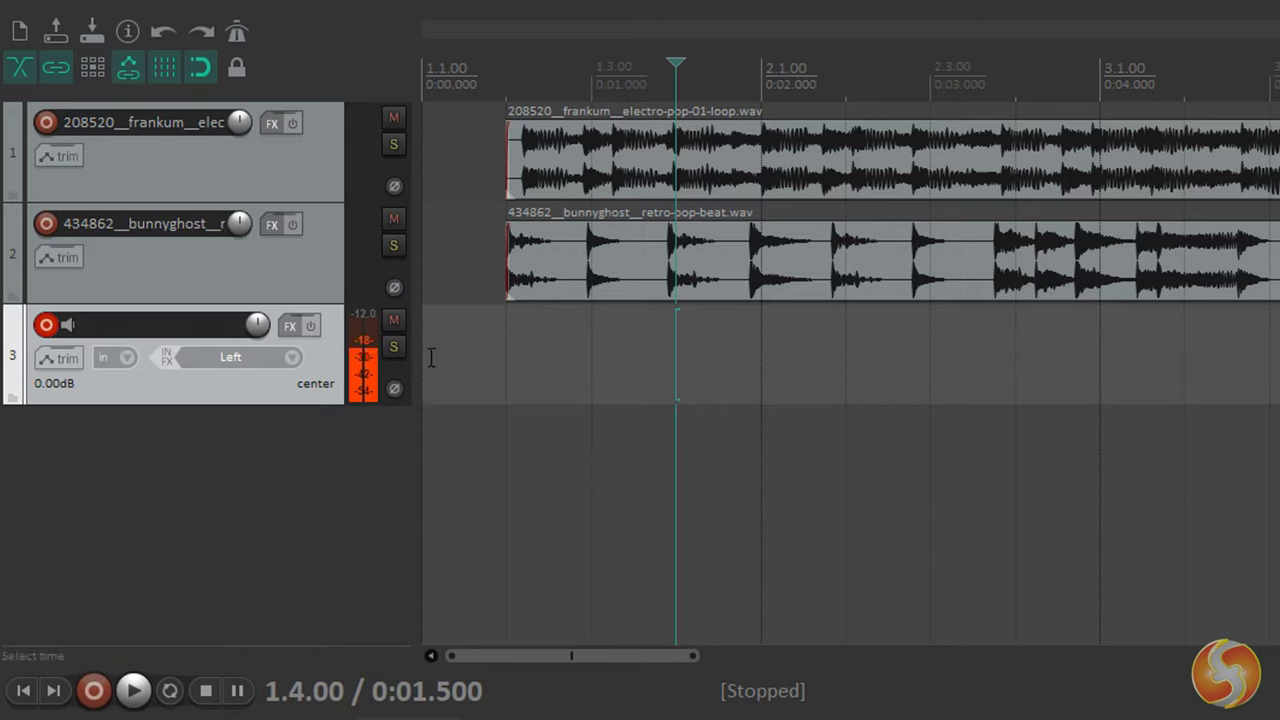
{"action": "left_click", "coordinate": [46, 326]}
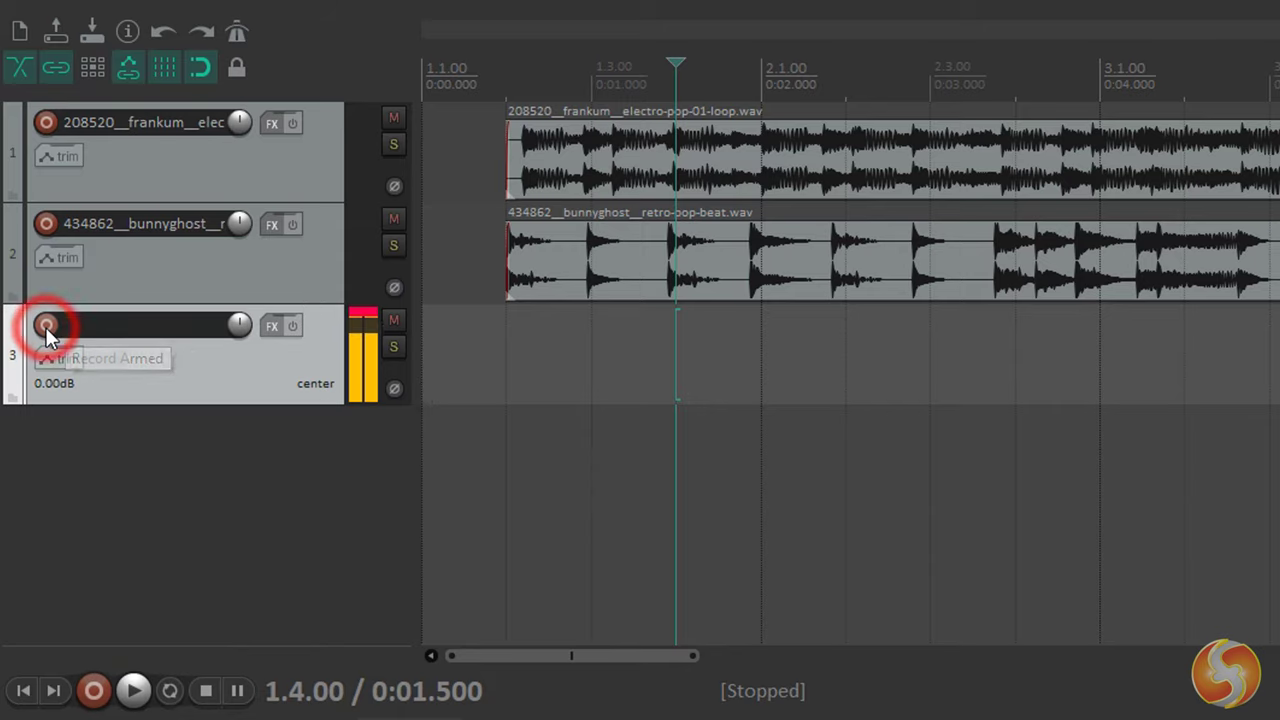
{"action": "left_click", "coordinate": [356, 314]}
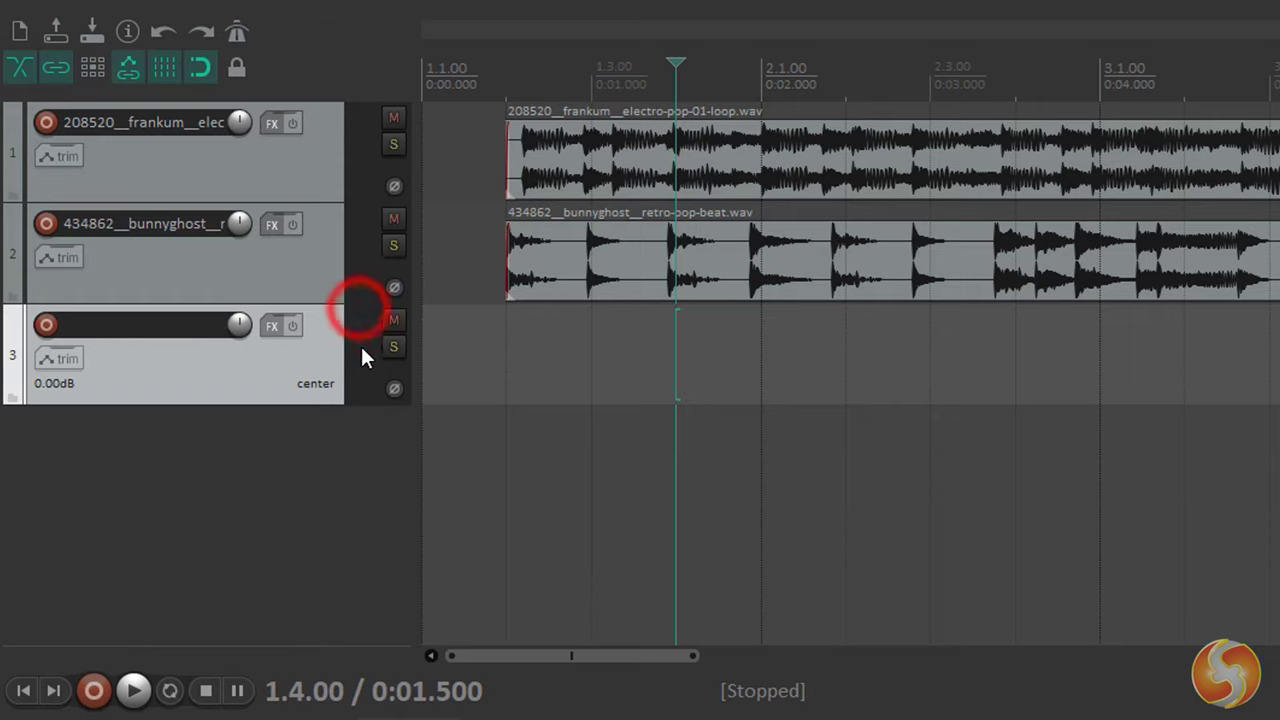
{"action": "left_click", "coordinate": [46, 326]}
{"action": "left_click", "coordinate": [68, 326]}
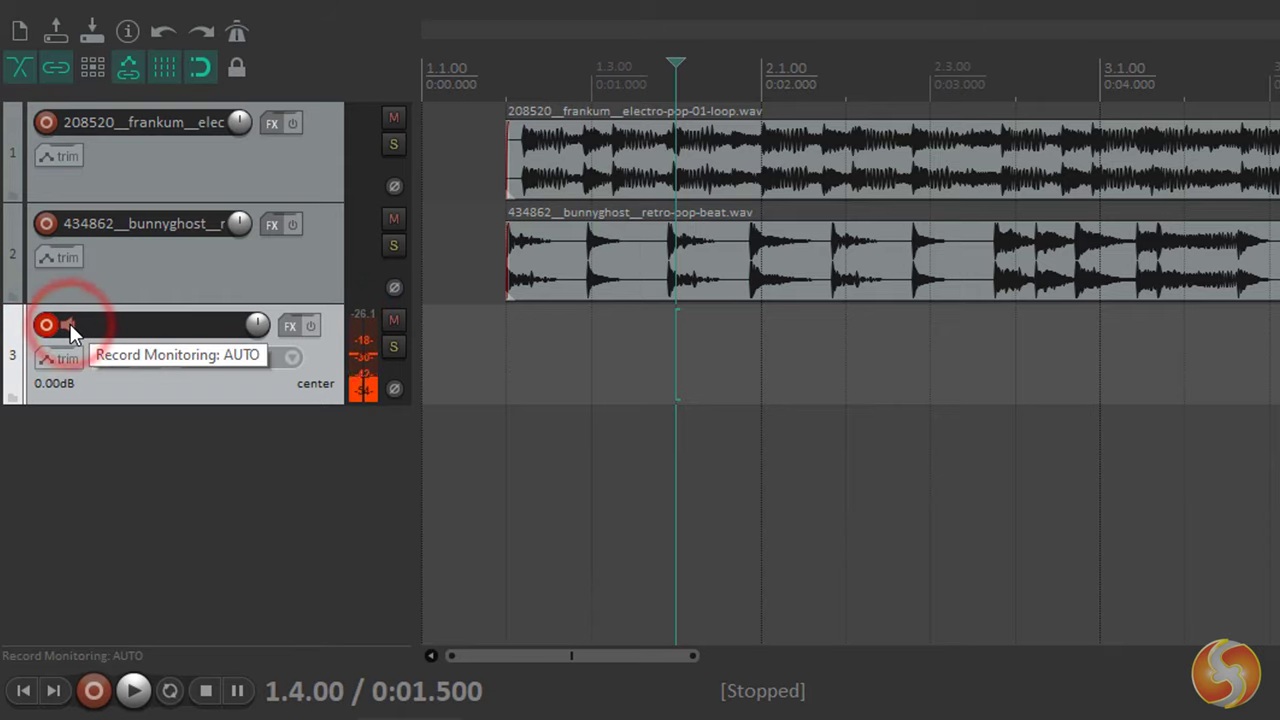
{"action": "left_click", "coordinate": [68, 326]}
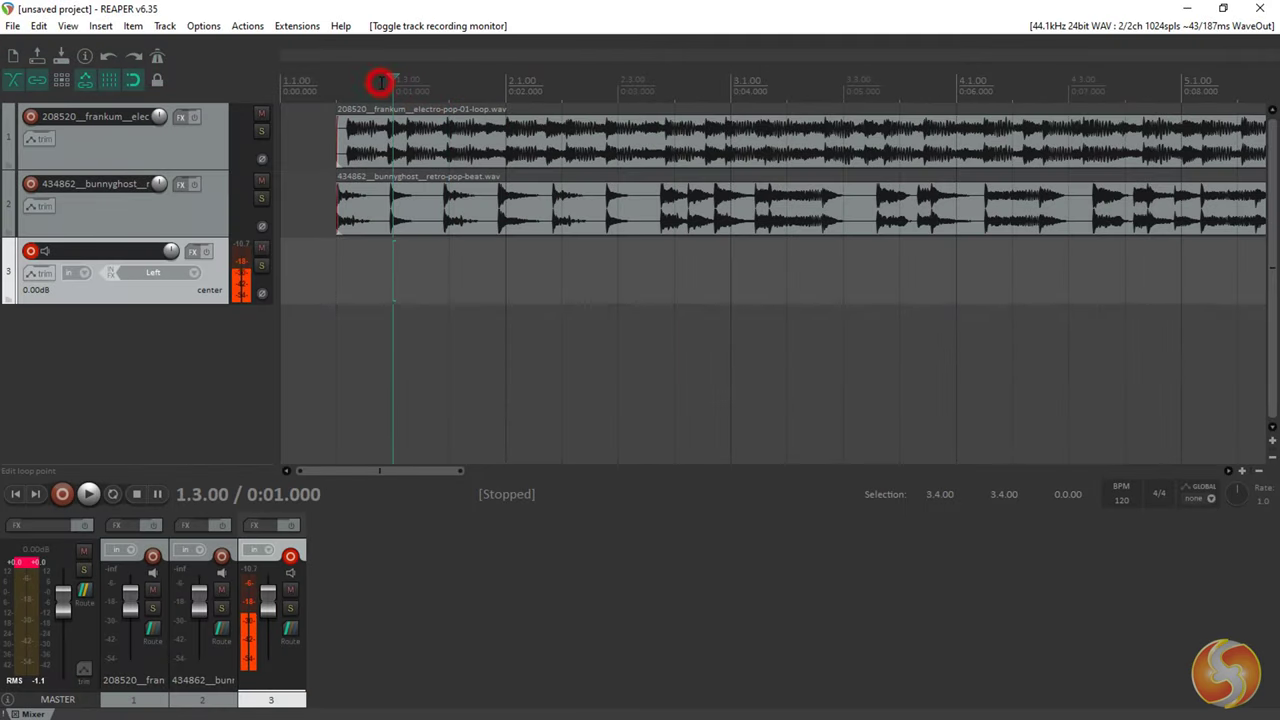
- Record onto track 3, then play and pause the project from 1.3.00 a few times
{"action": "left_click", "coordinate": [62, 495]}
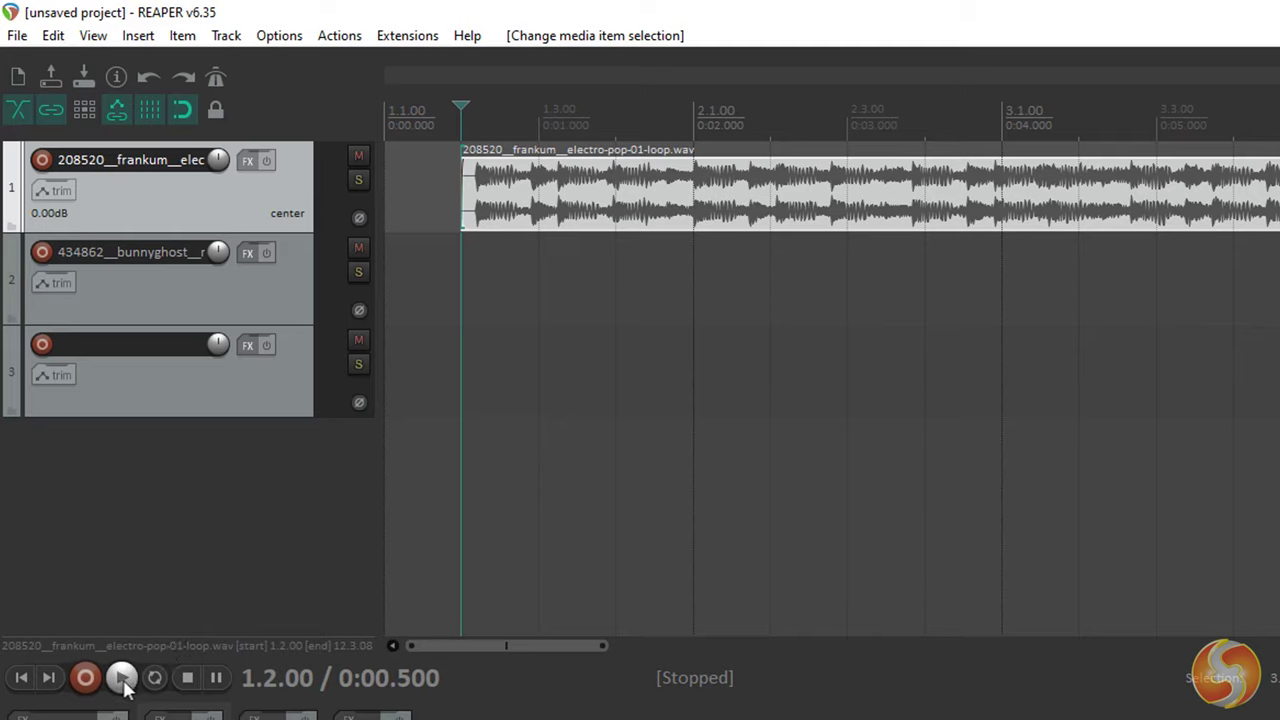
{"action": "left_click", "coordinate": [121, 678]}
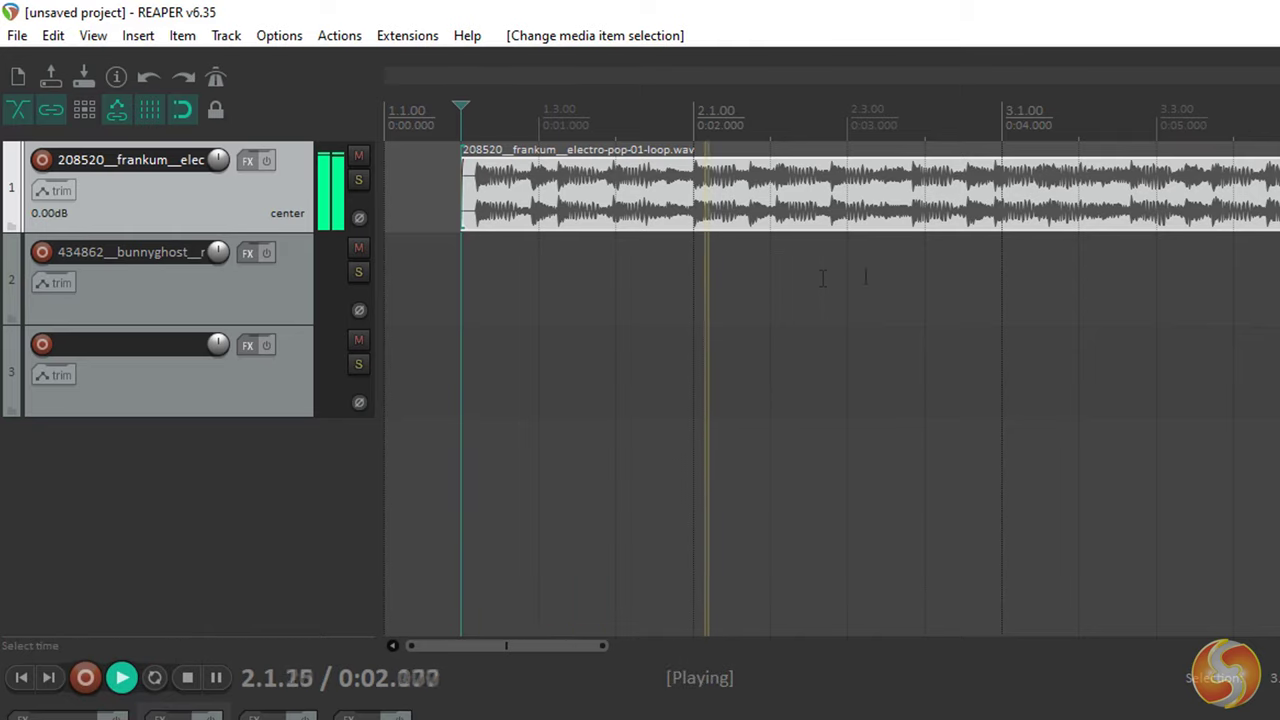
{"action": "key", "text": "space"}
{"action": "left_click", "coordinate": [539, 108]}
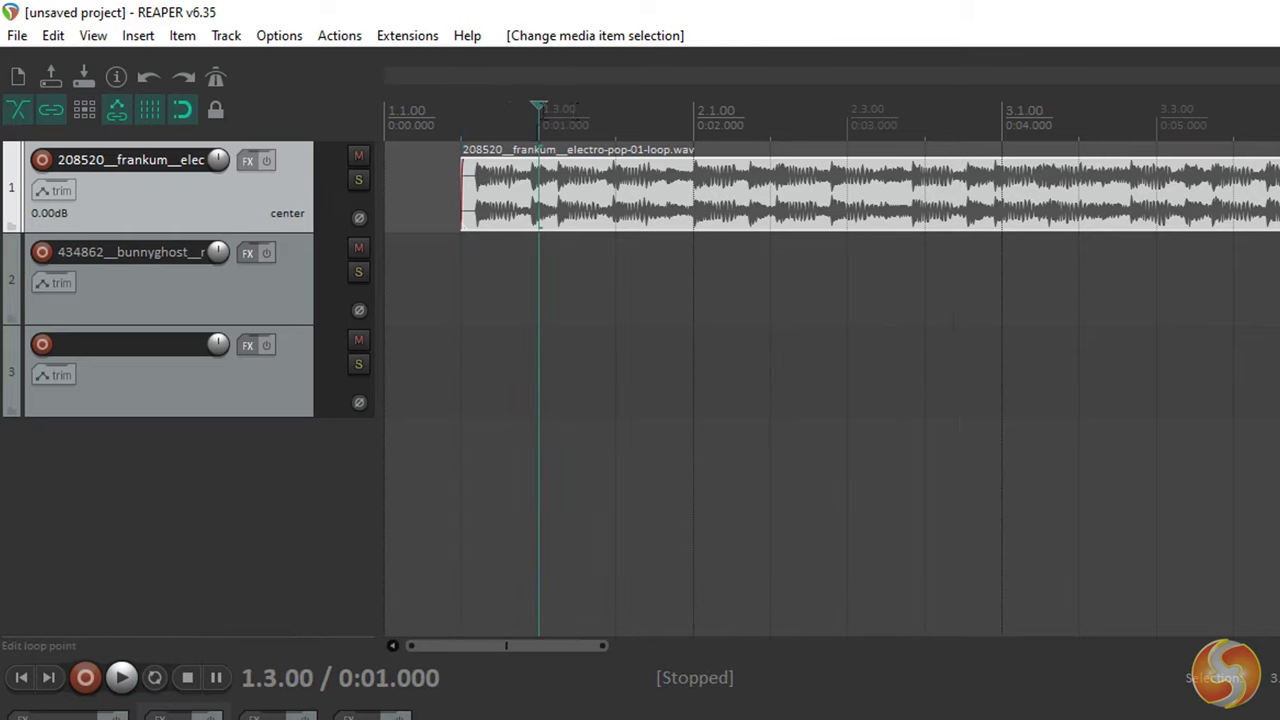
{"action": "key", "text": "space"}
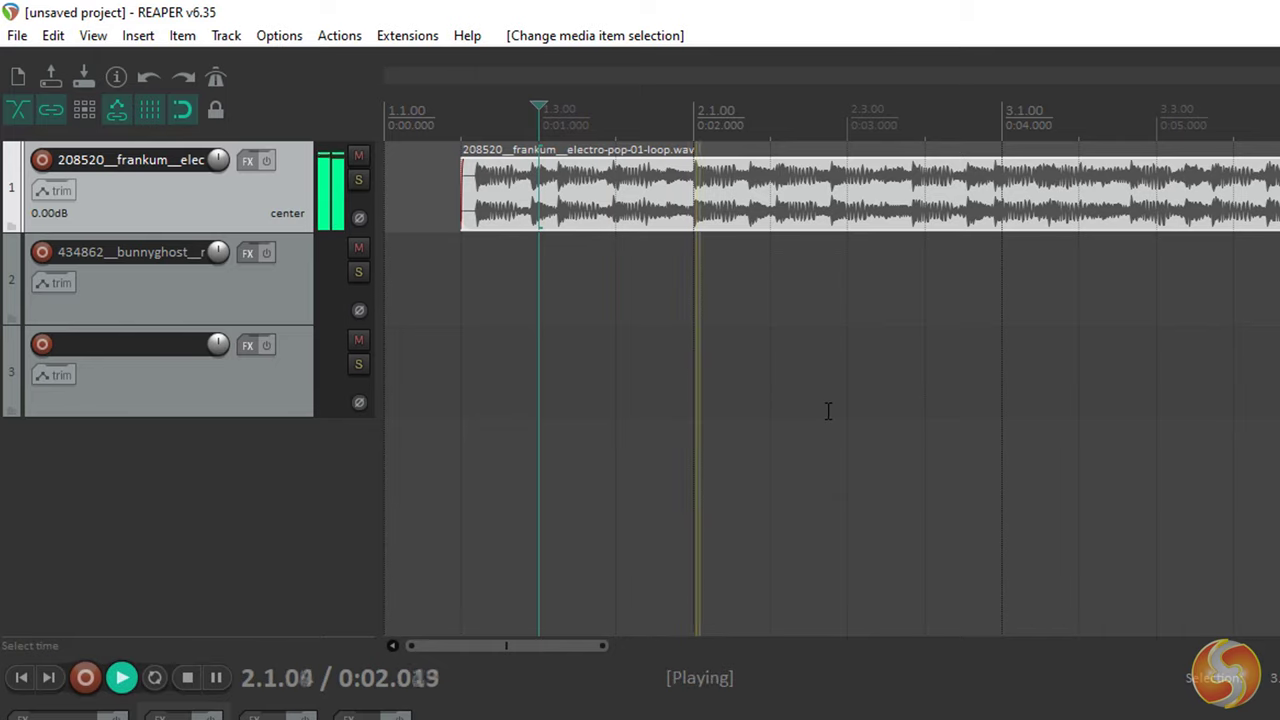
{"action": "key", "text": "space"}
{"action": "key", "text": "space"}
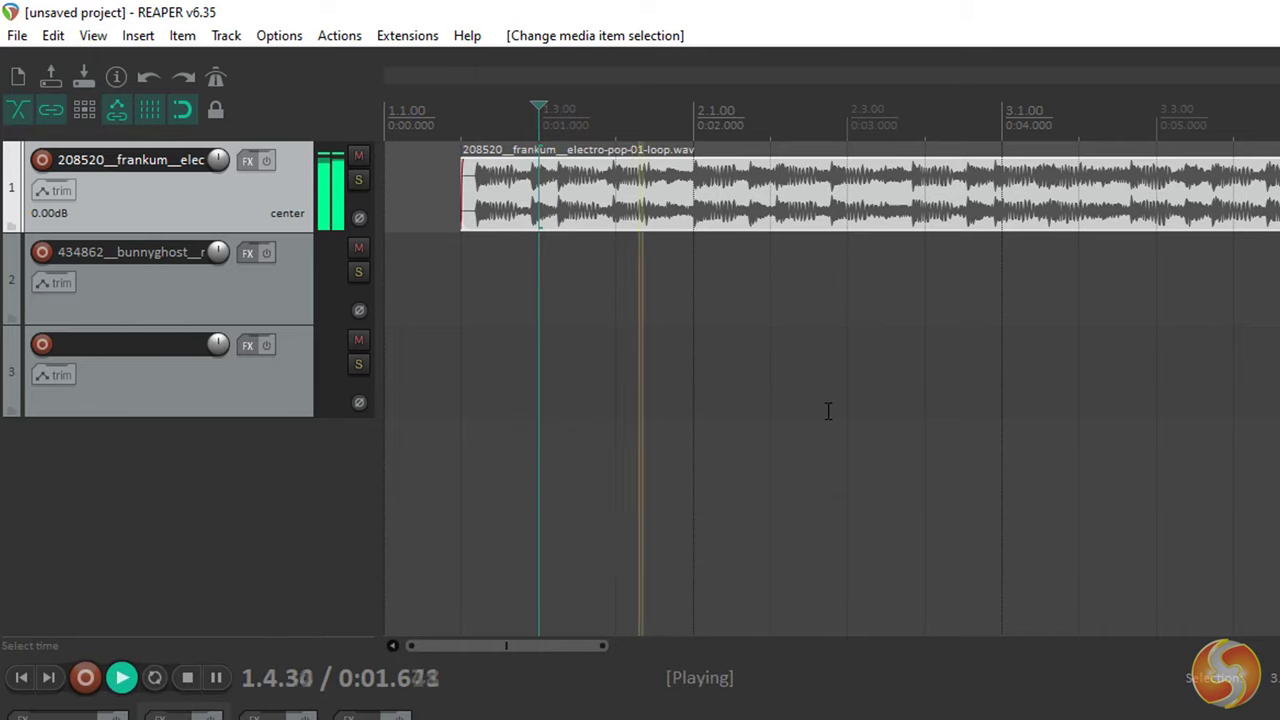
{"action": "key", "text": "space"}
{"action": "key", "text": "space"}
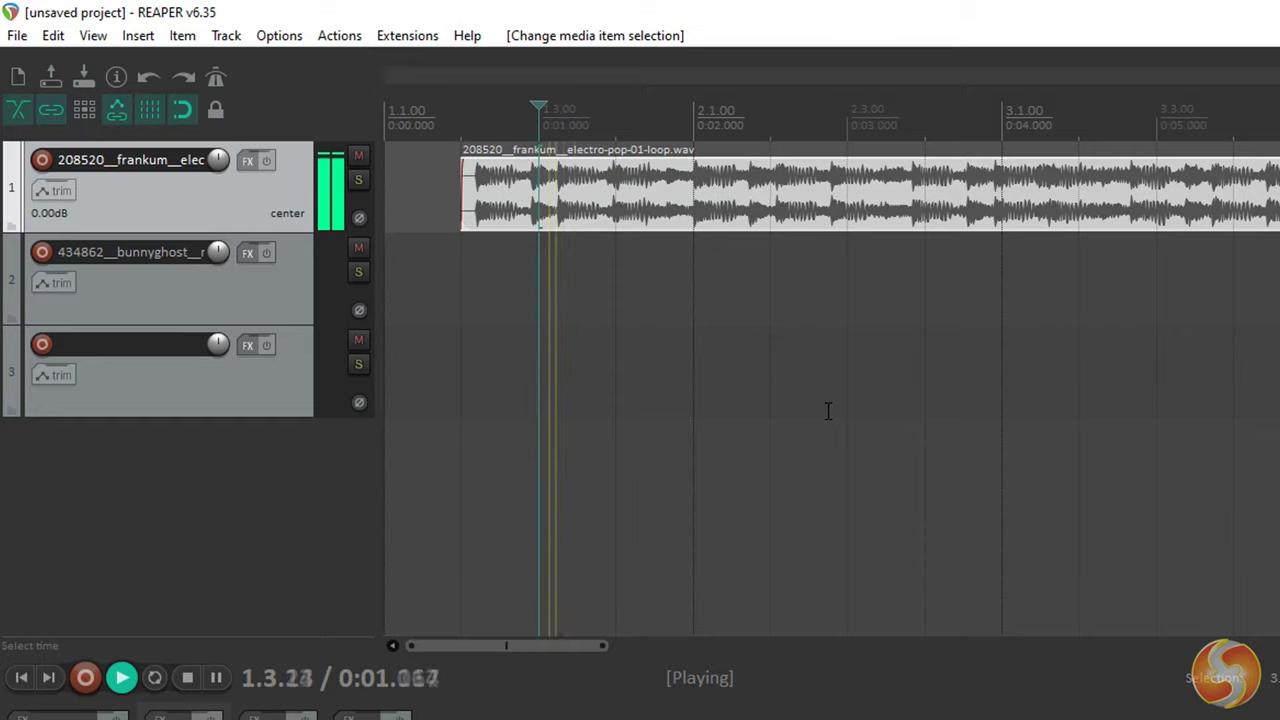
{"action": "key", "text": "ctrl+space"}
{"action": "key", "text": "ctrl+space"}
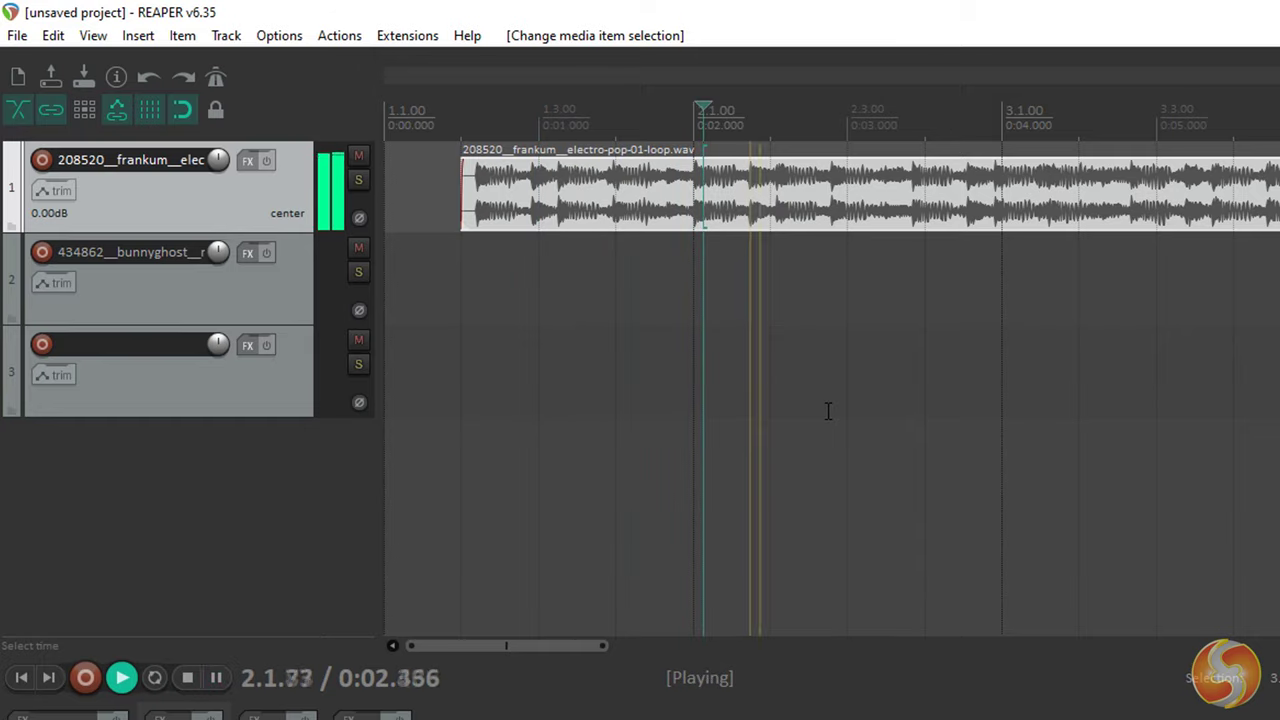
{"action": "key", "text": "ctrl+space"}
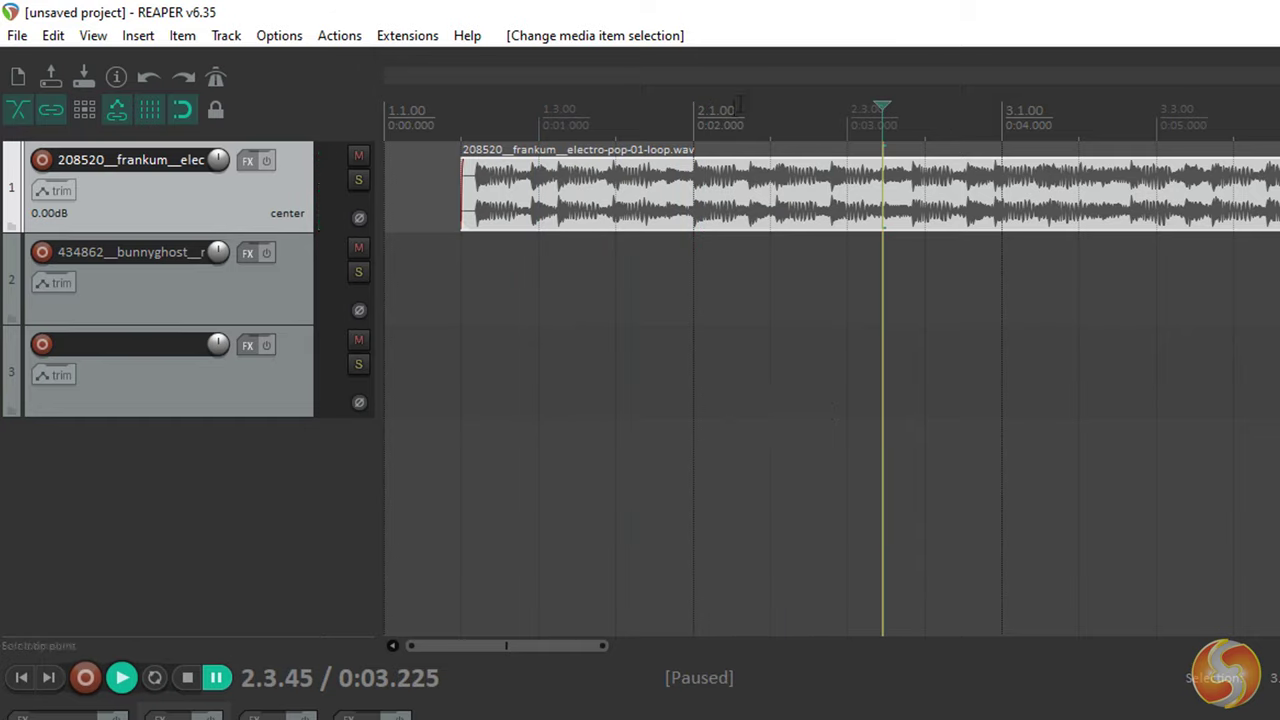
- Select 2.1.00 to 3.1.00 on the ruler, turn on repeat and play the loop
{"action": "left_click_drag", "start_coordinate": [693, 118], "coordinate": [972, 128]}
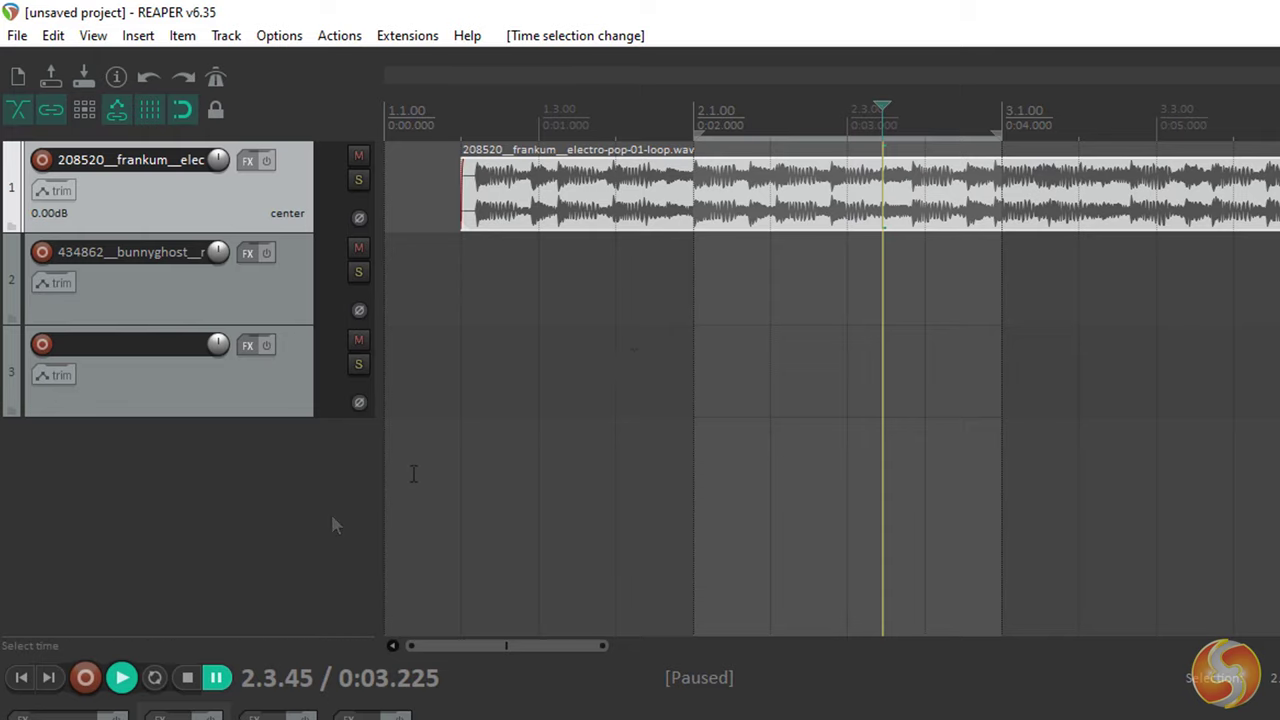
{"action": "left_click", "coordinate": [154, 680]}
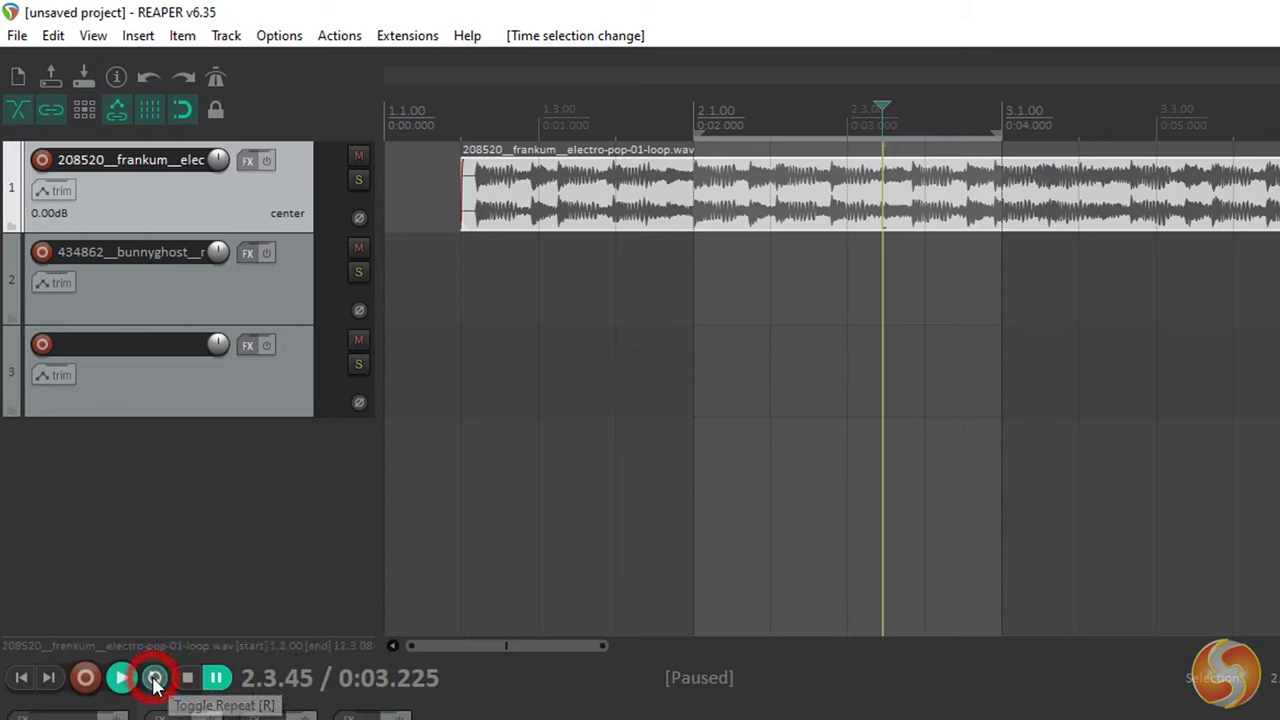
{"action": "left_click", "coordinate": [122, 679]}
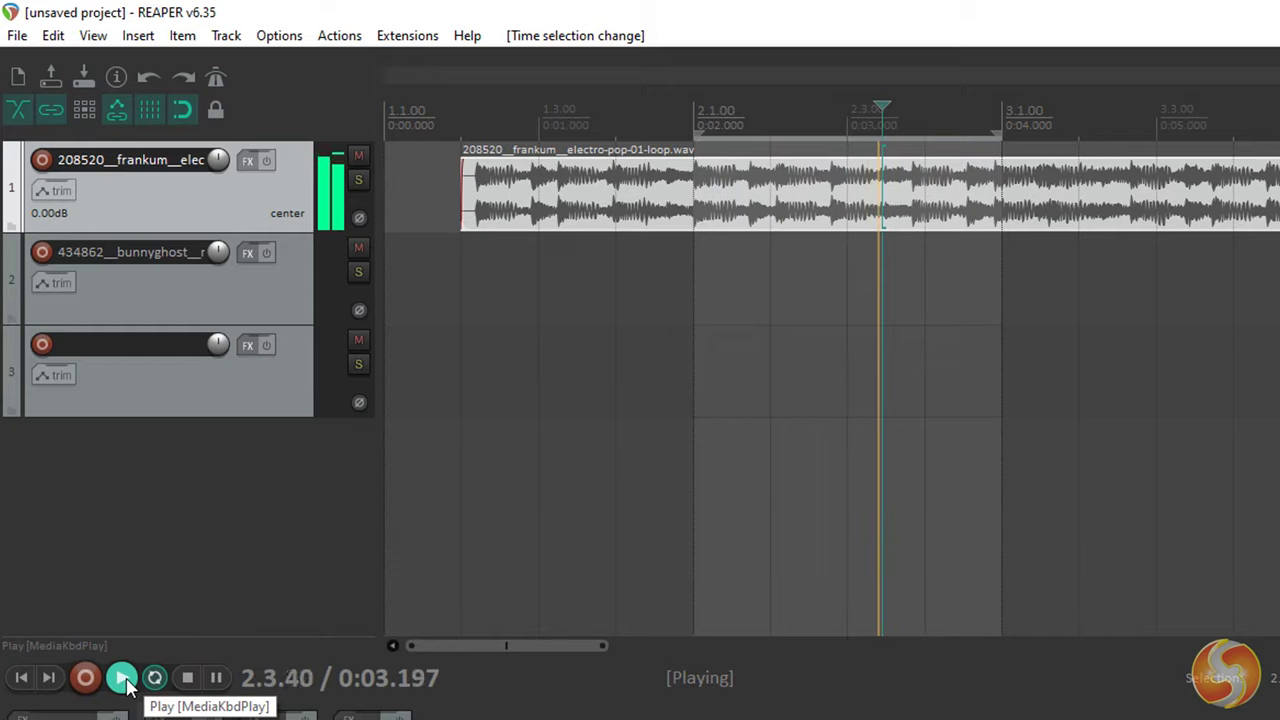
- Set the project tempo to 60 BPM and play the loop at that tempo
{"action": "key", "text": "space"}
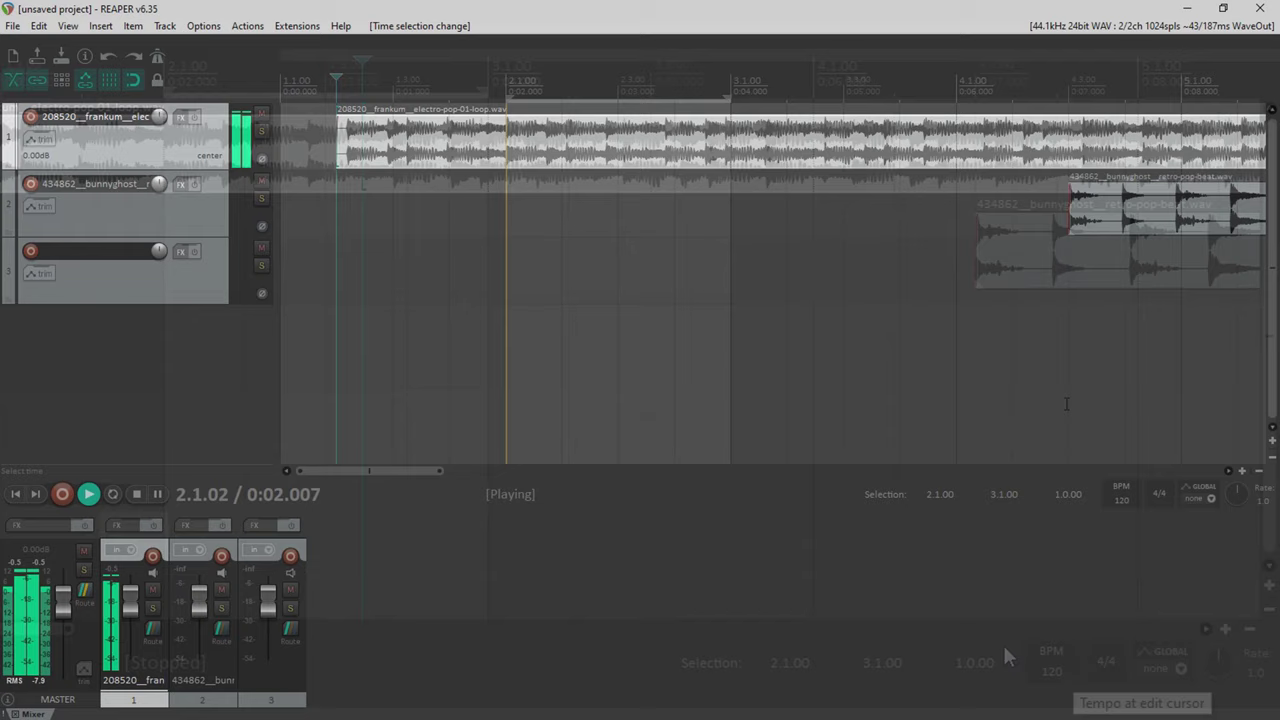
{"action": "key", "text": "space"}
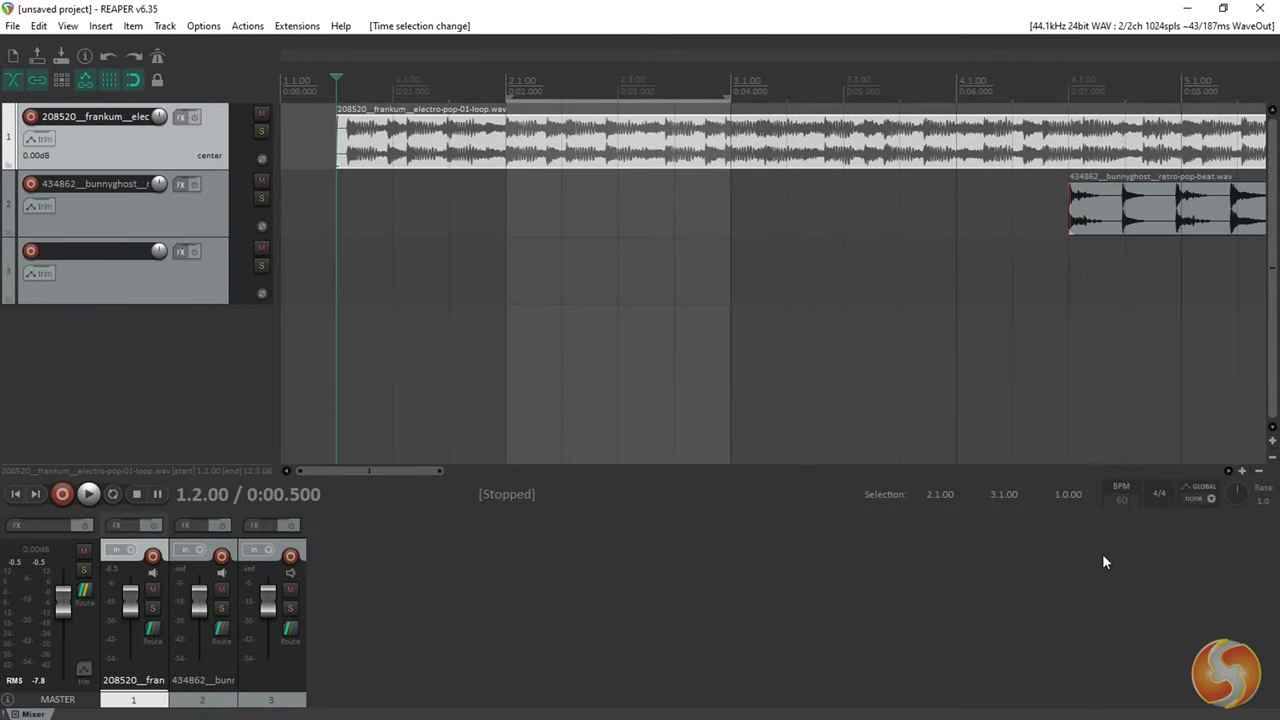
{"action": "key", "text": "Return"}
{"action": "key", "text": "space"}
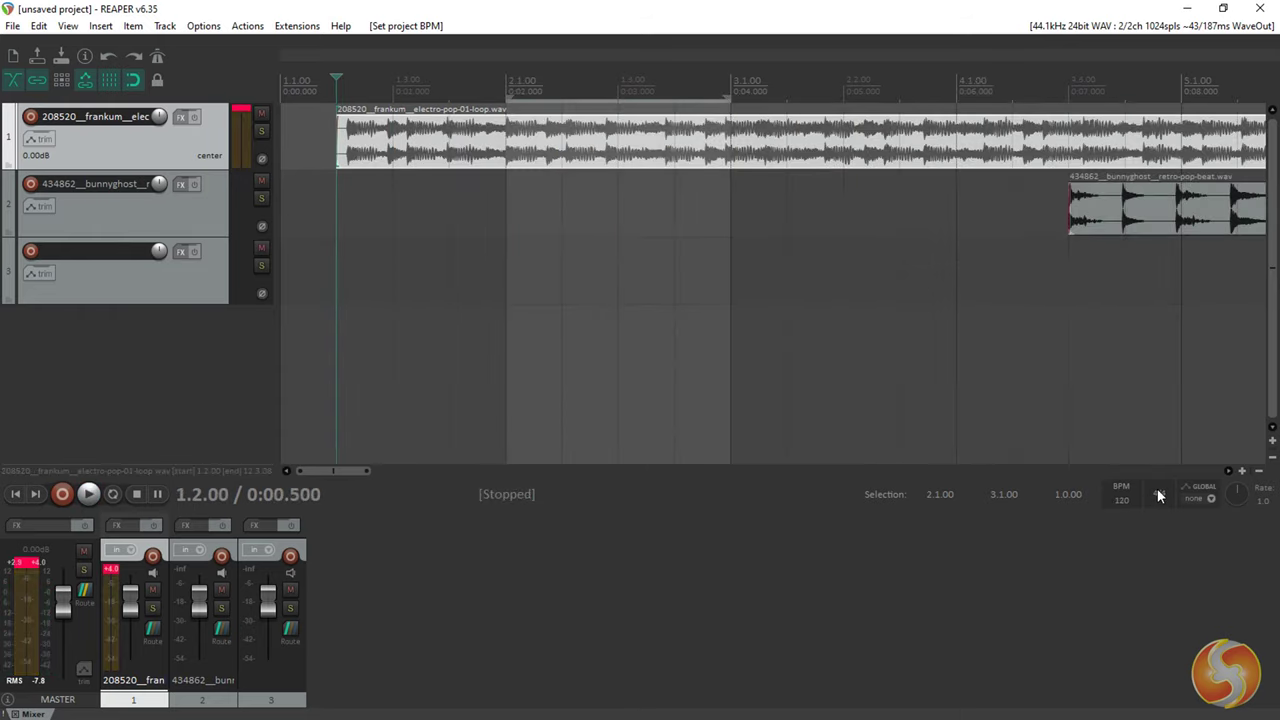
- Confirm the 4/4 time signature, then raise the playback rate and play at the faster rate
{"action": "left_click", "coordinate": [1158, 487]}
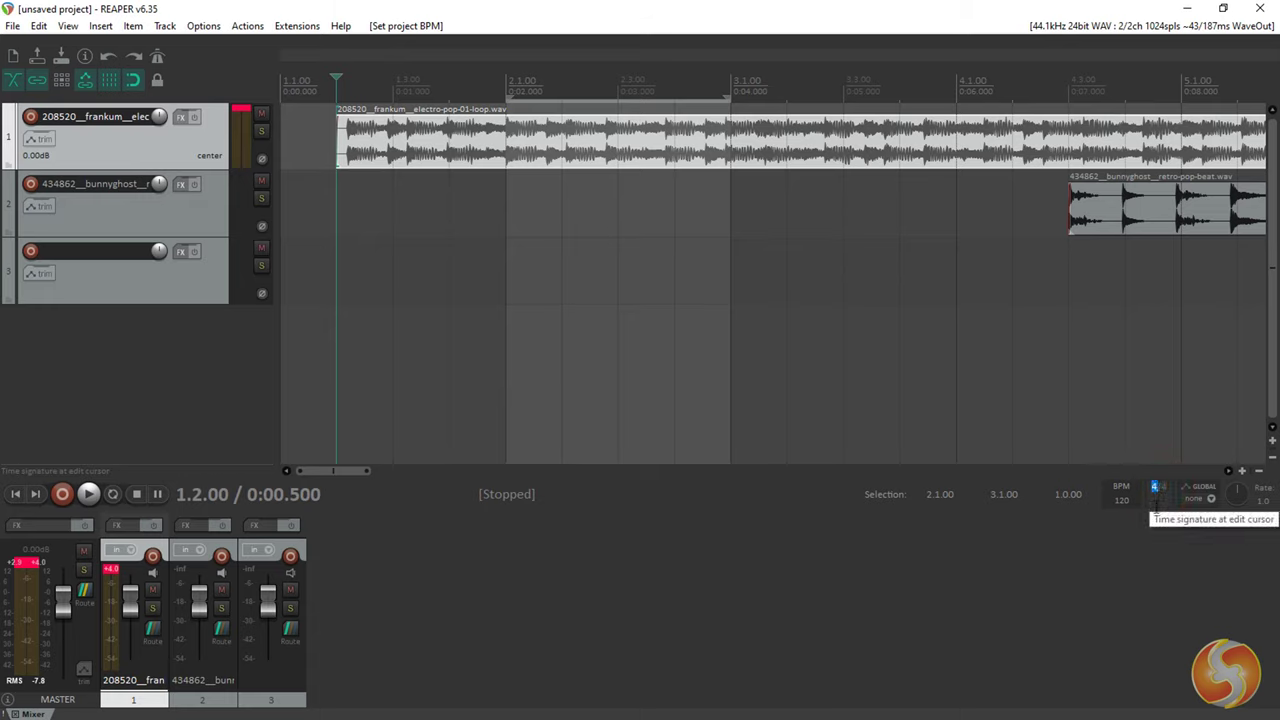
{"action": "key", "text": "Return"}
{"action": "key", "text": "space"}
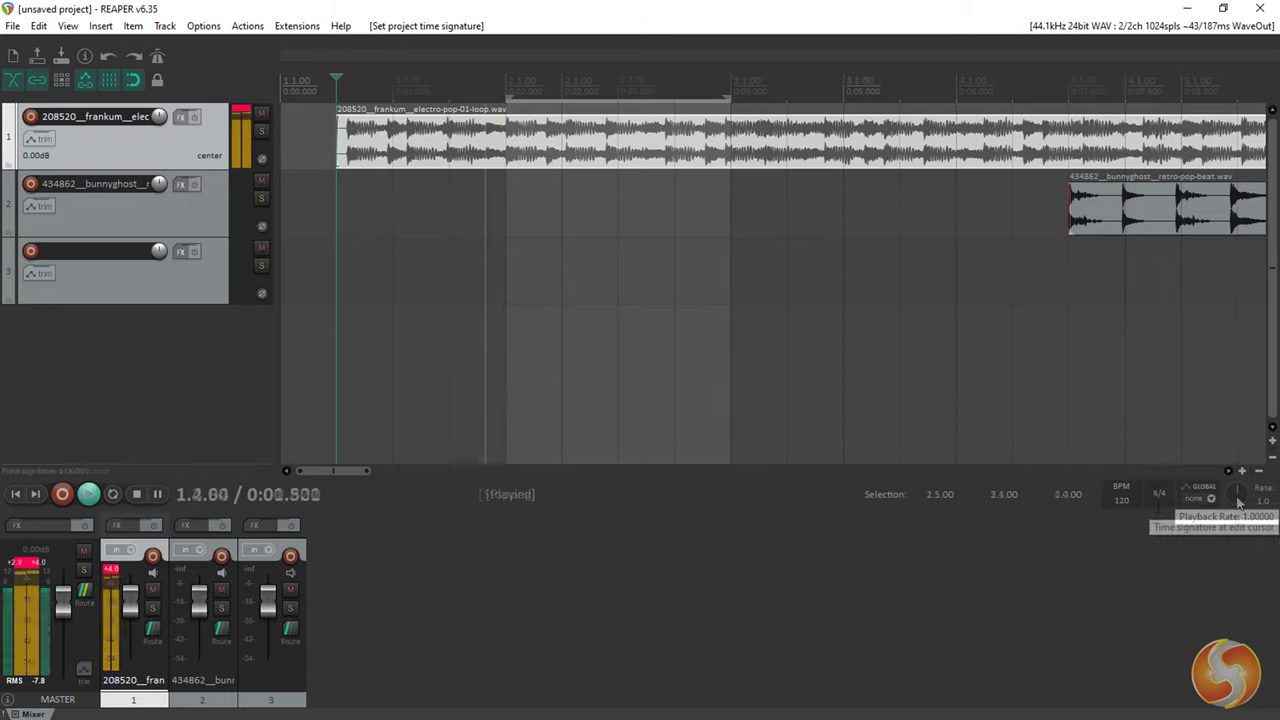
{"action": "key", "text": "space"}
{"action": "left_click_drag", "start_coordinate": [1240, 498], "coordinate": [1237, 565]}
{"action": "key", "text": "space"}
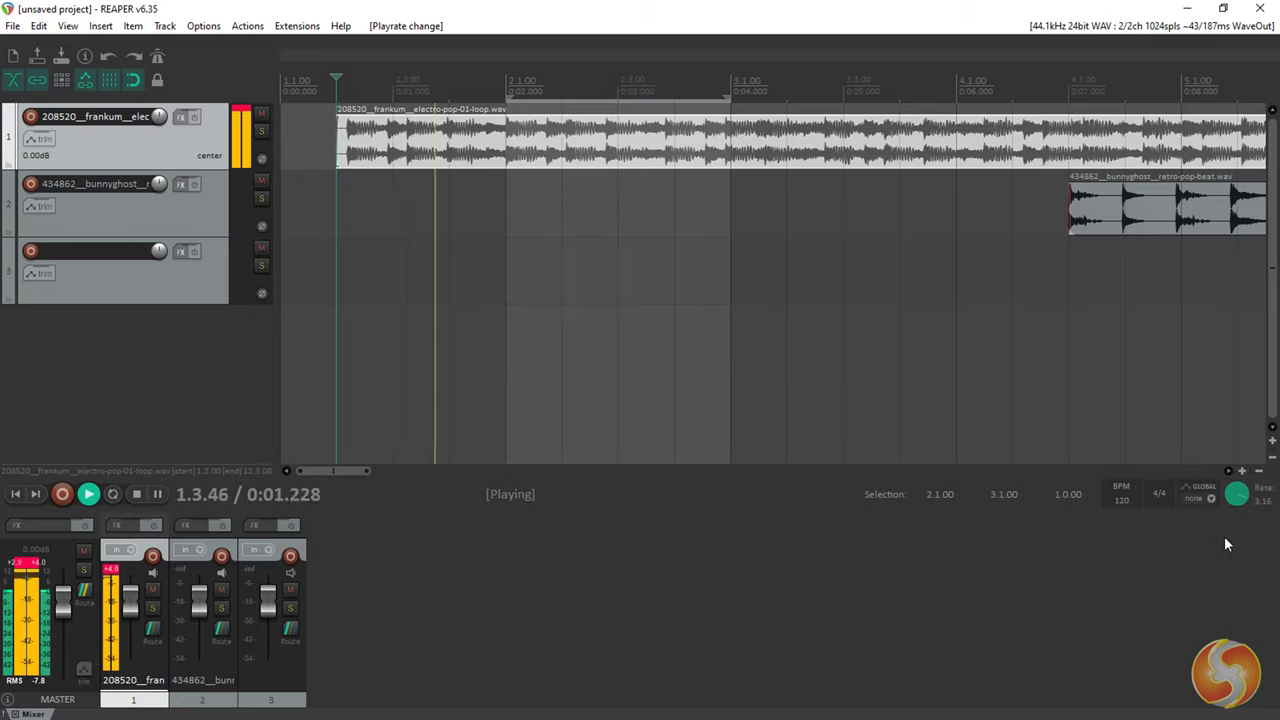
{"action": "left_click", "coordinate": [845, 380]}
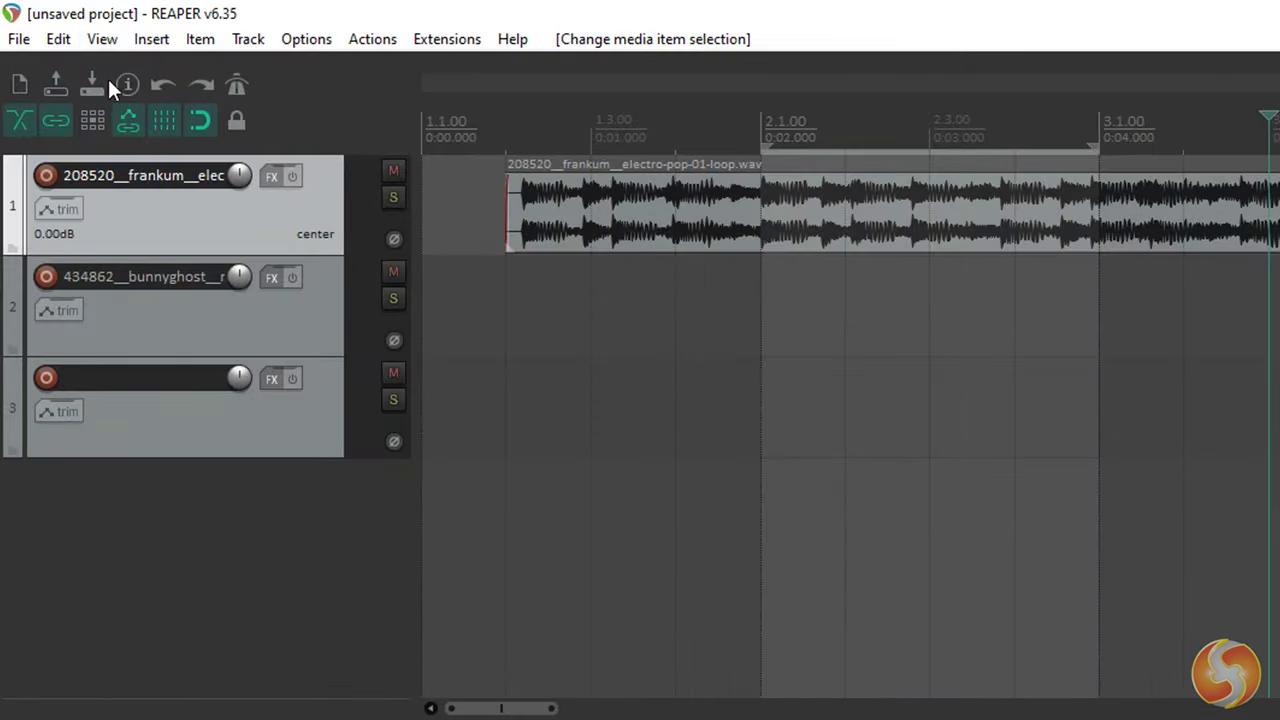
{"action": "left_click", "coordinate": [120, 86]}
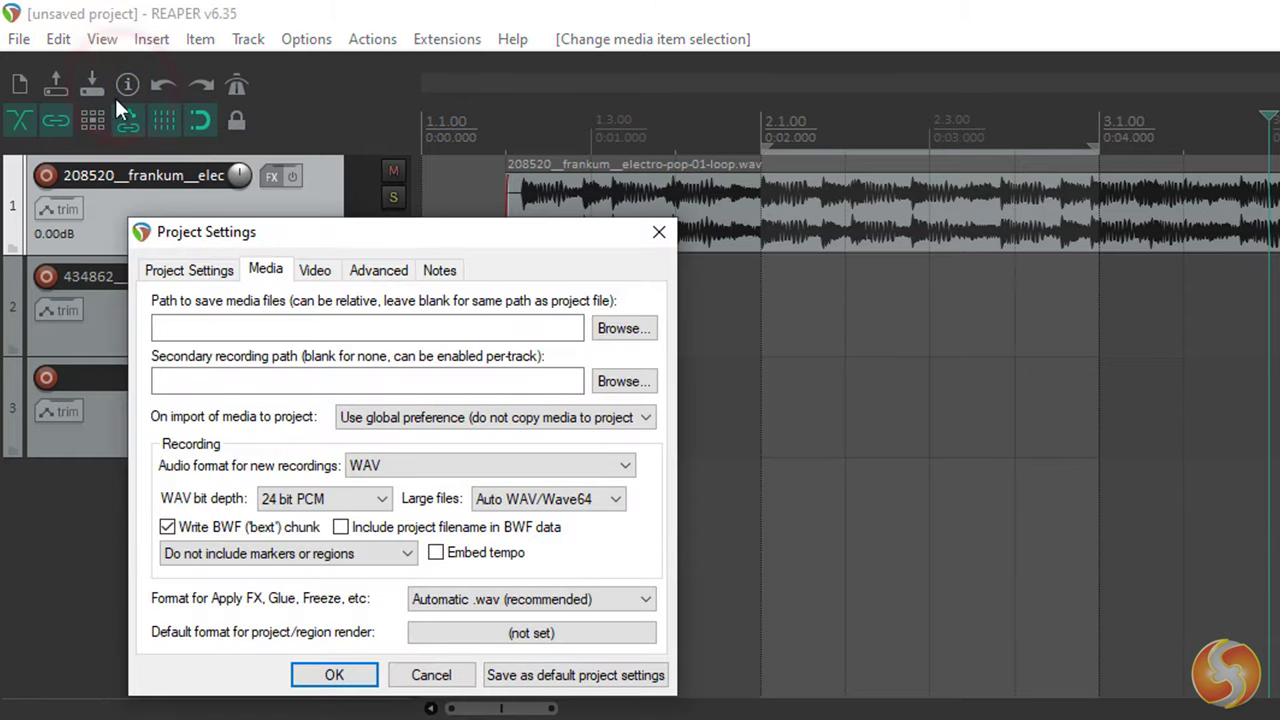
{"action": "left_click", "coordinate": [189, 270]}
{"action": "left_click", "coordinate": [378, 303]}
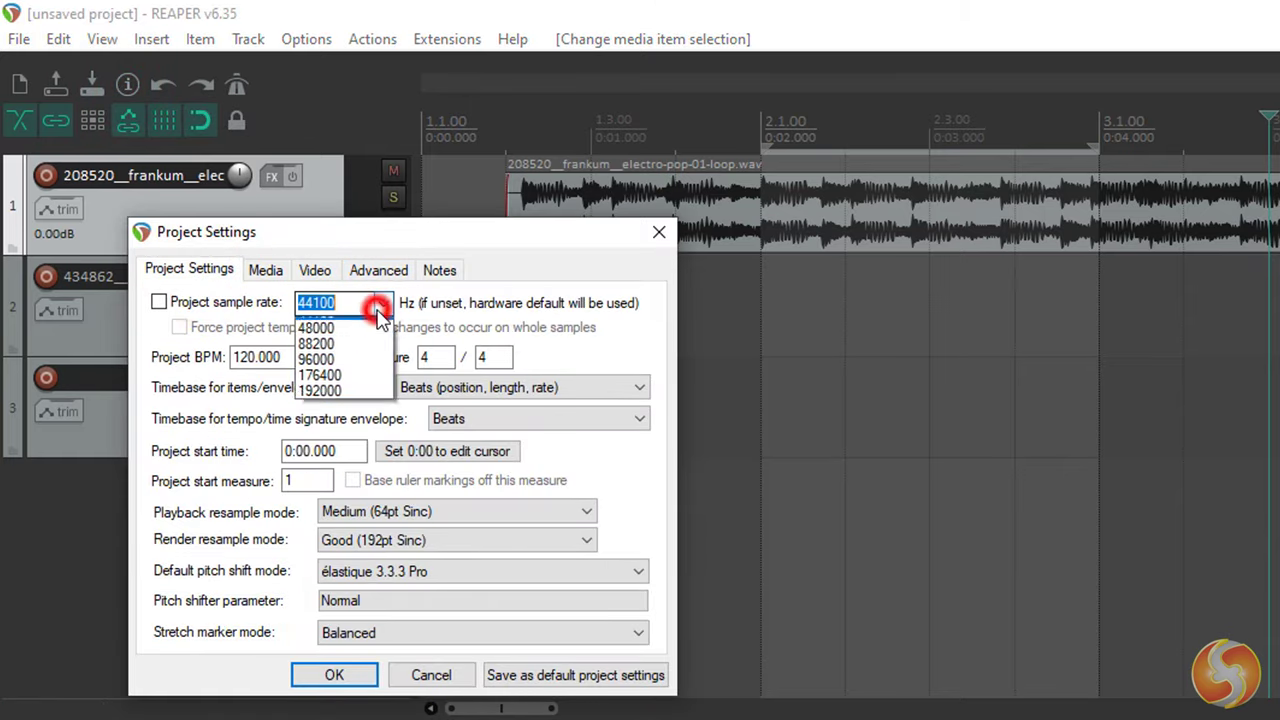
{"action": "left_click", "coordinate": [383, 302]}
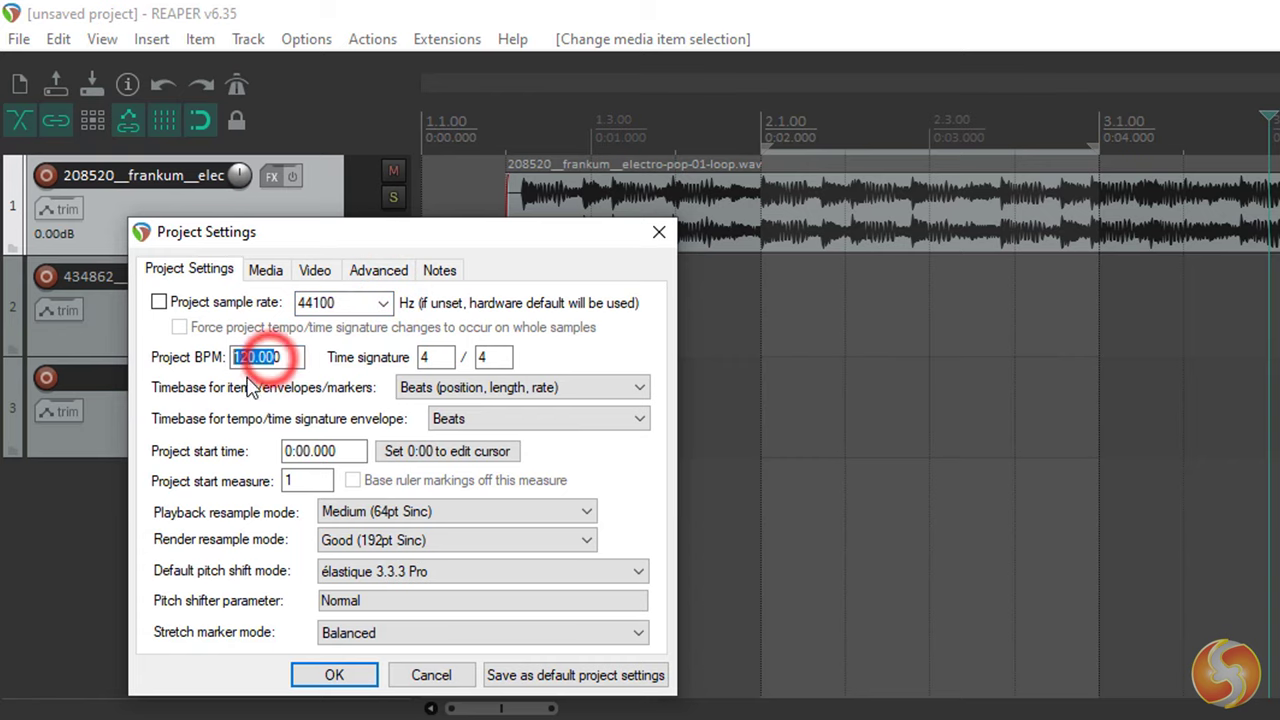
{"action": "left_click", "coordinate": [425, 358]}
{"action": "left_click", "coordinate": [535, 386]}
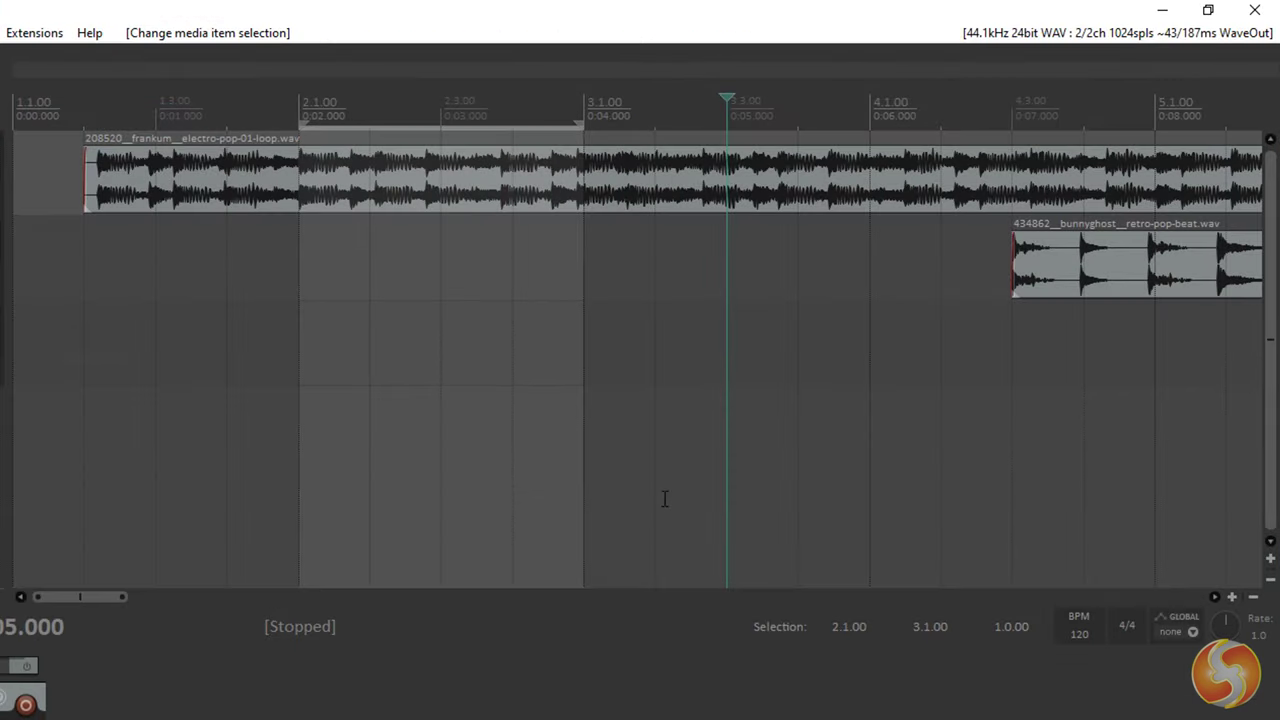
- Try moving the loop item, then drag the retro-pop-beat item earlier onto track 3
{"action": "left_click", "coordinate": [605, 177]}
{"action": "mouse_move", "coordinate": [199, 190]}
{"action": "left_mouse_down"}
{"action": "mouse_move", "coordinate": [772, 192]}
{"action": "mouse_move", "coordinate": [206, 189]}
{"action": "left_mouse_up"}
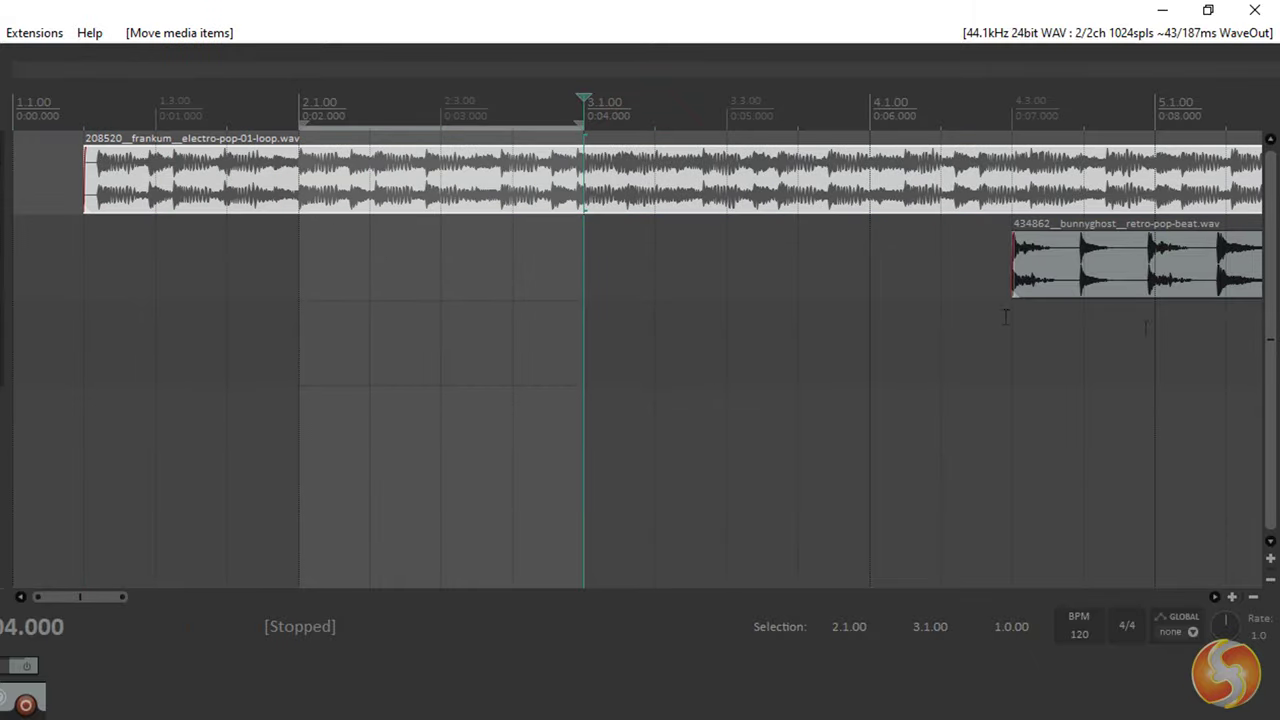
{"action": "left_click_drag", "start_coordinate": [1123, 251], "coordinate": [310, 366]}
- Set the snap/grid line spacing to 1/8
{"action": "left_click", "coordinate": [34, 14]}
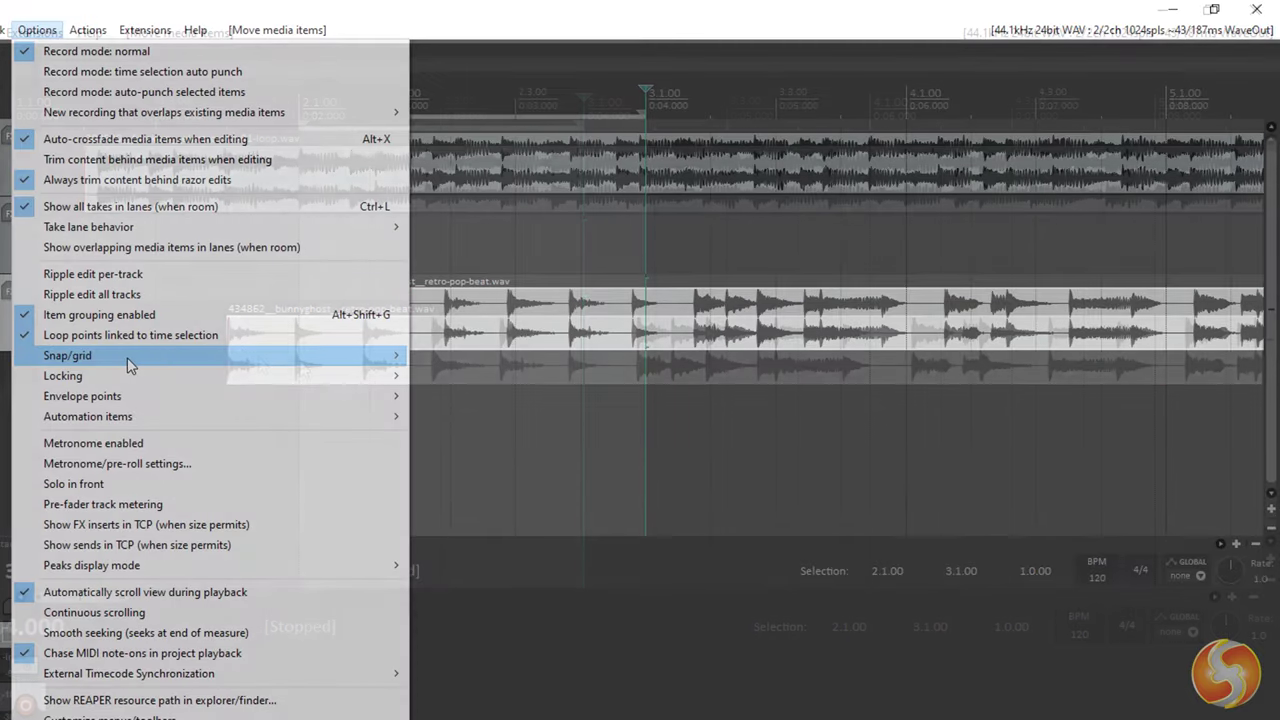
{"action": "mouse_move", "coordinate": [234, 355]}
{"action": "left_click", "coordinate": [480, 394]}
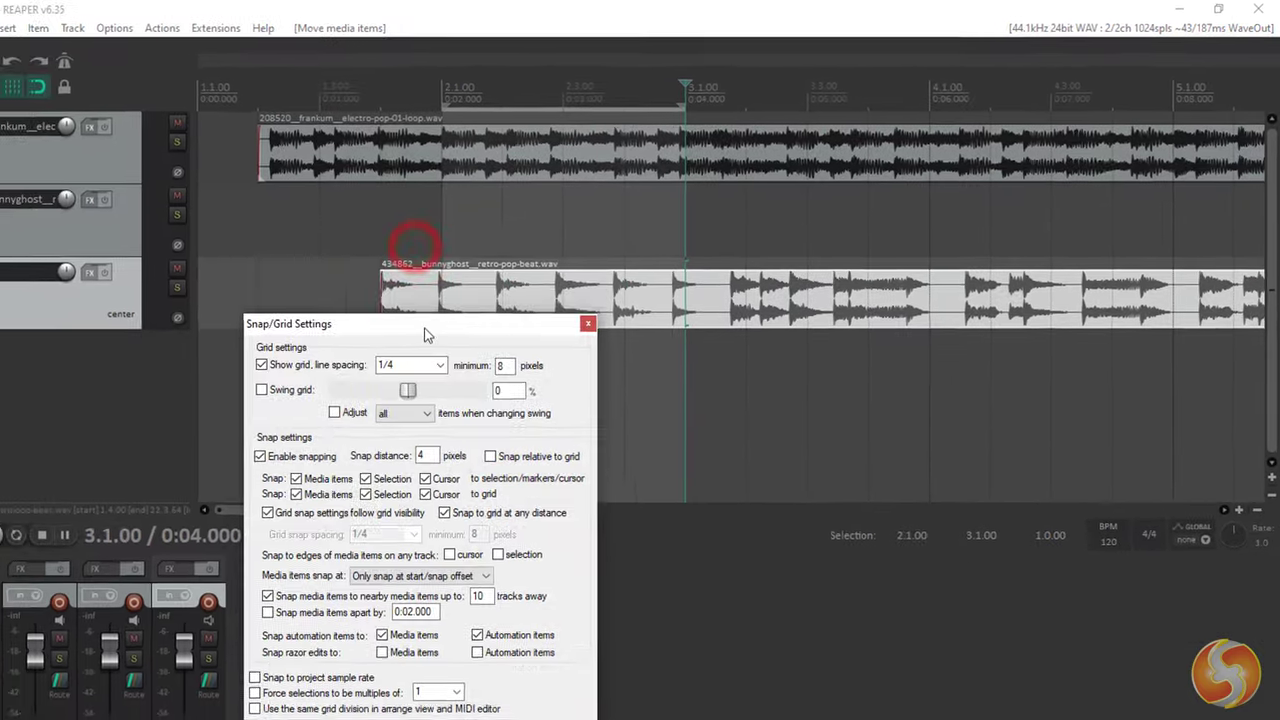
{"action": "left_click", "coordinate": [444, 365]}
{"action": "left_click", "coordinate": [390, 480]}
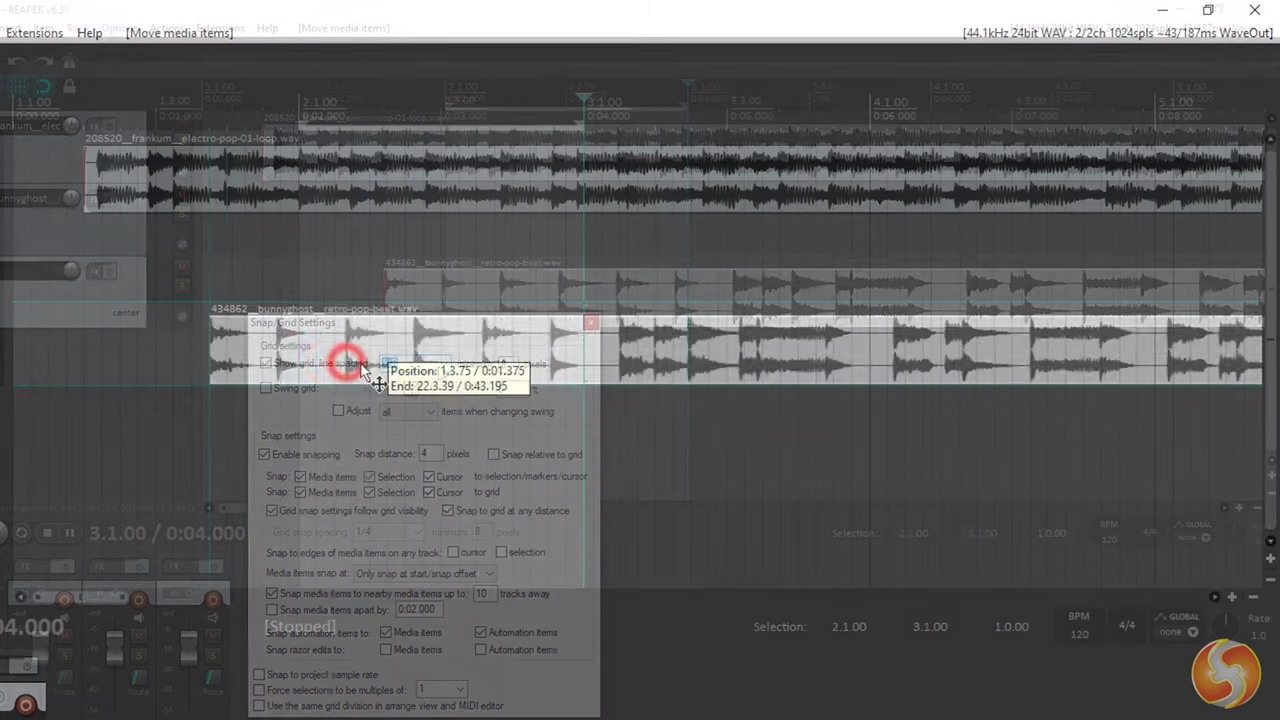
- Move the retro-pop-beat item to 1.4.00 and nudge it right 100 ms
{"action": "left_click_drag", "start_coordinate": [483, 304], "coordinate": [510, 315]}
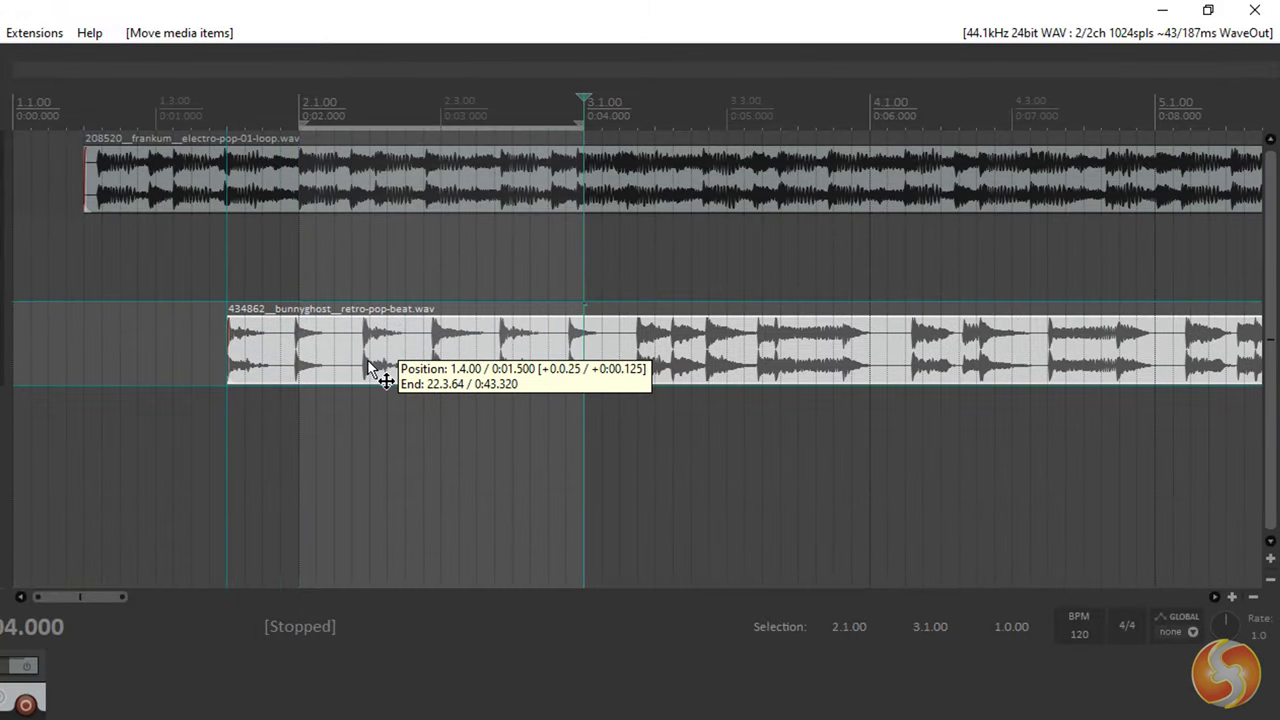
{"action": "mouse_move", "coordinate": [369, 365]}
{"action": "left_mouse_down"}
{"action": "mouse_move", "coordinate": [462, 371]}
{"action": "mouse_move", "coordinate": [345, 364]}
{"action": "mouse_move", "coordinate": [405, 374]}
{"action": "mouse_move", "coordinate": [362, 375]}
{"action": "left_mouse_up"}
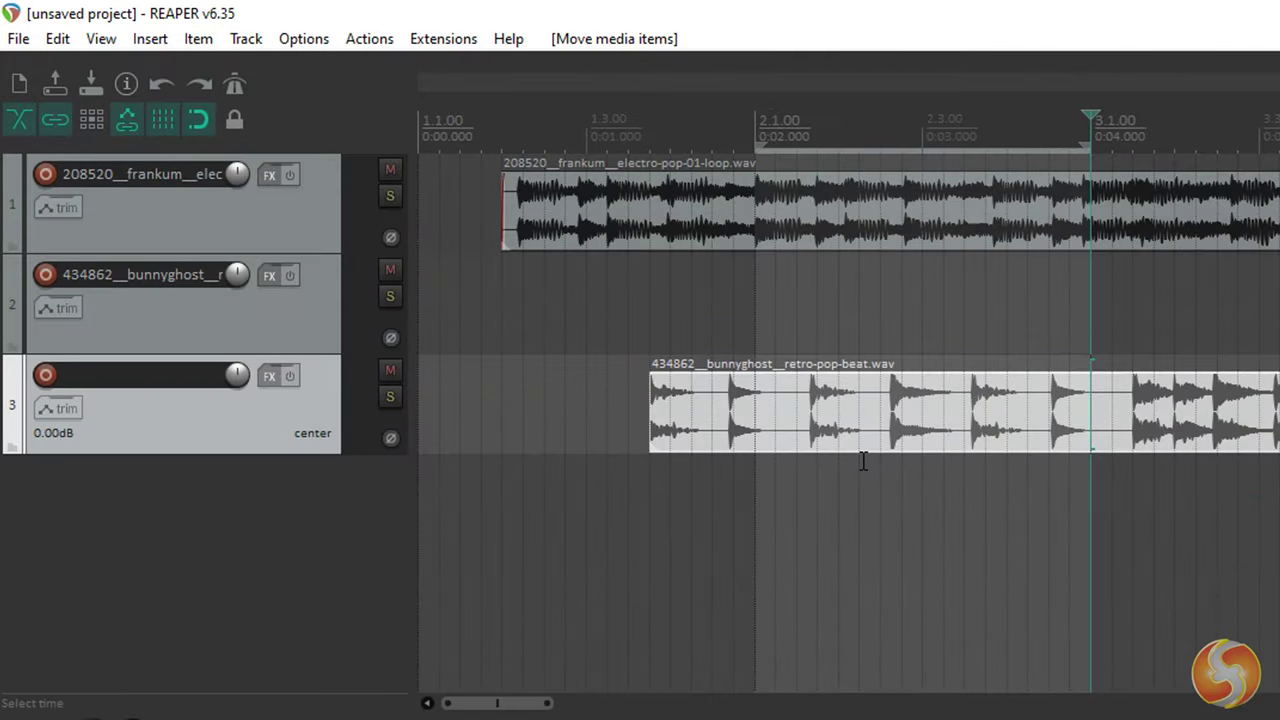
{"action": "key", "text": "n"}
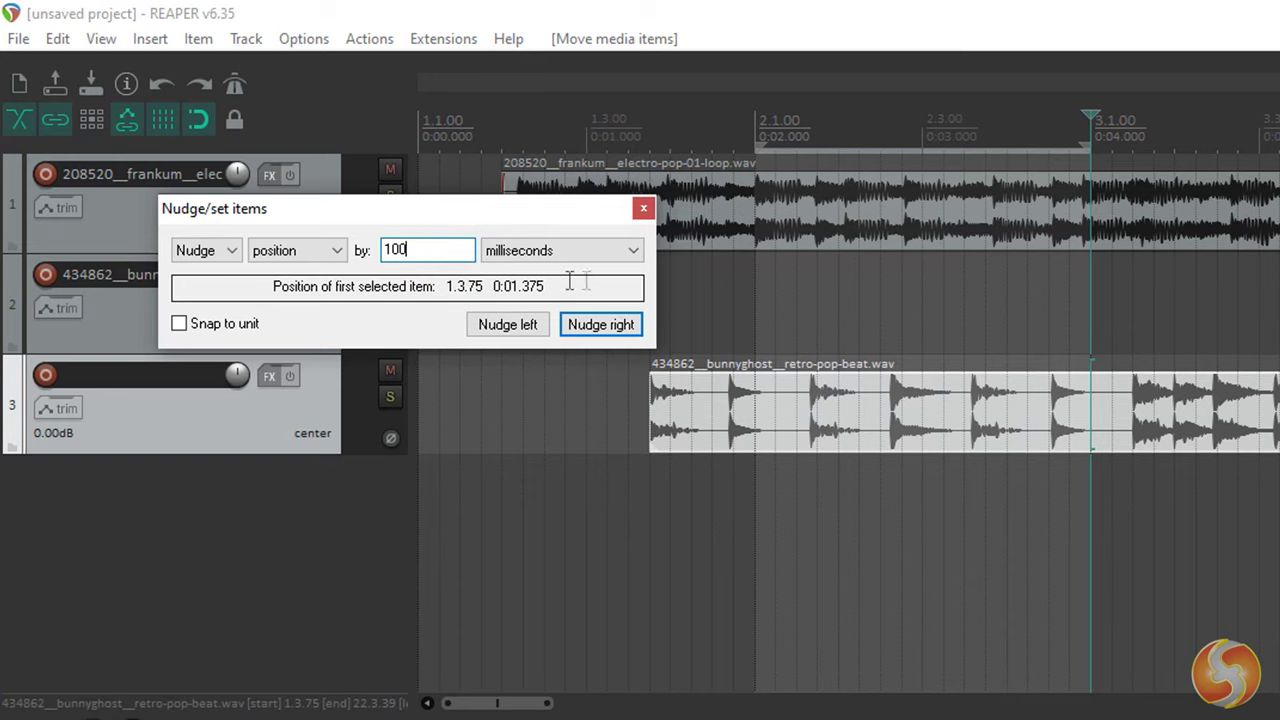
{"action": "left_click", "coordinate": [601, 324]}
- Trim the loop item's start to 2.2.00 and extend its end, checking by playback
{"action": "left_click", "coordinate": [601, 324]}
{"action": "left_click", "coordinate": [601, 324]}
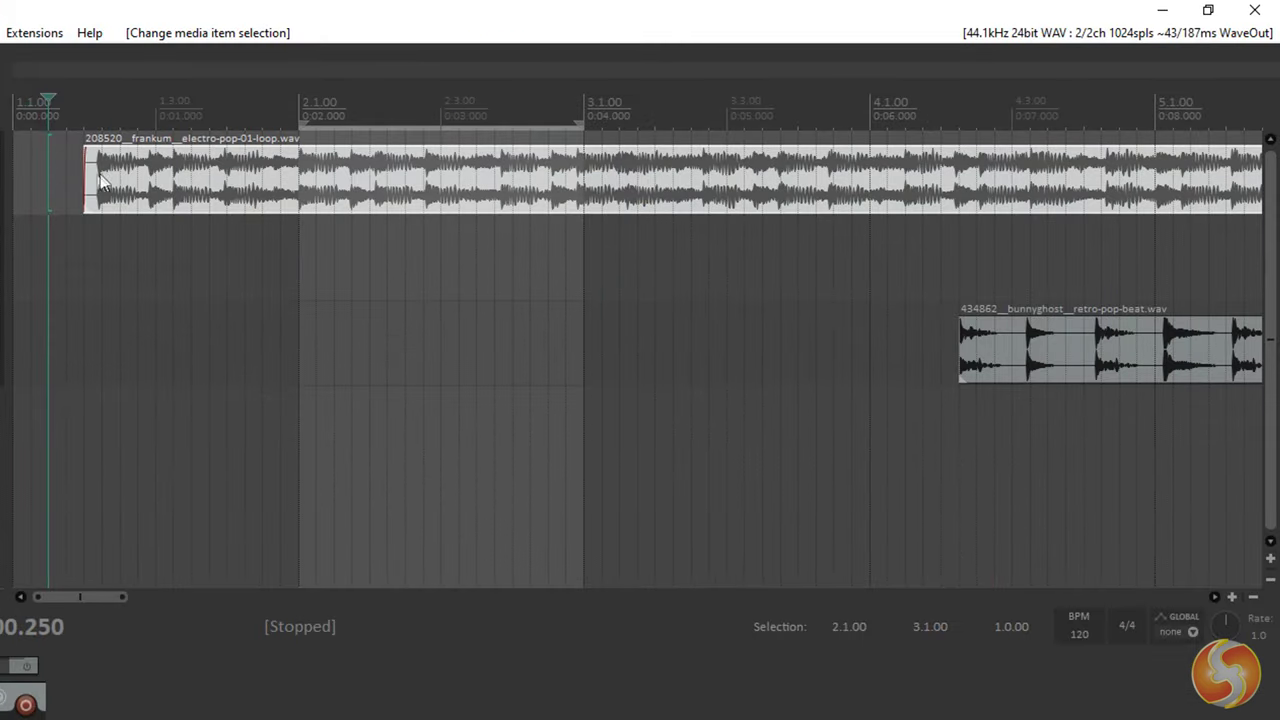
{"action": "left_click_drag", "start_coordinate": [82, 178], "coordinate": [372, 194]}
{"action": "key", "text": "space"}
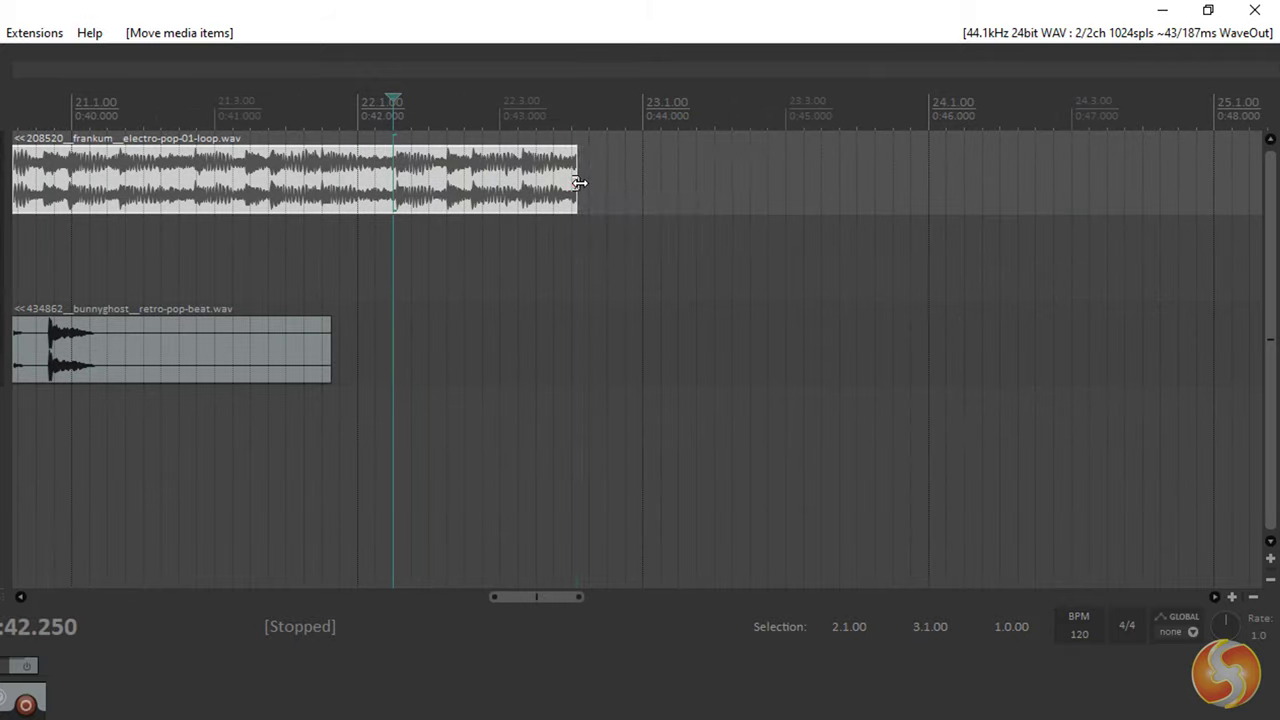
{"action": "left_click_drag", "start_coordinate": [580, 185], "coordinate": [982, 204]}
{"action": "key", "text": "space"}
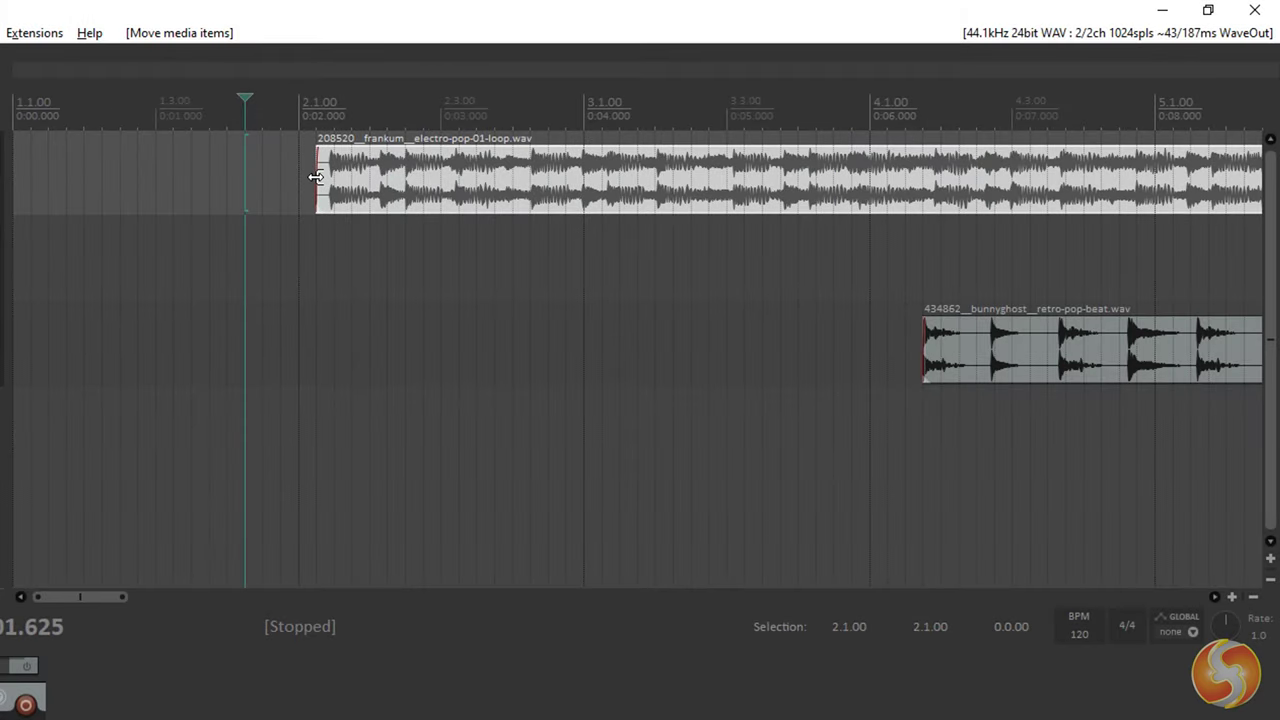
- Time-stretch the loop item to rate 0.834 and move it to the project start
{"action": "left_click_drag", "start_coordinate": [316, 177], "coordinate": [690, 184]}
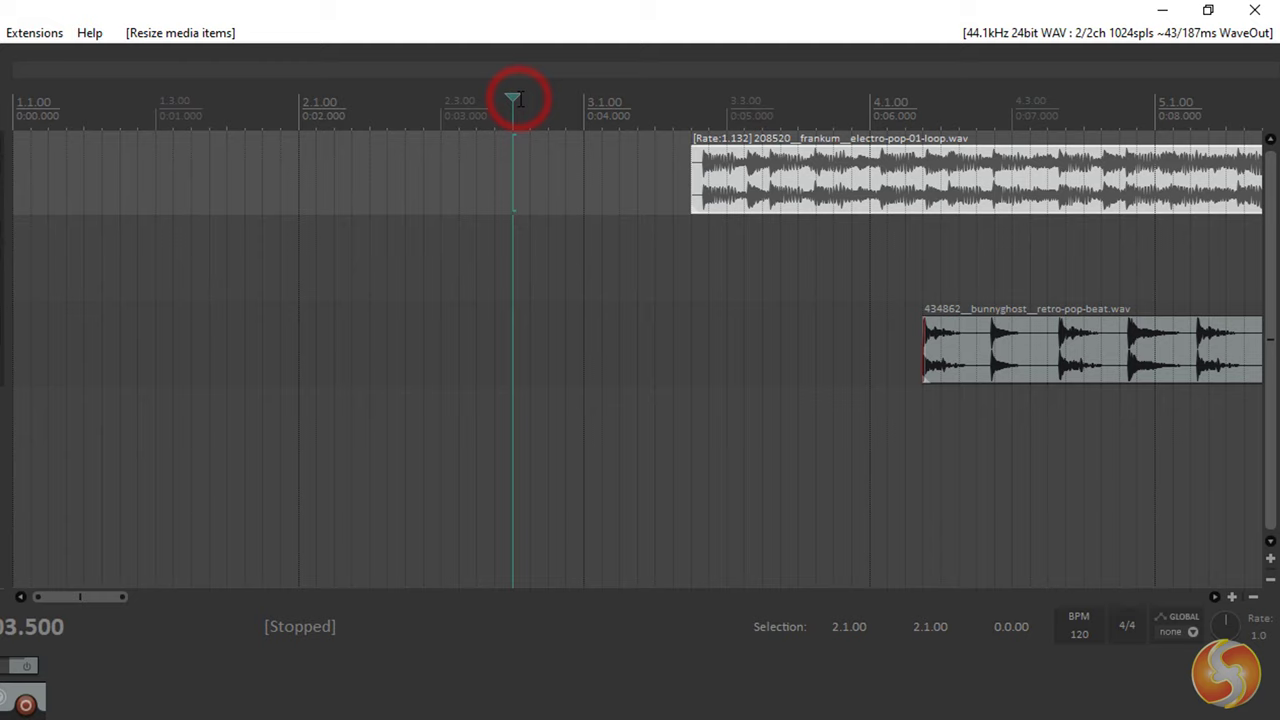
{"action": "key", "text": "space"}
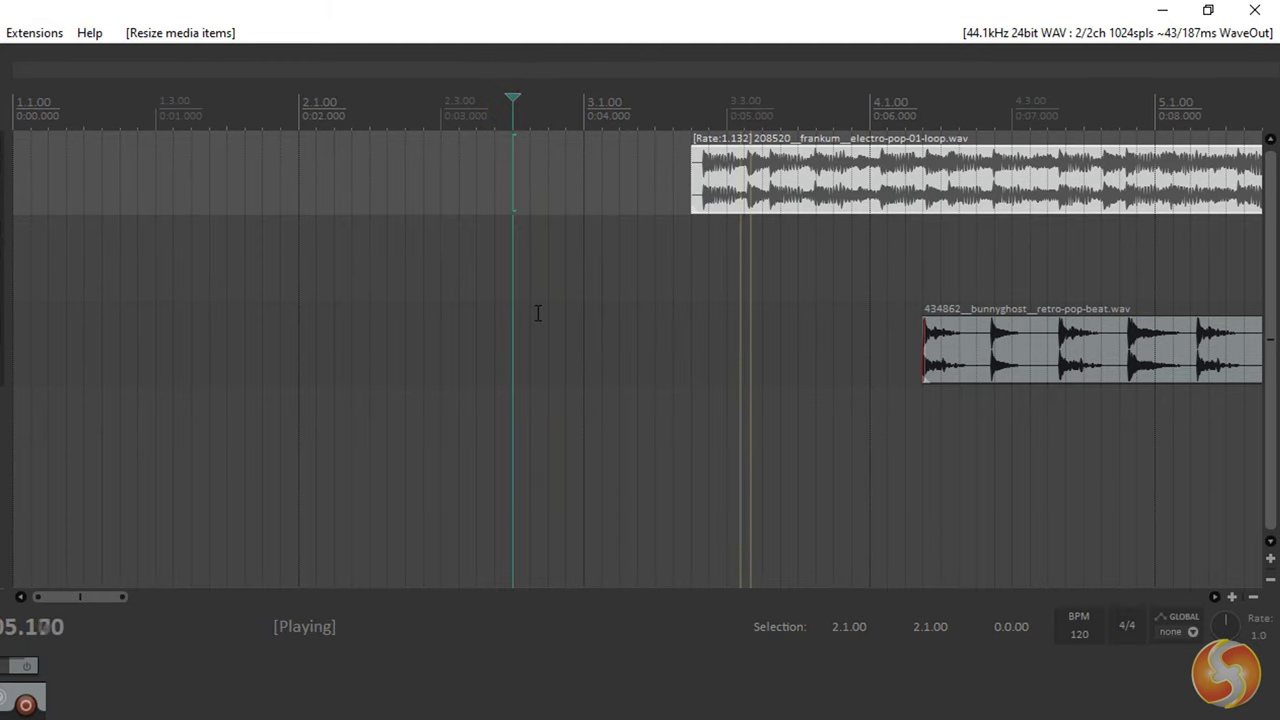
{"action": "key", "text": "space"}
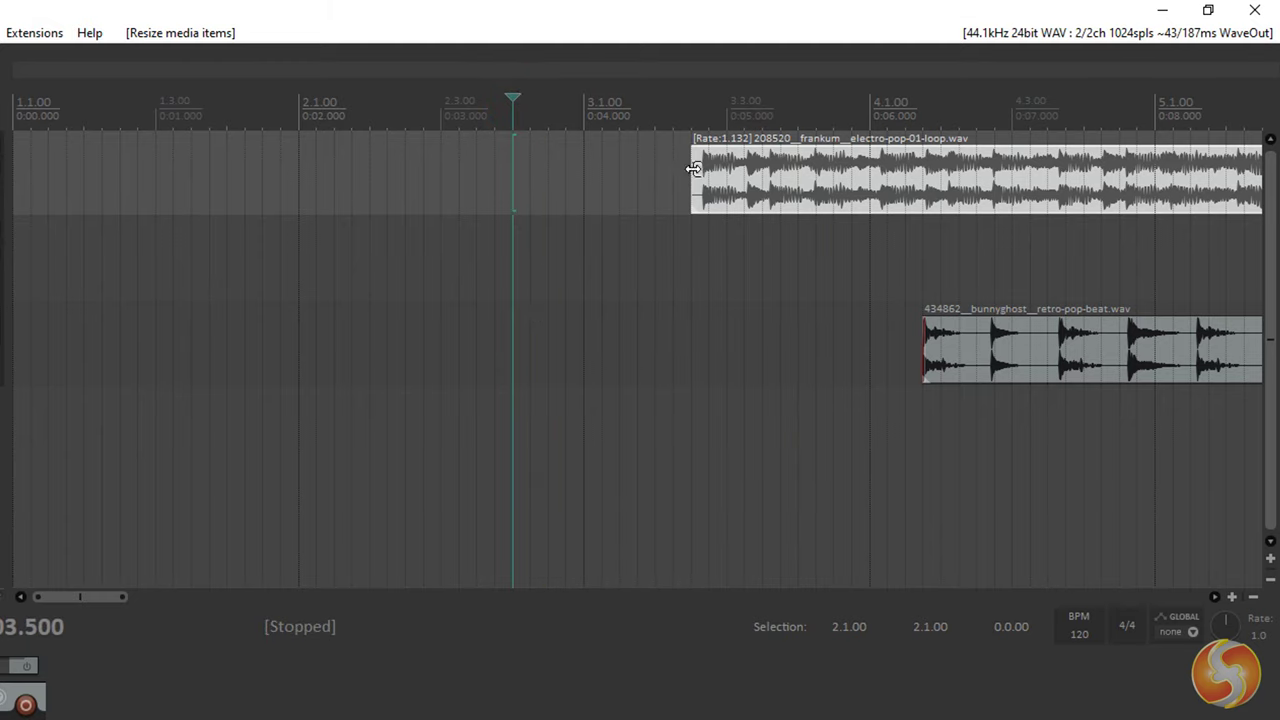
{"action": "left_click_drag", "start_coordinate": [693, 170], "coordinate": [27, 190]}
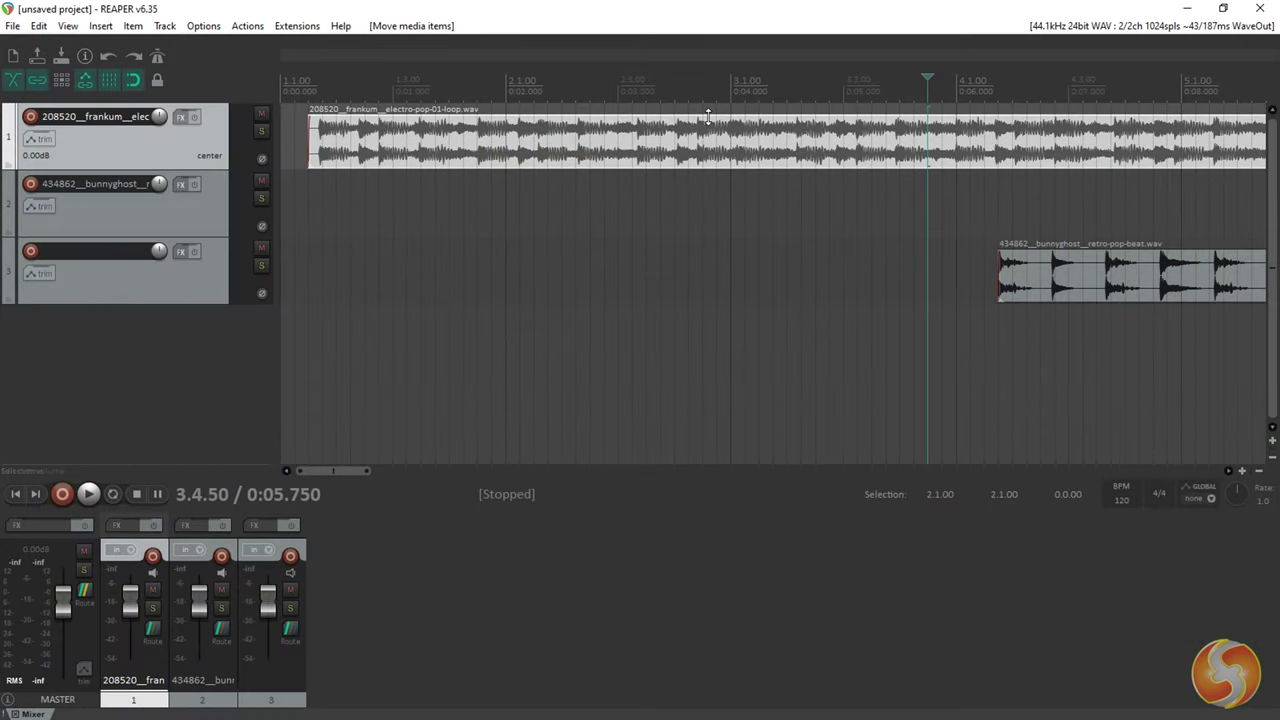
- After trying and undoing a -9.41 dB volume drop, fade in the electro-pop loop and overlap the retro-pop beat onto its end
{"action": "left_click_drag", "start_coordinate": [708, 117], "coordinate": [706, 151]}
{"action": "key", "text": "space"}
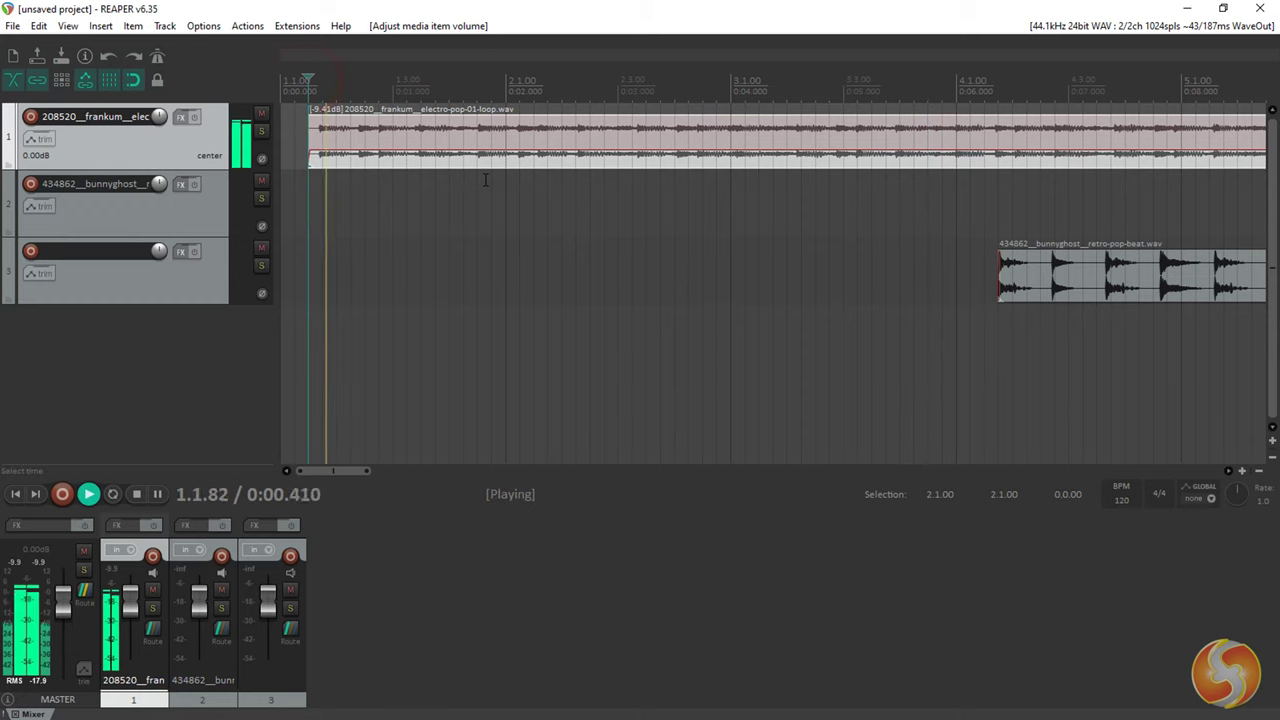
{"action": "key", "text": "space"}
{"action": "key", "text": "ctrl+z"}
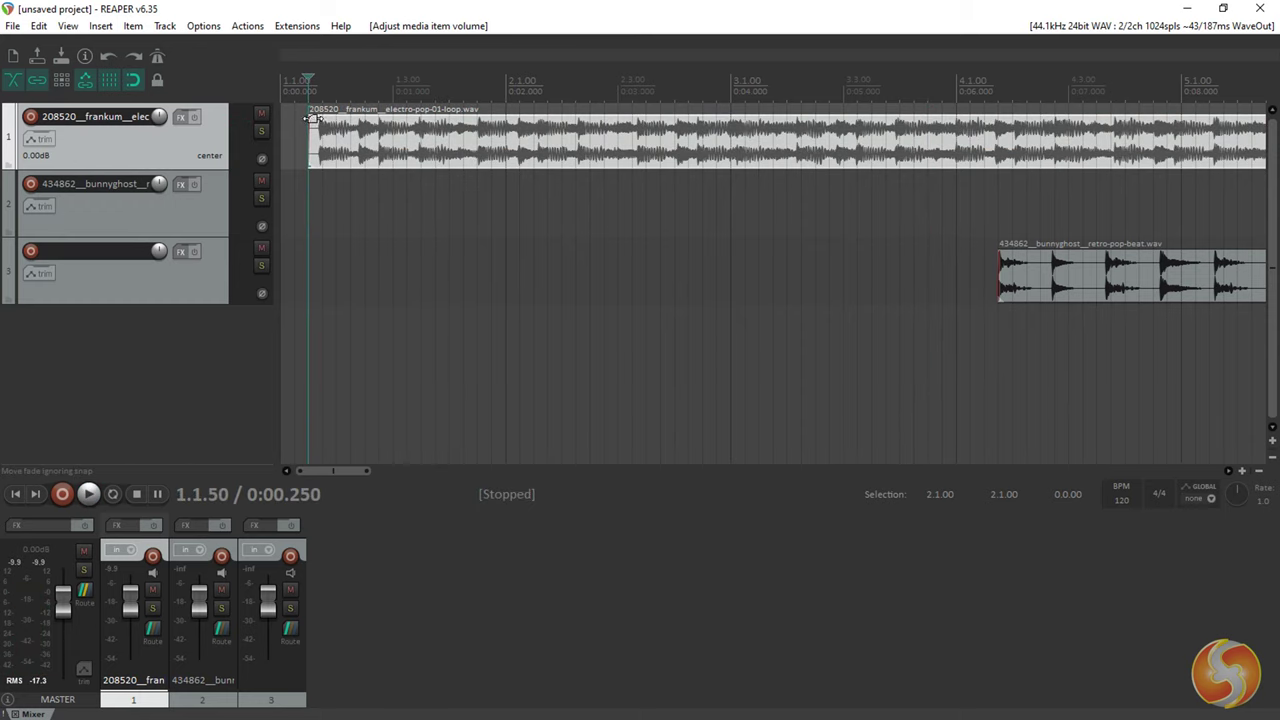
{"action": "left_click_drag", "start_coordinate": [310, 118], "coordinate": [547, 123]}
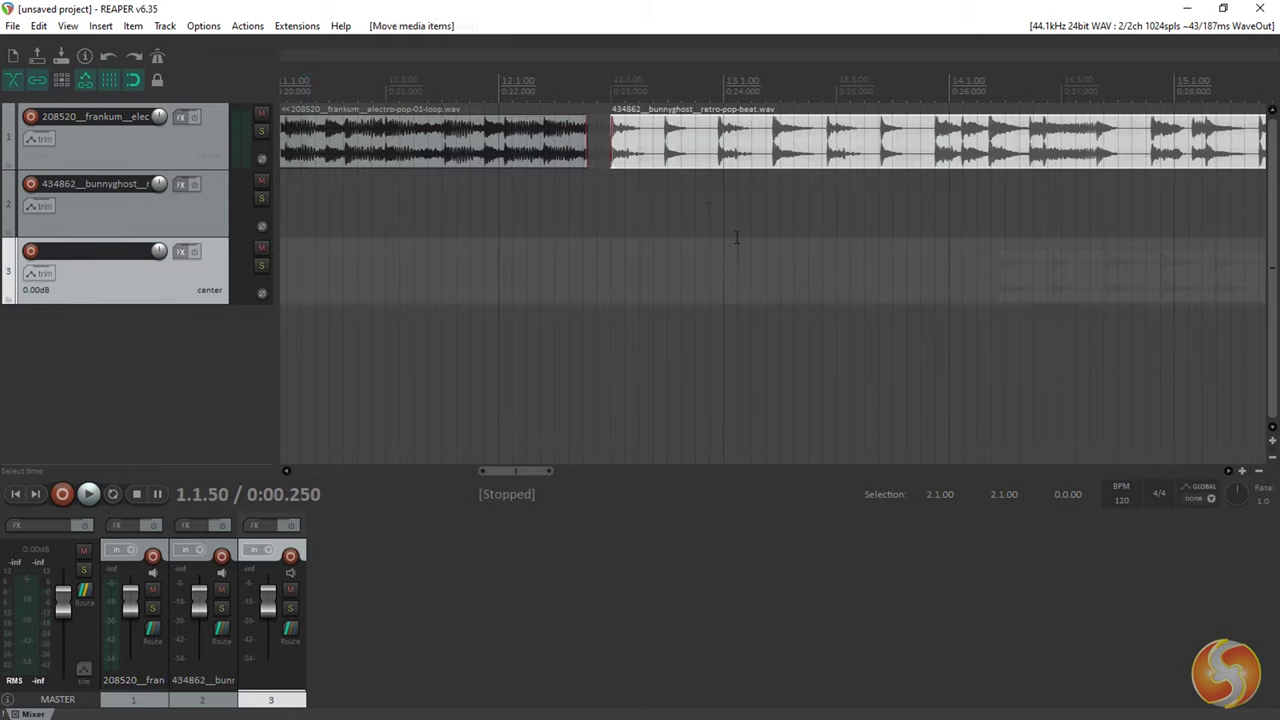
{"action": "left_click_drag", "start_coordinate": [715, 167], "coordinate": [574, 167]}
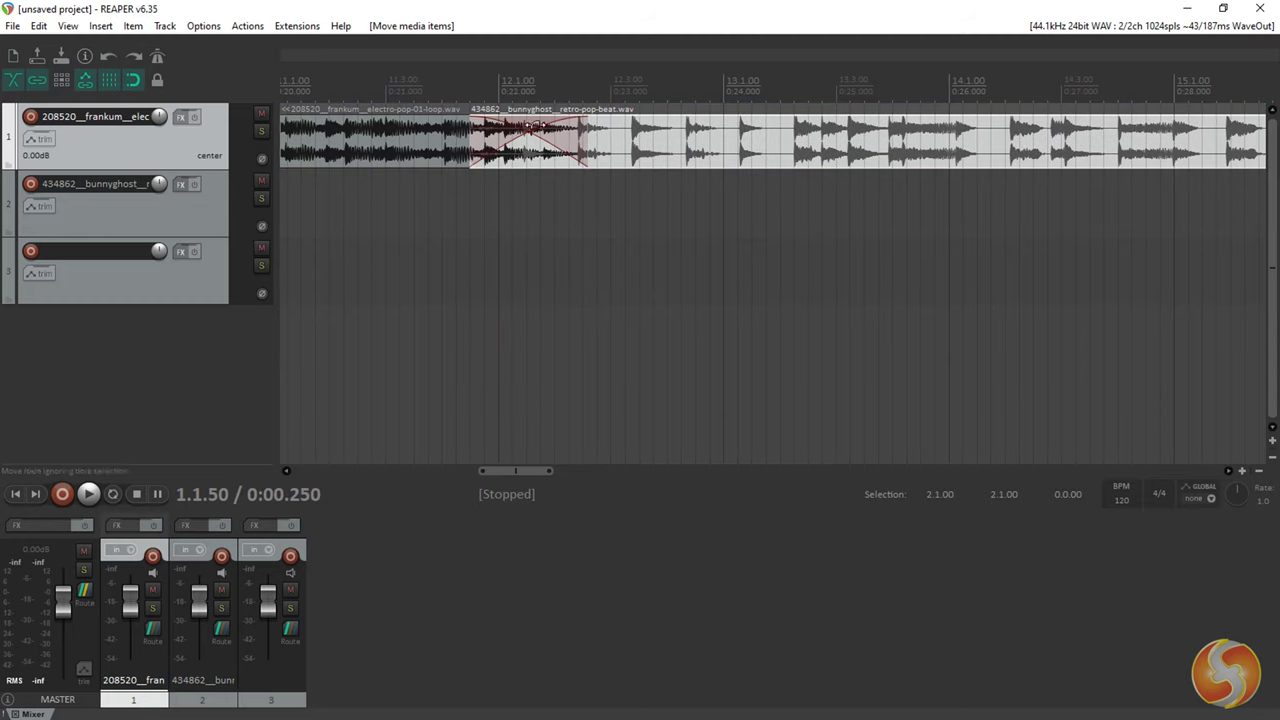
- Audition the crossfade, then undo the overlap so the beat returns to track 2
{"action": "key", "text": "space"}
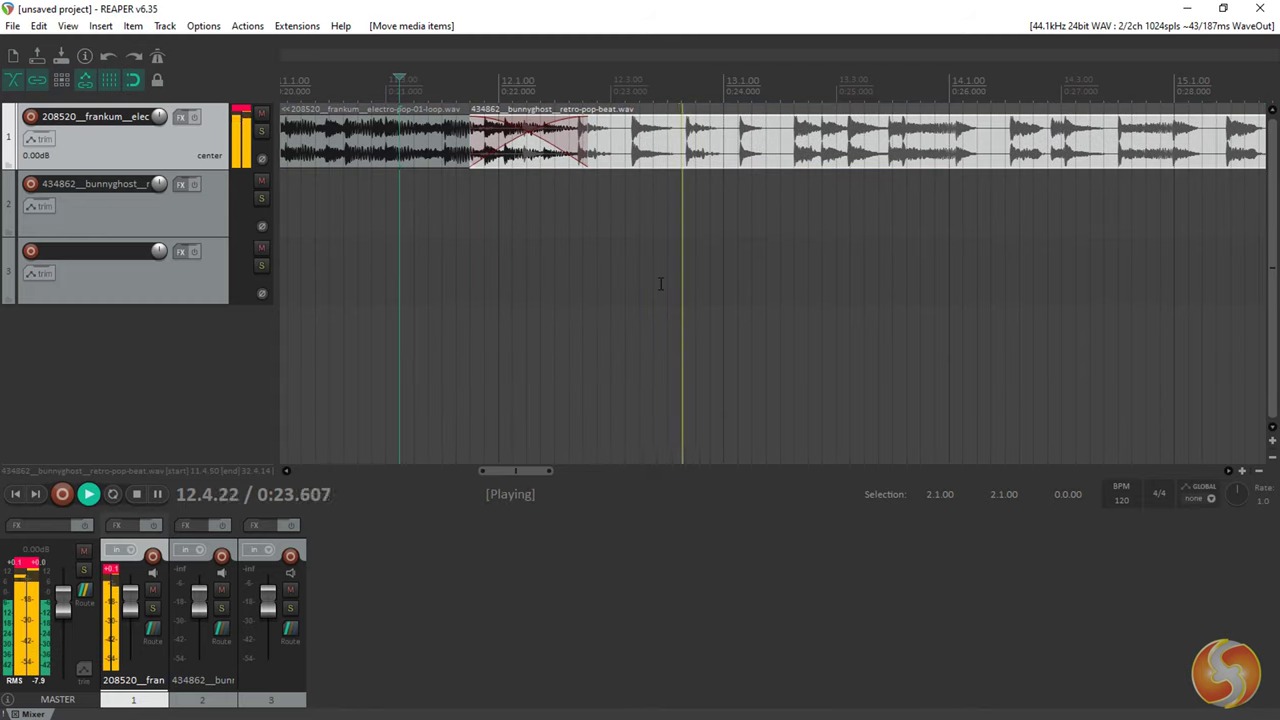
{"action": "key", "text": "space"}
{"action": "key", "text": "ctrl+z"}
- Cut the retro-pop beat from track 2 and paste it on track 3 at 2.1.00
{"action": "scroll", "coordinate": [657, 278], "scroll_direction": "down", "scroll_amount": 5}
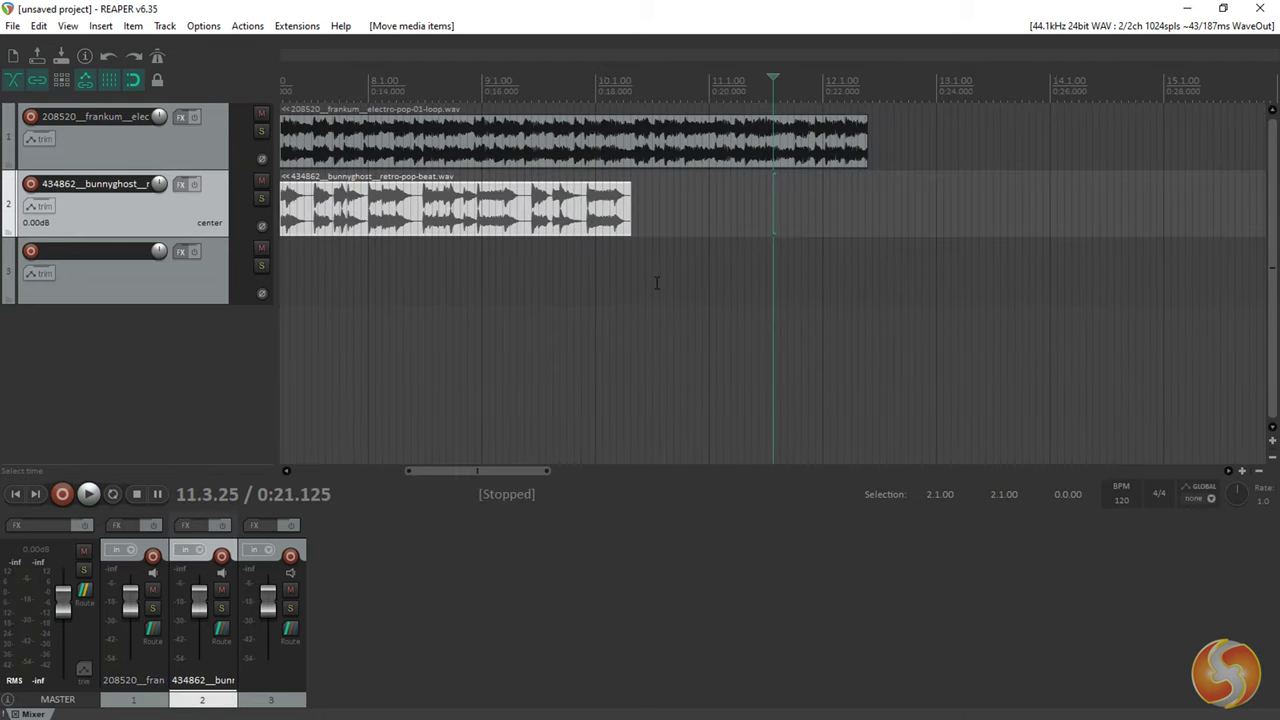
{"action": "left_click", "coordinate": [532, 212]}
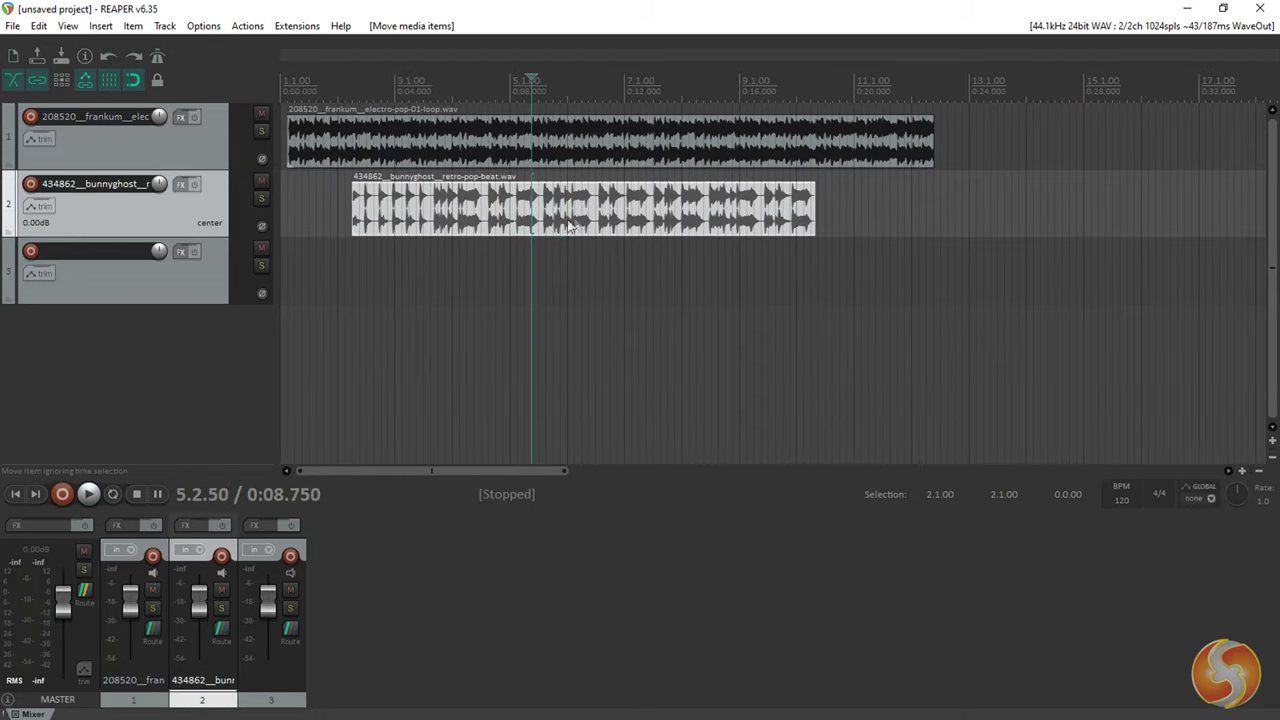
{"action": "left_click_drag", "start_coordinate": [567, 227], "coordinate": [700, 222]}
{"action": "key", "text": "ctrl+x"}
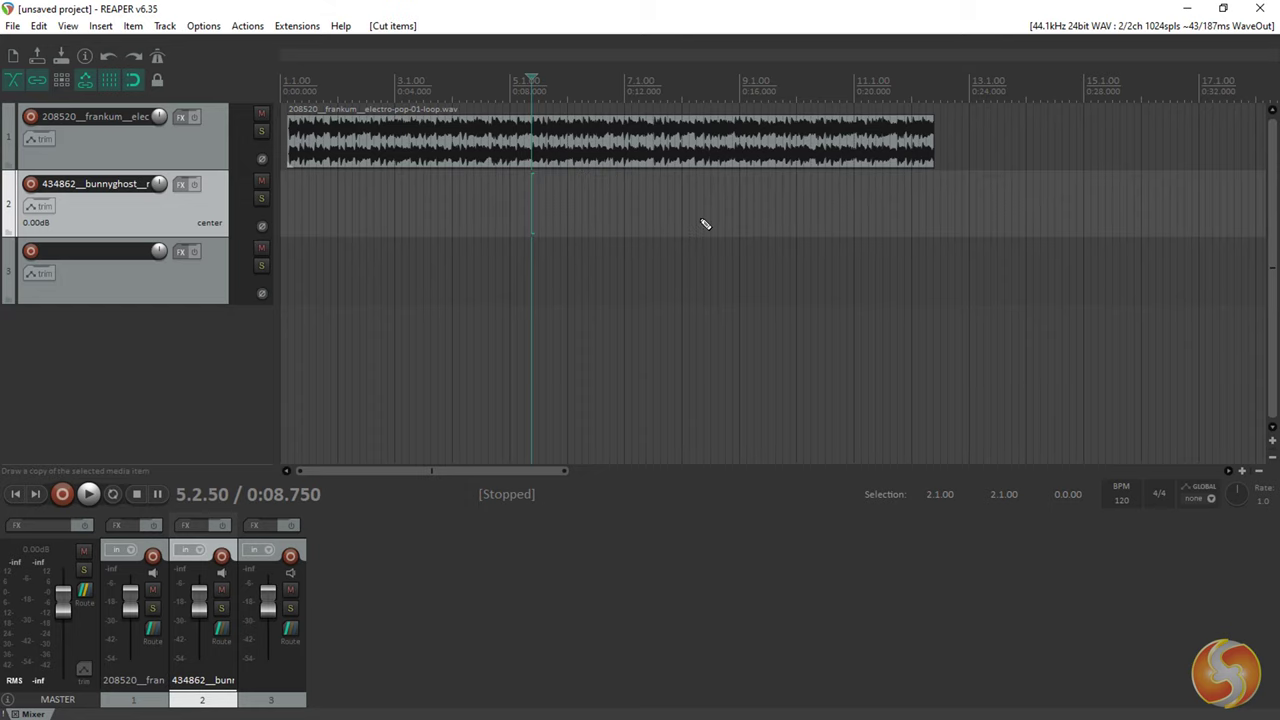
{"action": "left_click", "coordinate": [338, 278]}
{"action": "key", "text": "ctrl+v"}
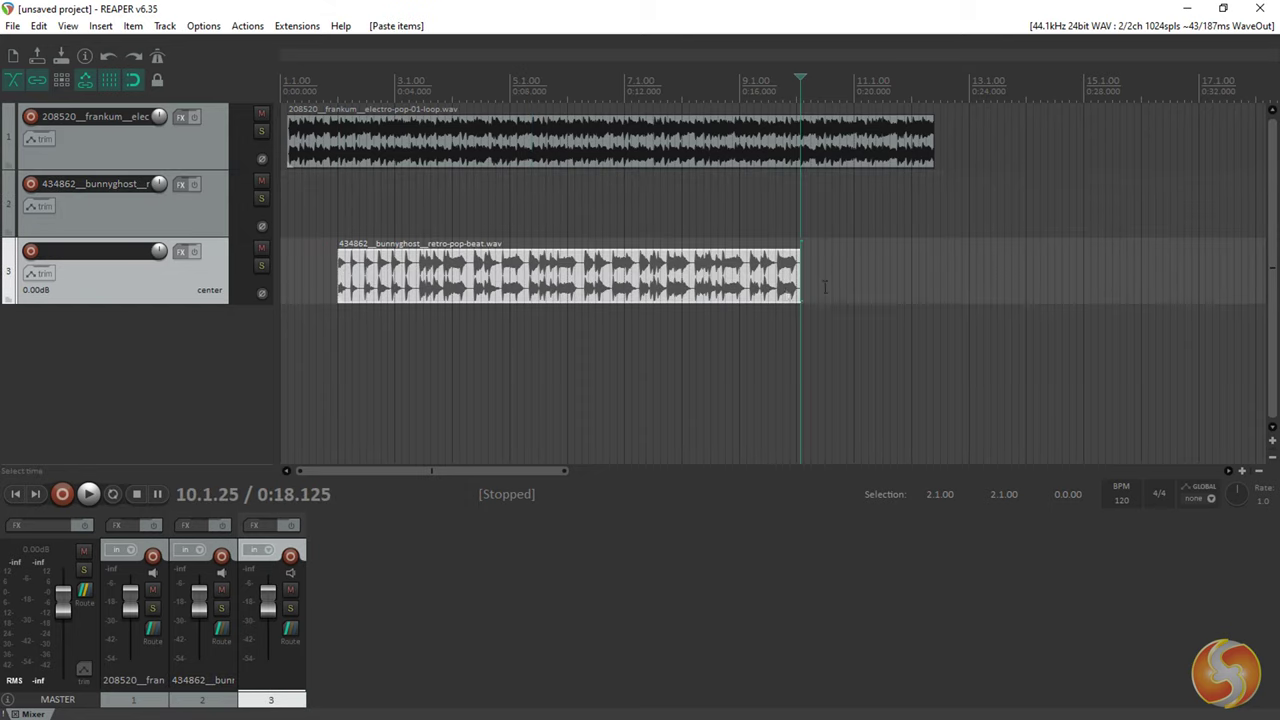
- Paste a second copy of the beat further along track 3, then cut it away
{"action": "left_click", "coordinate": [843, 279]}
{"action": "key", "text": "ctrl+v"}
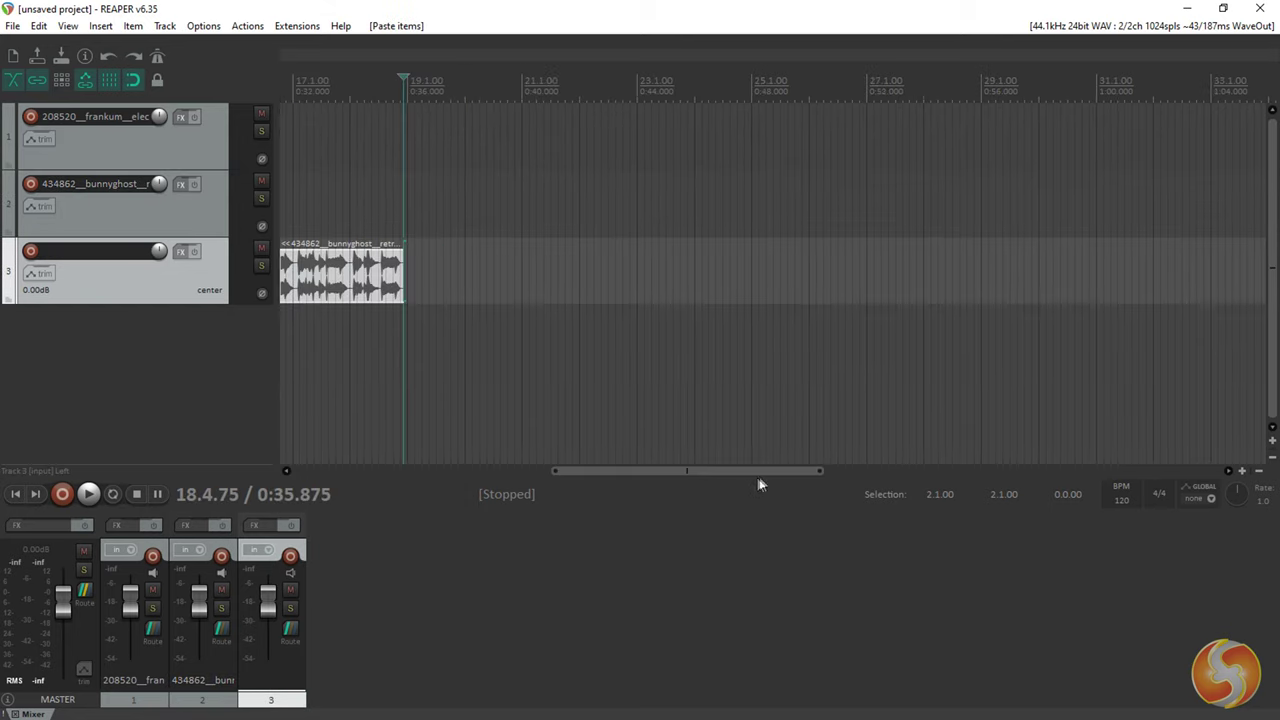
{"action": "left_click_drag", "start_coordinate": [758, 470], "coordinate": [410, 456]}
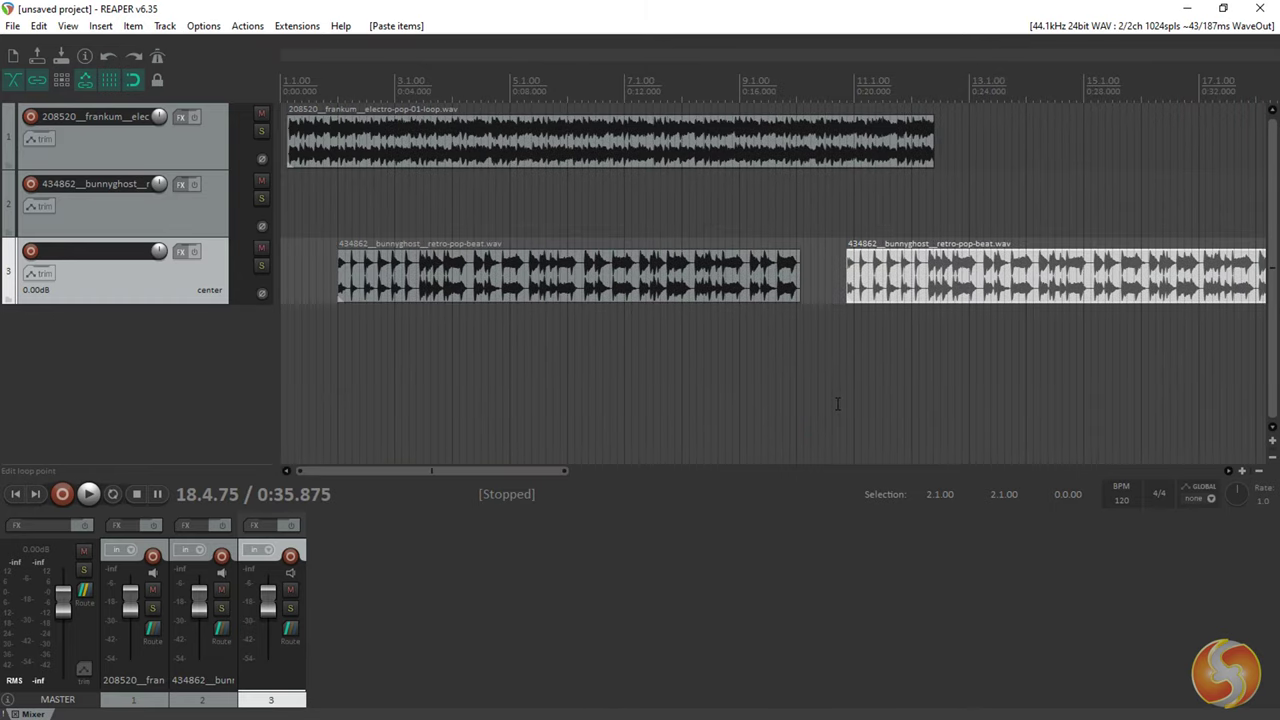
{"action": "left_click", "coordinate": [929, 277]}
{"action": "key", "text": "ctrl+x"}
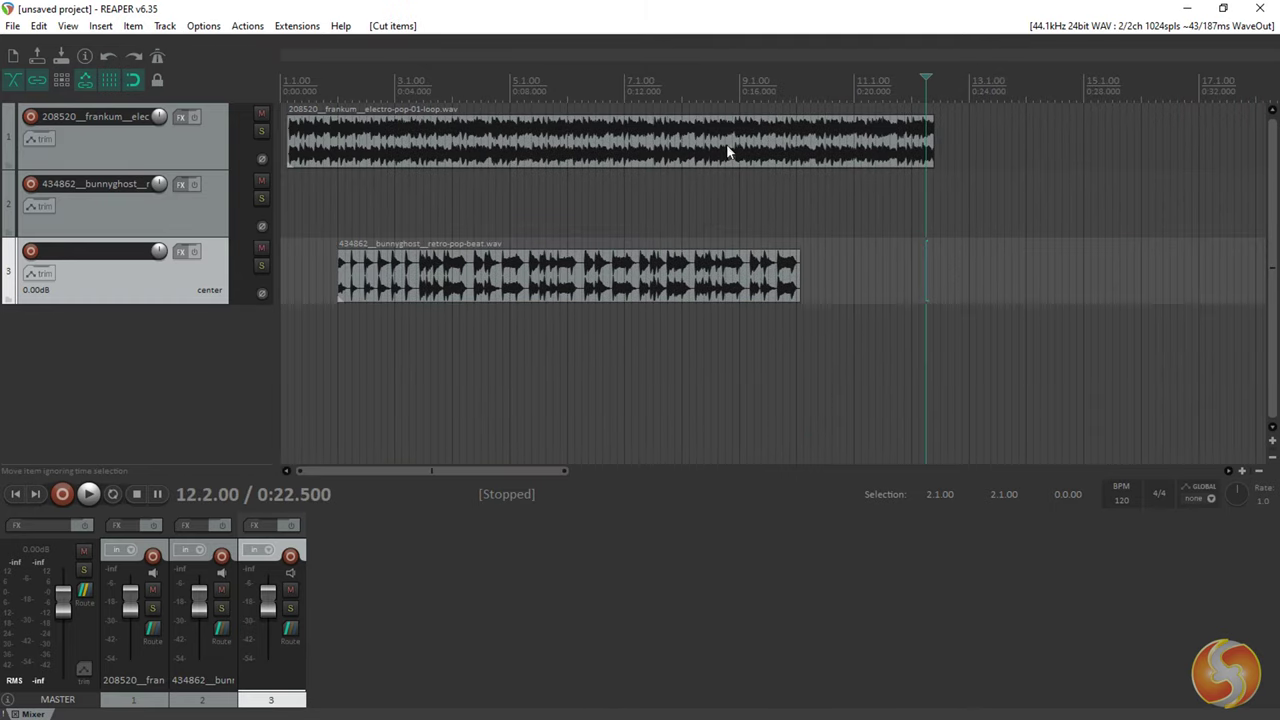
- Try cutting the electro-pop loop and duplicating the beat on track 3, then undo the copy
{"action": "left_click", "coordinate": [727, 151]}
{"action": "key", "text": "ctrl+x"}
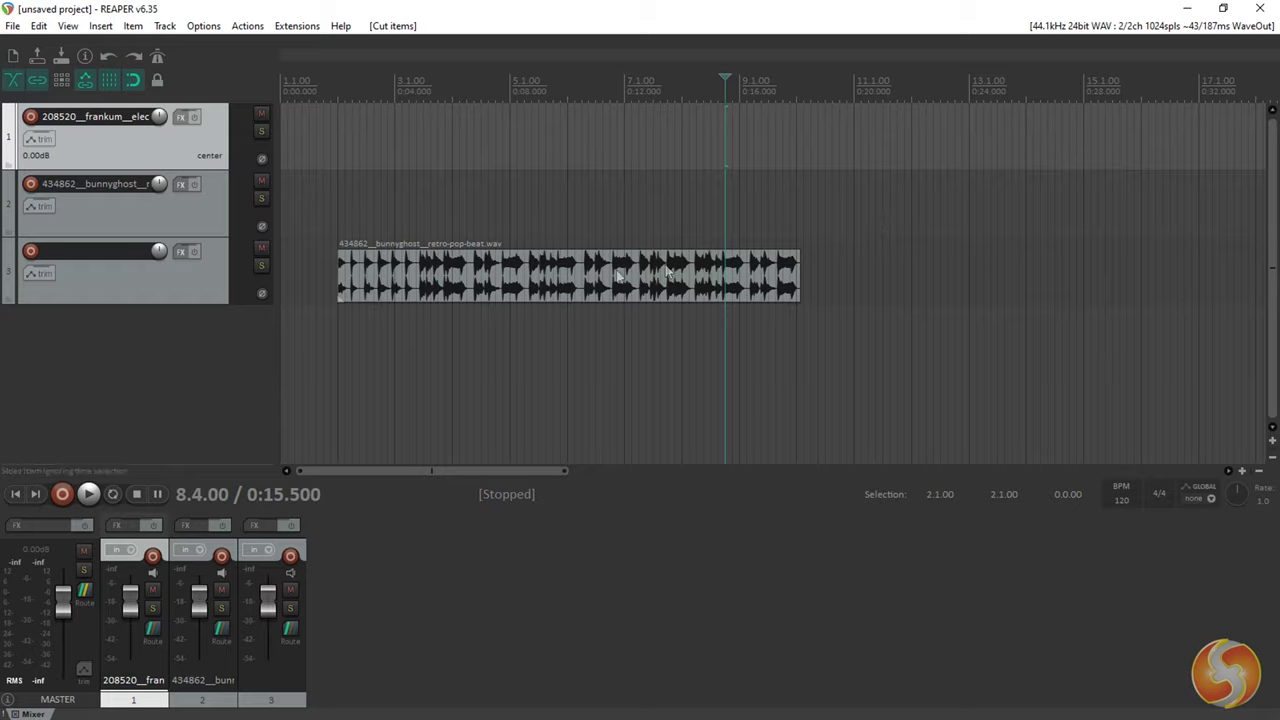
{"action": "left_click", "coordinate": [546, 278]}
{"action": "left_click_drag", "start_coordinate": [413, 285], "coordinate": [896, 296]}
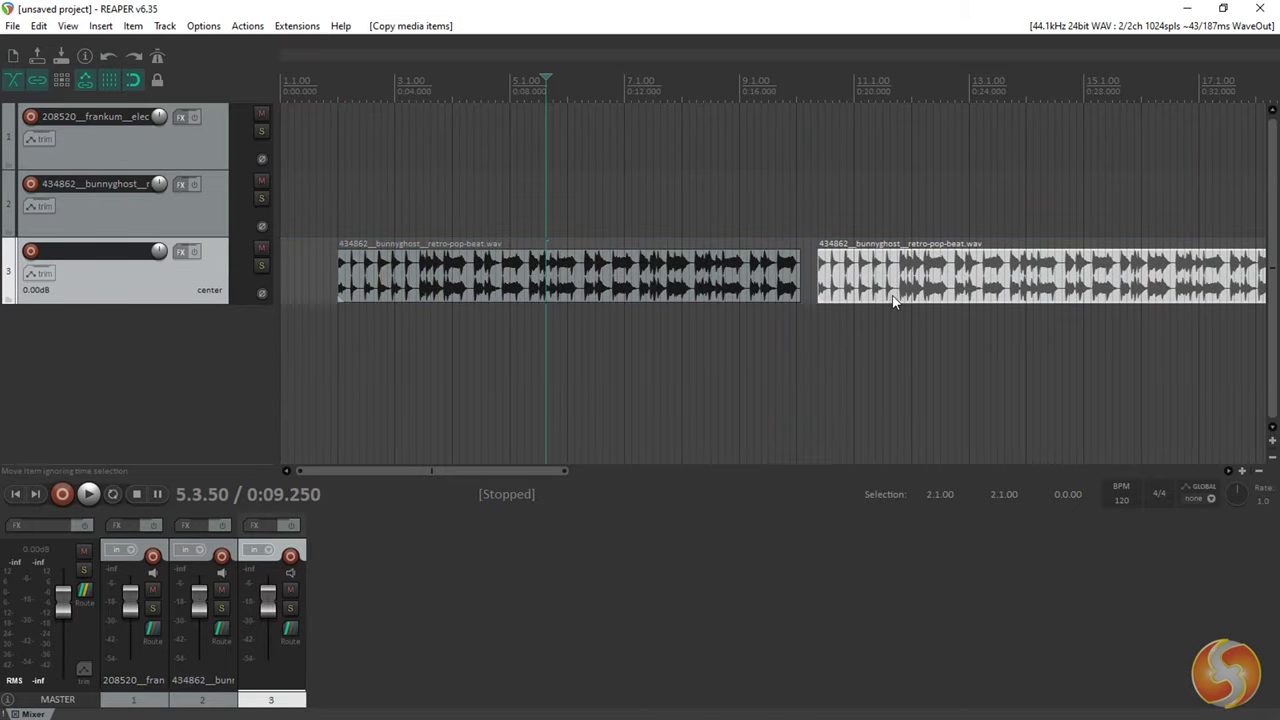
{"action": "left_click", "coordinate": [960, 366]}
{"action": "key", "text": "ctrl+z"}
{"action": "key", "text": "ctrl+z"}
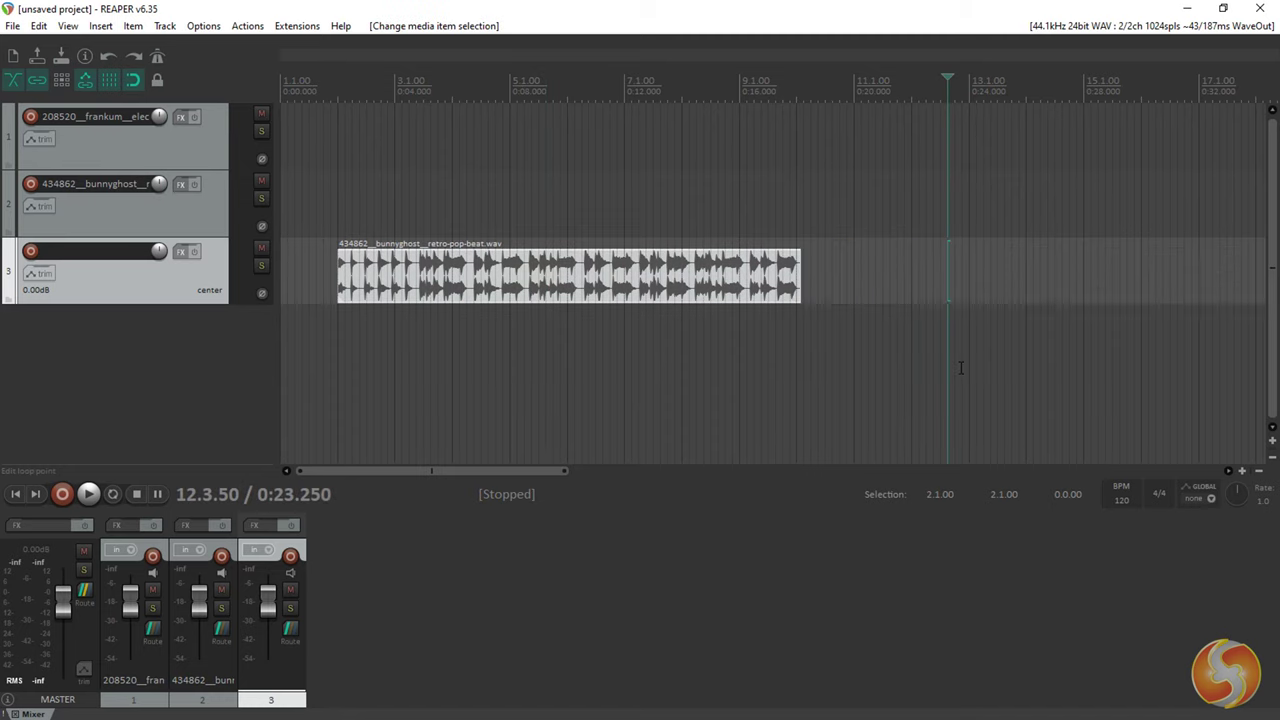
{"action": "key", "text": "ctrl+z"}
{"action": "key", "text": "ctrl+z"}
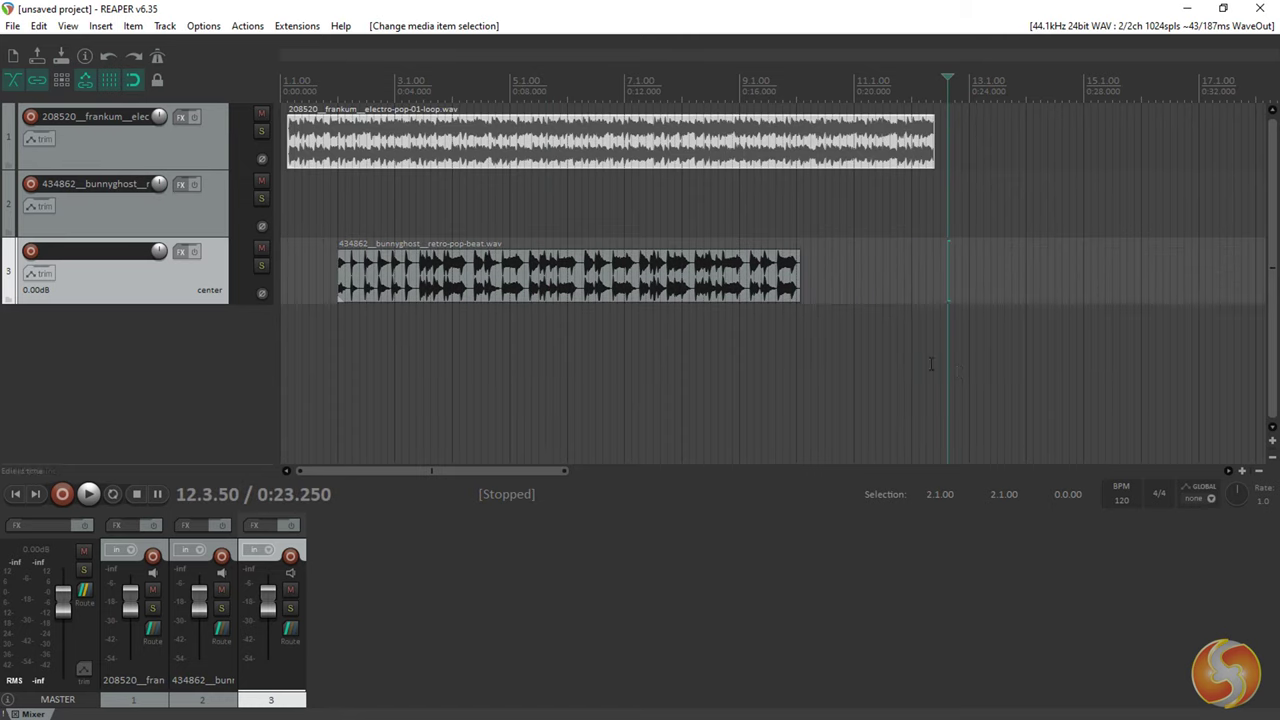
- Step back through the last few states in the Undo History
{"action": "left_click", "coordinate": [421, 28]}
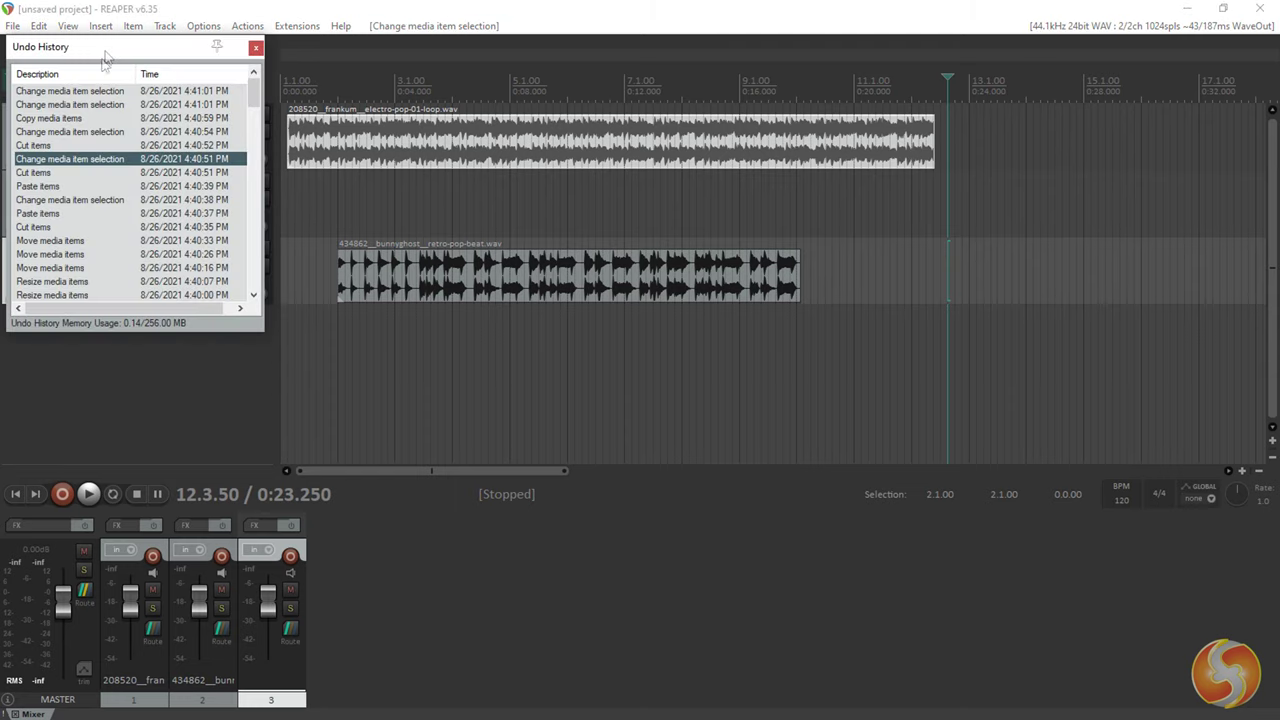
{"action": "left_click", "coordinate": [103, 90]}
{"action": "left_click", "coordinate": [100, 104]}
{"action": "left_click", "coordinate": [101, 118]}
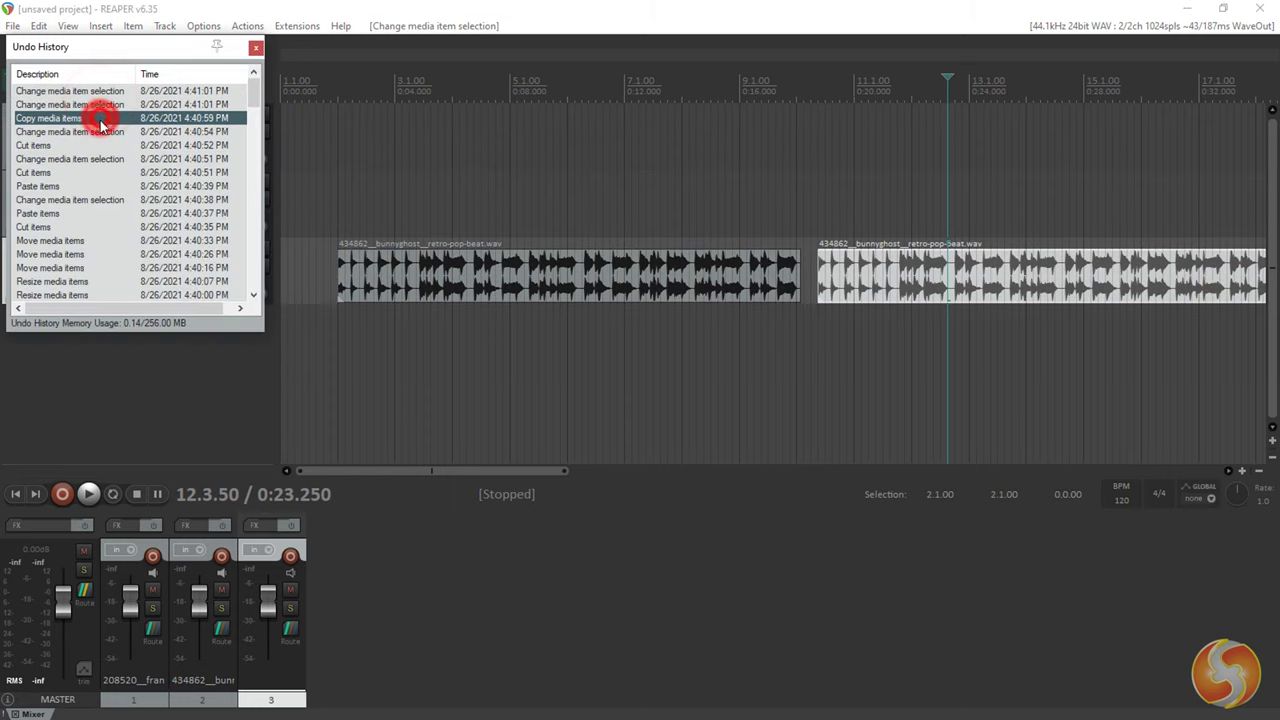
{"action": "left_click", "coordinate": [103, 131]}
- Split the retro-pop beat, move its parts apart, and view the item's properties
{"action": "left_click", "coordinate": [564, 277]}
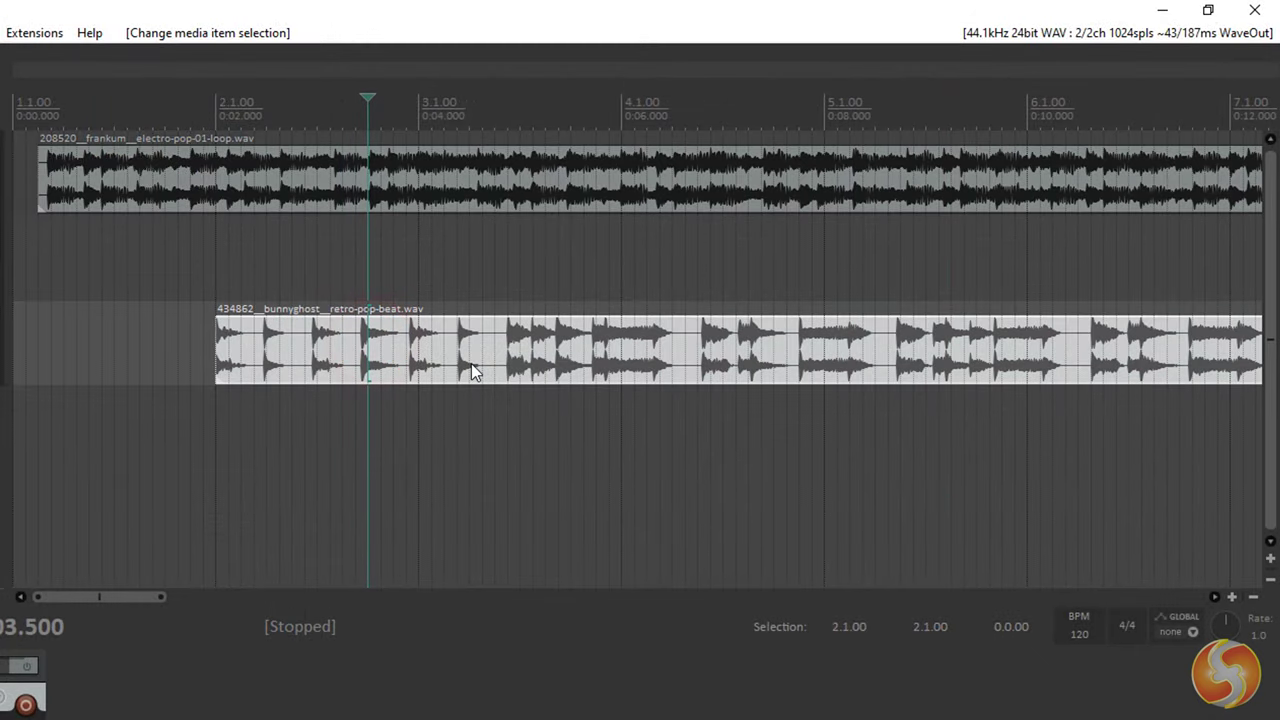
{"action": "key", "text": "s"}
{"action": "left_click_drag", "start_coordinate": [471, 362], "coordinate": [627, 370]}
{"action": "left_click_drag", "start_coordinate": [302, 358], "coordinate": [277, 357]}
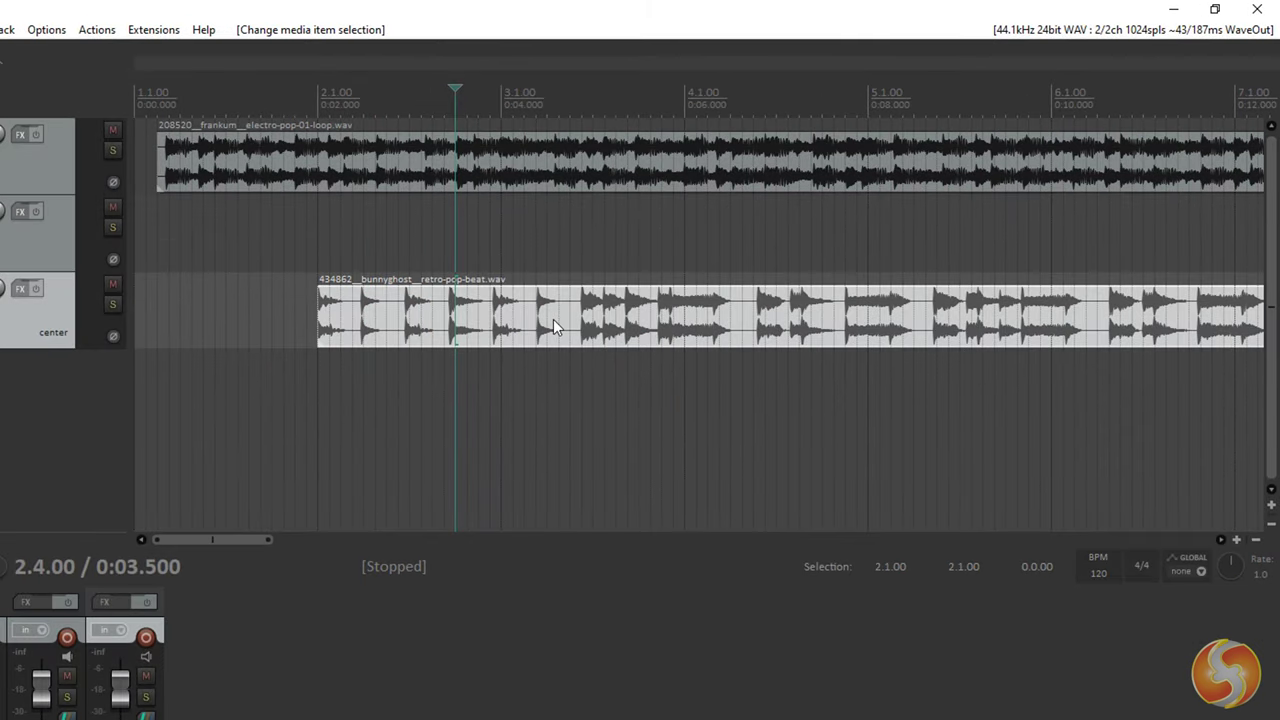
{"action": "double_click", "coordinate": [473, 355]}
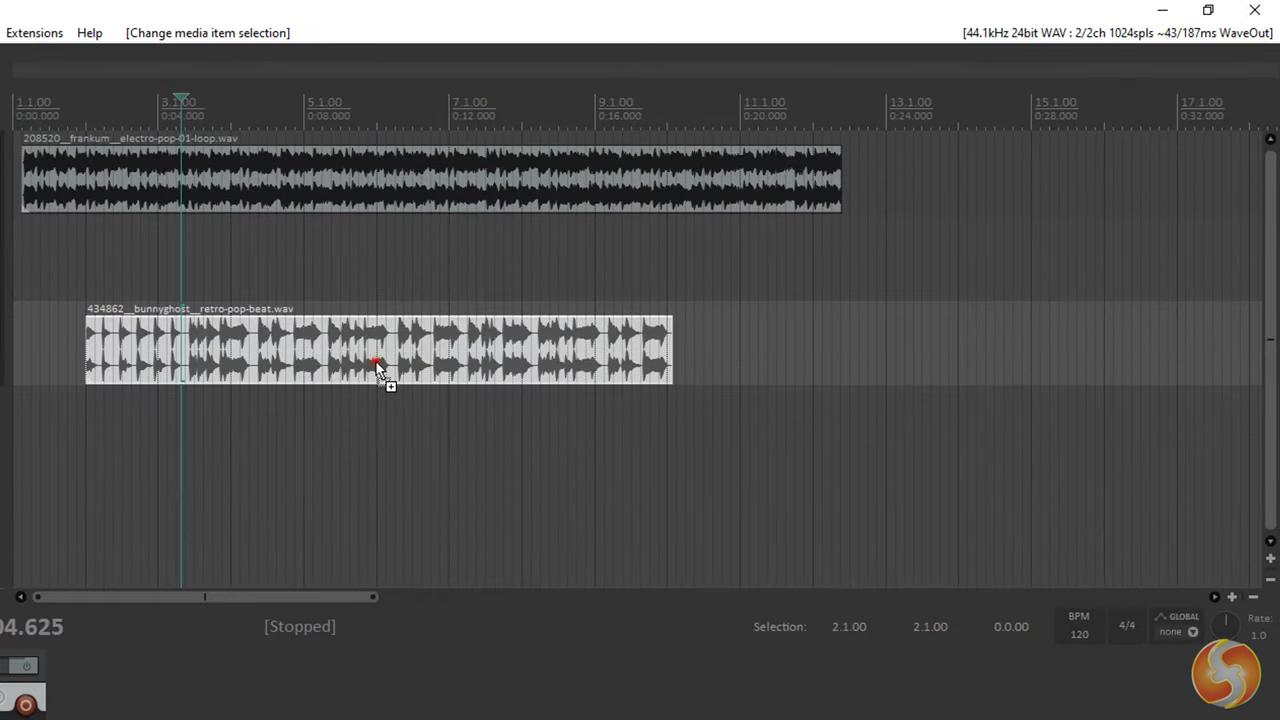
- Select both the retro-pop beat and electro-pop loop and shift them slightly earlier together
{"action": "left_click", "coordinate": [377, 366], "text": "ctrl"}
{"action": "left_click", "coordinate": [375, 362], "text": "ctrl"}
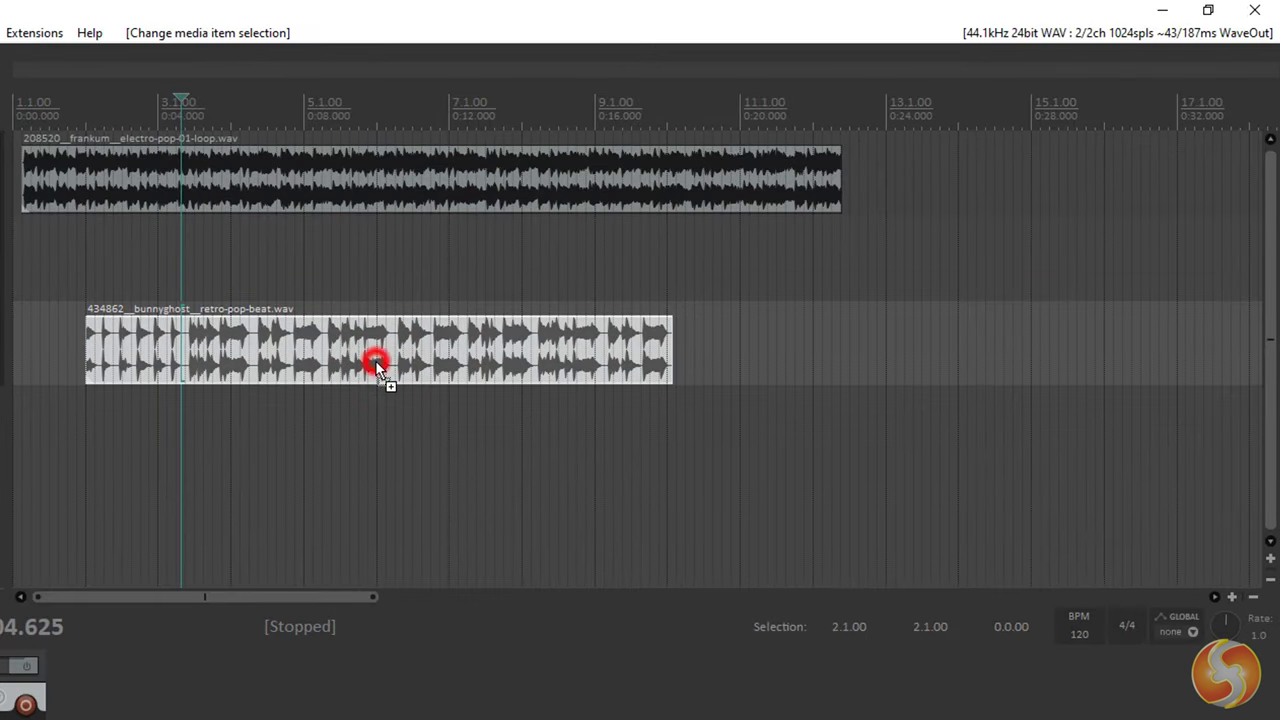
{"action": "left_click", "coordinate": [226, 181], "text": "ctrl"}
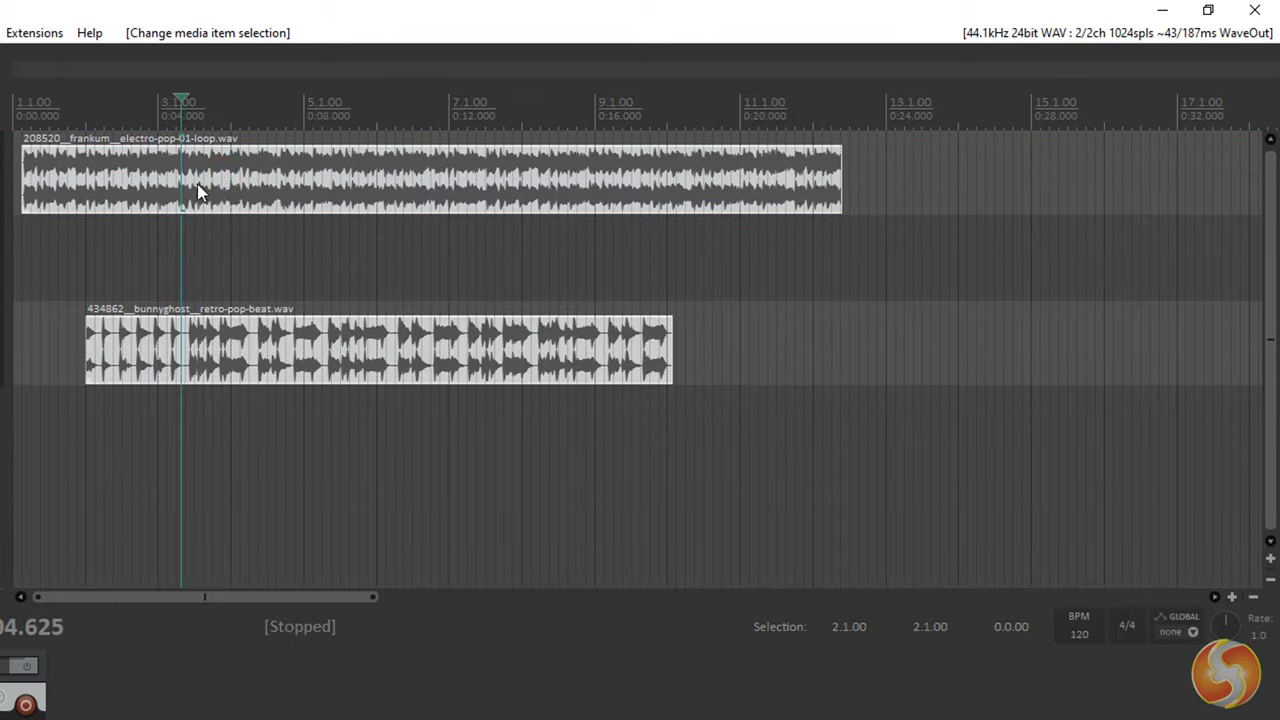
{"action": "left_click_drag", "start_coordinate": [197, 183], "coordinate": [140, 220]}
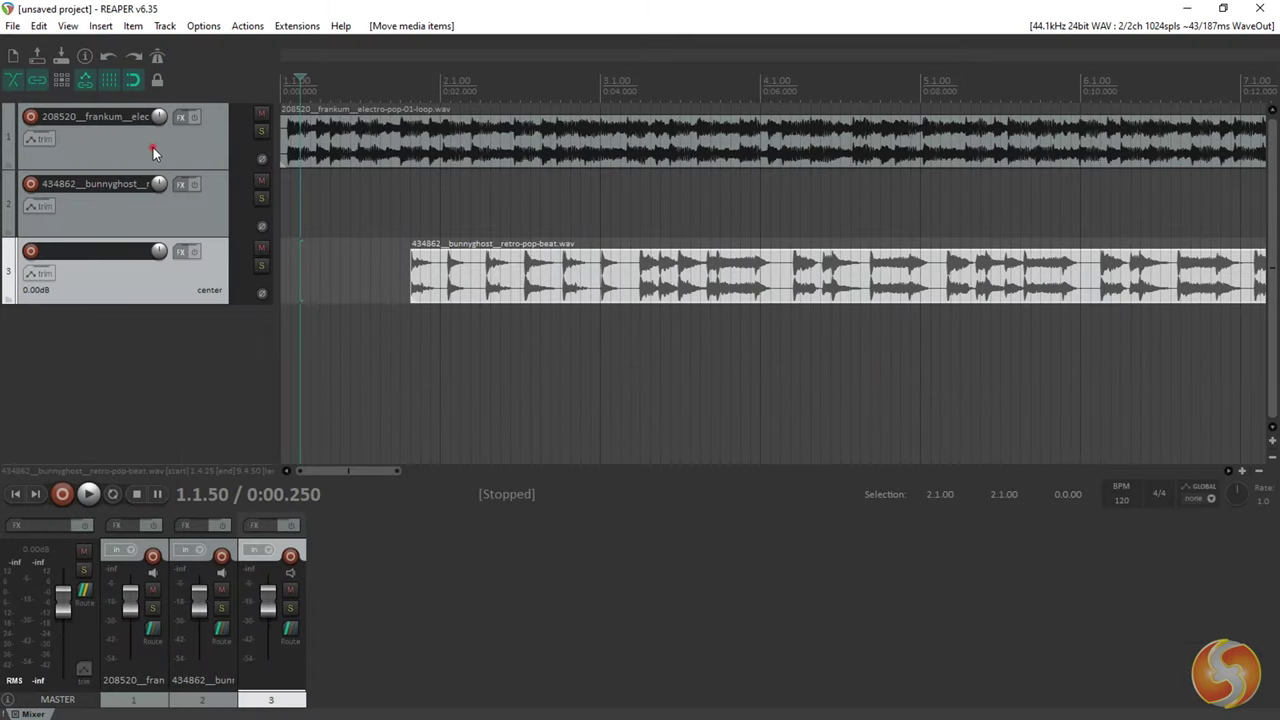
- Select tracks 1, 2 and 3 in turn and start playback
{"action": "left_click", "coordinate": [153, 150]}
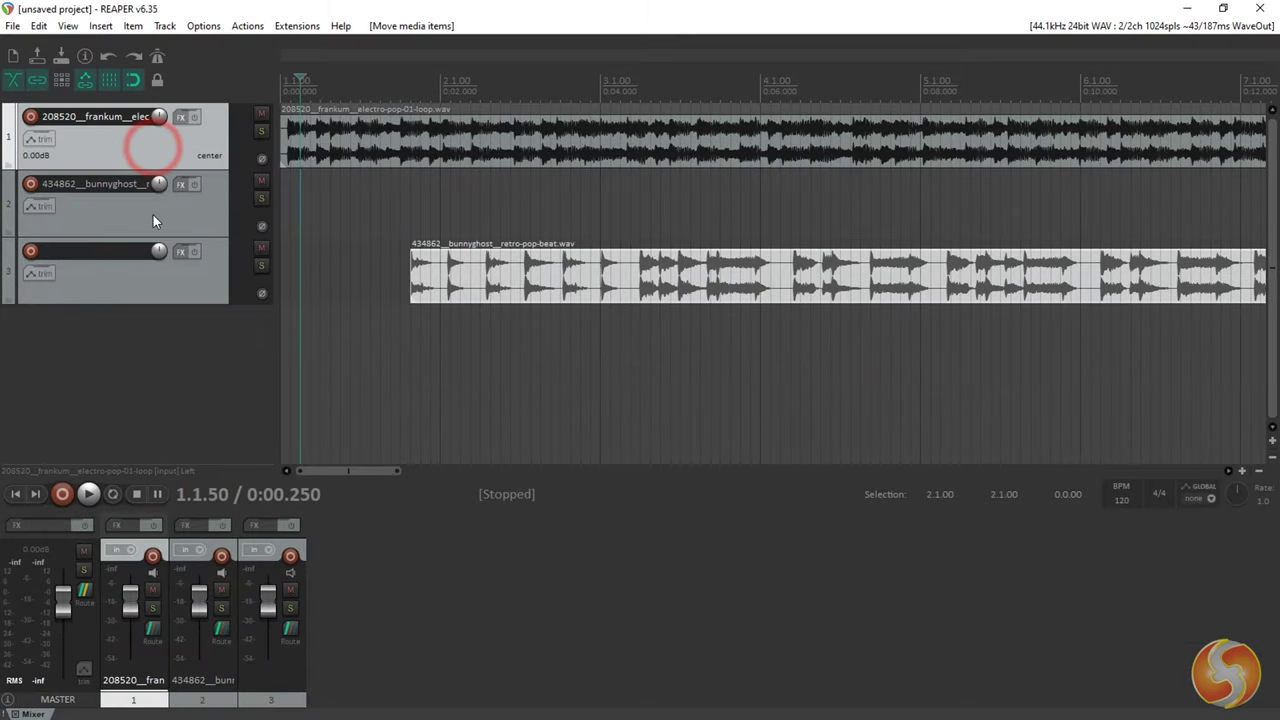
{"action": "left_click", "coordinate": [152, 213]}
{"action": "left_click", "coordinate": [153, 270]}
{"action": "left_click", "coordinate": [138, 158]}
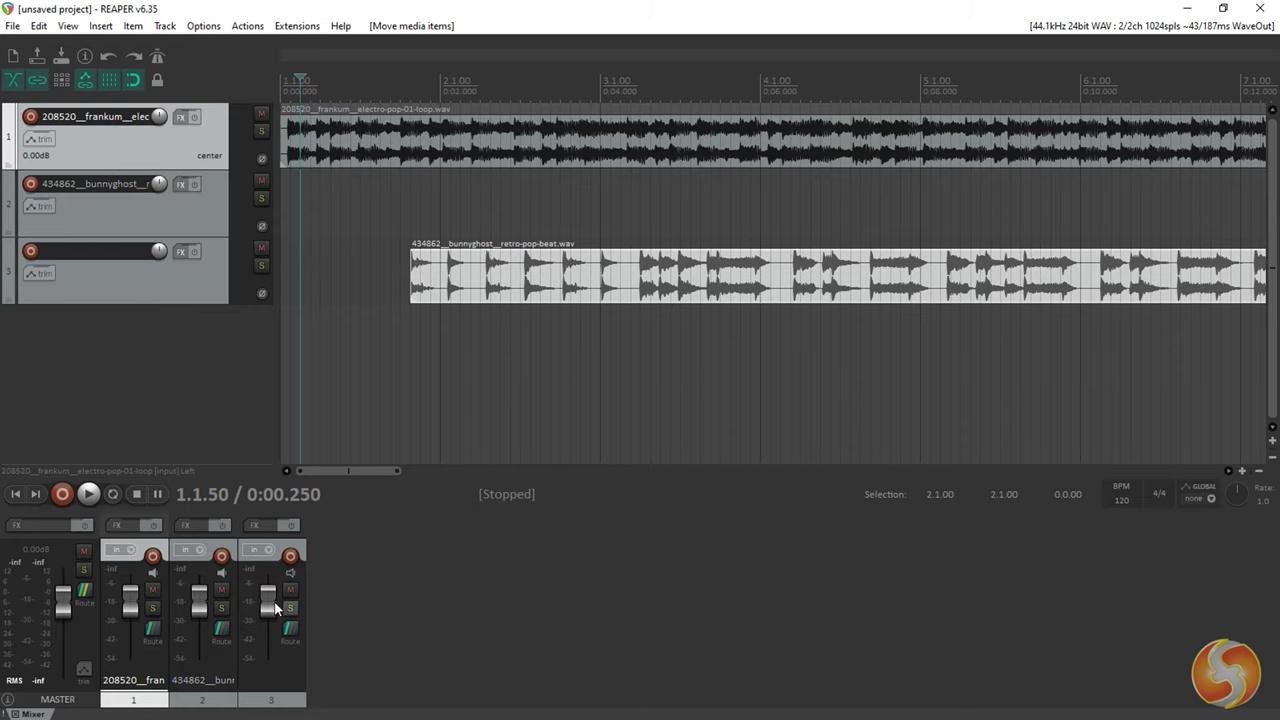
{"action": "left_click", "coordinate": [216, 655]}
{"action": "left_click", "coordinate": [290, 664]}
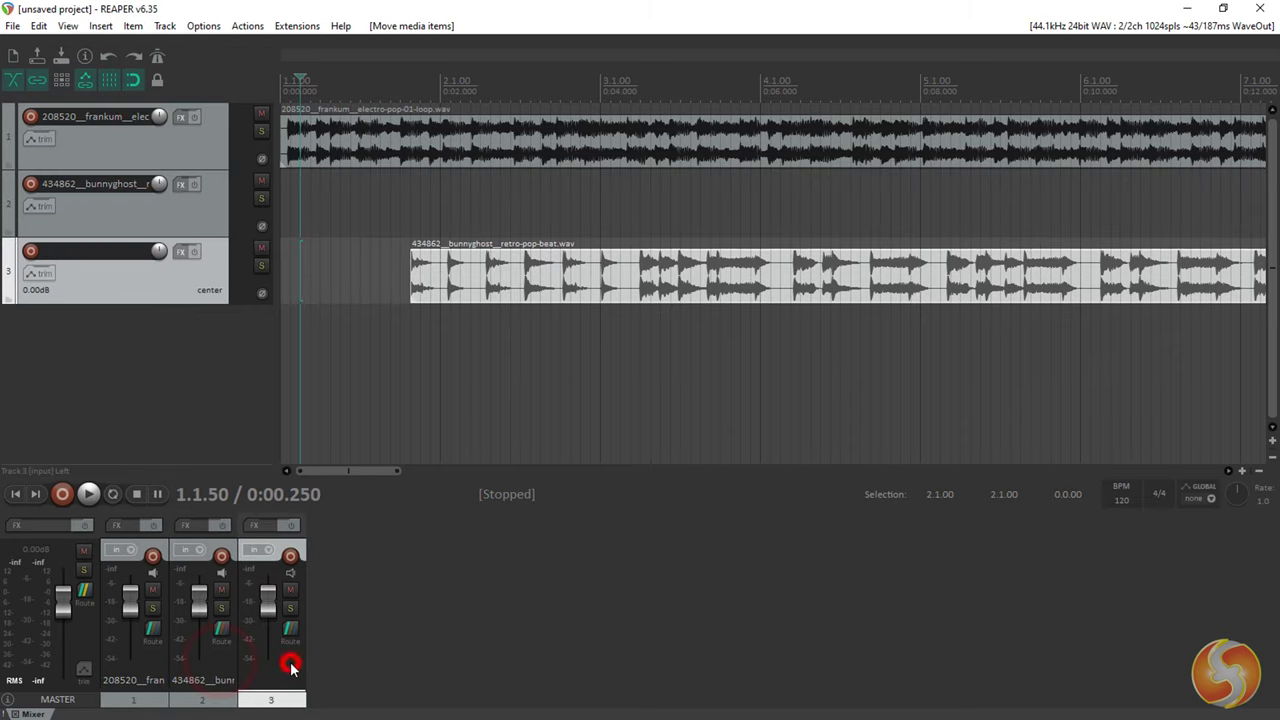
{"action": "key", "text": "space"}
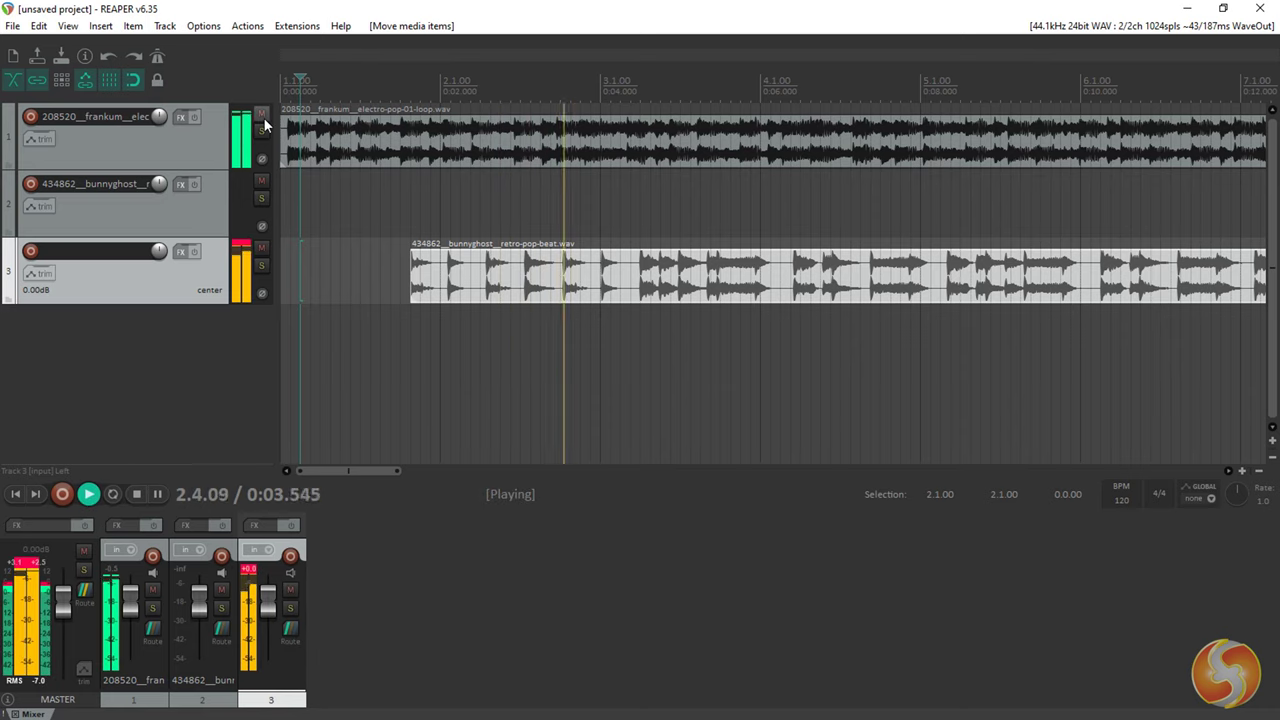
- Toggle mute on track 1 off and on, then solo it
{"action": "left_click", "coordinate": [261, 113]}
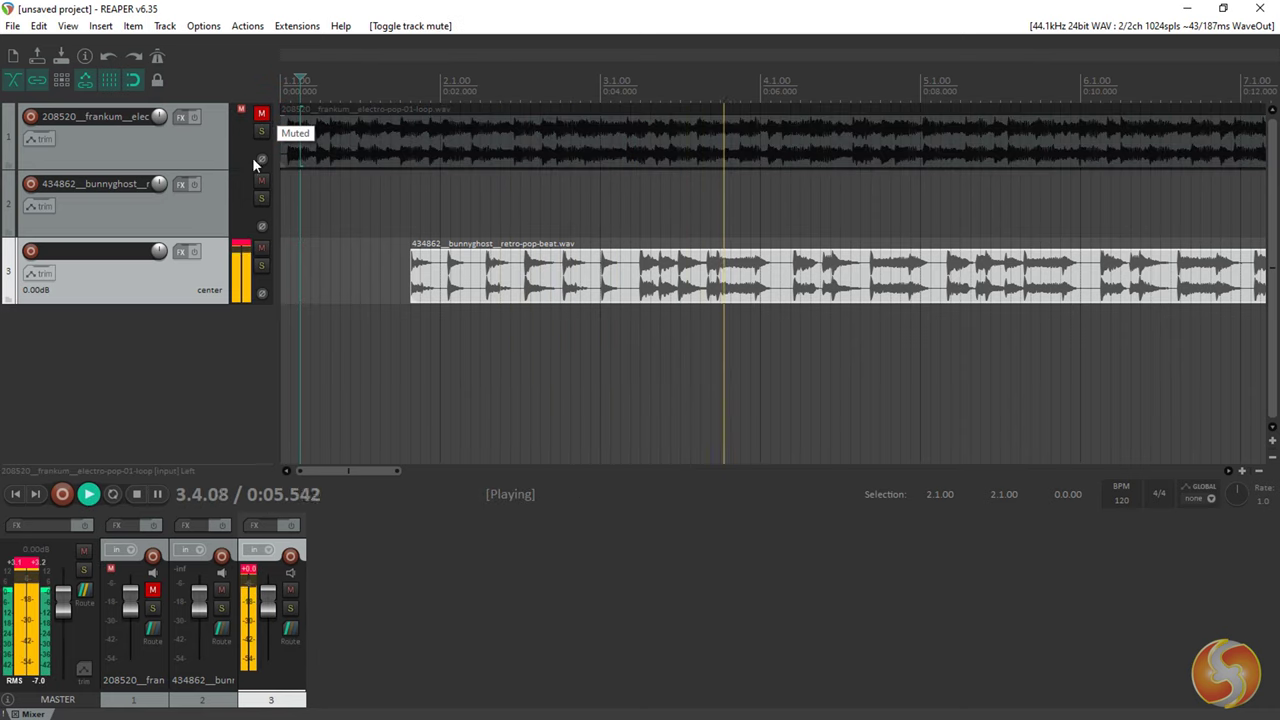
{"action": "left_click", "coordinate": [262, 248]}
{"action": "left_click", "coordinate": [262, 248]}
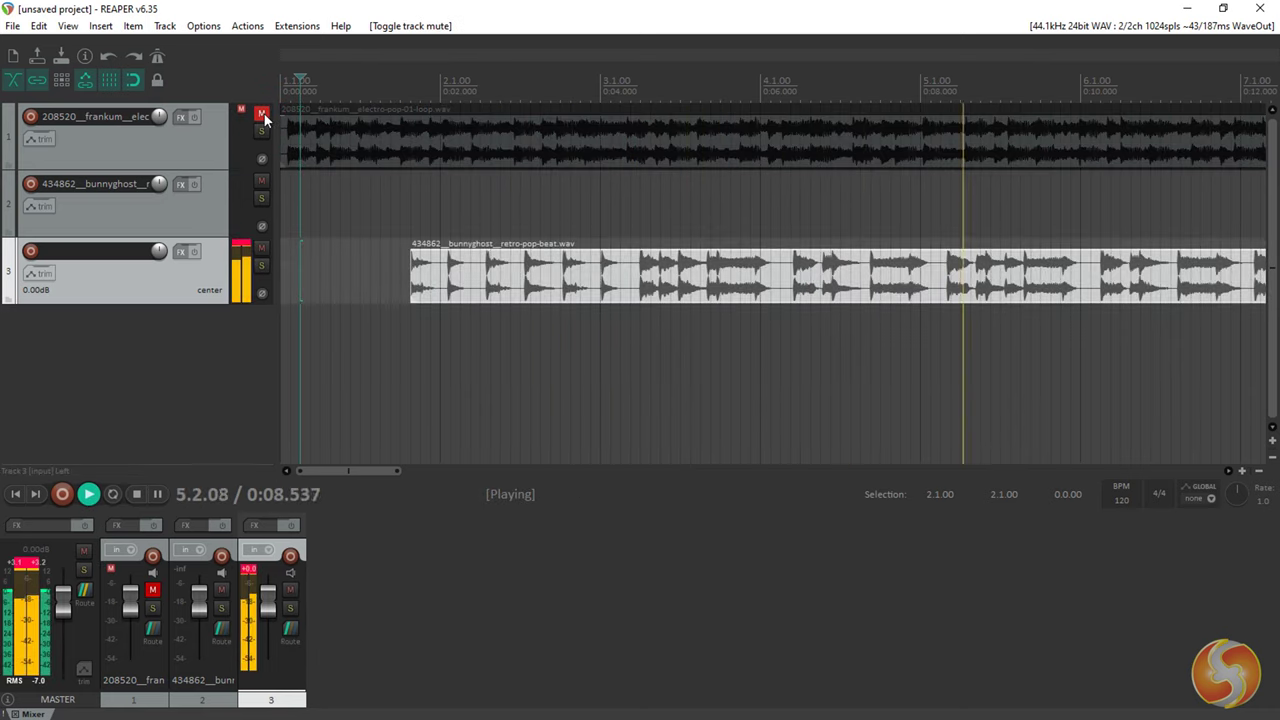
{"action": "left_click", "coordinate": [261, 114]}
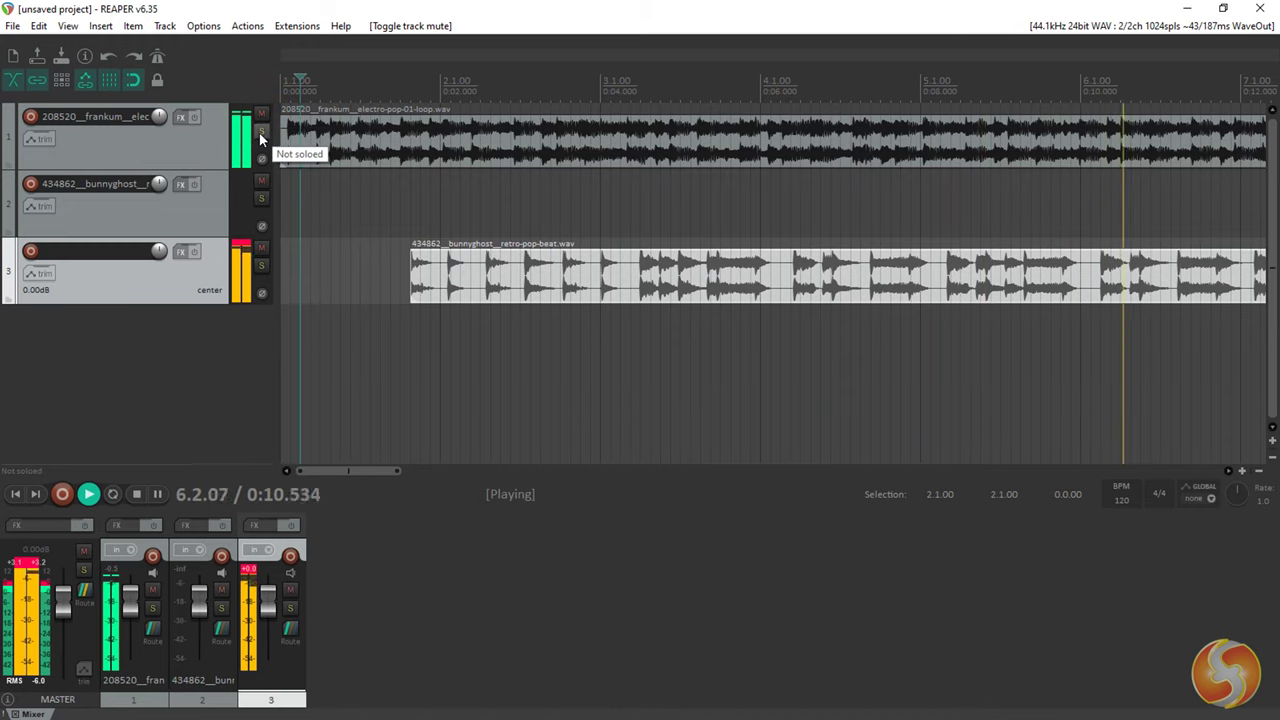
{"action": "left_click", "coordinate": [261, 134]}
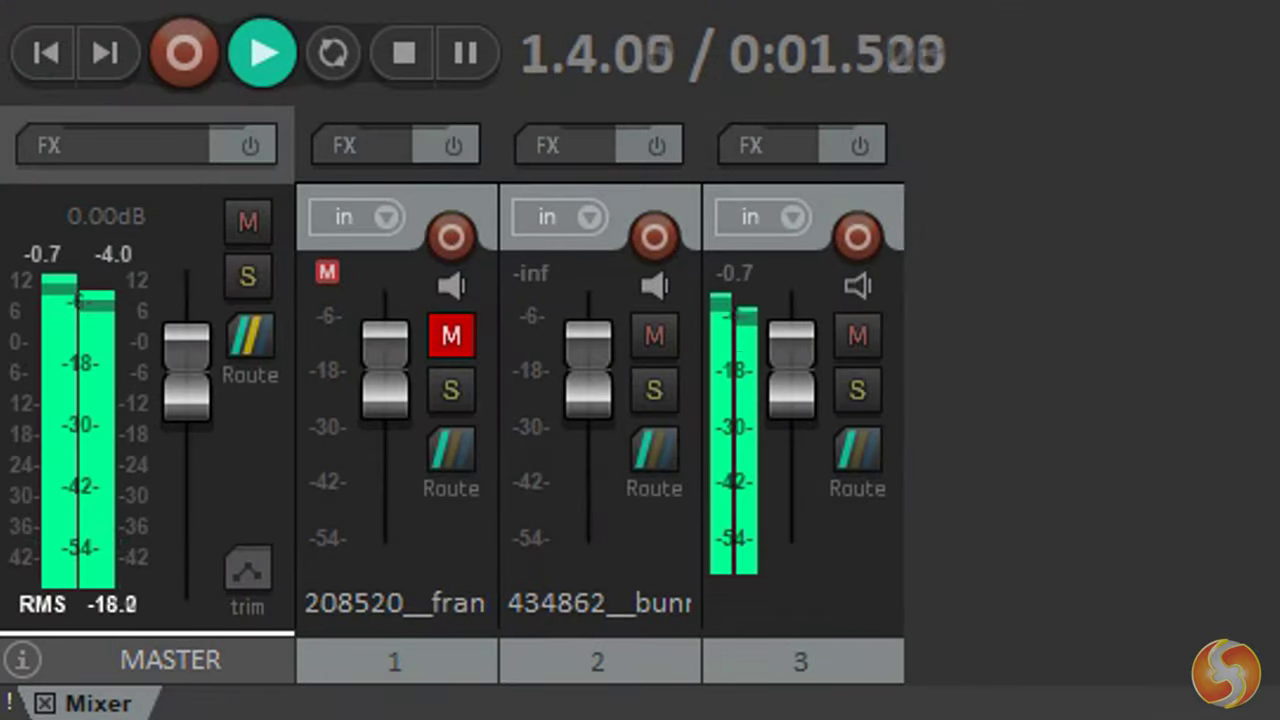
- Bring track 3's fader down to -2.85 dB
{"action": "mouse_move", "coordinate": [791, 330]}
{"action": "left_mouse_down"}
{"action": "mouse_move", "coordinate": [797, 509]}
{"action": "mouse_move", "coordinate": [797, 300]}
{"action": "mouse_move", "coordinate": [787, 348]}
{"action": "left_mouse_up"}
{"action": "left_click", "coordinate": [746, 272]}
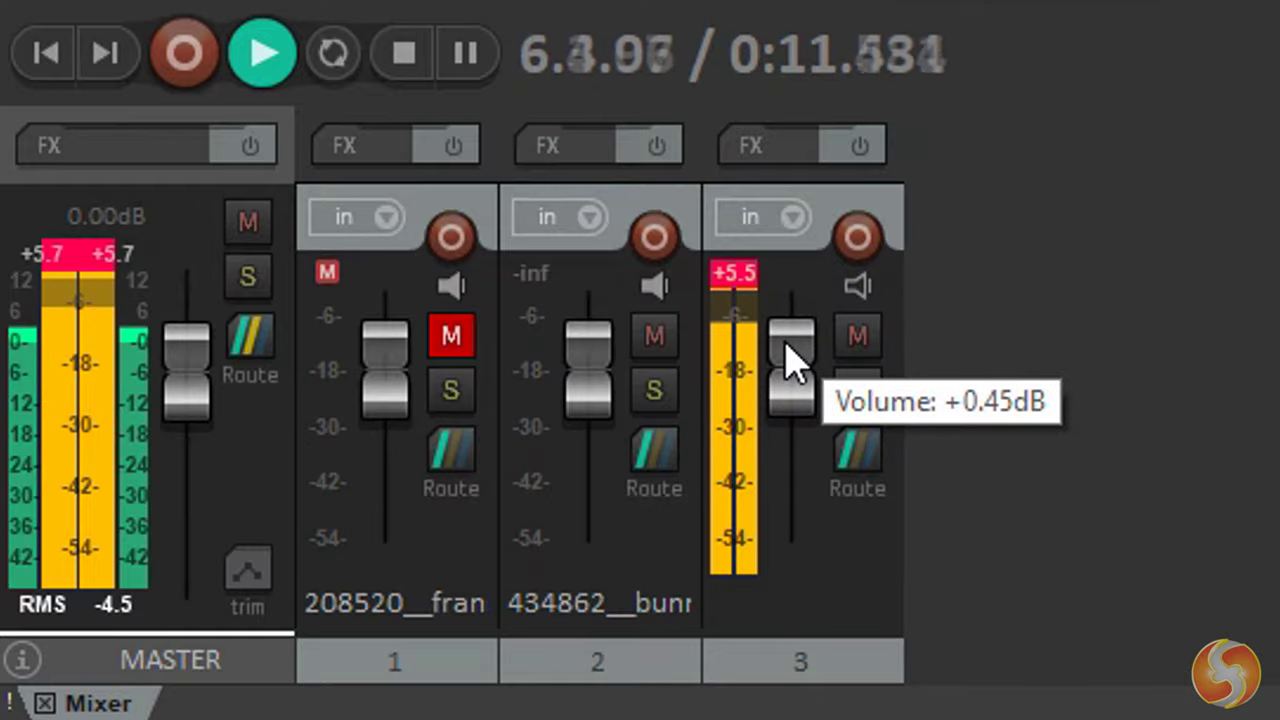
{"action": "left_click", "coordinate": [746, 272]}
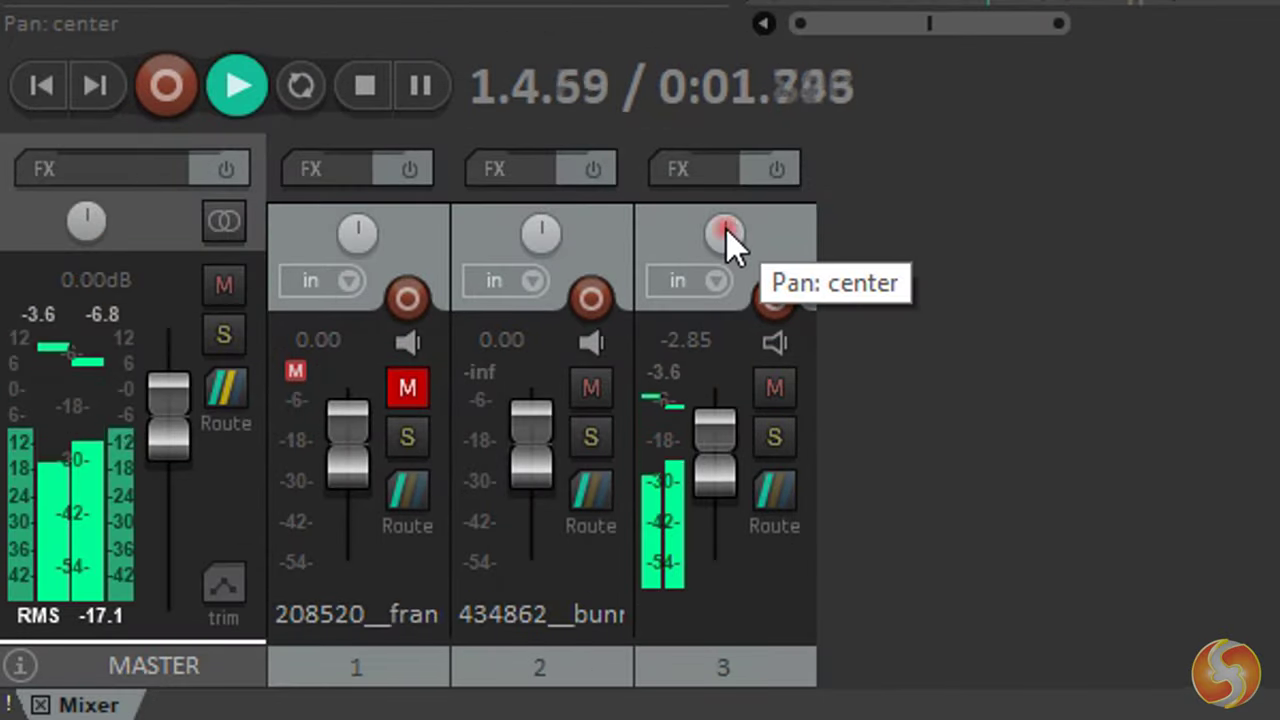
- Pan track 3 right and back to center, and adjust the master pan
{"action": "mouse_move", "coordinate": [726, 229]}
{"action": "left_mouse_down"}
{"action": "mouse_move", "coordinate": [726, 129]}
{"action": "mouse_move", "coordinate": [726, 216]}
{"action": "left_mouse_up"}
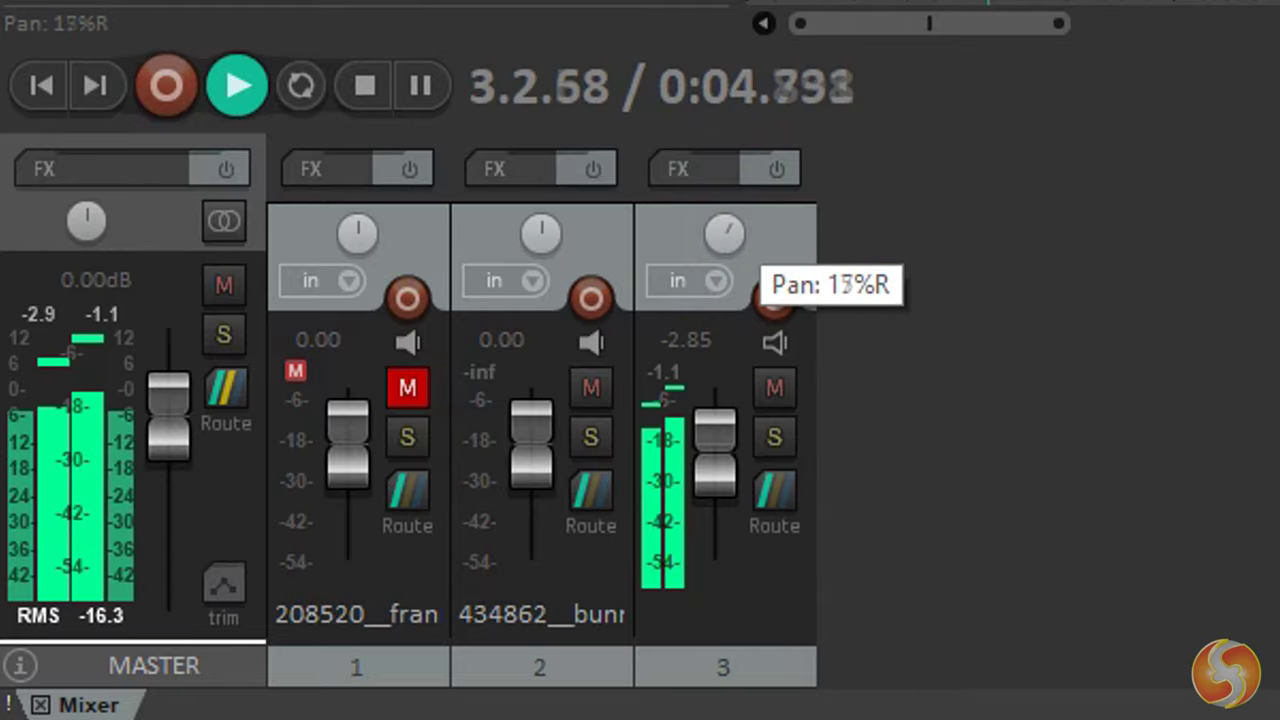
{"action": "left_click_drag", "start_coordinate": [726, 289], "coordinate": [726, 221]}
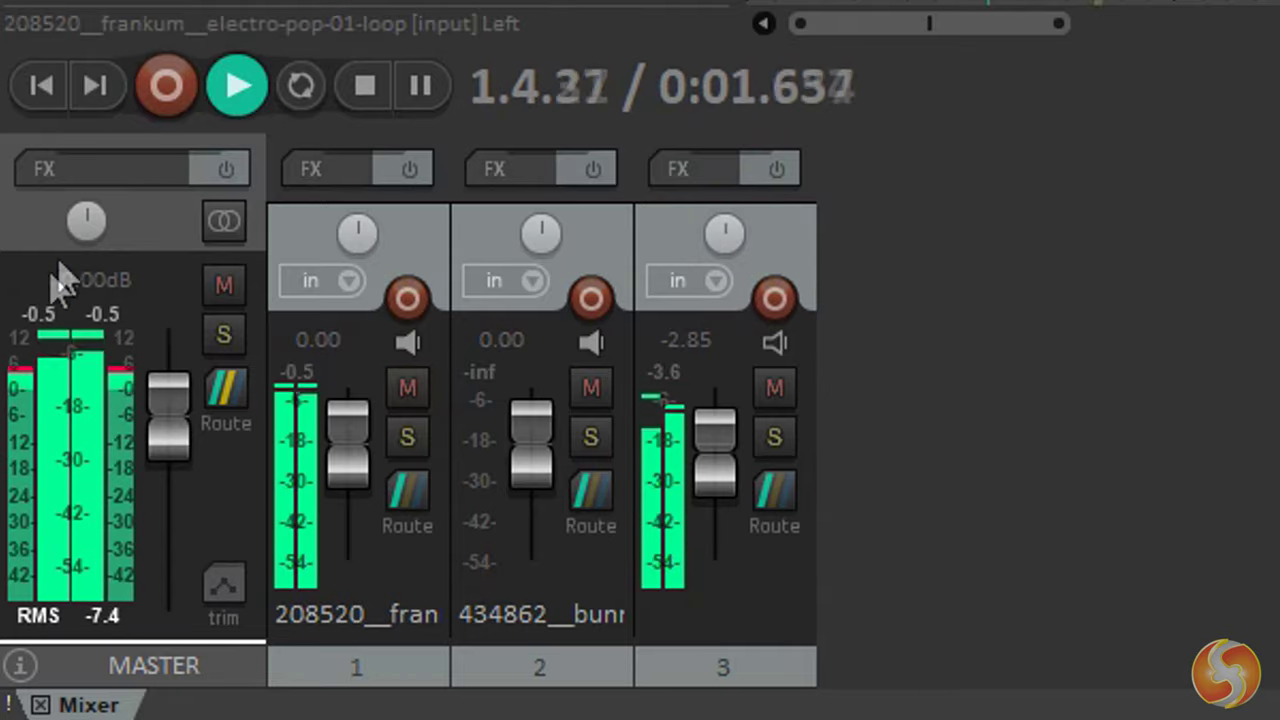
{"action": "mouse_move", "coordinate": [84, 226]}
{"action": "left_mouse_down"}
{"action": "mouse_move", "coordinate": [84, 126]}
{"action": "mouse_move", "coordinate": [84, 326]}
{"action": "mouse_move", "coordinate": [84, 219]}
{"action": "left_mouse_up"}
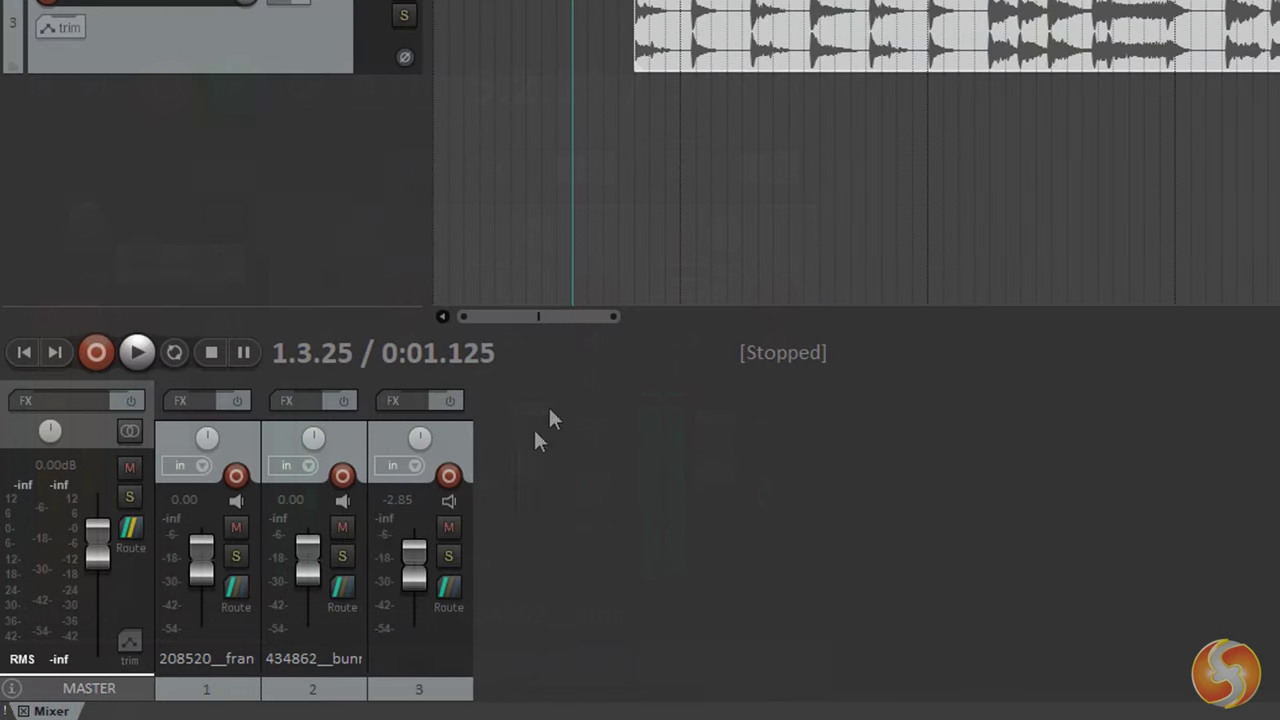
{"action": "left_click", "coordinate": [449, 590]}
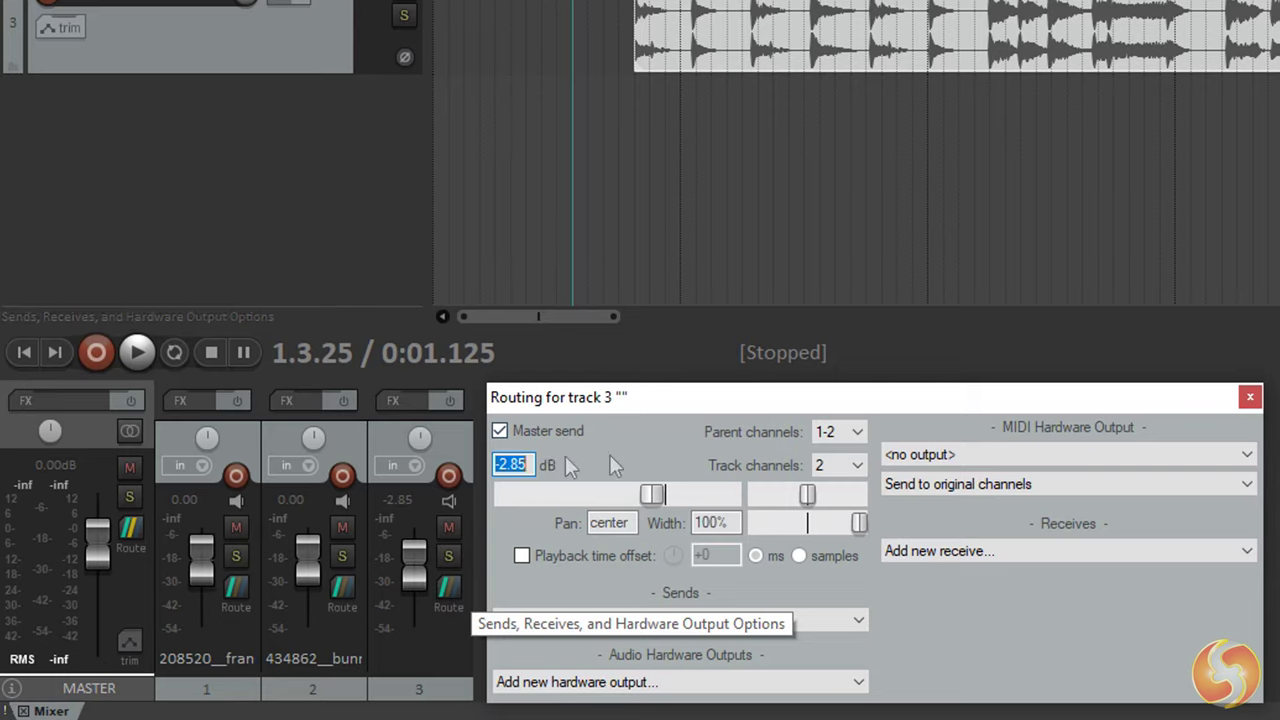
{"action": "left_click", "coordinate": [858, 440]}
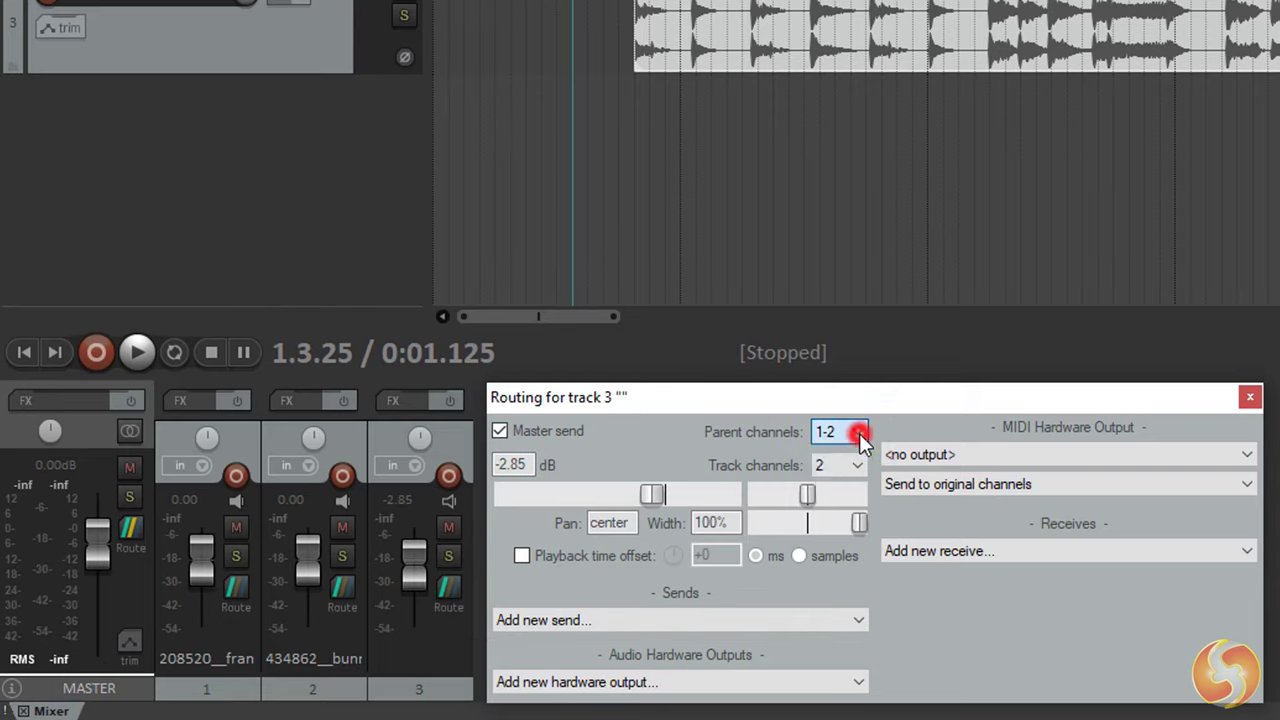
{"action": "left_click", "coordinate": [862, 465]}
{"action": "left_click", "coordinate": [851, 17]}
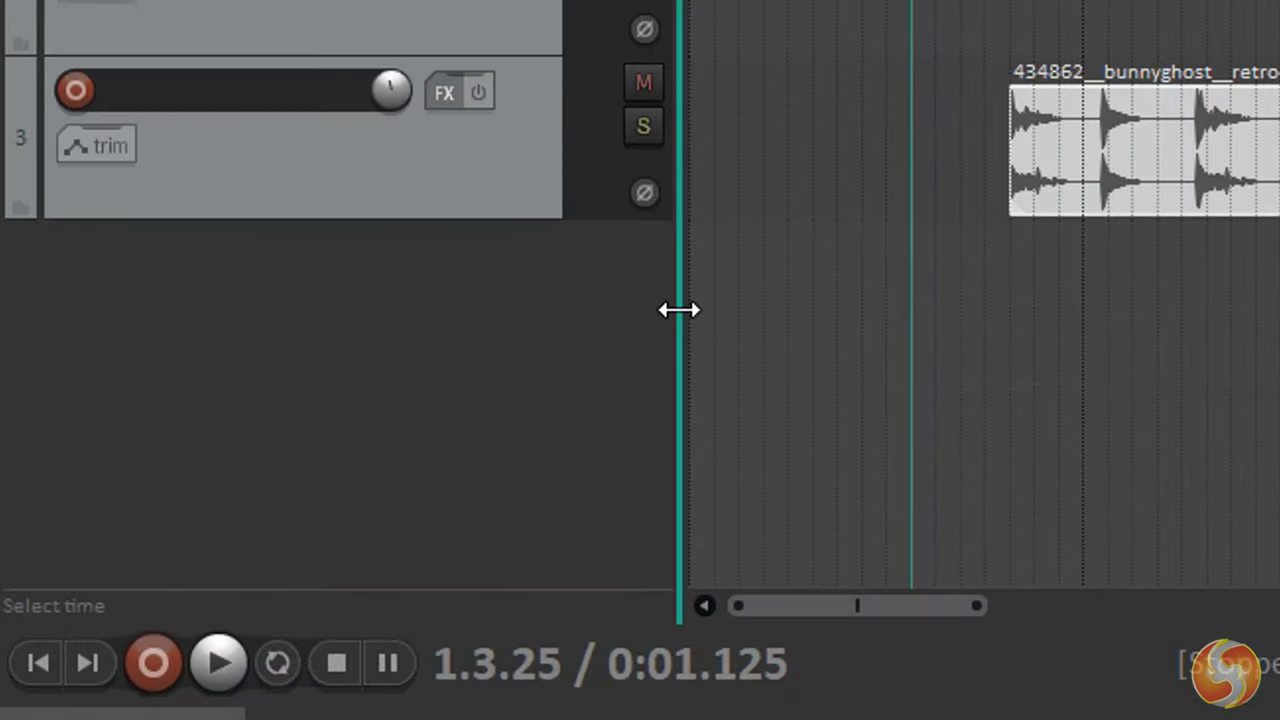
{"action": "left_click", "coordinate": [366, 171]}
{"action": "right_click", "coordinate": [362, 165]}
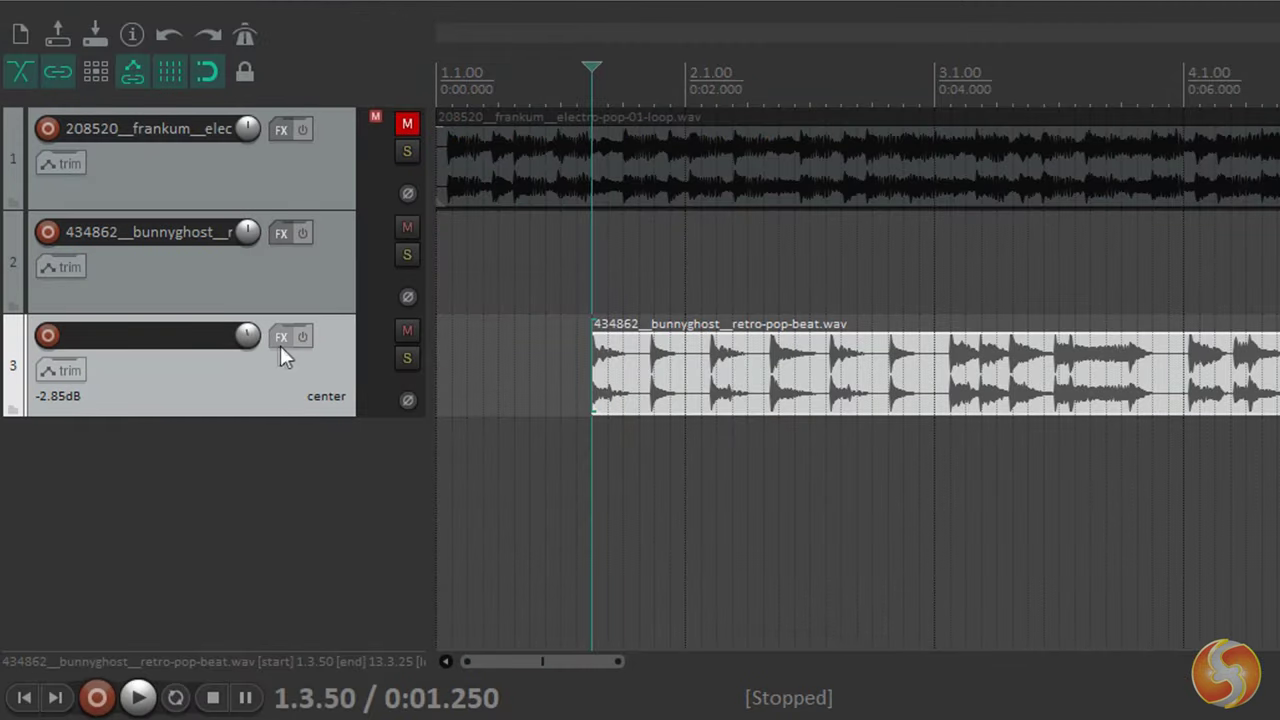
- Add the JS: Wah-Wah effect to track 3 from the recently used plugins
{"action": "left_click", "coordinate": [279, 336]}
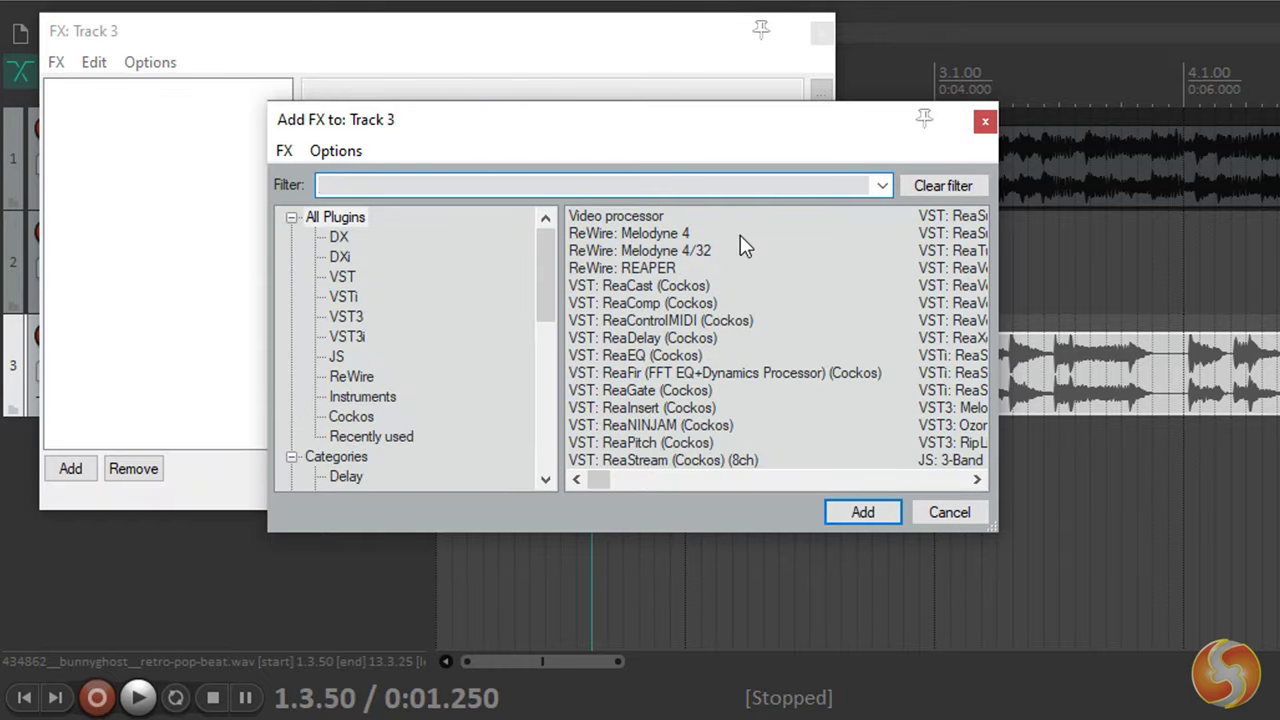
{"action": "left_click_drag", "start_coordinate": [997, 531], "coordinate": [1266, 570]}
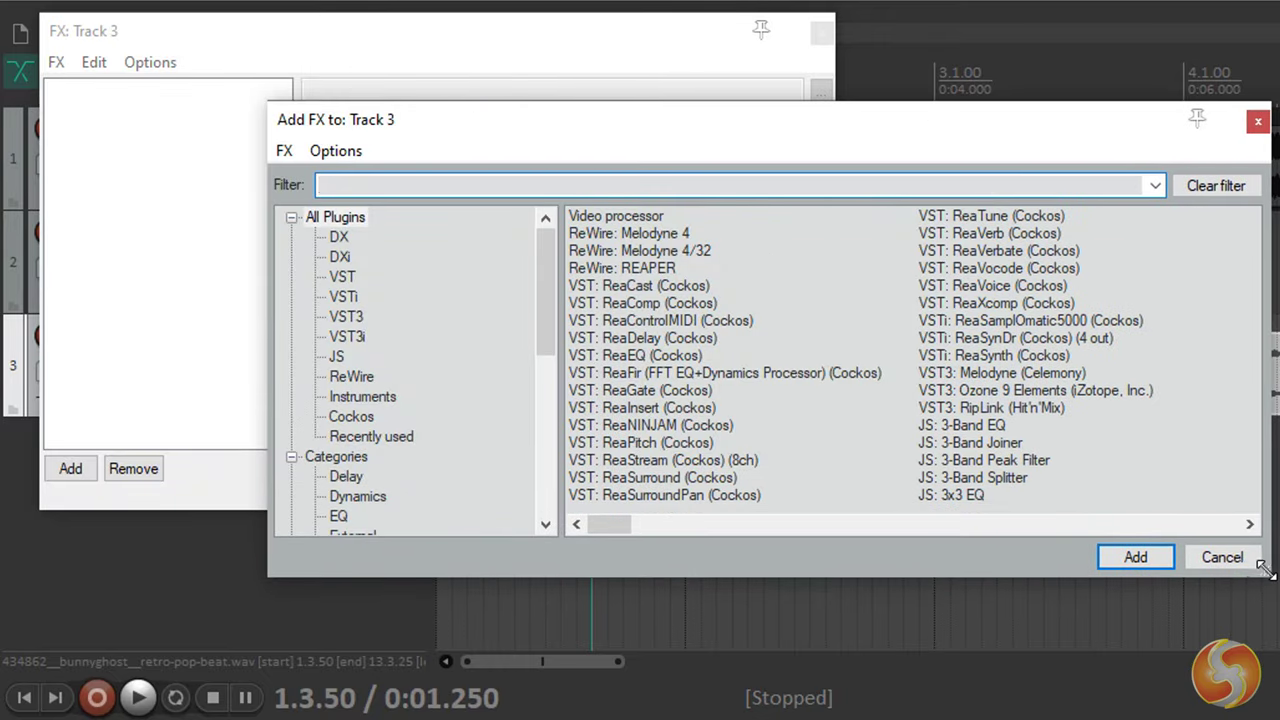
{"action": "left_click", "coordinate": [371, 436]}
{"action": "left_click", "coordinate": [638, 322]}
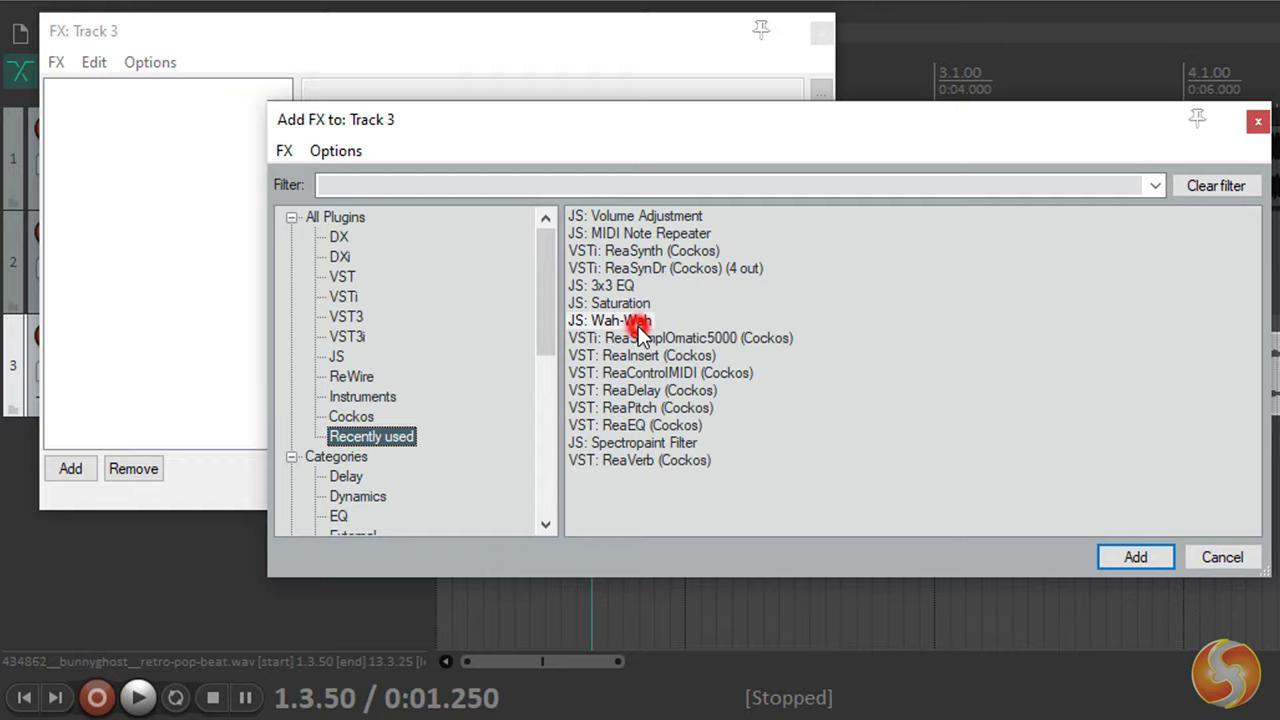
{"action": "double_click", "coordinate": [620, 322]}
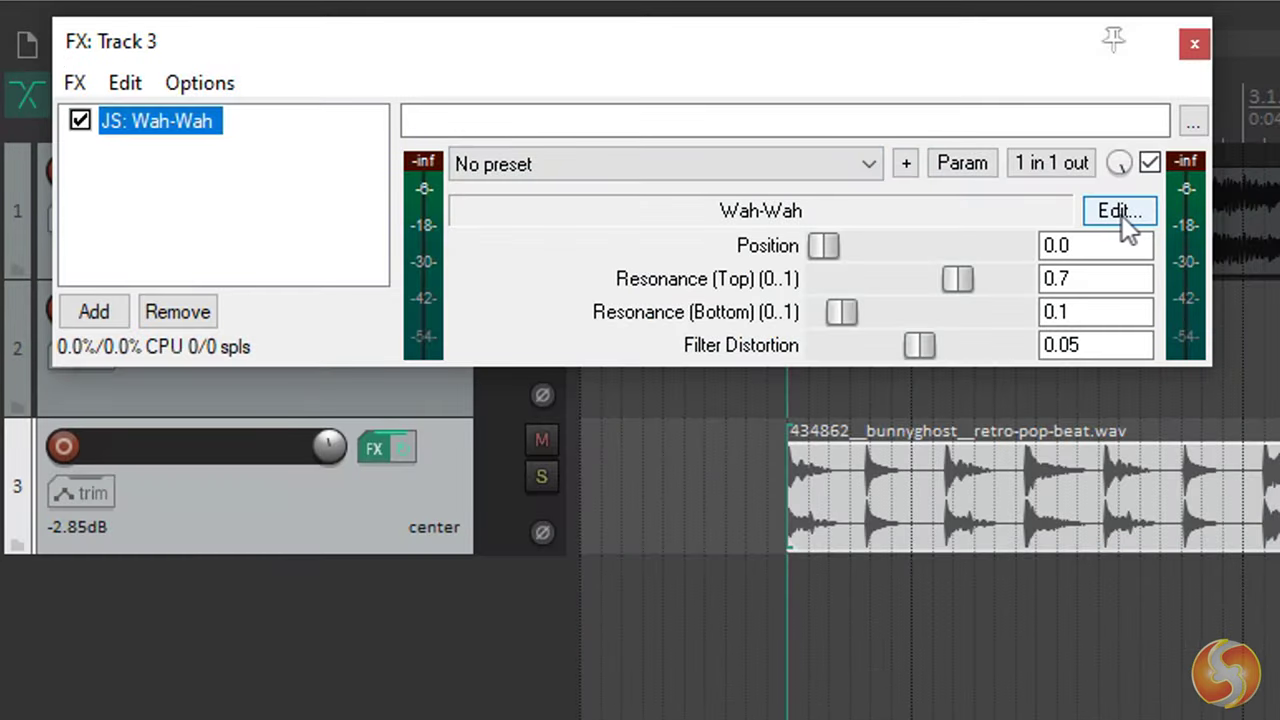
- Open the Wah-Wah effect's source code and scroll through it
{"action": "left_click", "coordinate": [1117, 211]}
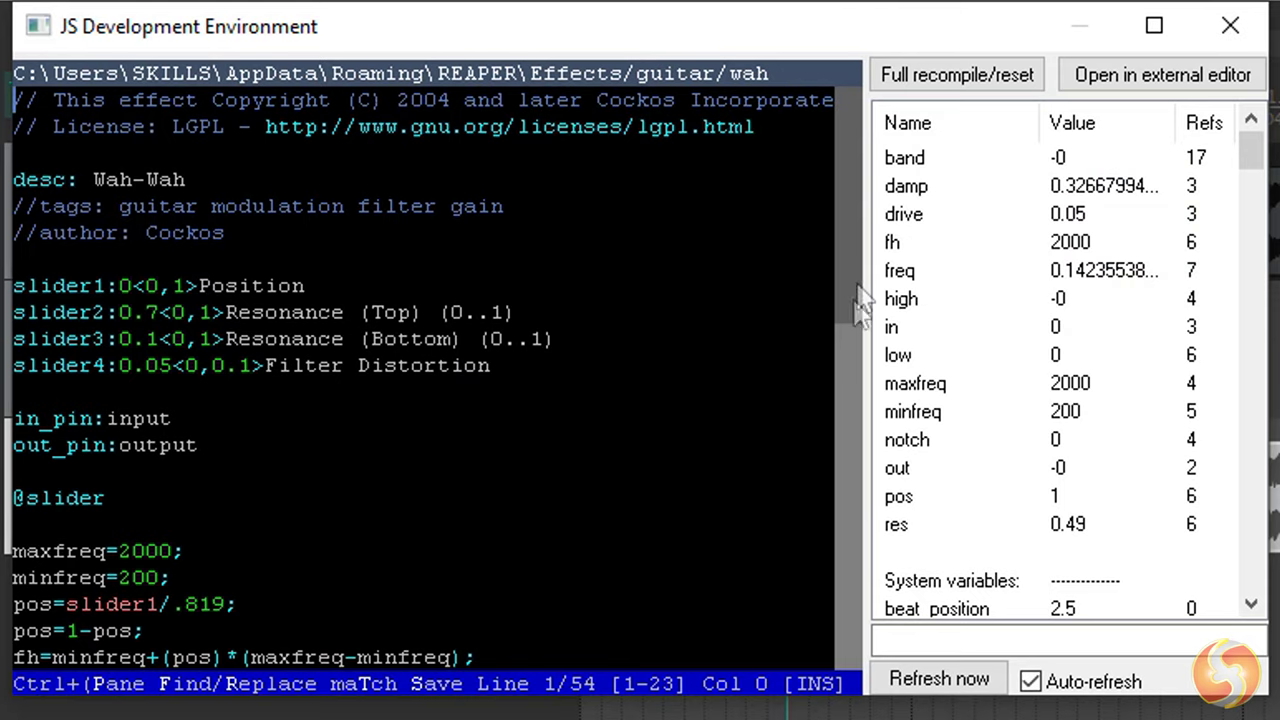
{"action": "scroll", "coordinate": [420, 380], "scroll_direction": "down", "scroll_amount": 6}
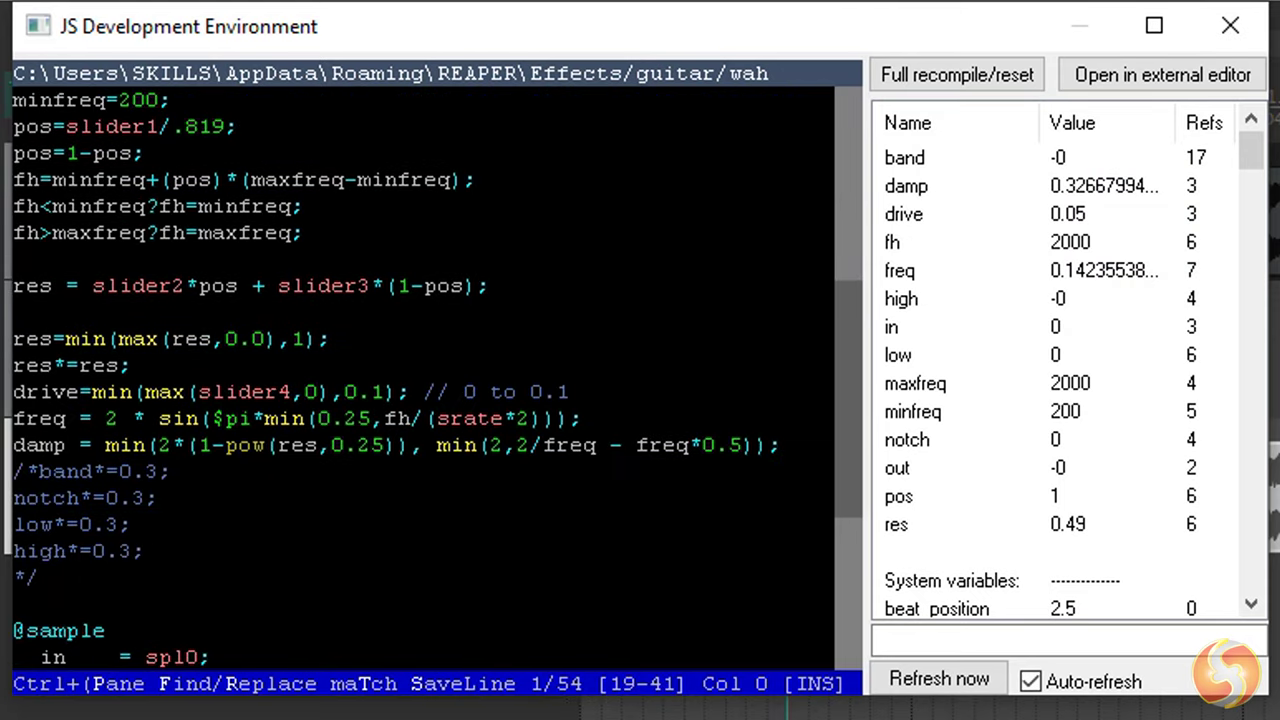
{"action": "scroll", "coordinate": [420, 380], "scroll_direction": "down", "scroll_amount": 4}
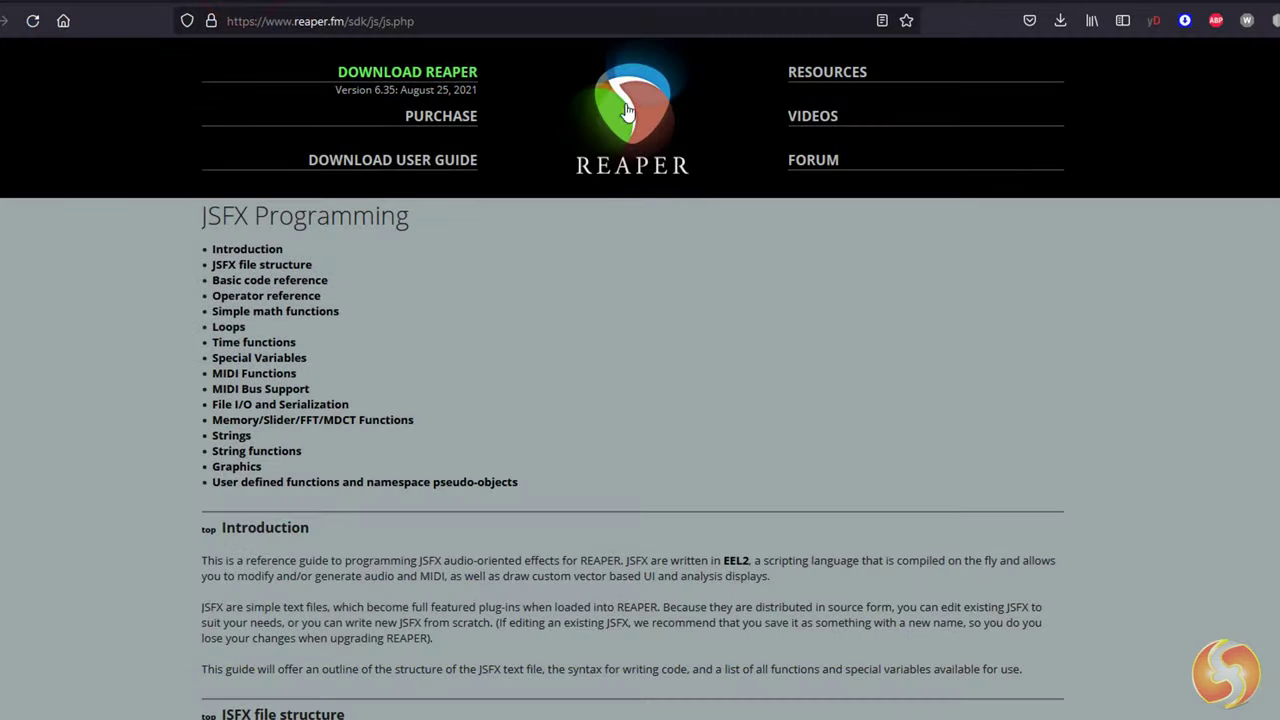
{"action": "scroll", "coordinate": [675, 272], "scroll_direction": "down", "scroll_amount": 4}
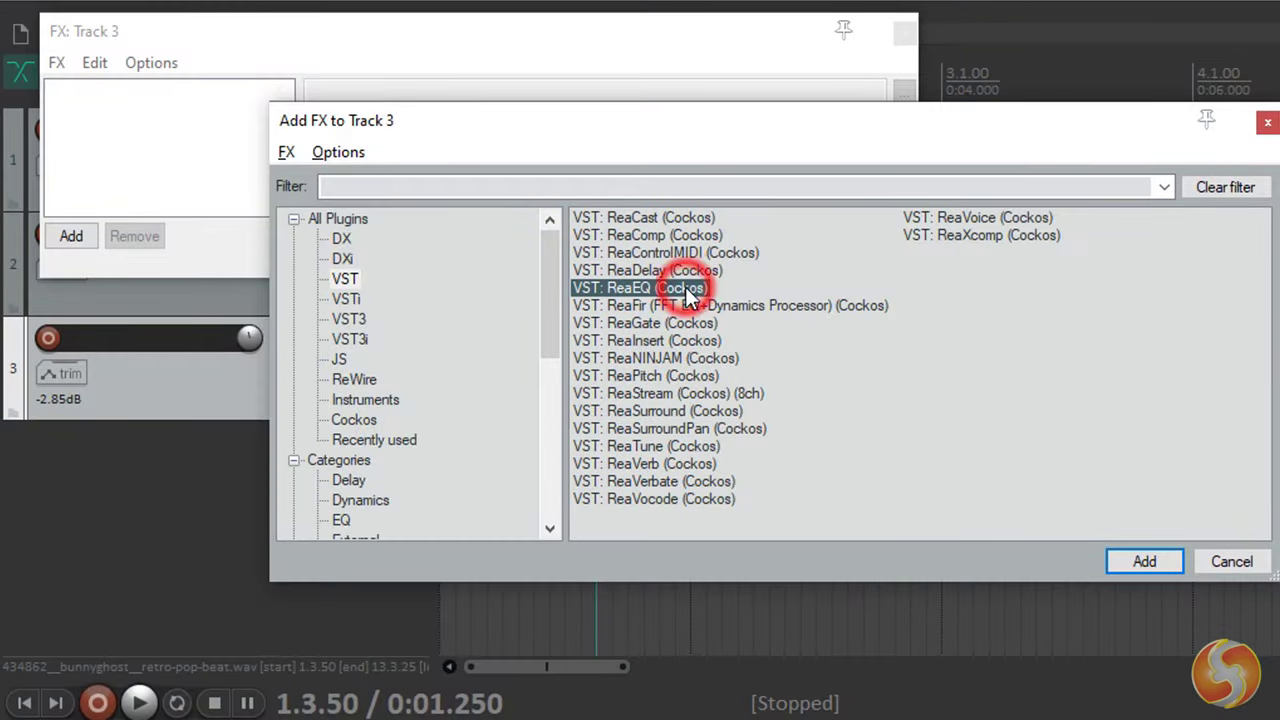
- Add ReaEQ and ReaVerb to track 3, compare with ReaVerb bypassed, and reorder them
{"action": "left_click", "coordinate": [1145, 561]}
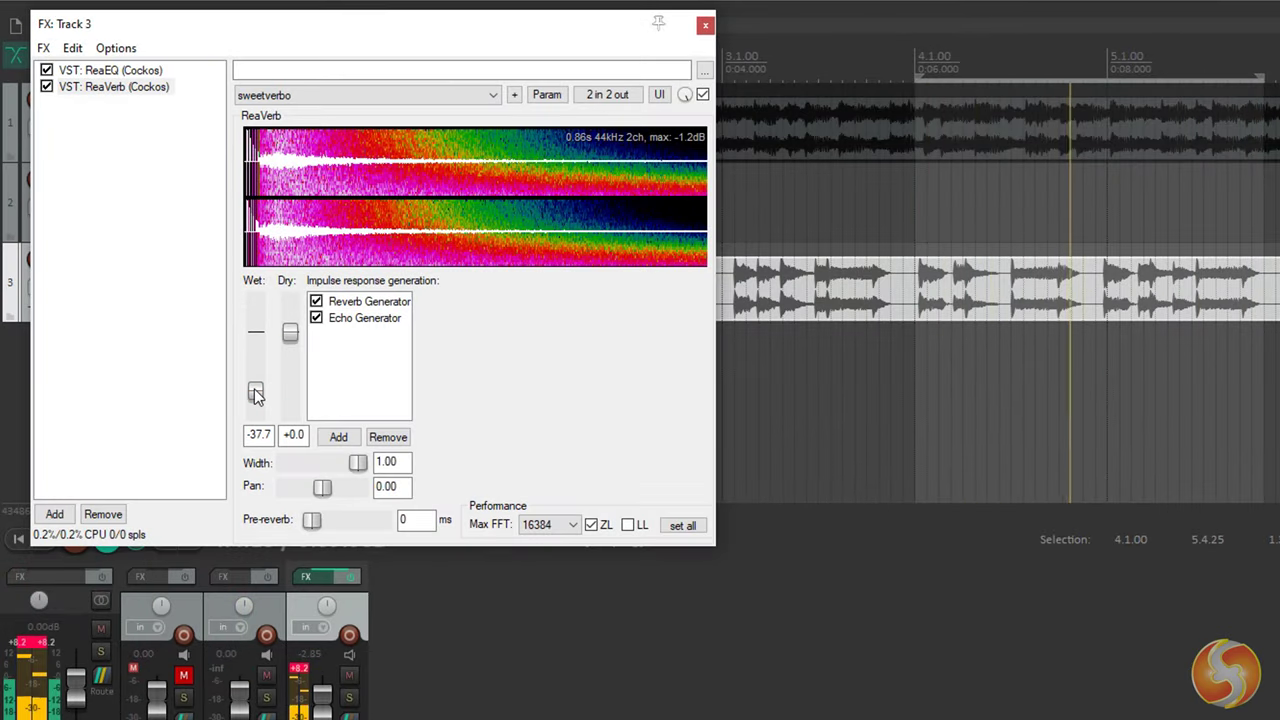
{"action": "left_click", "coordinate": [48, 72]}
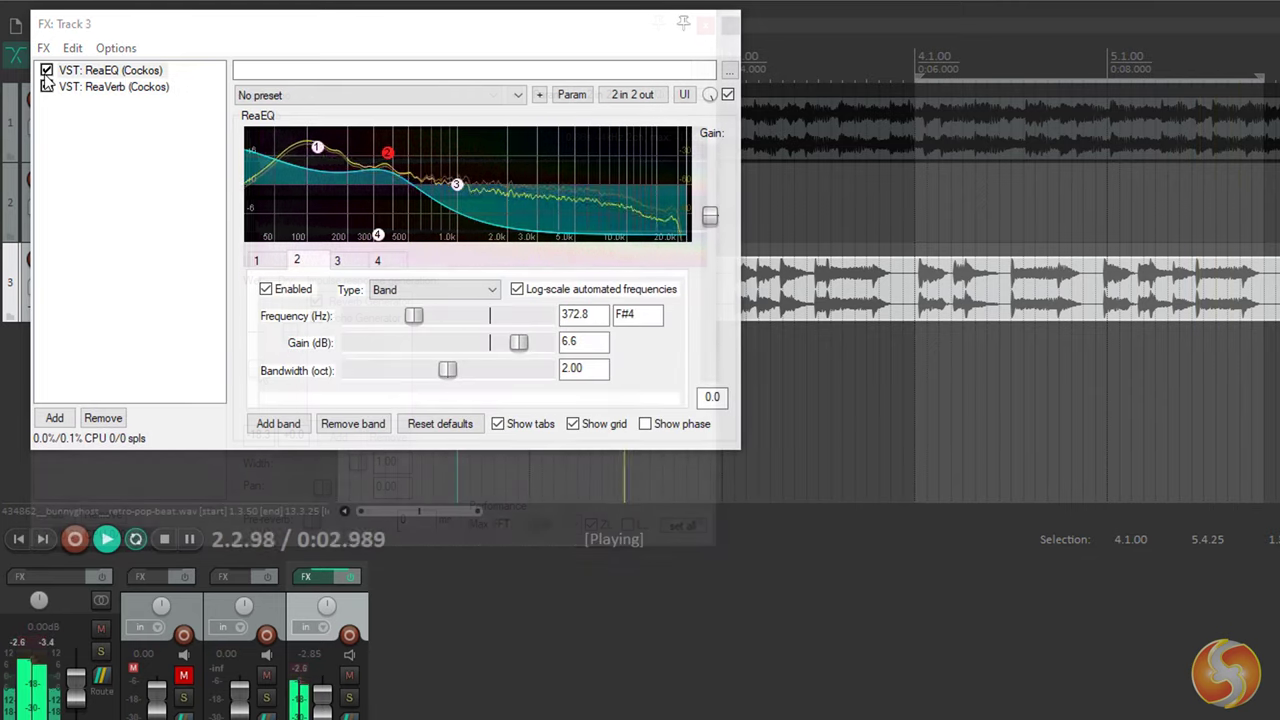
{"action": "left_click", "coordinate": [46, 87]}
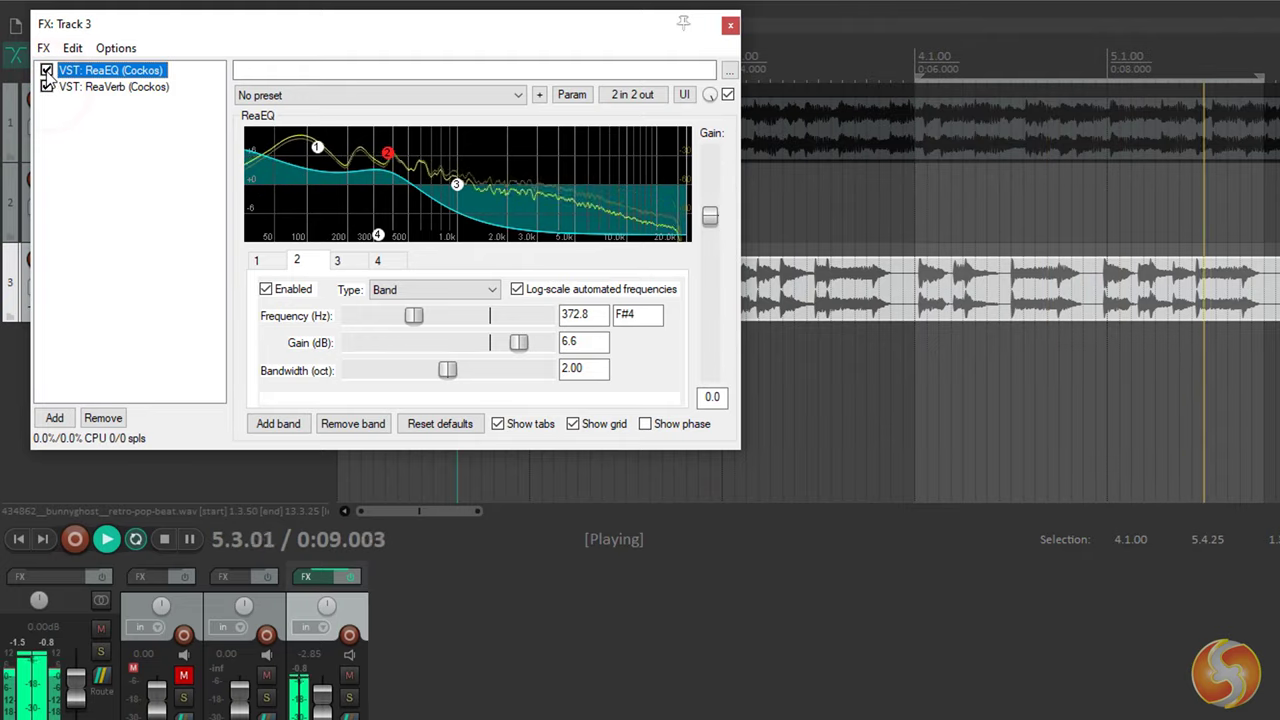
{"action": "left_click_drag", "start_coordinate": [135, 76], "coordinate": [80, 74]}
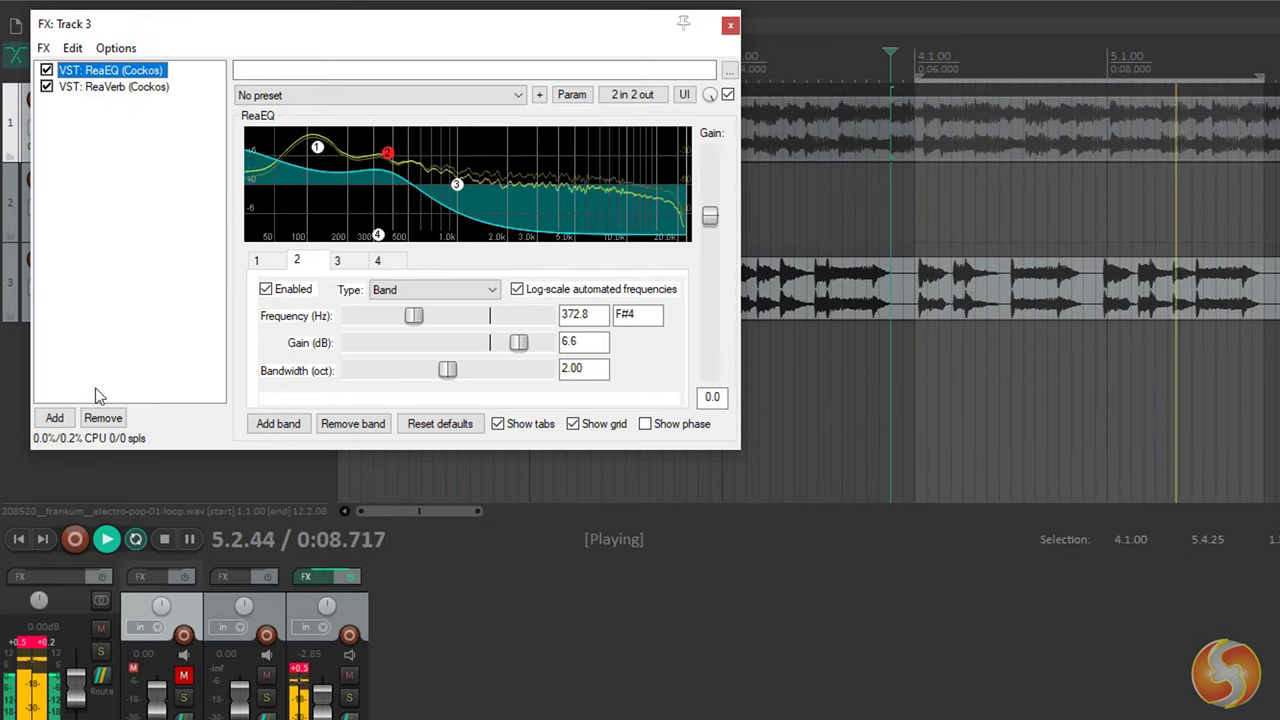
- Close the FX window and toggle track 3's effects bypass off and back on
{"action": "left_click", "coordinate": [114, 422]}
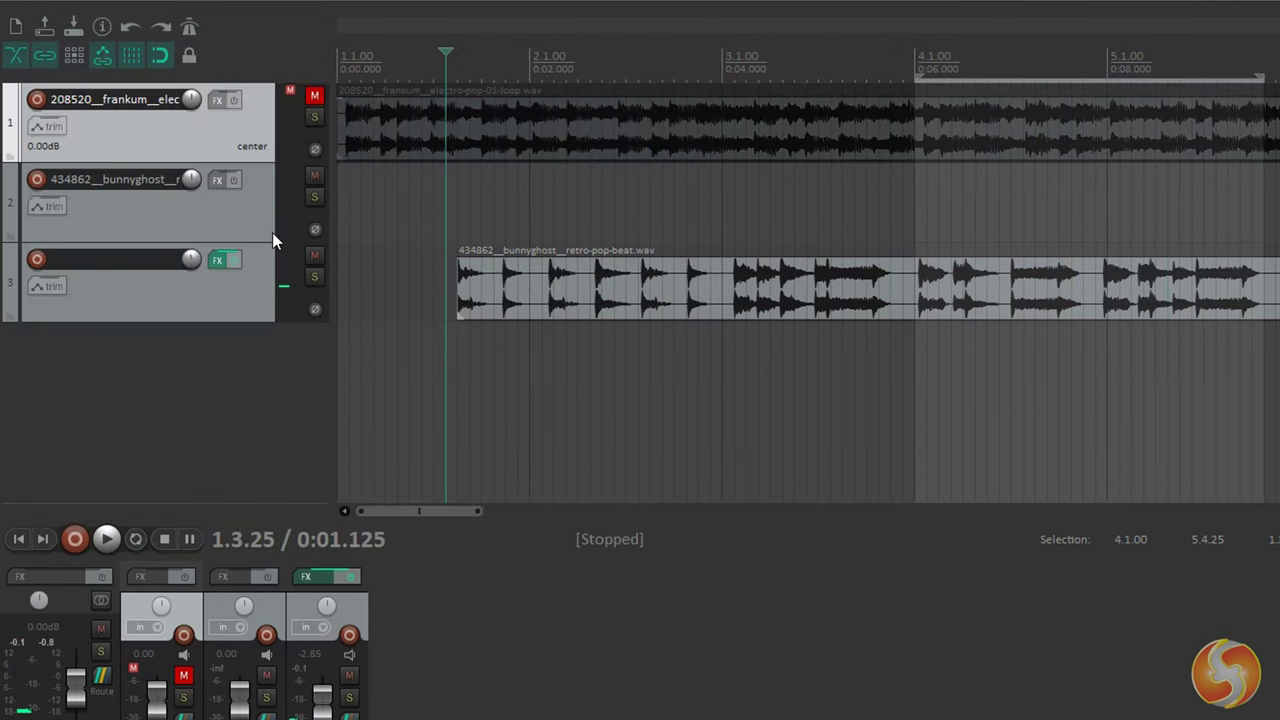
{"action": "left_click", "coordinate": [237, 263]}
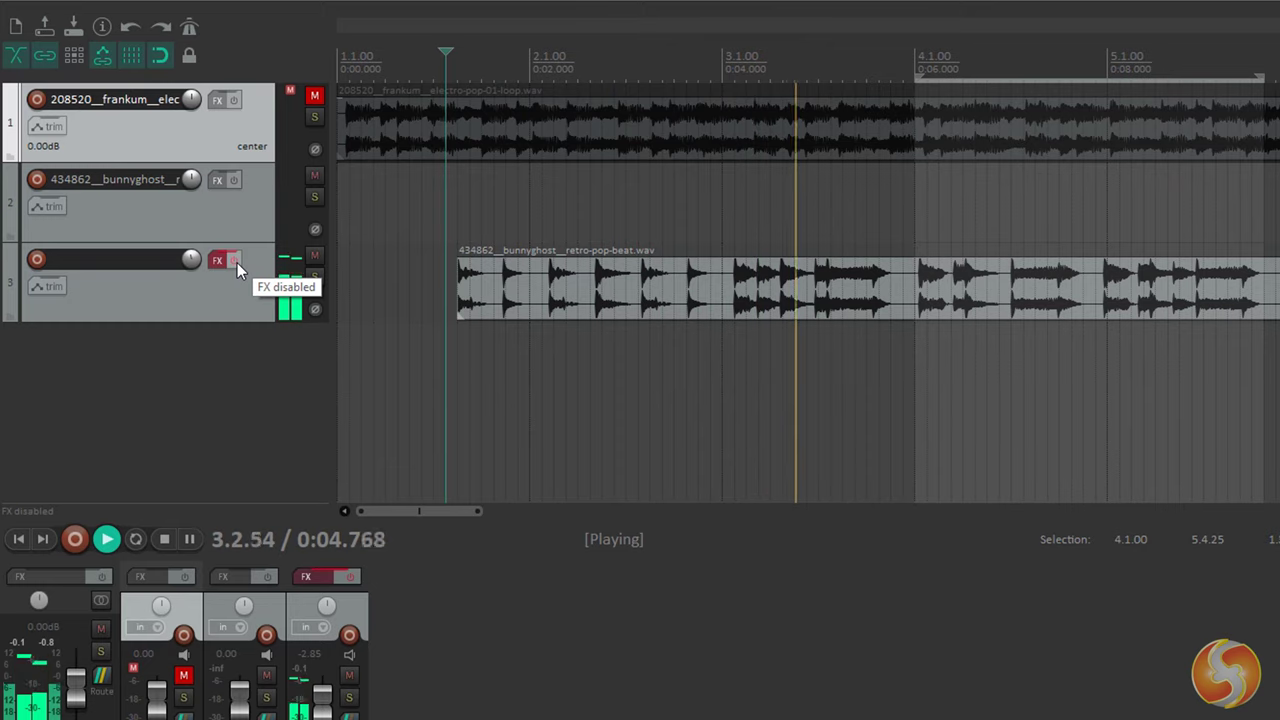
{"action": "left_click", "coordinate": [237, 263]}
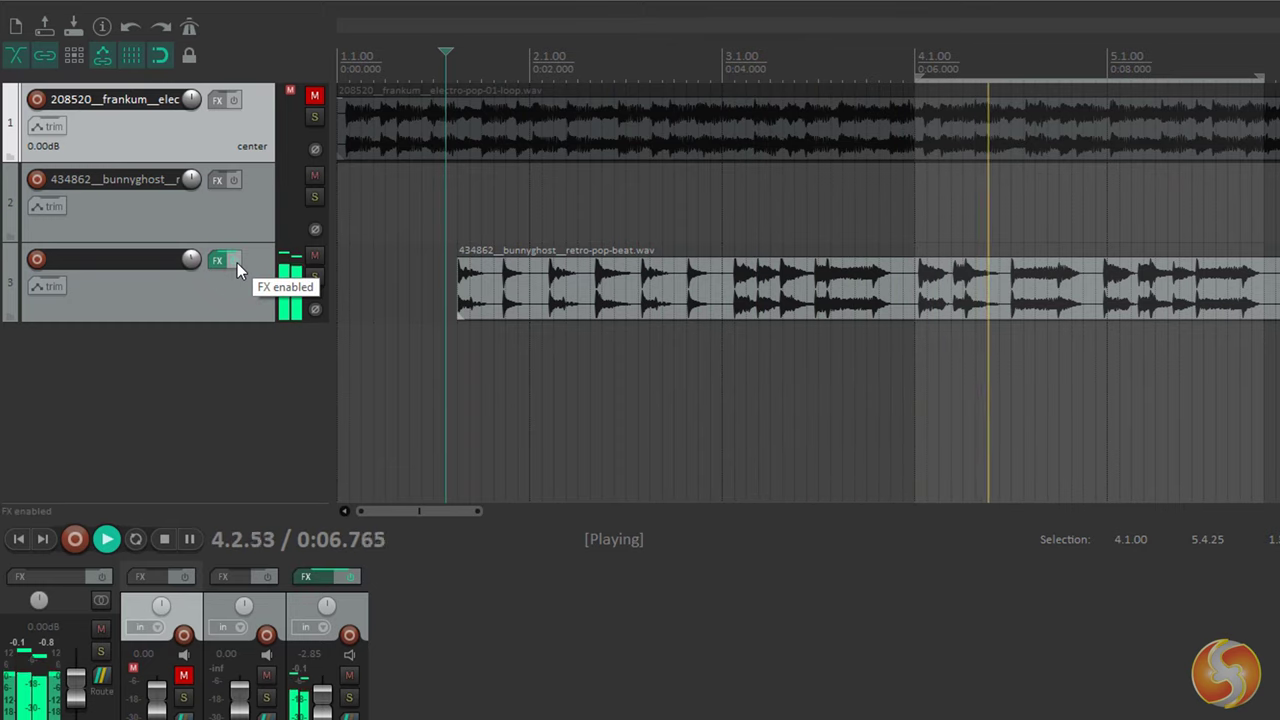
- Add an armed Volume envelope and a ReaVerb Wet envelope to track 3
{"action": "key", "text": "space"}
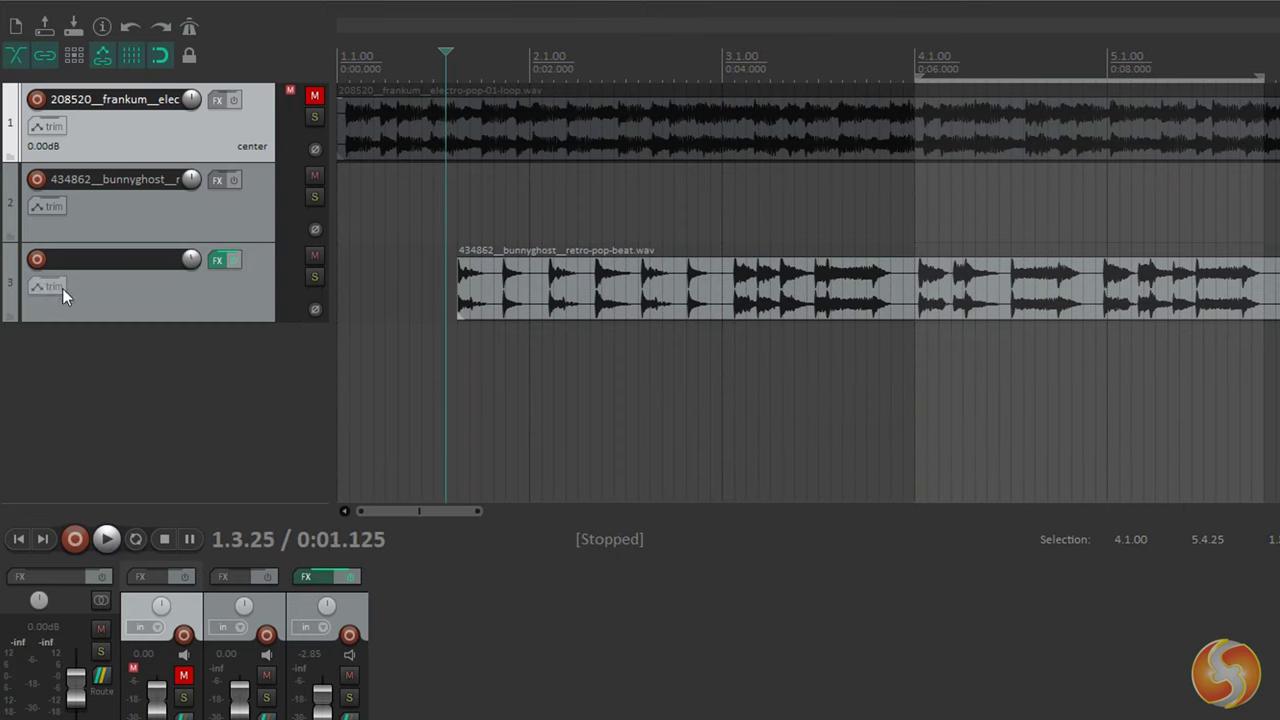
{"action": "left_click", "coordinate": [100, 303]}
{"action": "left_click", "coordinate": [57, 286]}
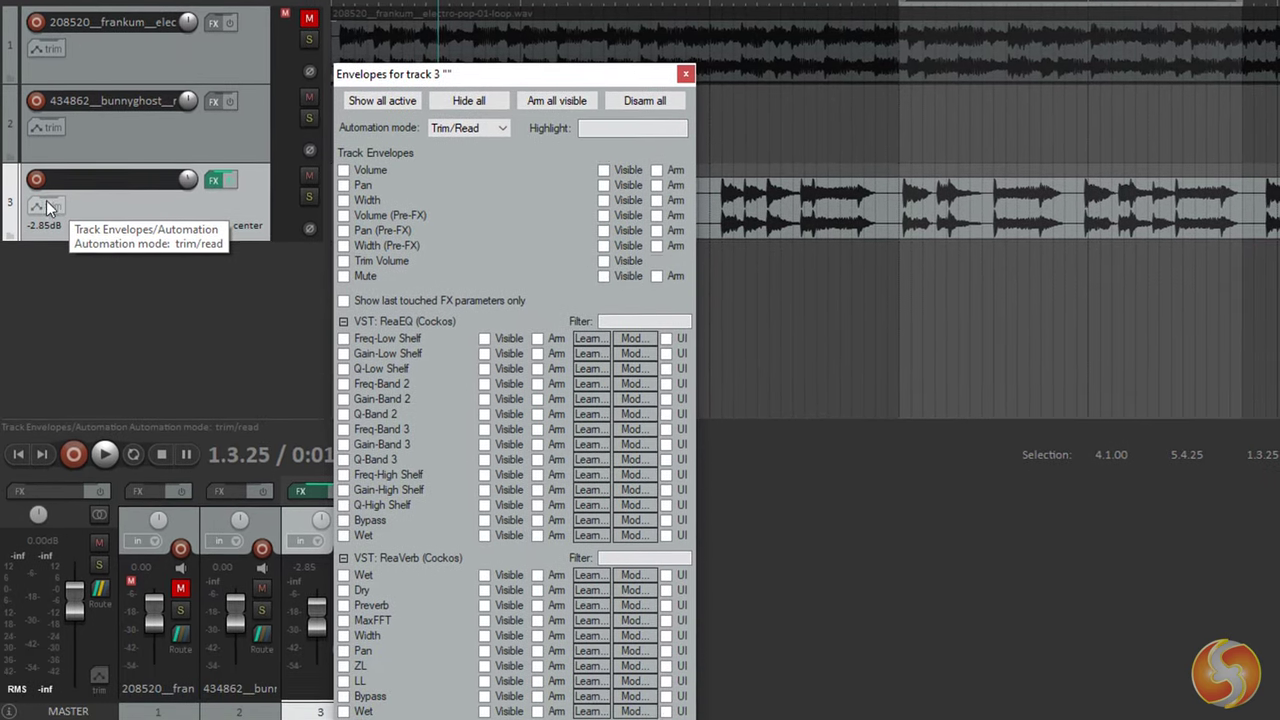
{"action": "left_click", "coordinate": [368, 170]}
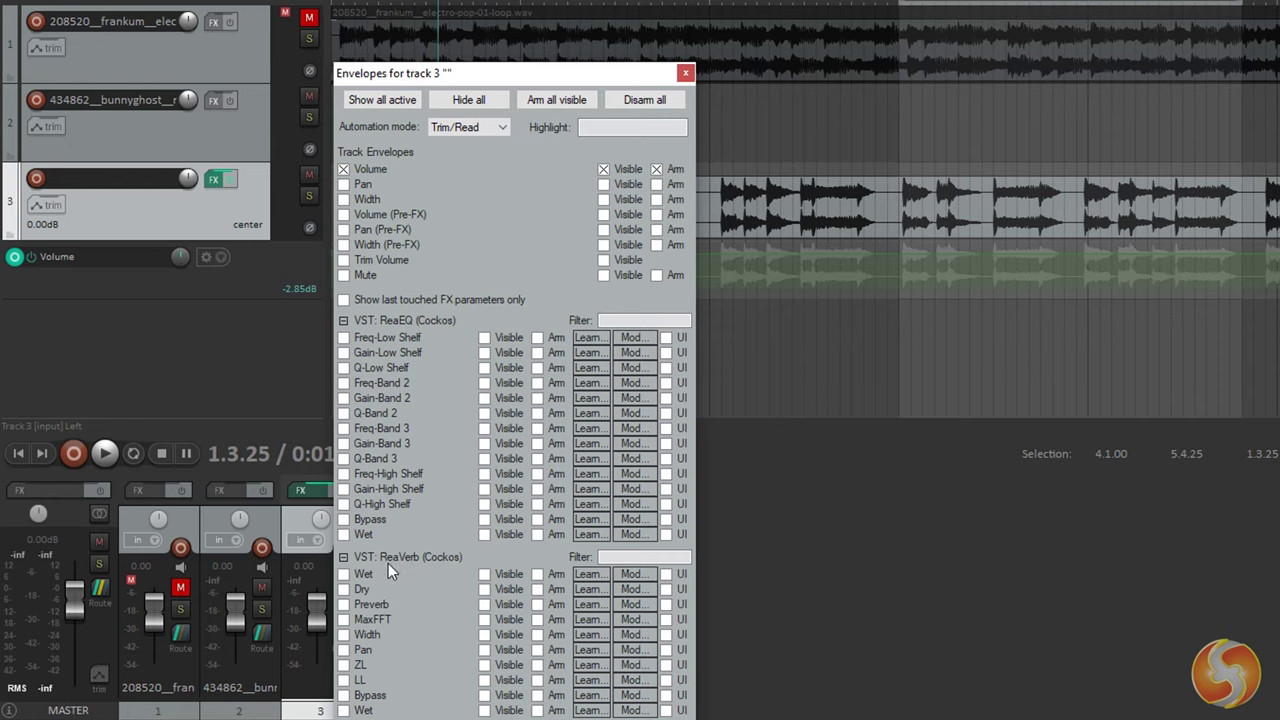
{"action": "left_click", "coordinate": [433, 574]}
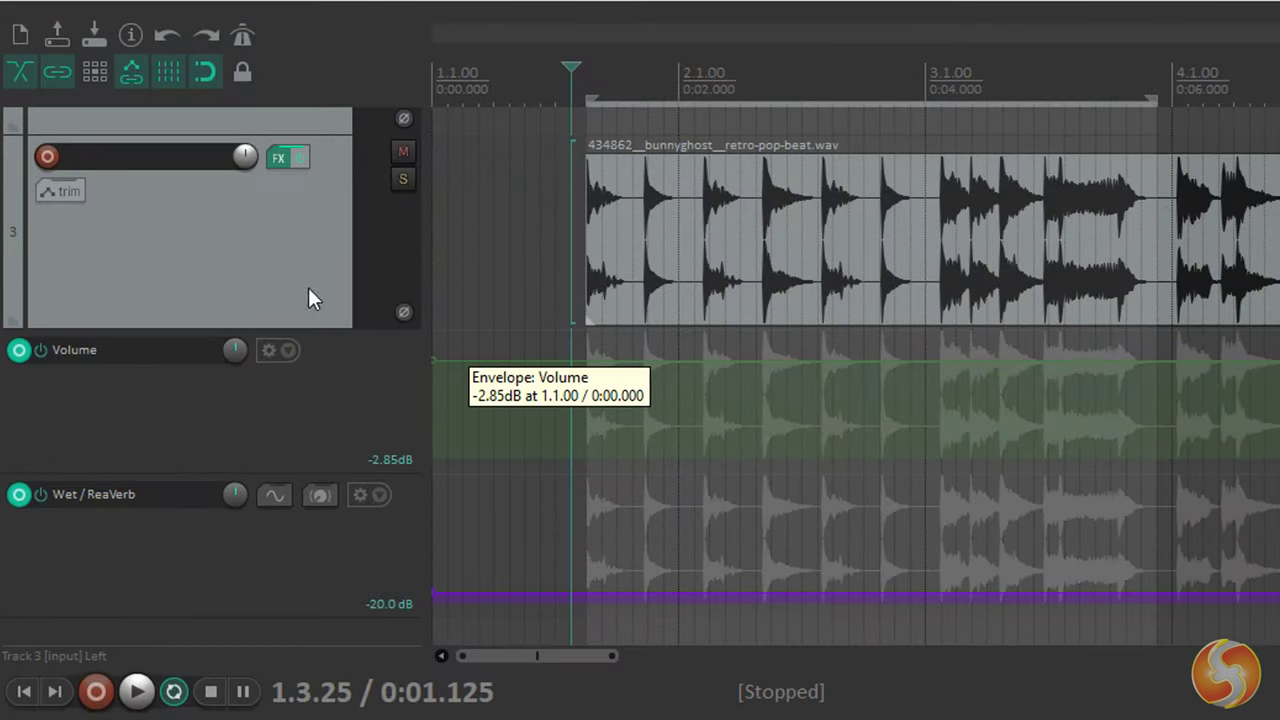
{"action": "left_click", "coordinate": [267, 437]}
{"action": "left_click", "coordinate": [265, 540]}
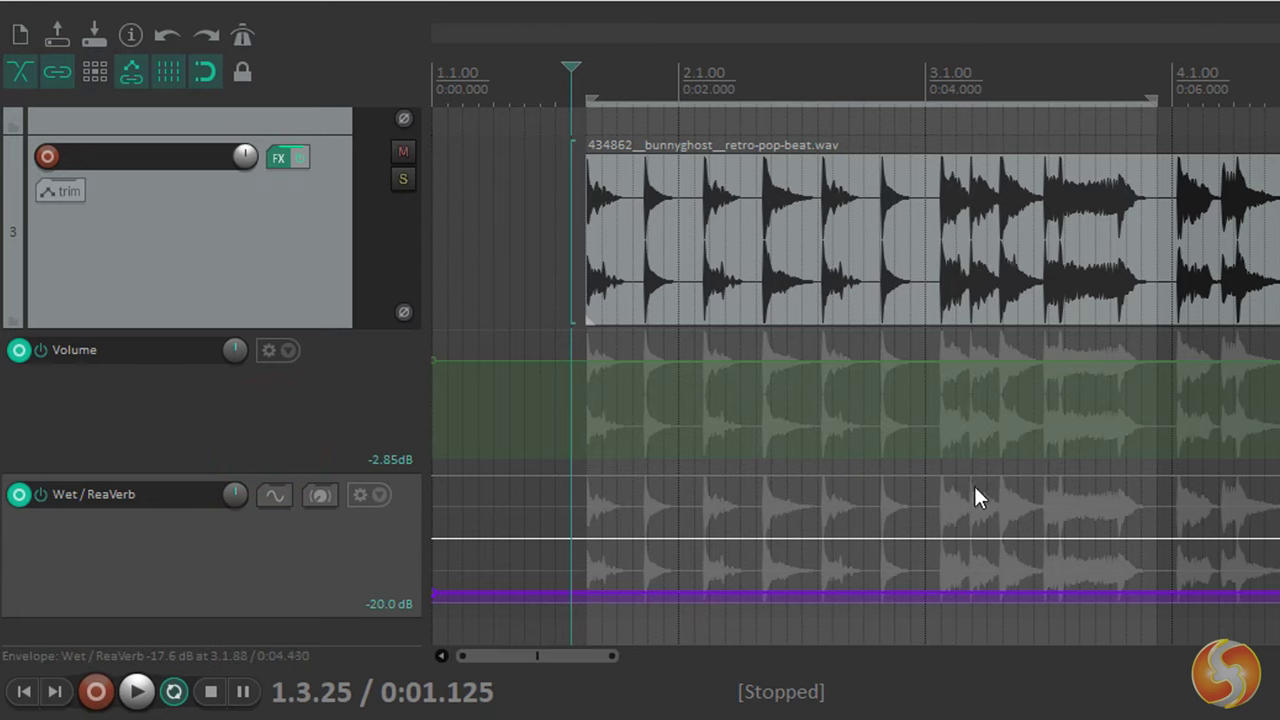
- Lower the Wet envelope, freehand-draw and erase points during playback, then bypass it
{"action": "key", "text": "space"}
{"action": "mouse_move", "coordinate": [837, 591]}
{"action": "left_mouse_down"}
{"action": "mouse_move", "coordinate": [841, 606]}
{"action": "mouse_move", "coordinate": [840, 590]}
{"action": "left_mouse_up"}
{"action": "mouse_move", "coordinate": [622, 590]}
{"action": "left_mouse_down"}
{"action": "mouse_move", "coordinate": [600, 594]}
{"action": "mouse_move", "coordinate": [707, 580]}
{"action": "mouse_move", "coordinate": [822, 598]}
{"action": "mouse_move", "coordinate": [854, 580]}
{"action": "mouse_move", "coordinate": [1036, 586]}
{"action": "left_mouse_up"}
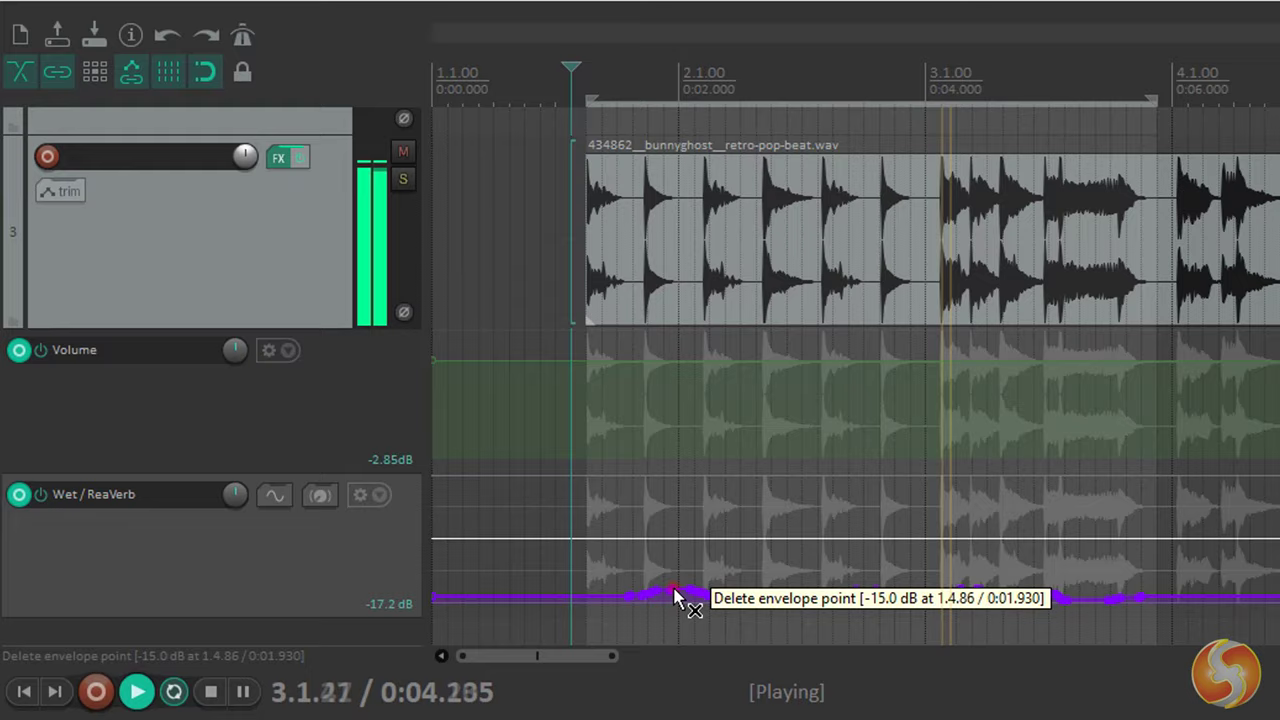
{"action": "mouse_move", "coordinate": [672, 595]}
{"action": "left_mouse_down"}
{"action": "mouse_move", "coordinate": [648, 598]}
{"action": "mouse_move", "coordinate": [640, 540]}
{"action": "mouse_move", "coordinate": [663, 598]}
{"action": "mouse_move", "coordinate": [657, 532]}
{"action": "left_mouse_up"}
{"action": "key", "text": "space"}
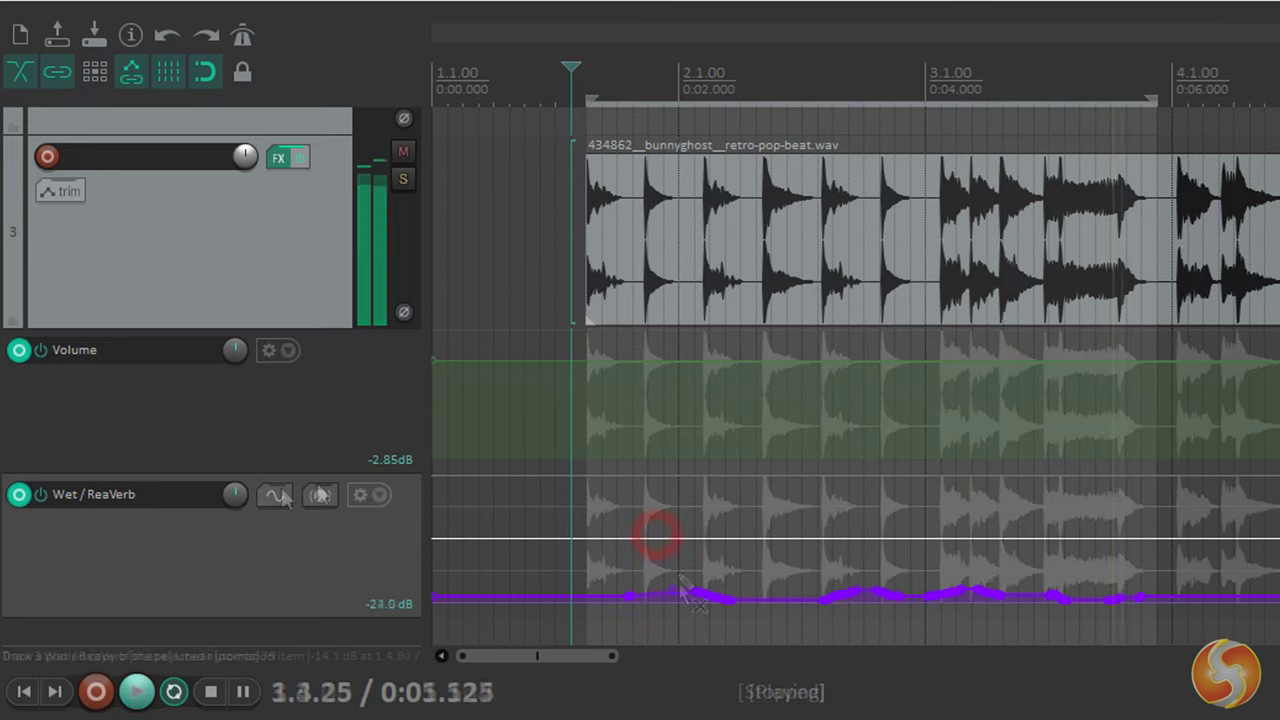
{"action": "left_click", "coordinate": [41, 494]}
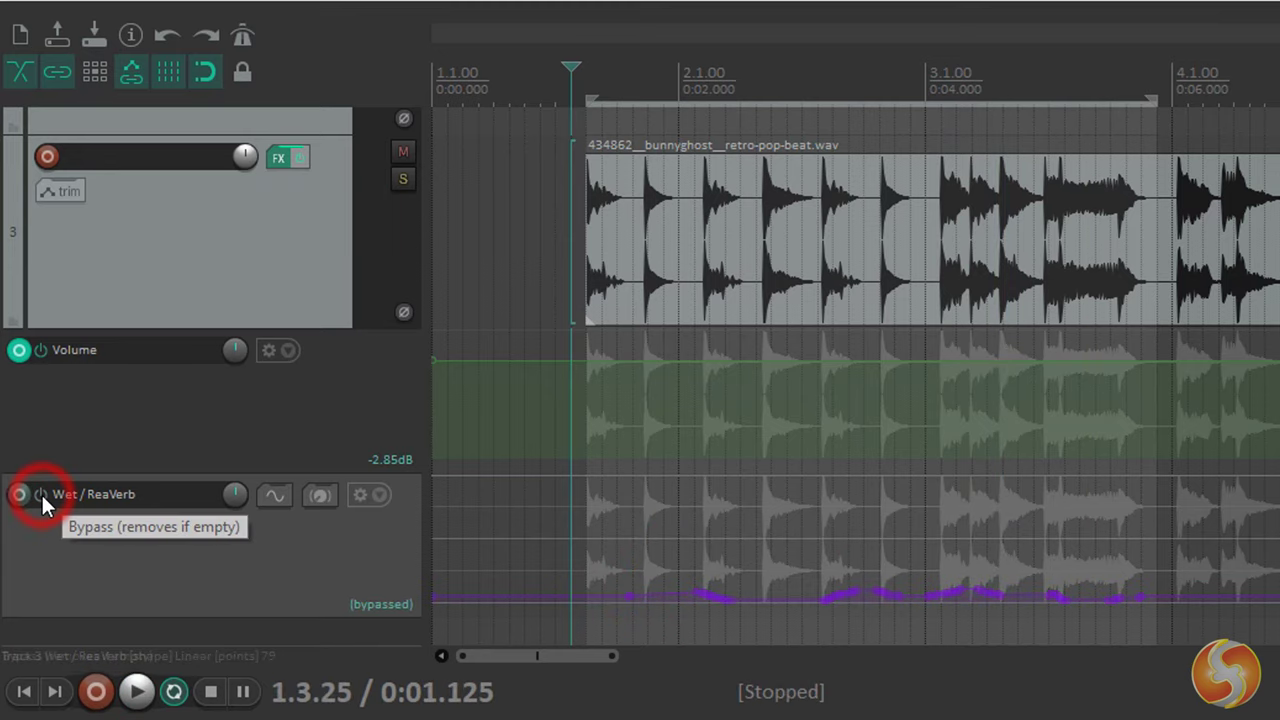
{"action": "key", "text": "space"}
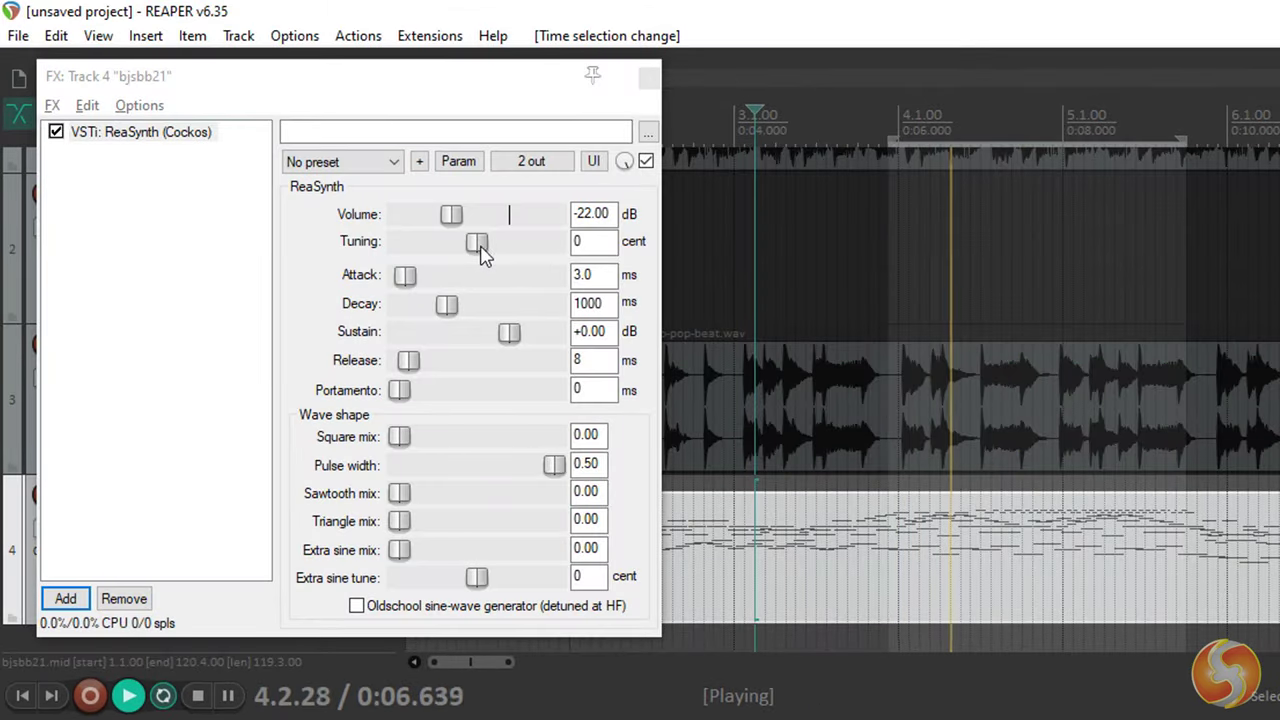
- Reset ReaSynth's Tuning from about -199 cent back to 0 cent
{"action": "left_click_drag", "start_coordinate": [481, 254], "coordinate": [472, 252]}
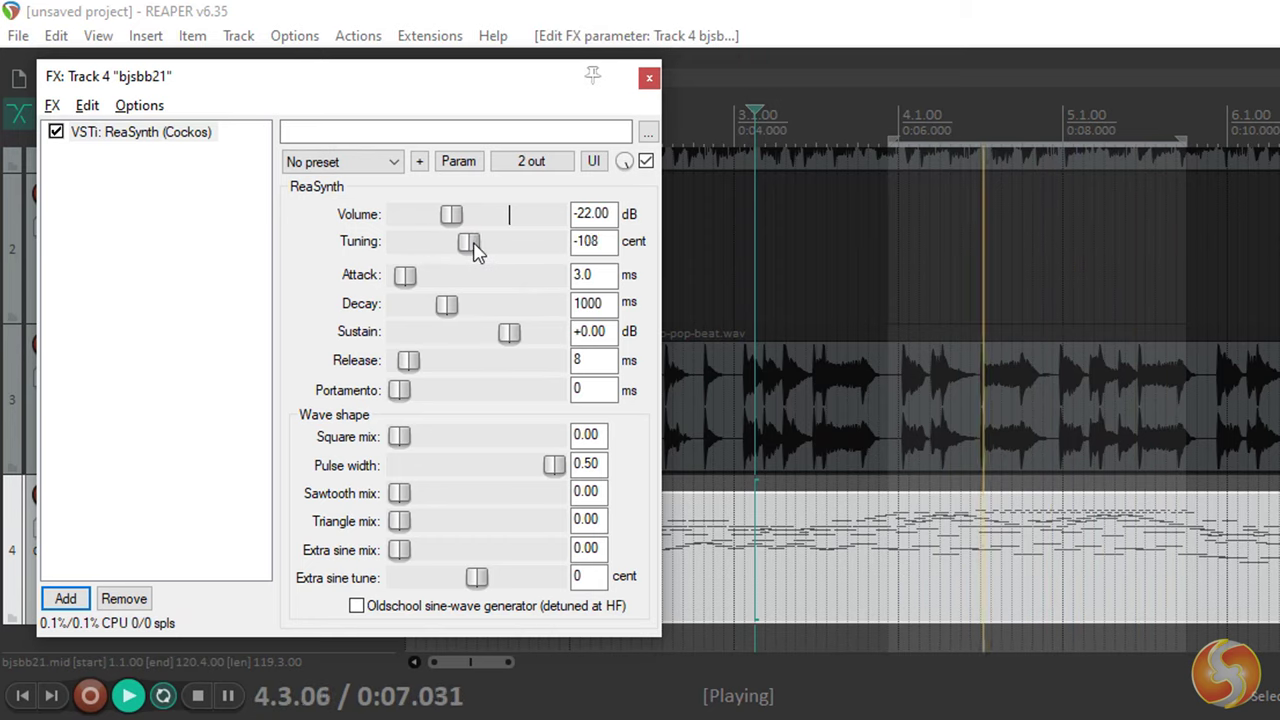
{"action": "double_click", "coordinate": [586, 241]}
{"action": "type", "text": "0"}
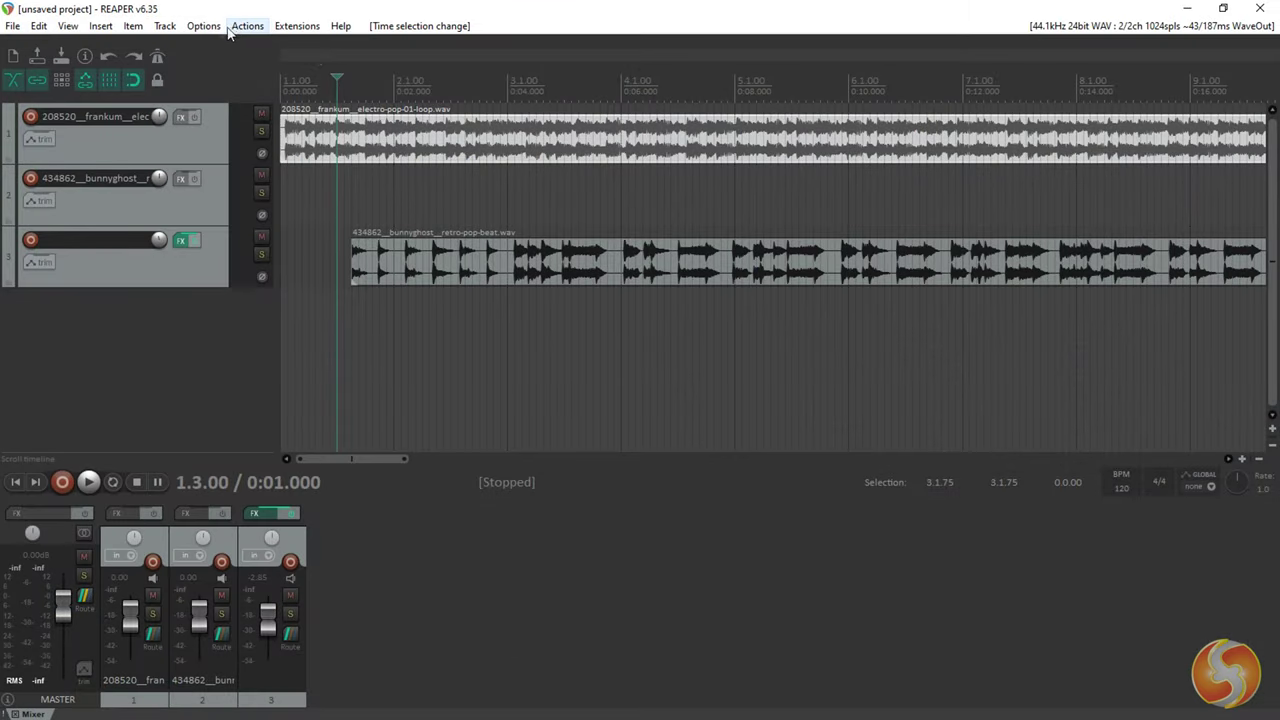
- Check the MIDI Devices page in Preferences
{"action": "left_click", "coordinate": [220, 27]}
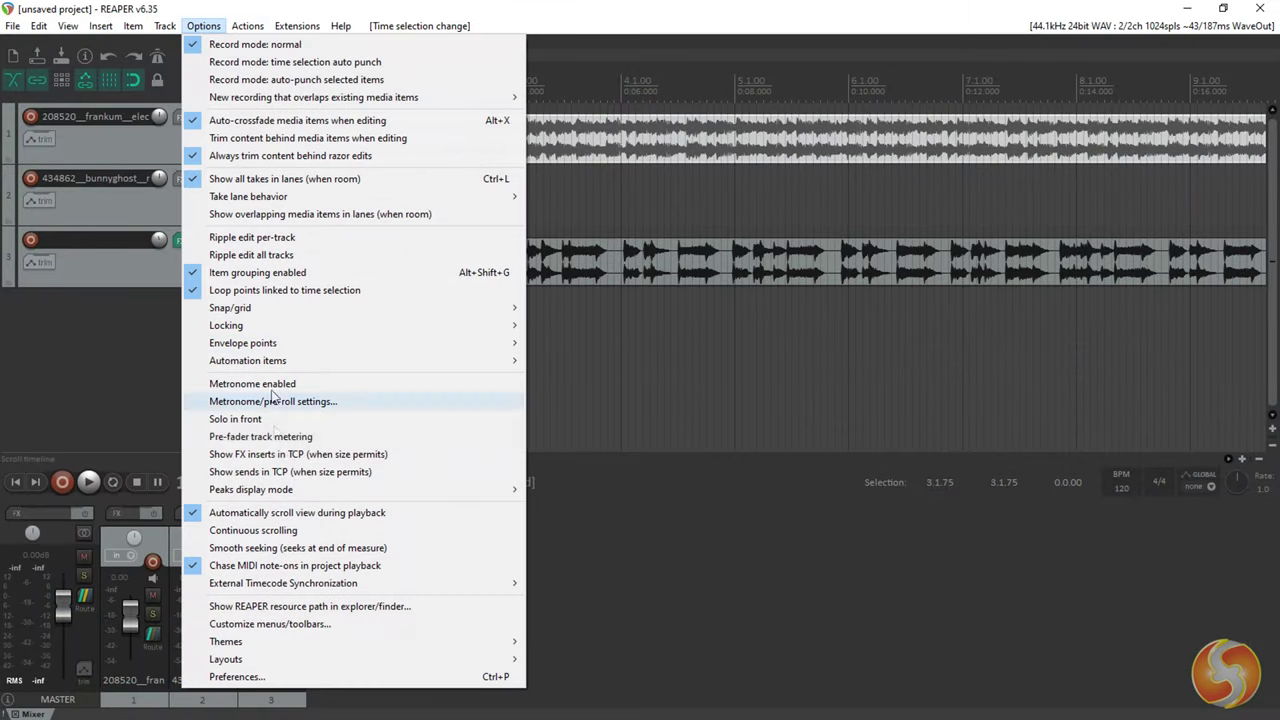
{"action": "left_click", "coordinate": [237, 677]}
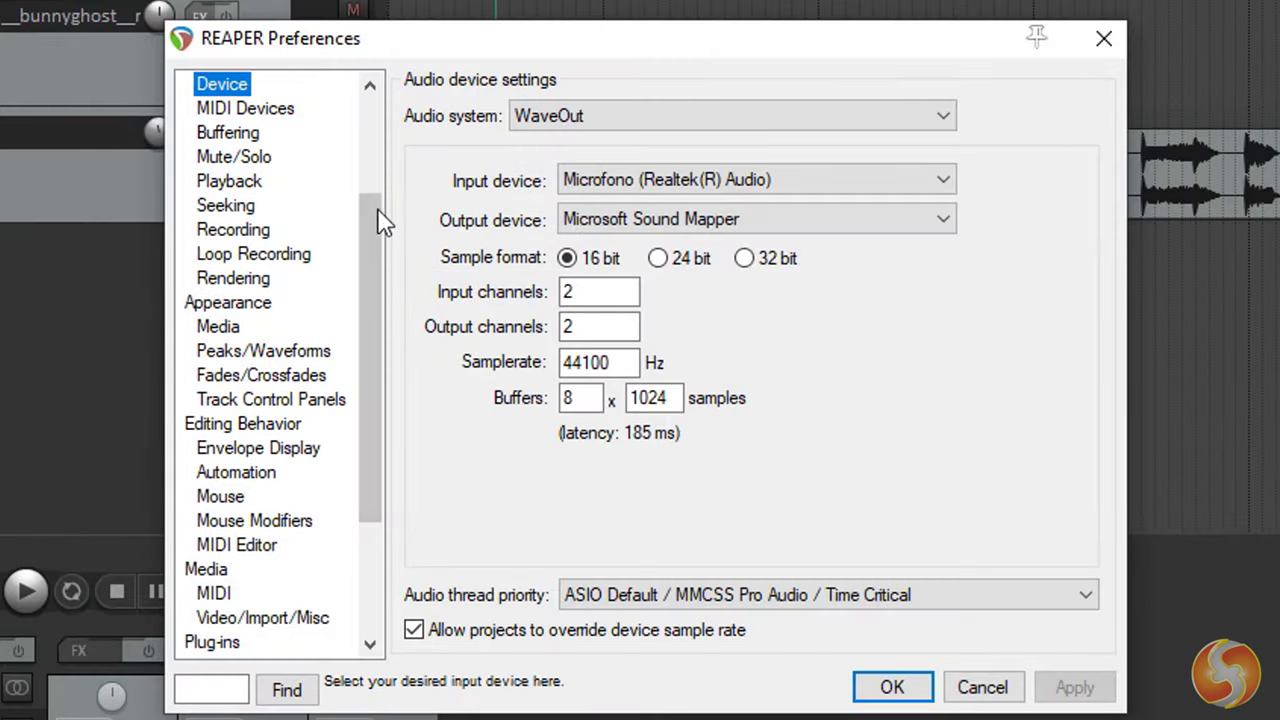
{"action": "left_click_drag", "start_coordinate": [368, 220], "coordinate": [363, 94]}
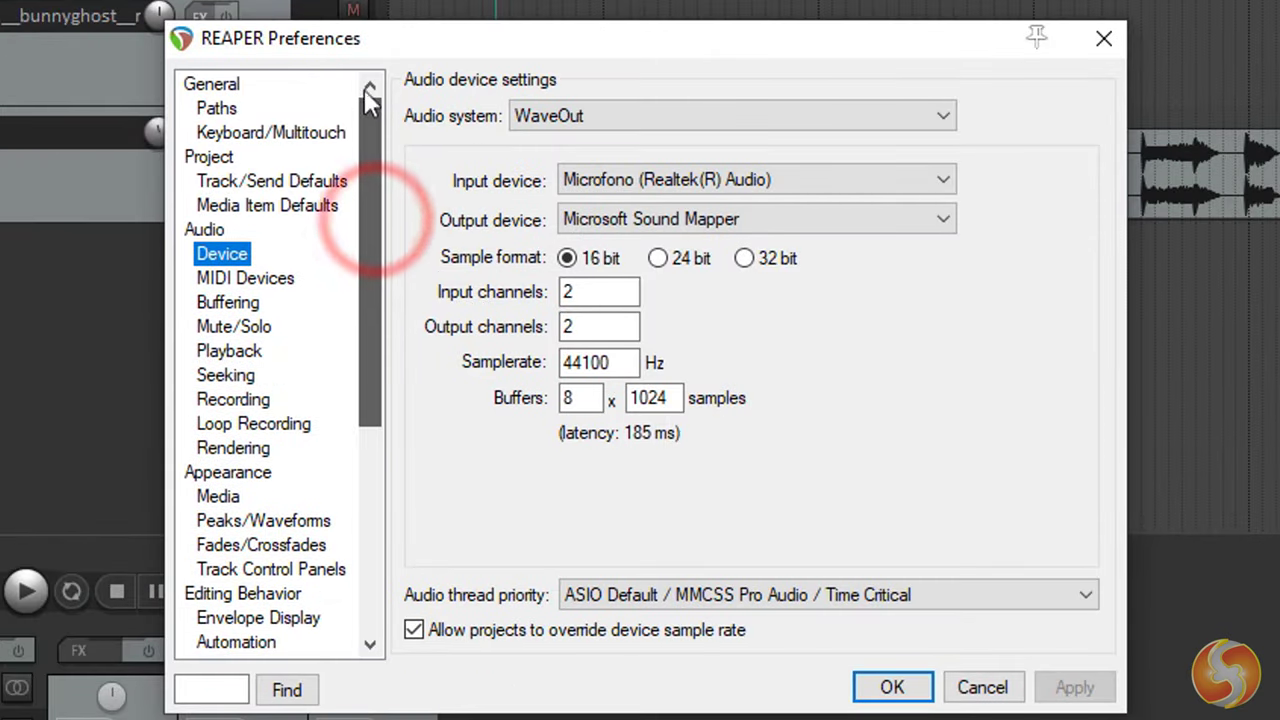
{"action": "left_click", "coordinate": [250, 282]}
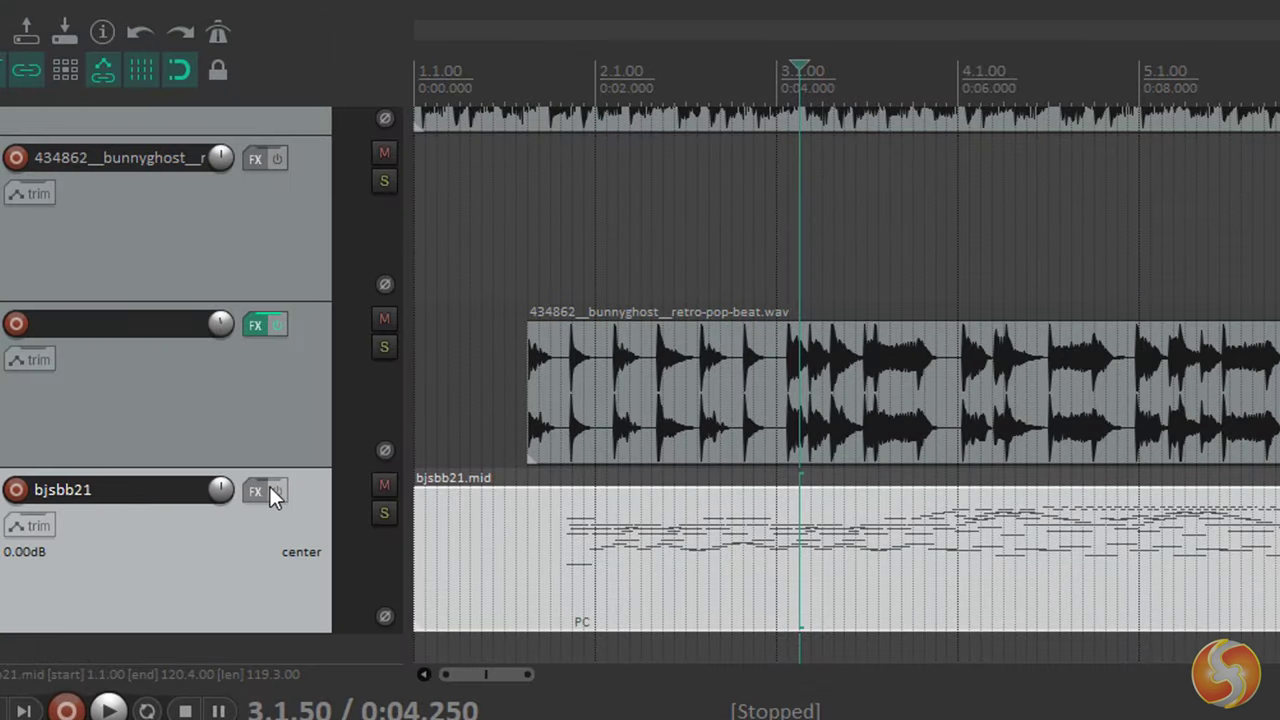
- Add the ReaSynth instrument to the bjsbb21 track's effects chain
{"action": "left_click", "coordinate": [259, 489]}
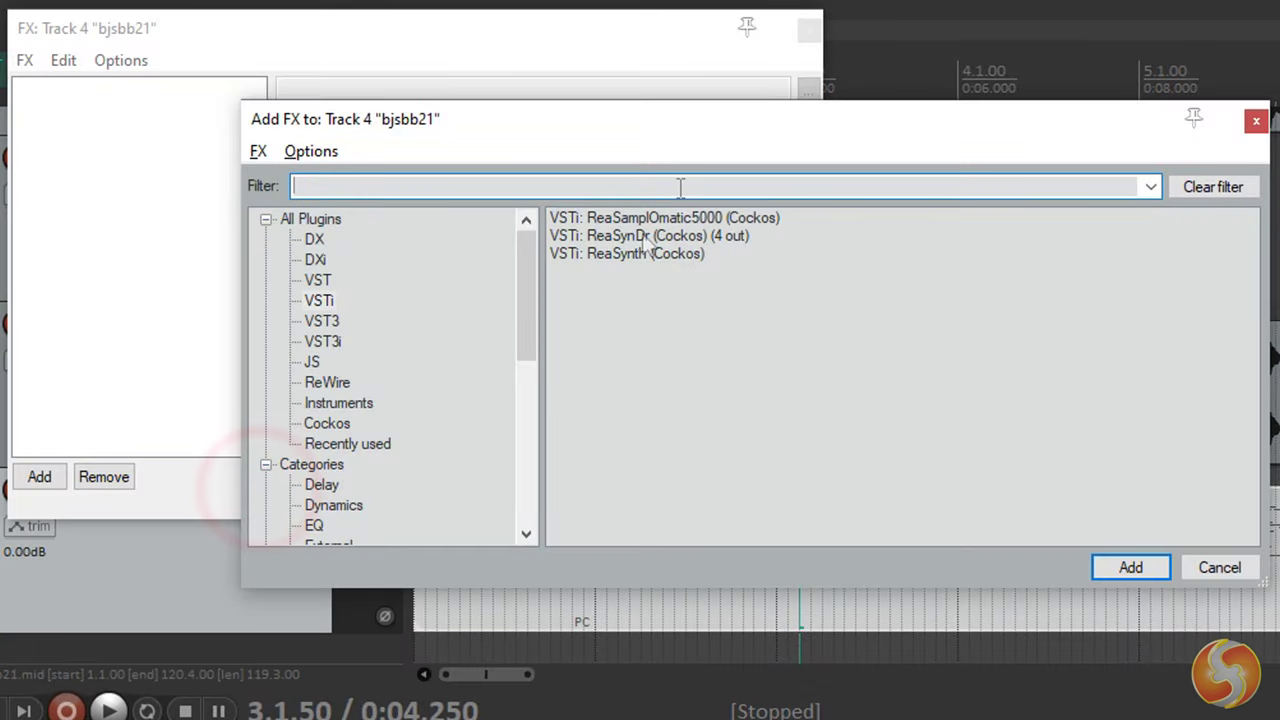
{"action": "left_click", "coordinate": [672, 256]}
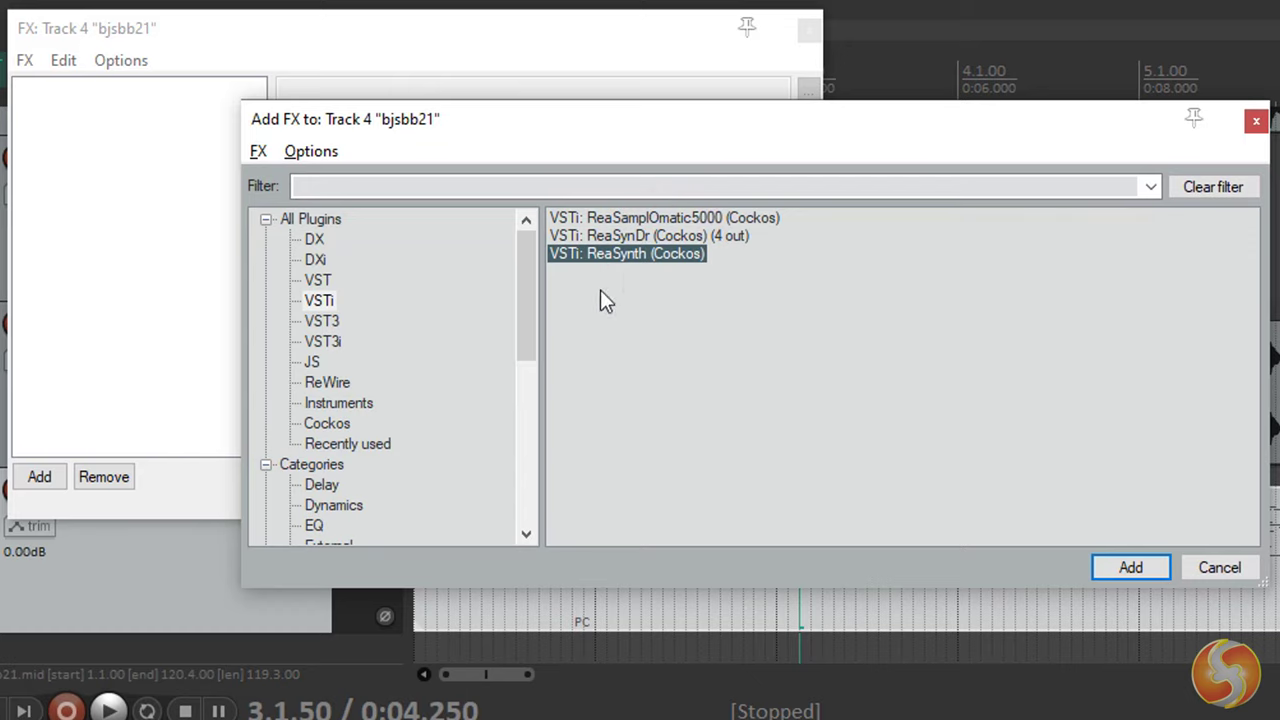
{"action": "left_click", "coordinate": [1153, 579]}
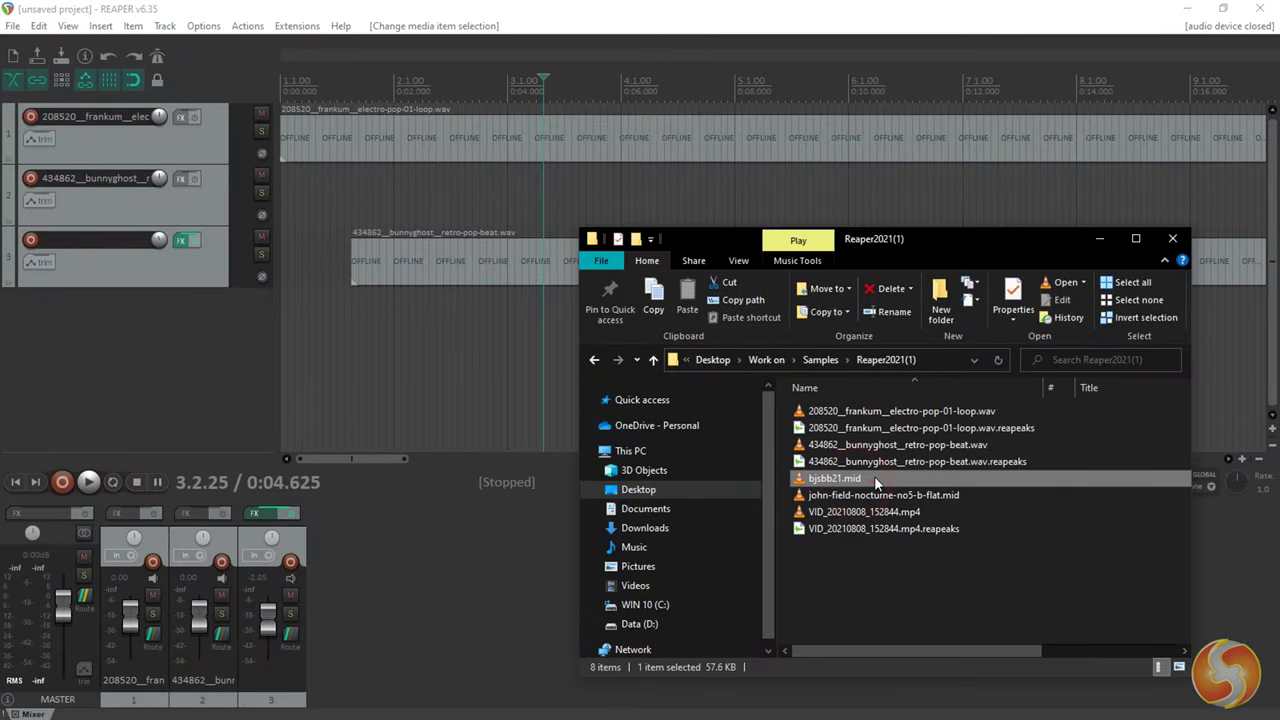
- Import bjsbb21.mid into the arrangement as a multichannel item on a single track
{"action": "left_click_drag", "start_coordinate": [876, 482], "coordinate": [470, 358]}
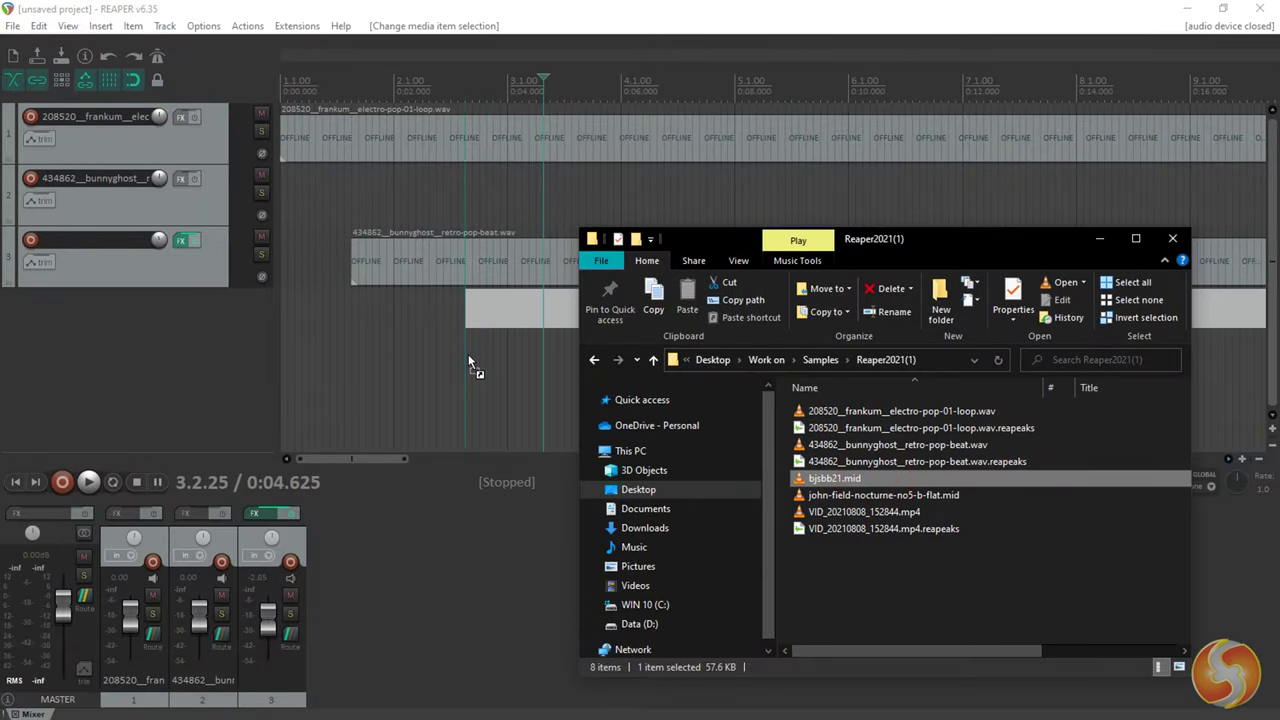
{"action": "left_click_drag", "start_coordinate": [283, 322], "coordinate": [281, 314]}
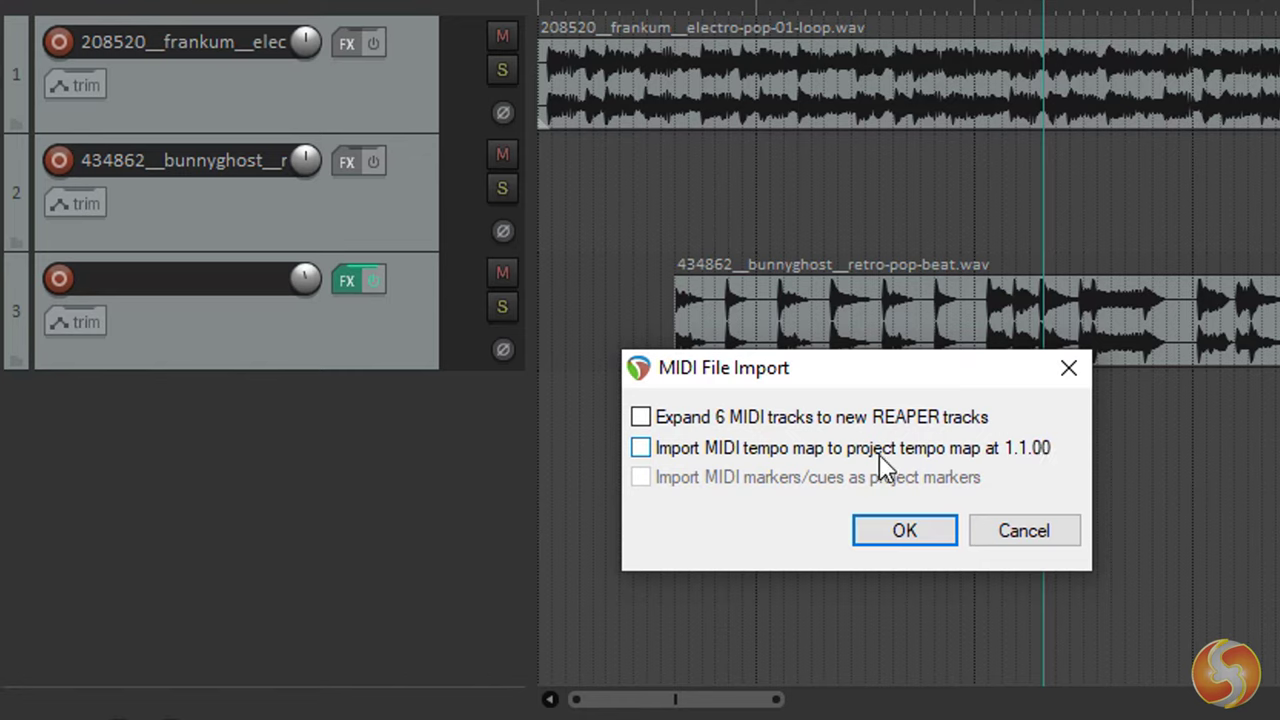
{"action": "left_click", "coordinate": [905, 533]}
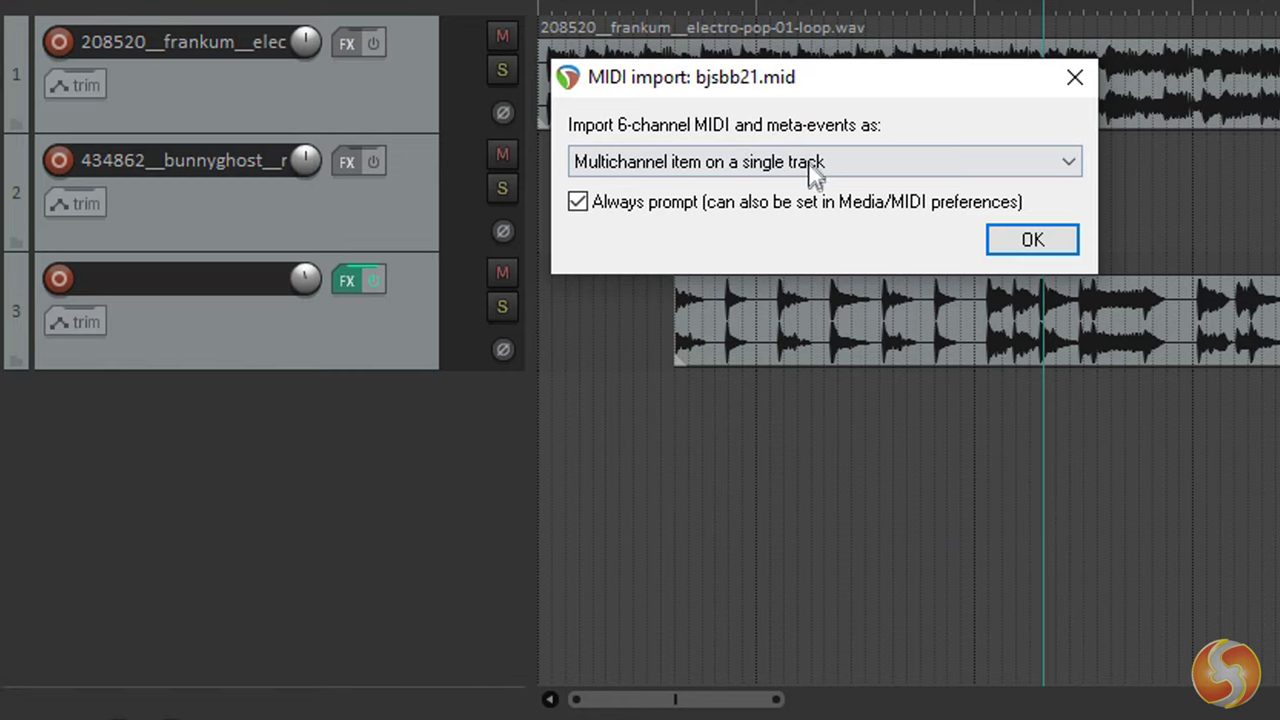
{"action": "left_click", "coordinate": [812, 170]}
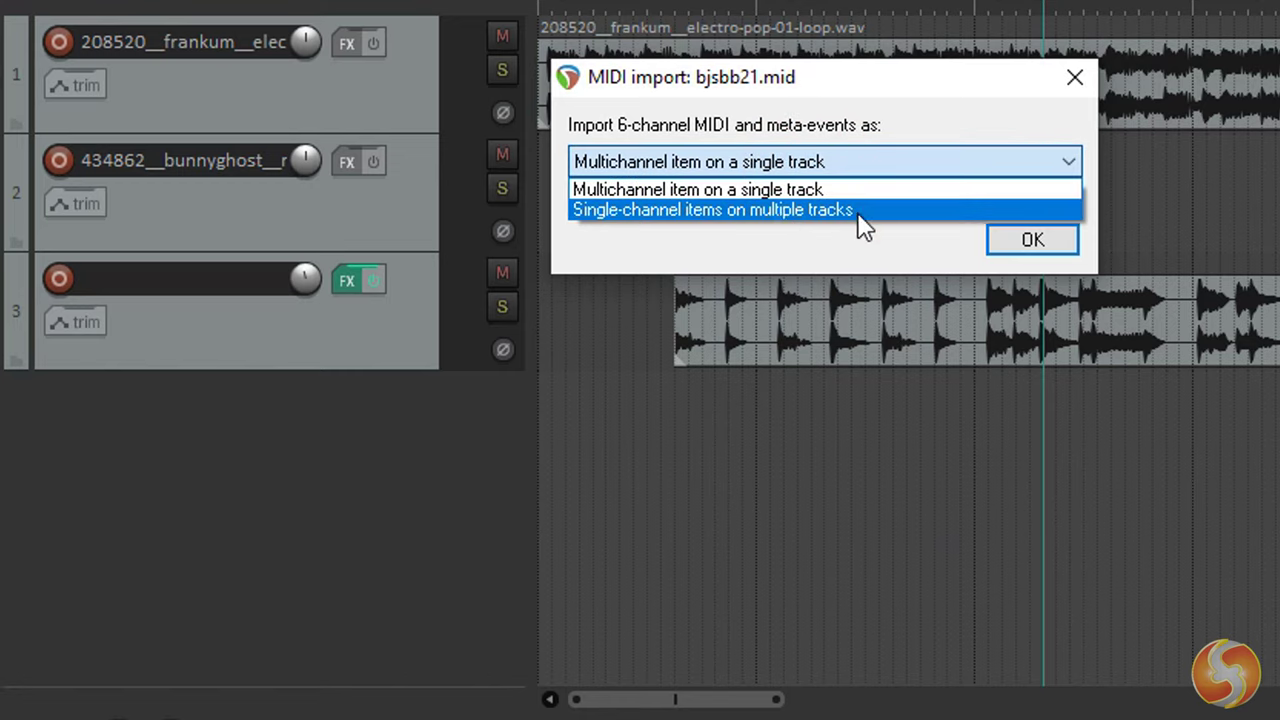
{"action": "left_click", "coordinate": [860, 192]}
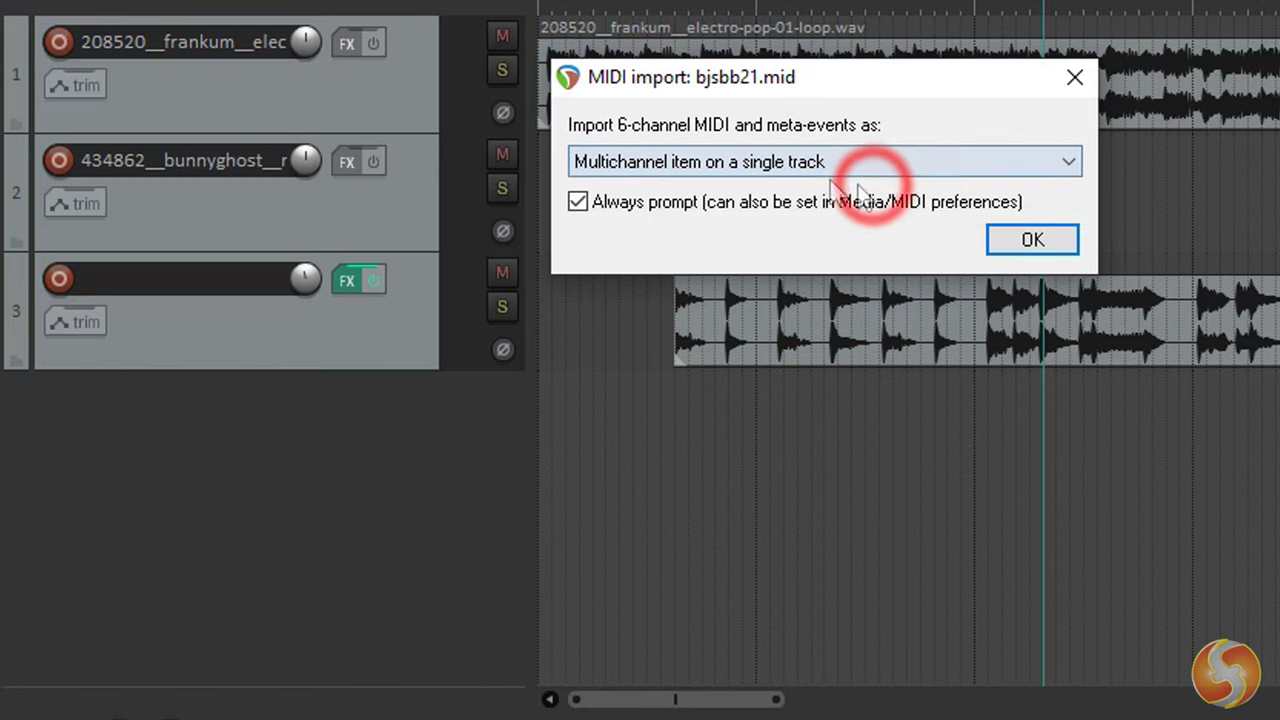
{"action": "left_click", "coordinate": [1058, 243]}
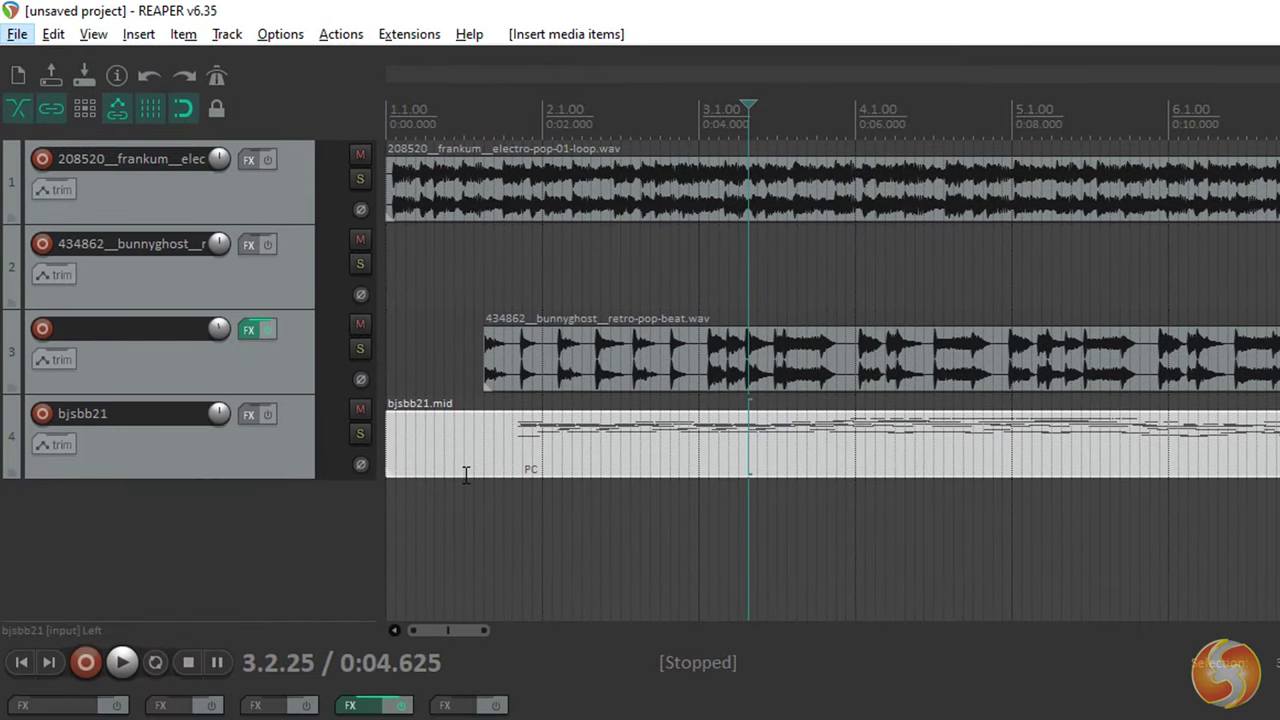
- Select the bjsbb21.mid item and load ReaSynth onto track 4
{"action": "left_click", "coordinate": [528, 498]}
{"action": "scroll", "coordinate": [513, 549], "scroll_direction": "up", "scroll_amount": 5}
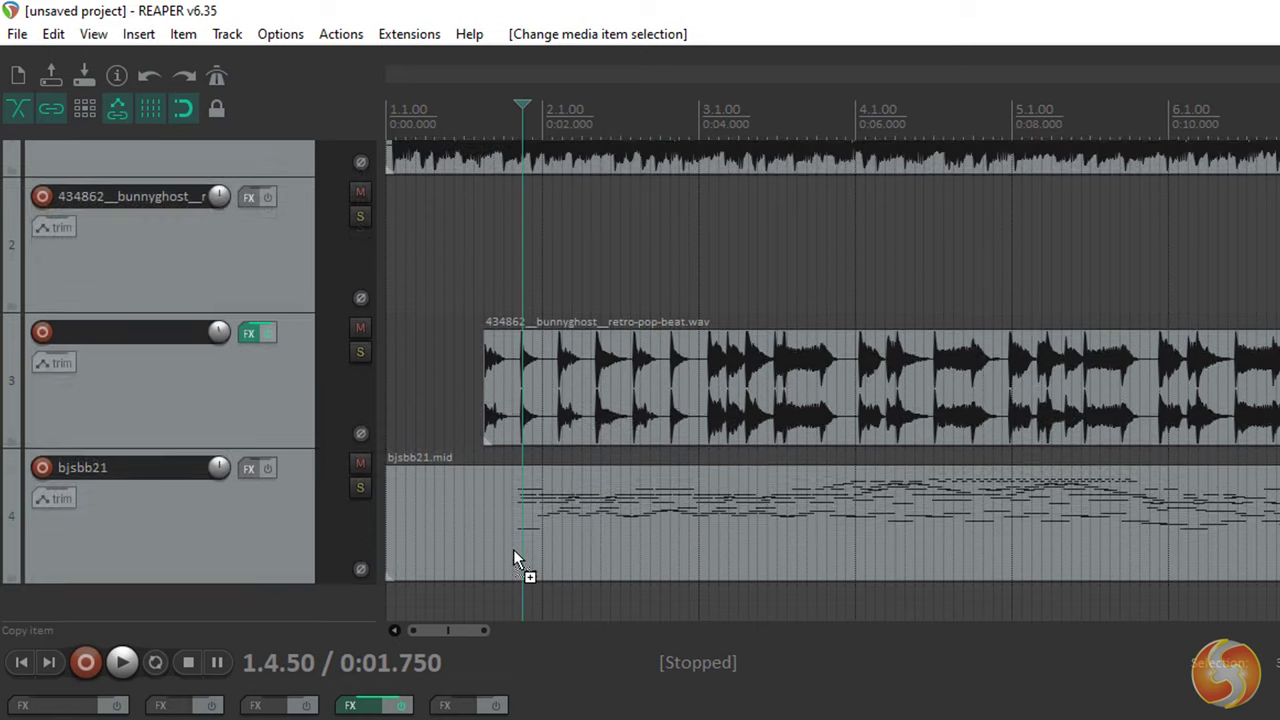
{"action": "left_click", "coordinate": [718, 538]}
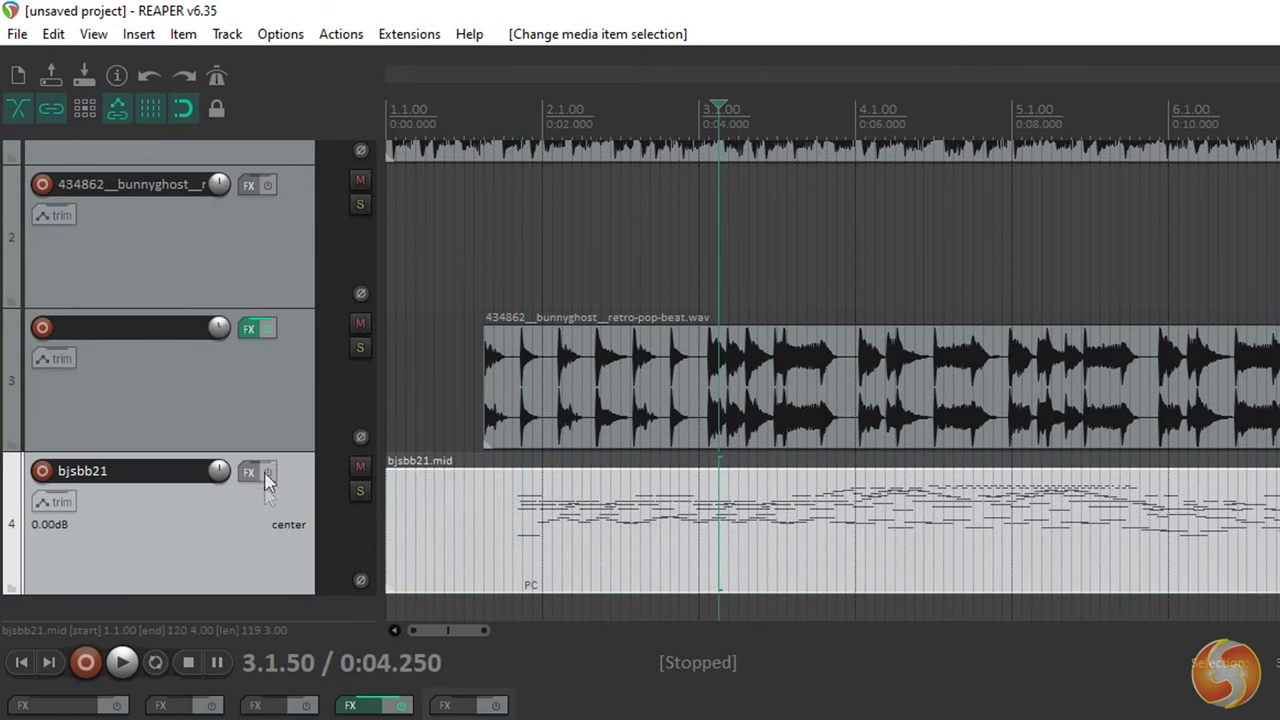
{"action": "left_click", "coordinate": [254, 477]}
{"action": "left_click", "coordinate": [303, 307]}
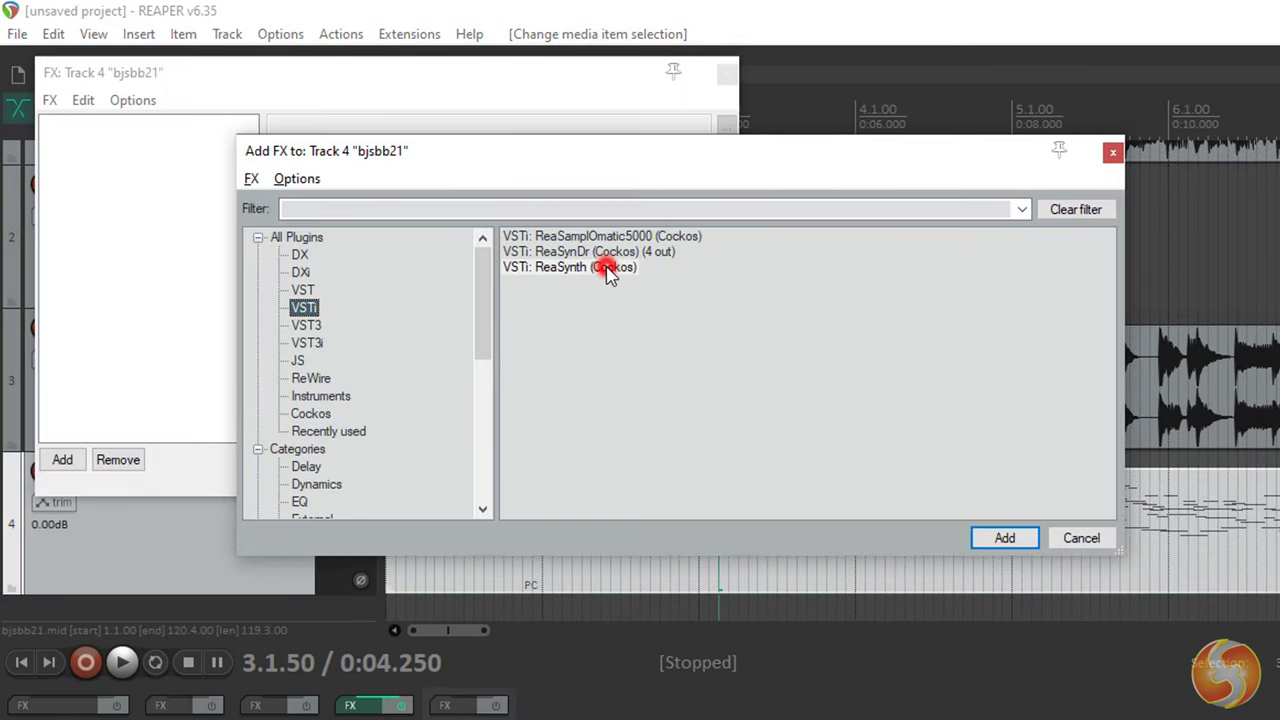
{"action": "left_click", "coordinate": [606, 268]}
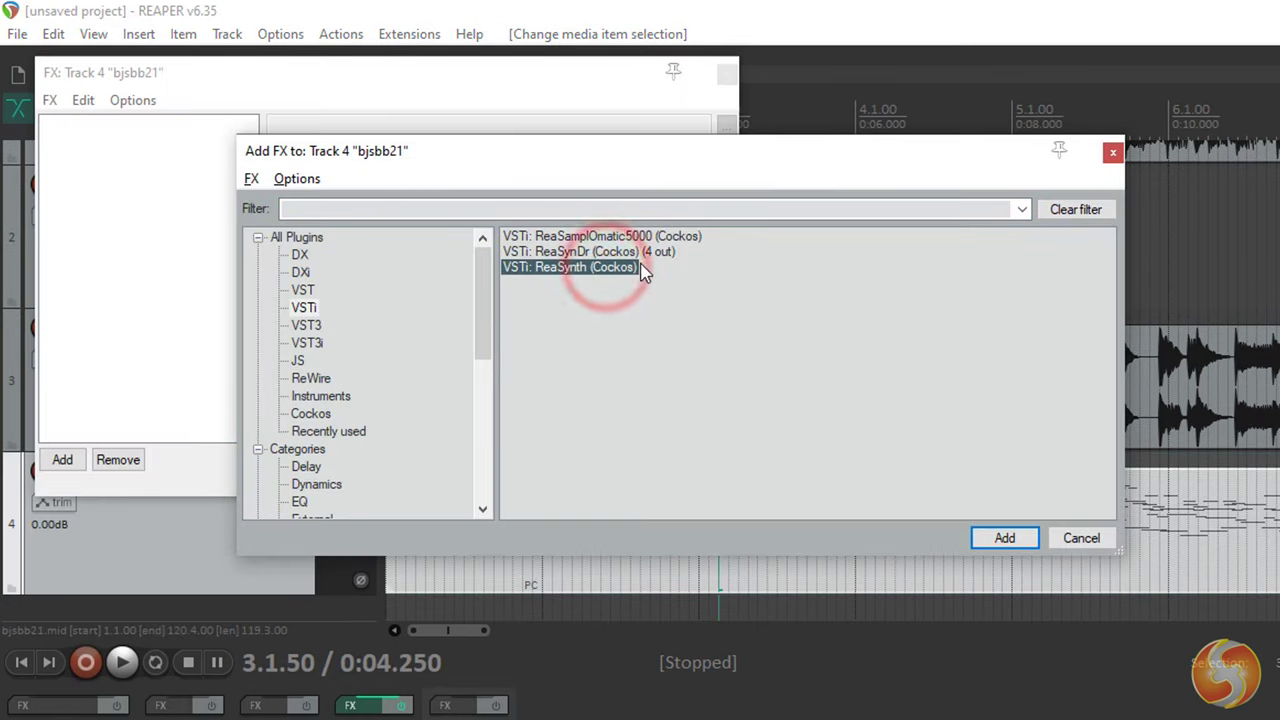
{"action": "left_click", "coordinate": [1020, 544]}
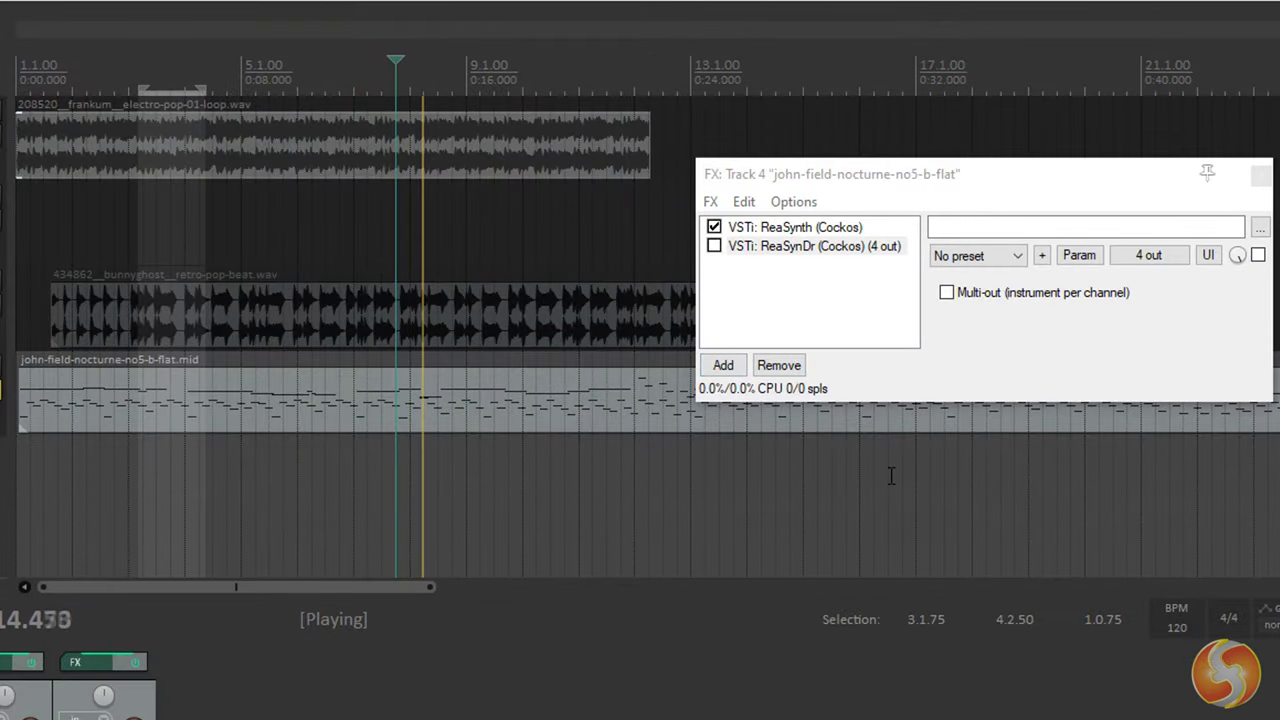
- Set ReaSynth's Attack to 150.5 ms and its Volume to -8.92 dB
{"action": "left_click", "coordinate": [800, 247]}
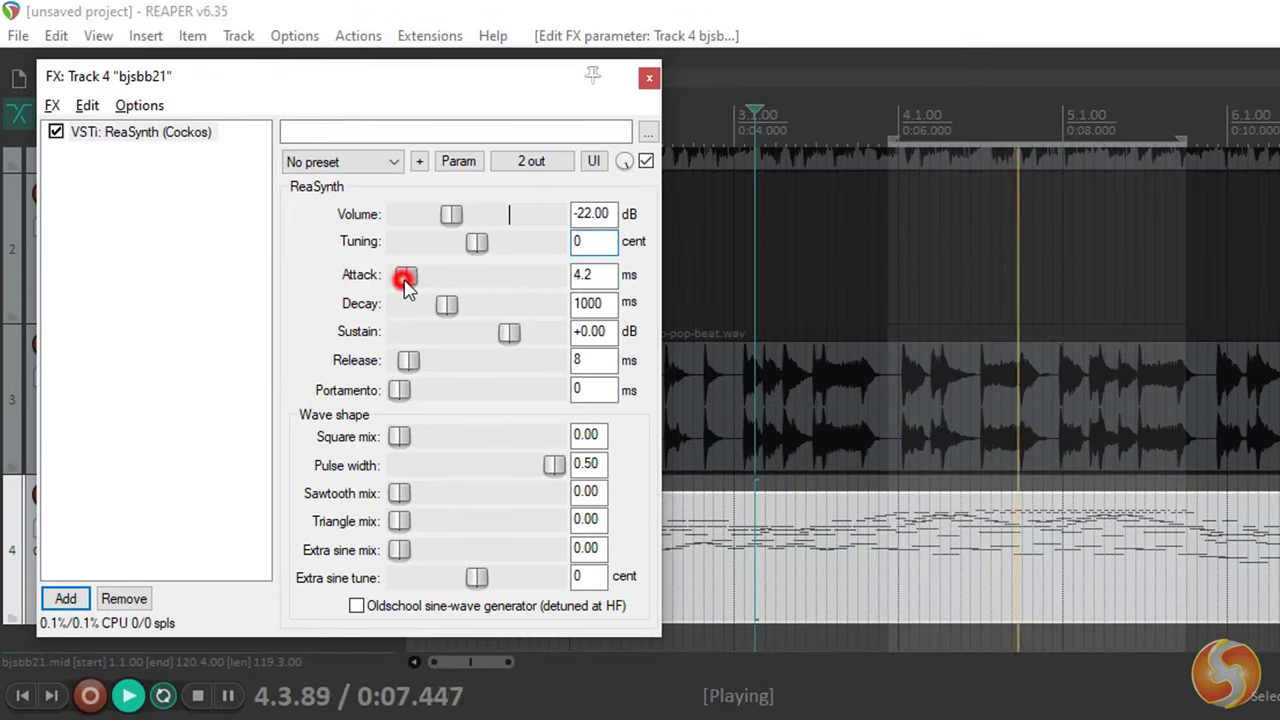
{"action": "left_click_drag", "start_coordinate": [400, 277], "coordinate": [484, 306]}
{"action": "left_click_drag", "start_coordinate": [451, 214], "coordinate": [481, 226]}
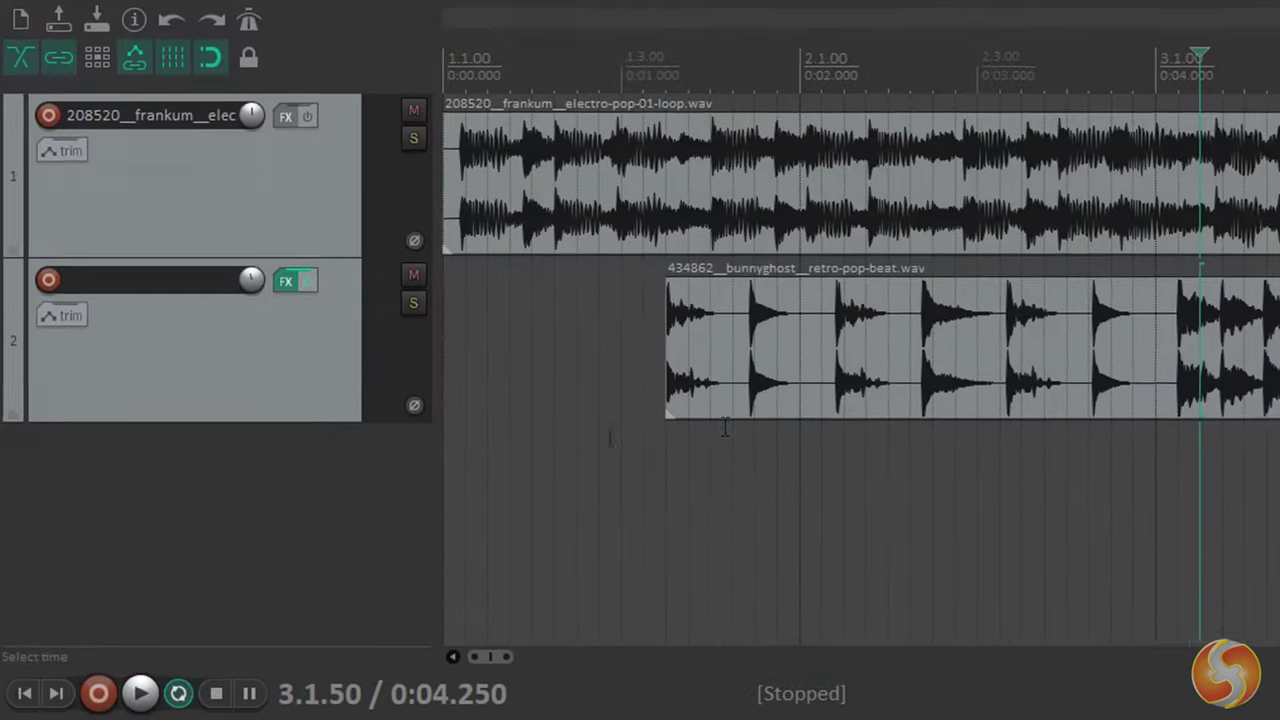
- Insert a new track 3 with the ReaSynth (Cocks) virtual instrument and disarm its recording
{"action": "left_click", "coordinate": [251, 458]}
{"action": "right_click", "coordinate": [264, 450]}
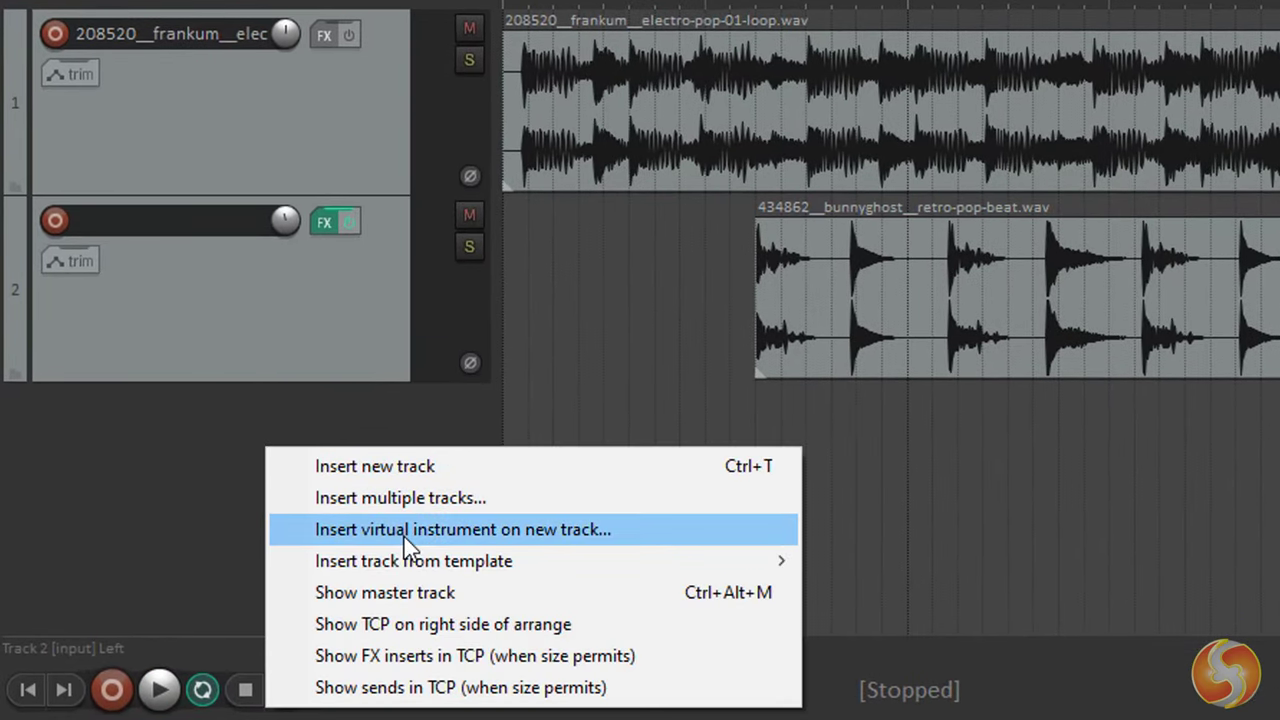
{"action": "left_click", "coordinate": [579, 531]}
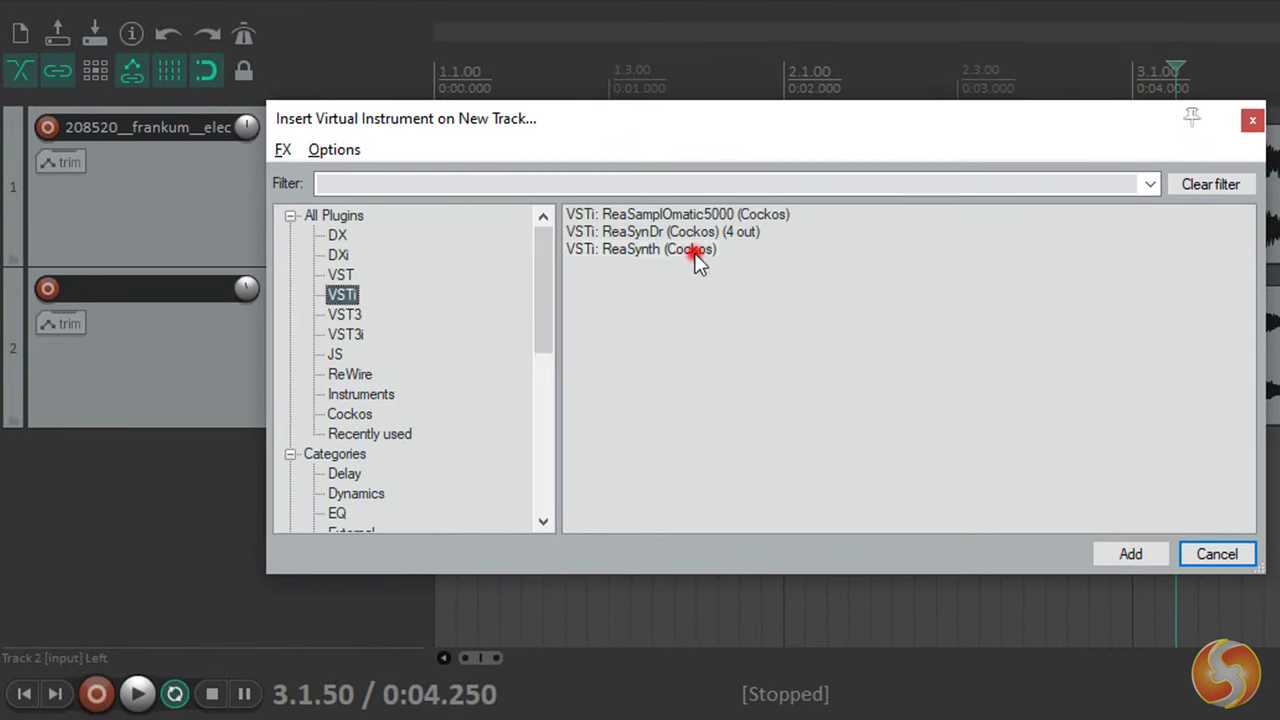
{"action": "left_click", "coordinate": [798, 174]}
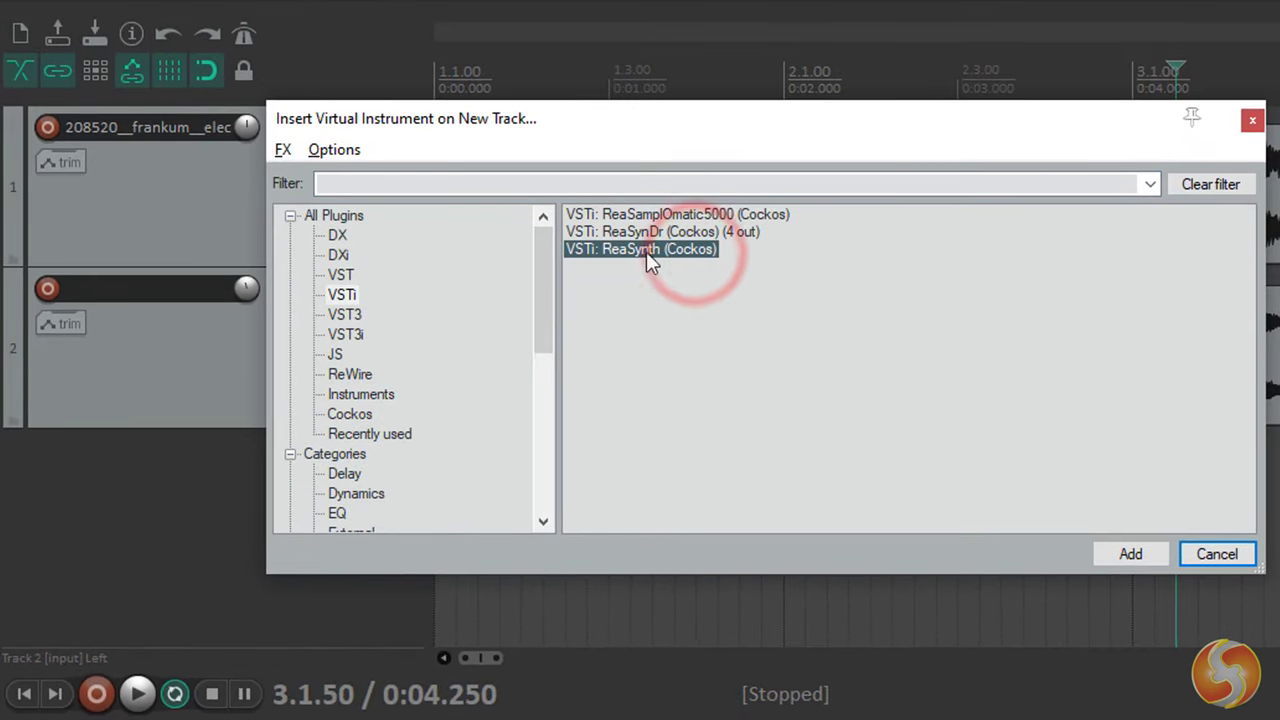
{"action": "left_click", "coordinate": [1131, 555]}
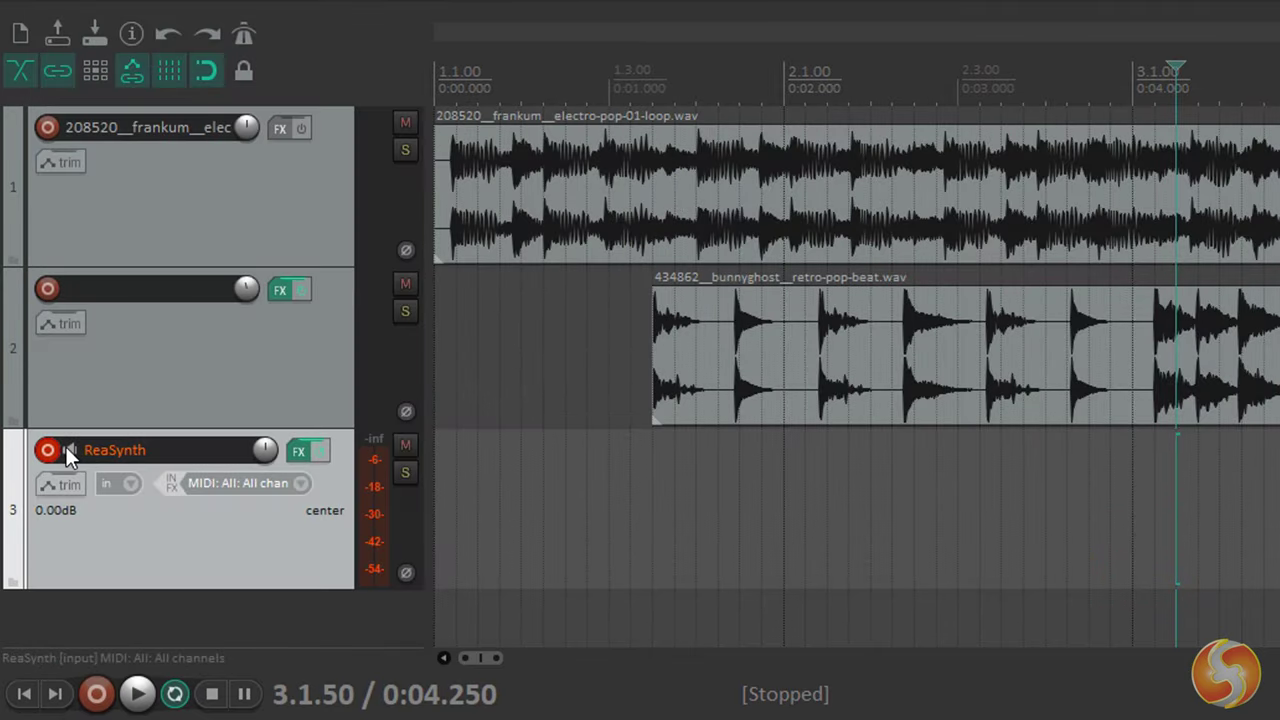
{"action": "left_click", "coordinate": [48, 450]}
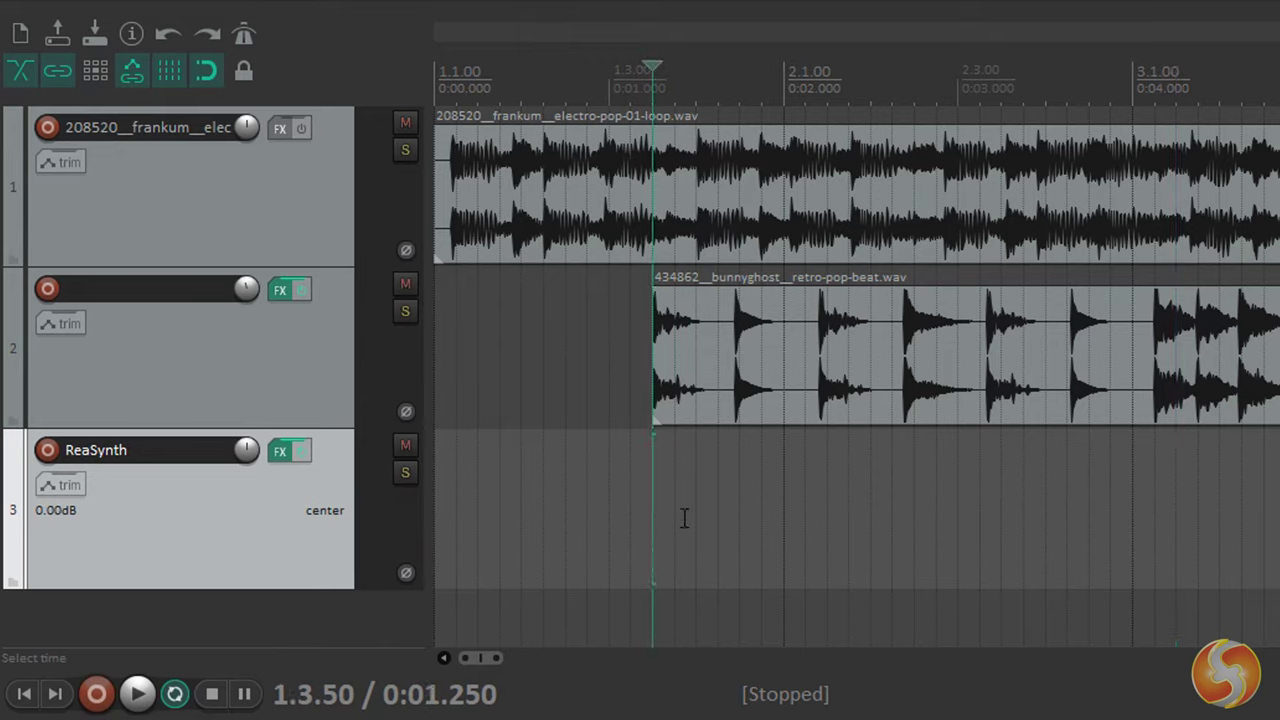
- Draw an empty MIDI item on the ReaSynth track and sketch two short notes inline
{"action": "left_click_drag", "start_coordinate": [692, 517], "coordinate": [1124, 540]}
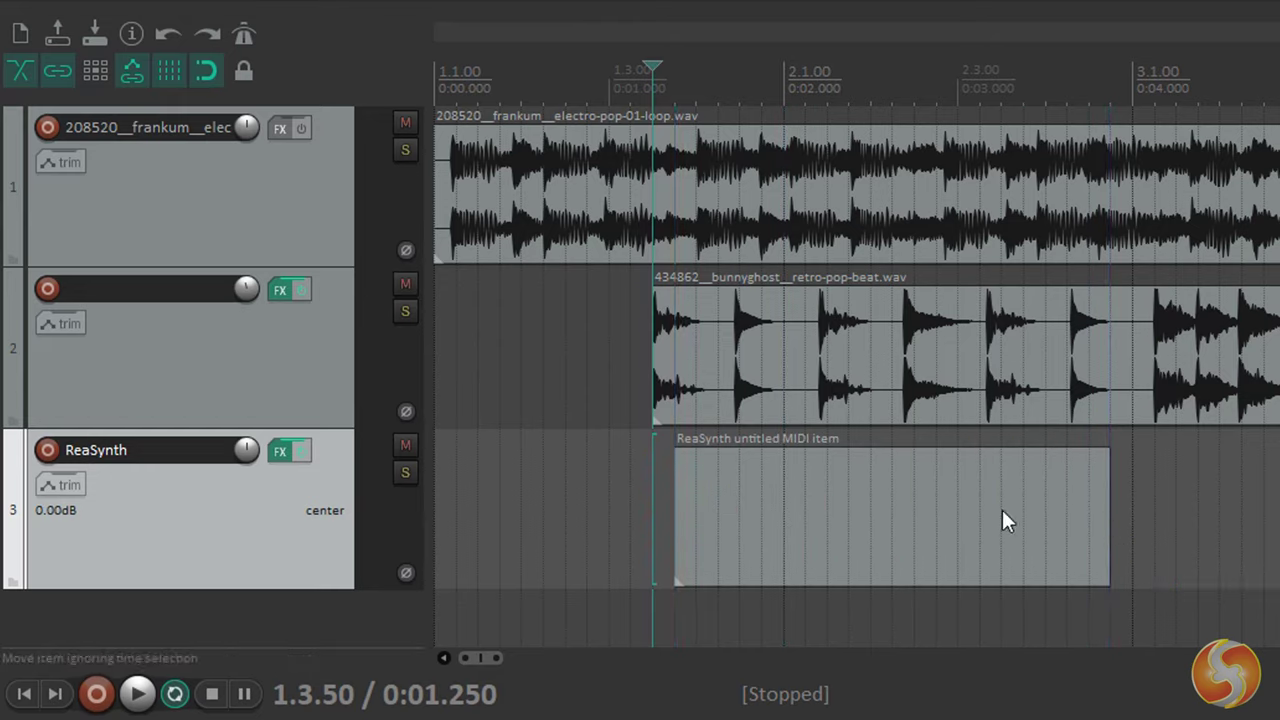
{"action": "left_click", "coordinate": [913, 528]}
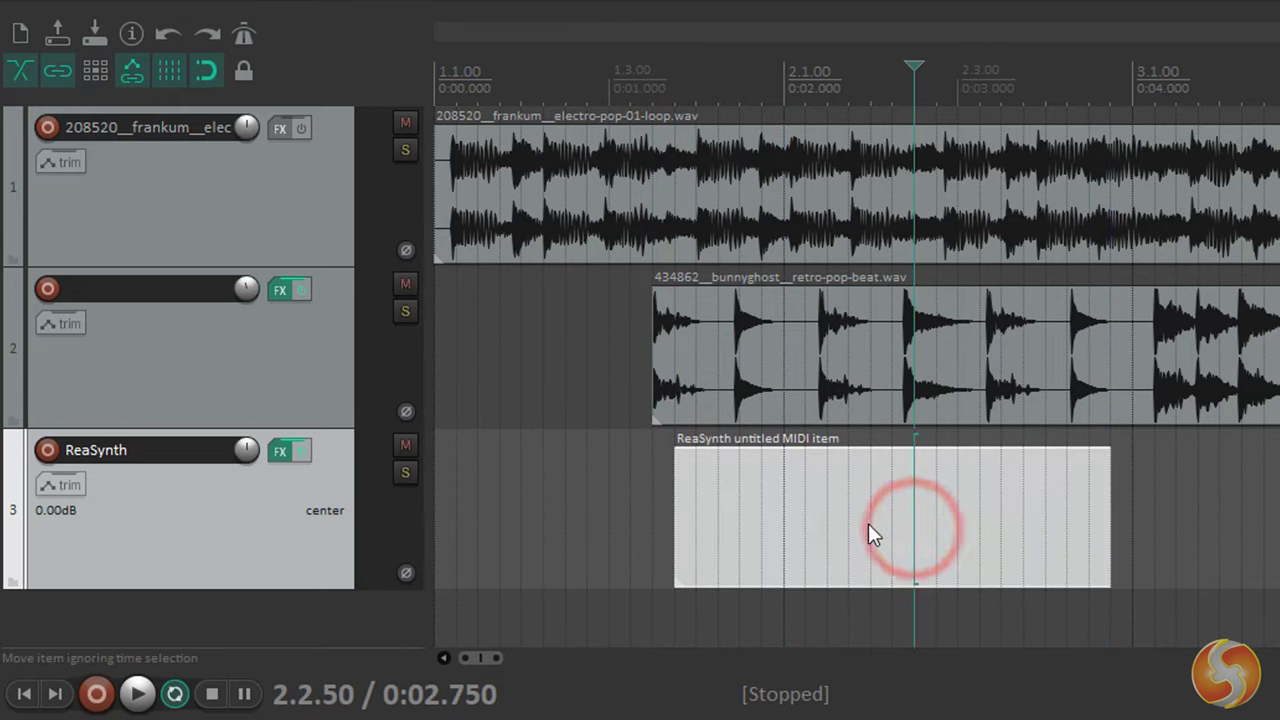
{"action": "double_click", "coordinate": [922, 528]}
{"action": "left_click", "coordinate": [742, 517]}
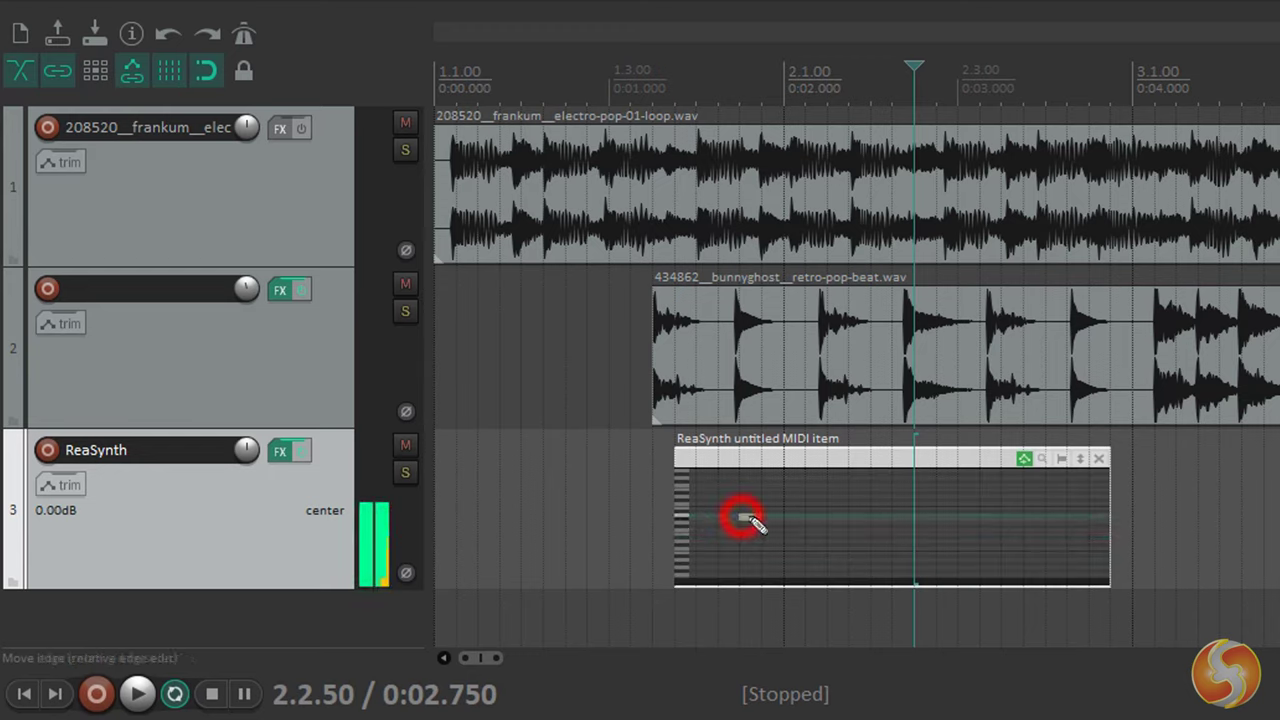
{"action": "left_click_drag", "start_coordinate": [778, 504], "coordinate": [805, 511]}
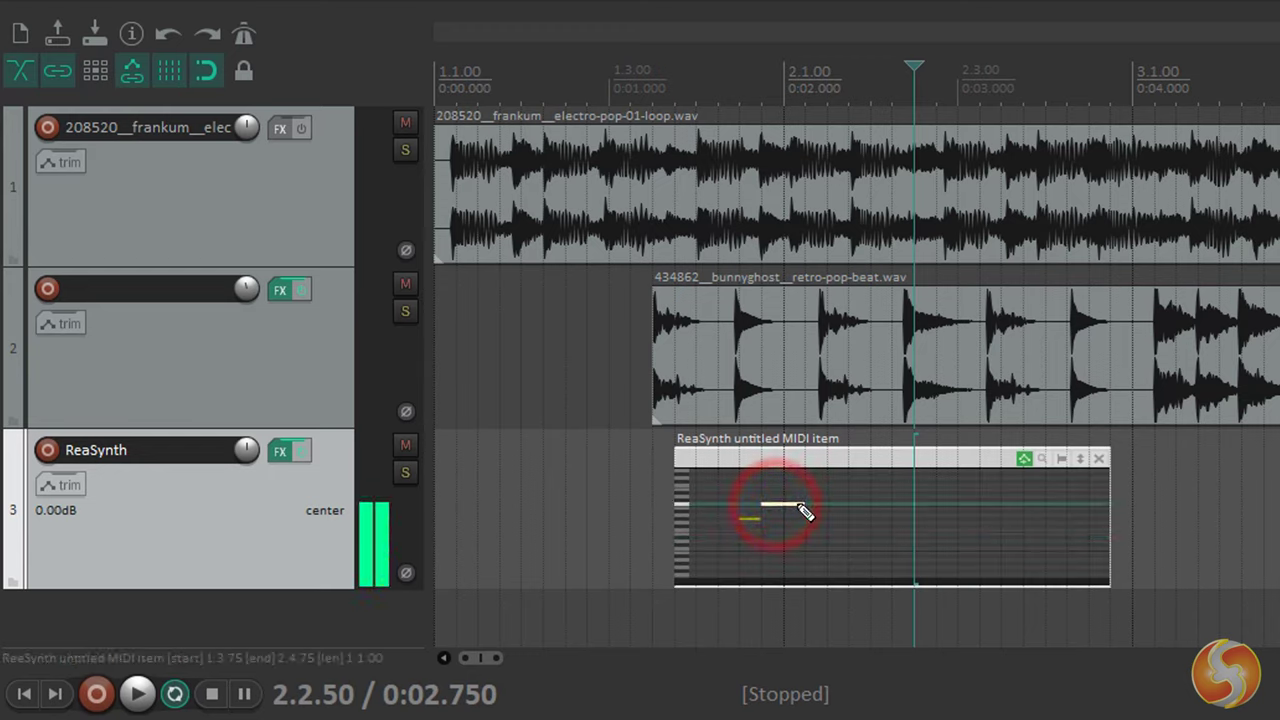
{"action": "left_click", "coordinate": [848, 462]}
- Open the item in the full MIDI editor and audition piano-roll pitches, ending on A#4
{"action": "double_click", "coordinate": [900, 457]}
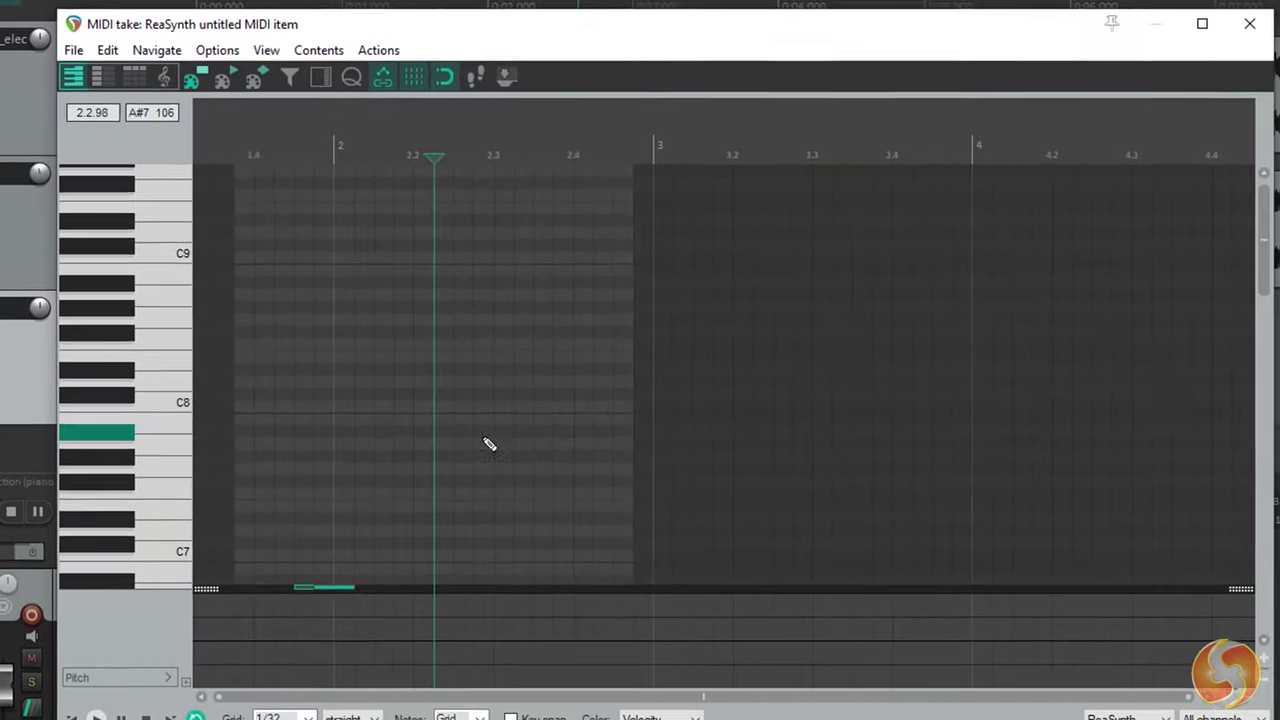
{"action": "left_click_drag", "start_coordinate": [1263, 240], "coordinate": [1266, 399]}
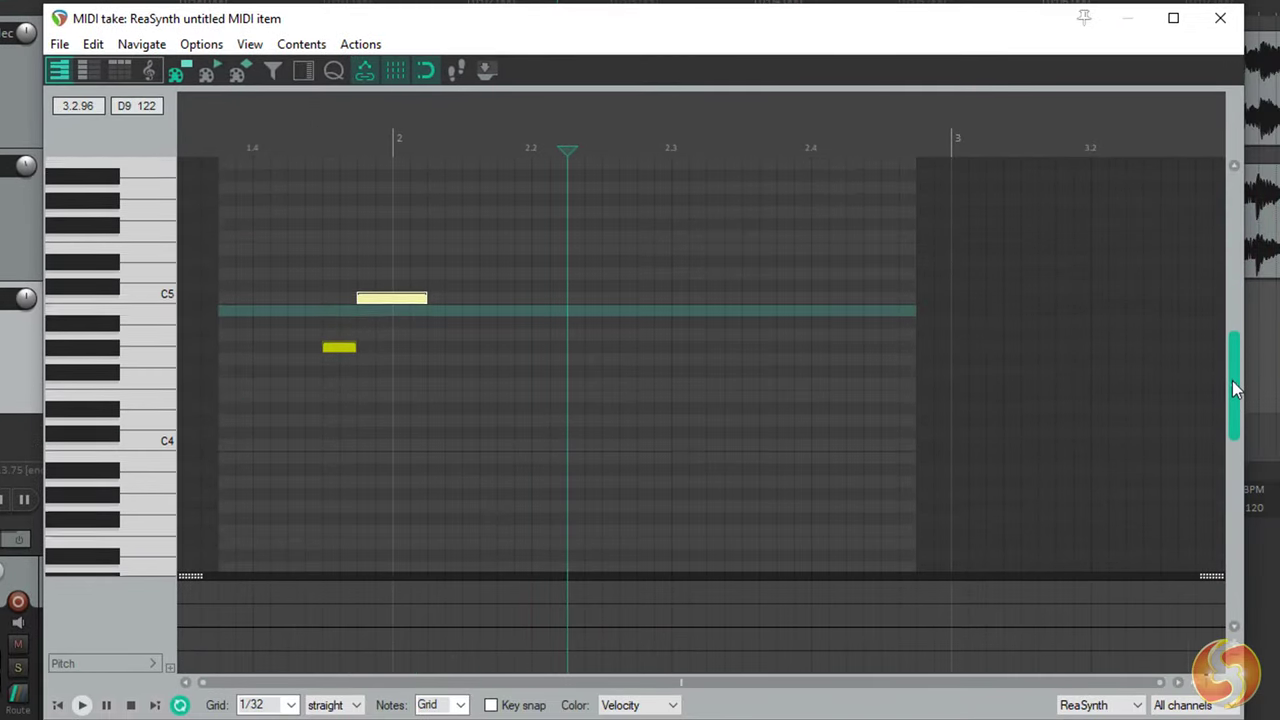
{"action": "scroll", "coordinate": [356, 360], "scroll_direction": "up", "scroll_amount": 1}
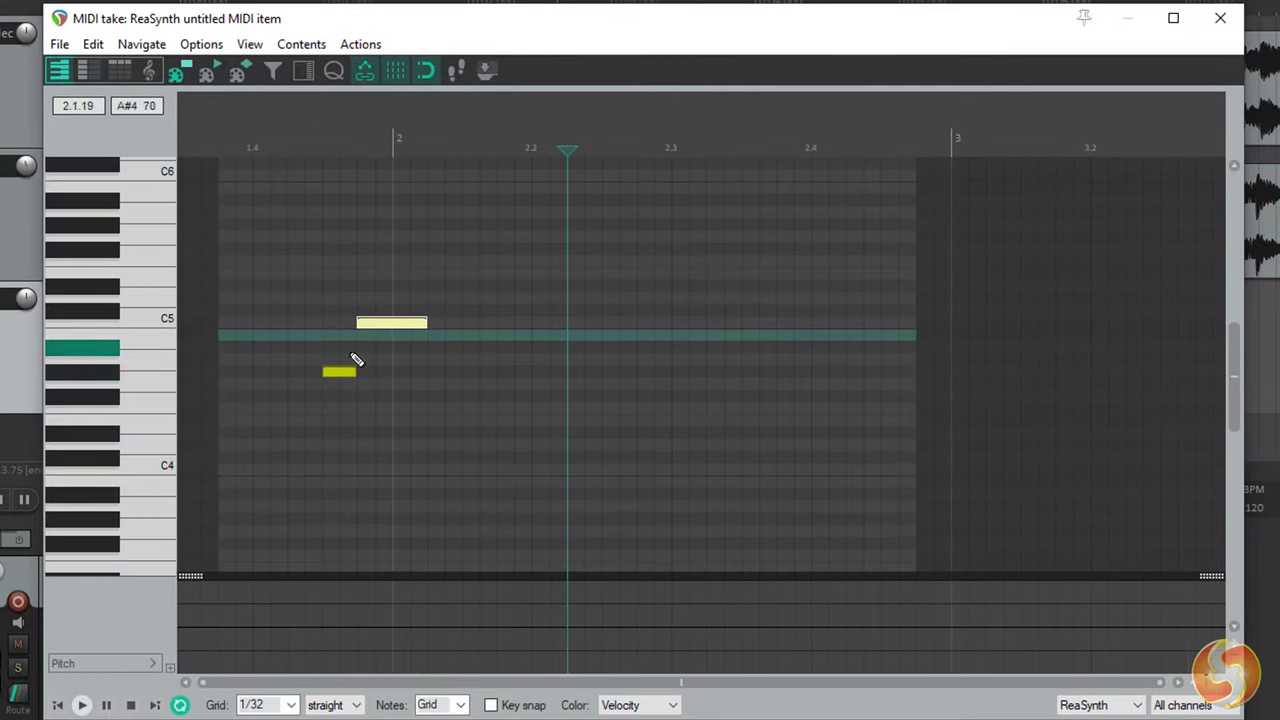
{"action": "left_click", "coordinate": [137, 323]}
{"action": "left_click", "coordinate": [157, 237]}
{"action": "left_click", "coordinate": [163, 188]}
{"action": "left_click", "coordinate": [149, 261]}
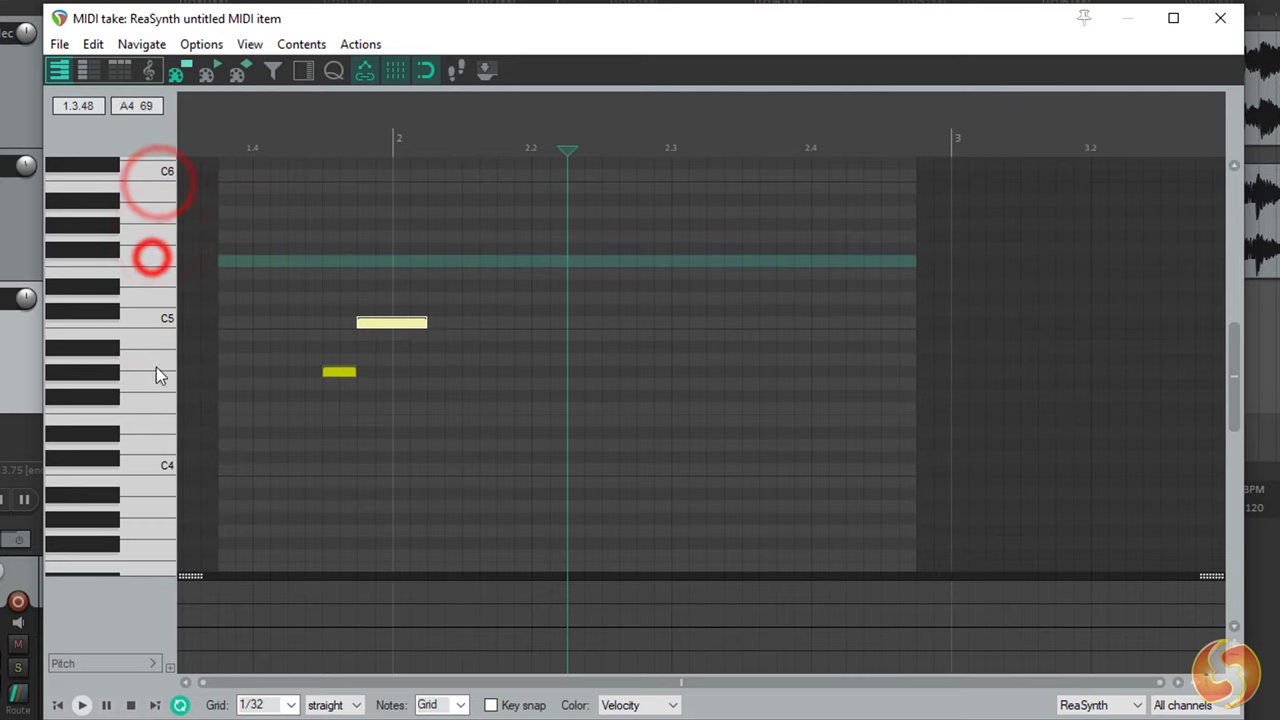
{"action": "left_click", "coordinate": [155, 383]}
{"action": "left_click", "coordinate": [153, 469]}
{"action": "left_click", "coordinate": [143, 507]}
{"action": "left_click", "coordinate": [145, 465]}
{"action": "left_click", "coordinate": [137, 383]}
{"action": "left_click", "coordinate": [137, 330]}
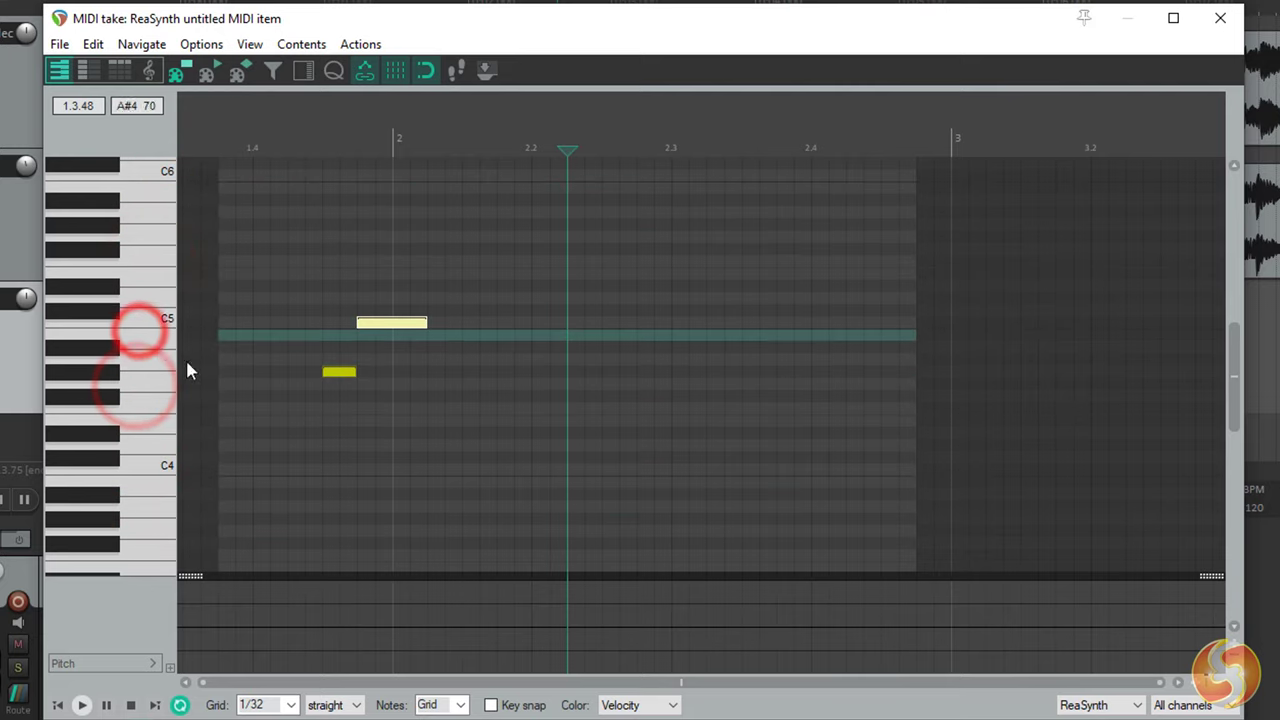
- Draw A#4, C5 and D5 notes after bar 2 and raise the first note to D5
{"action": "left_click_drag", "start_coordinate": [470, 349], "coordinate": [534, 357]}
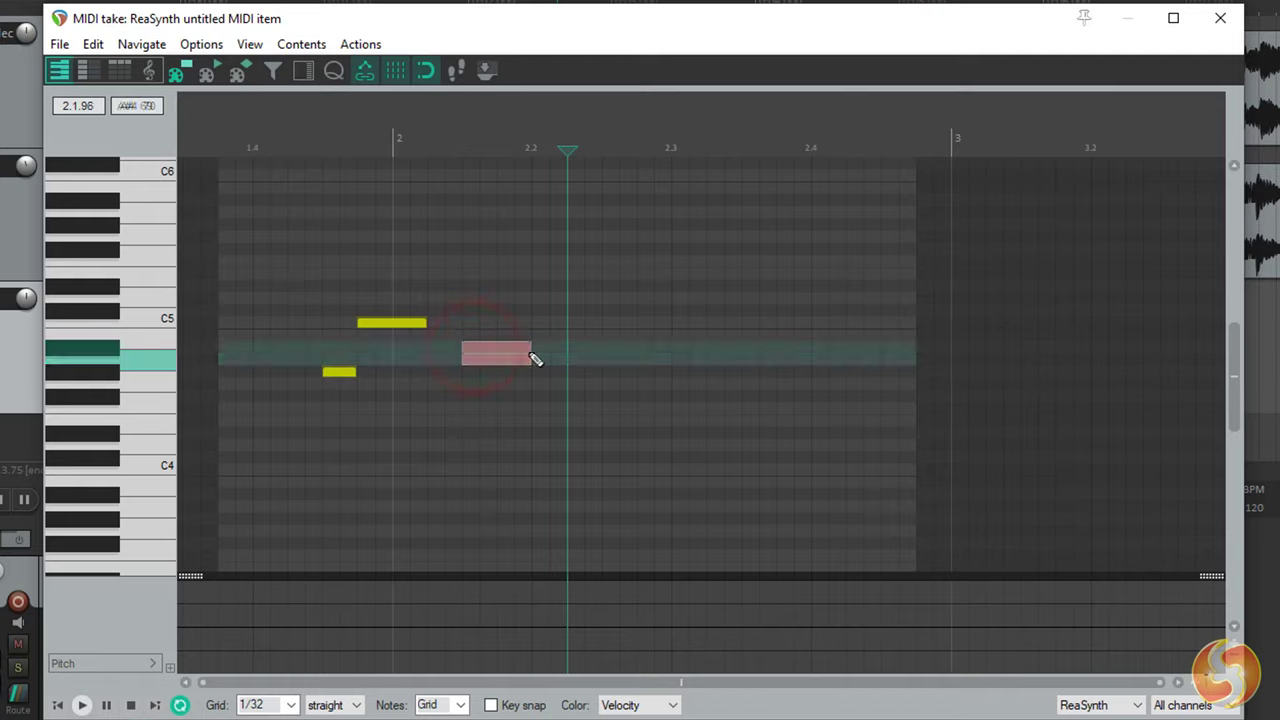
{"action": "left_click_drag", "start_coordinate": [588, 322], "coordinate": [612, 330]}
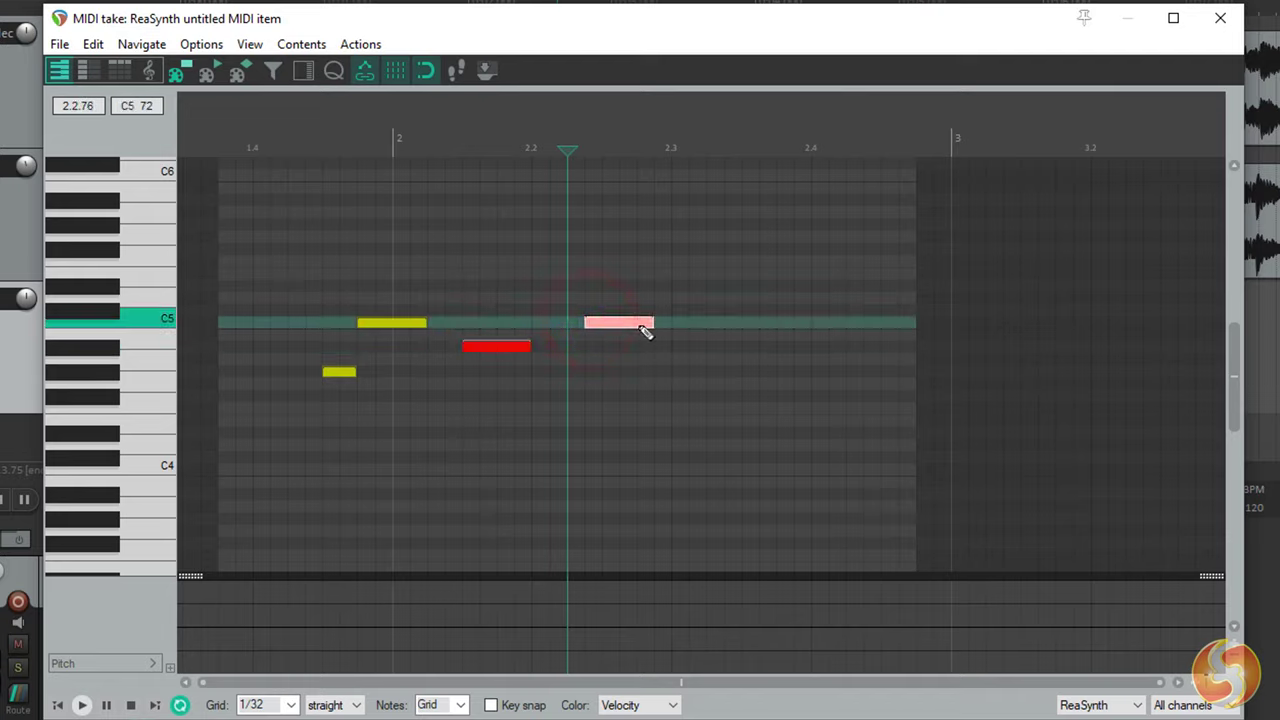
{"action": "left_click", "coordinate": [716, 298]}
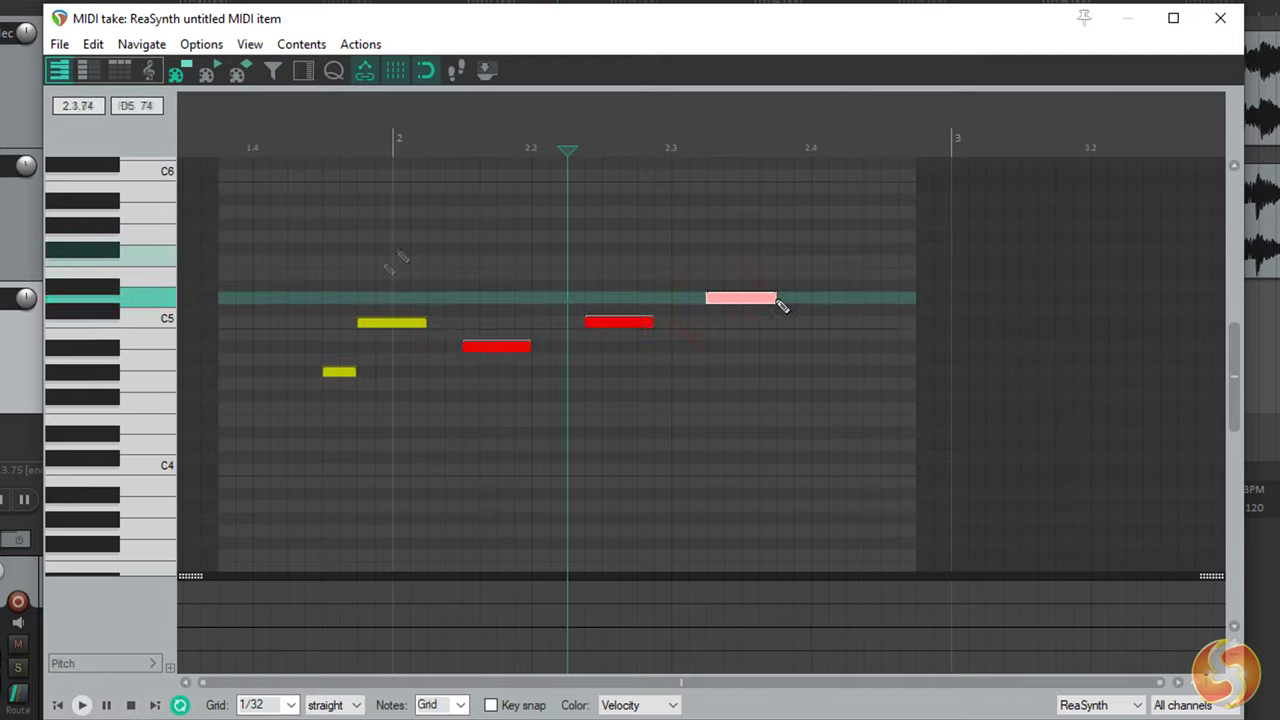
{"action": "mouse_move", "coordinate": [400, 324]}
{"action": "left_mouse_down"}
{"action": "mouse_move", "coordinate": [405, 217]}
{"action": "mouse_move", "coordinate": [414, 471]}
{"action": "mouse_move", "coordinate": [389, 302]}
{"action": "mouse_move", "coordinate": [408, 309]}
{"action": "left_mouse_up"}
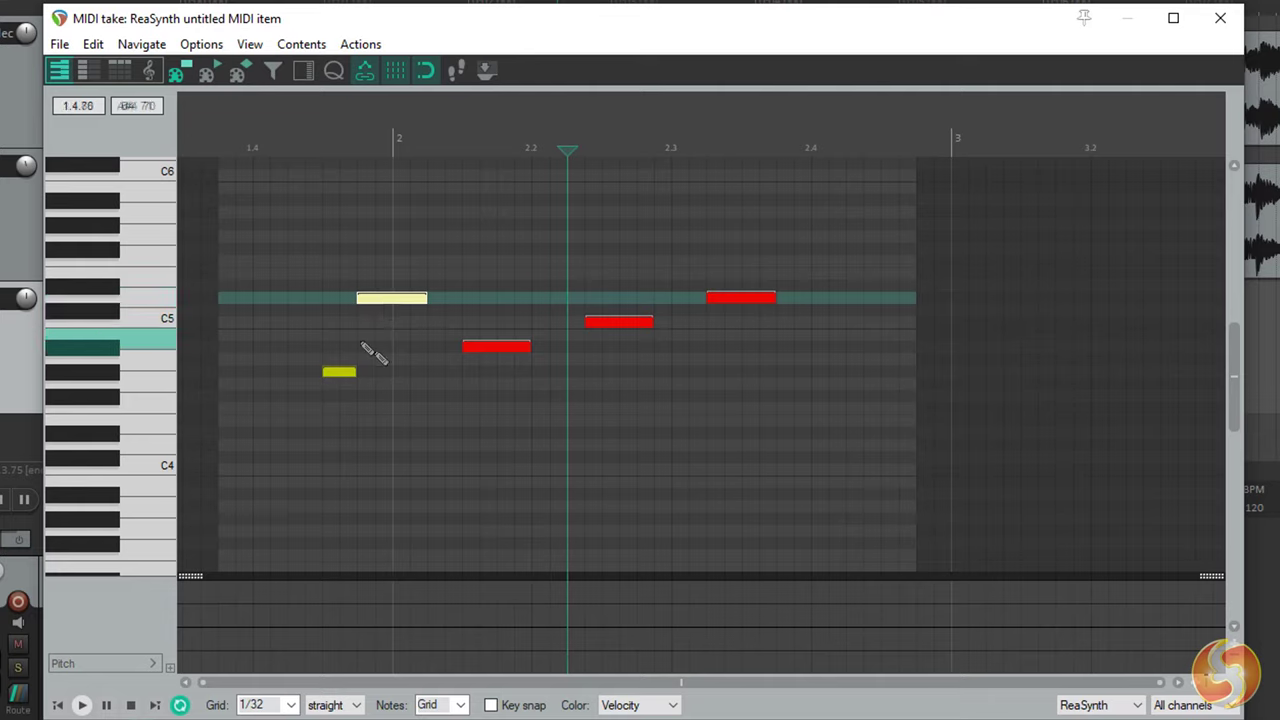
- Change the A#4 note's length by dragging its right edge
{"action": "left_click_drag", "start_coordinate": [526, 346], "coordinate": [498, 347]}
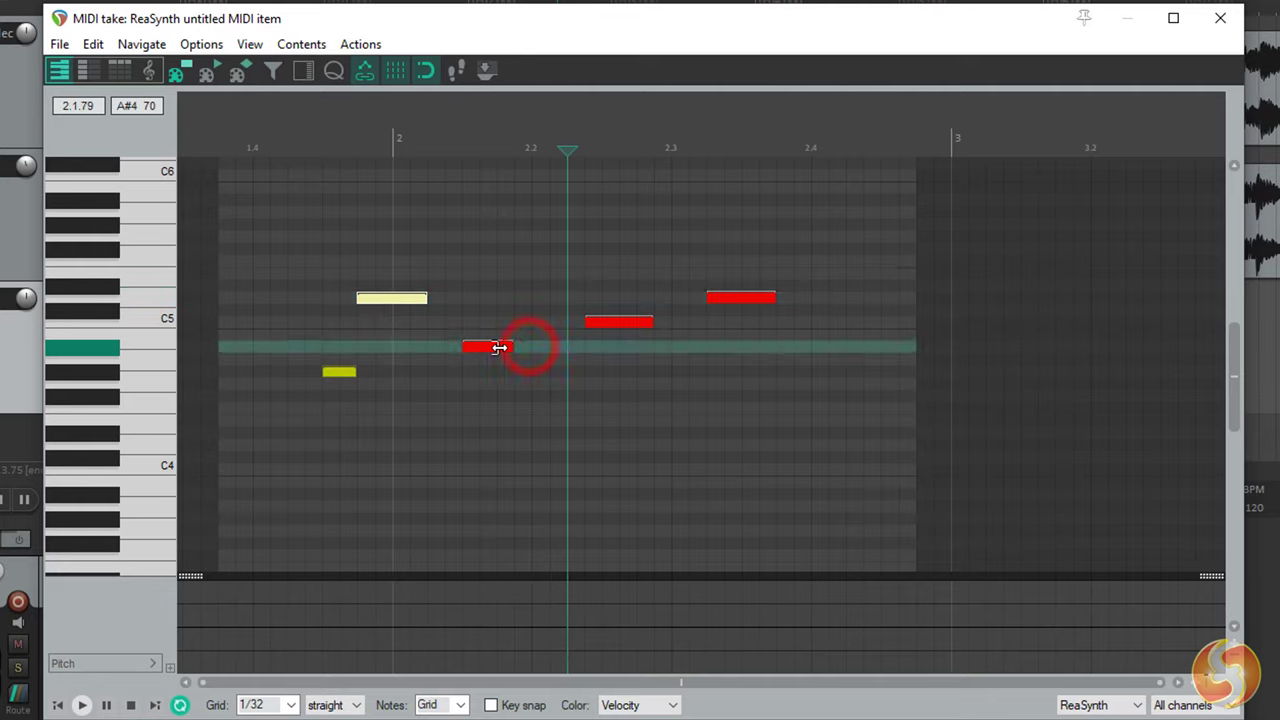
{"action": "left_click_drag", "start_coordinate": [856, 342], "coordinate": [549, 346]}
{"action": "left_click", "coordinate": [743, 298]}
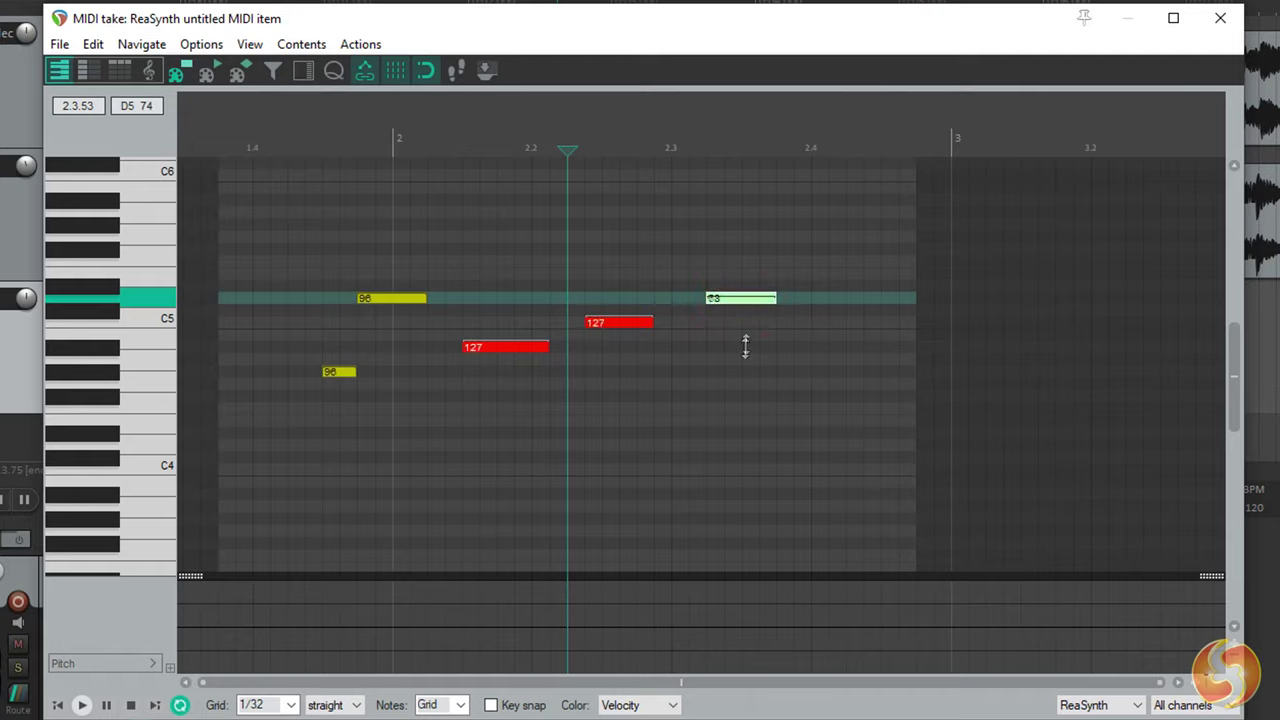
- Delete the A#4 and C5 notes, undo to restore them, and play bar 2 to 2.3
{"action": "left_click", "coordinate": [488, 352]}
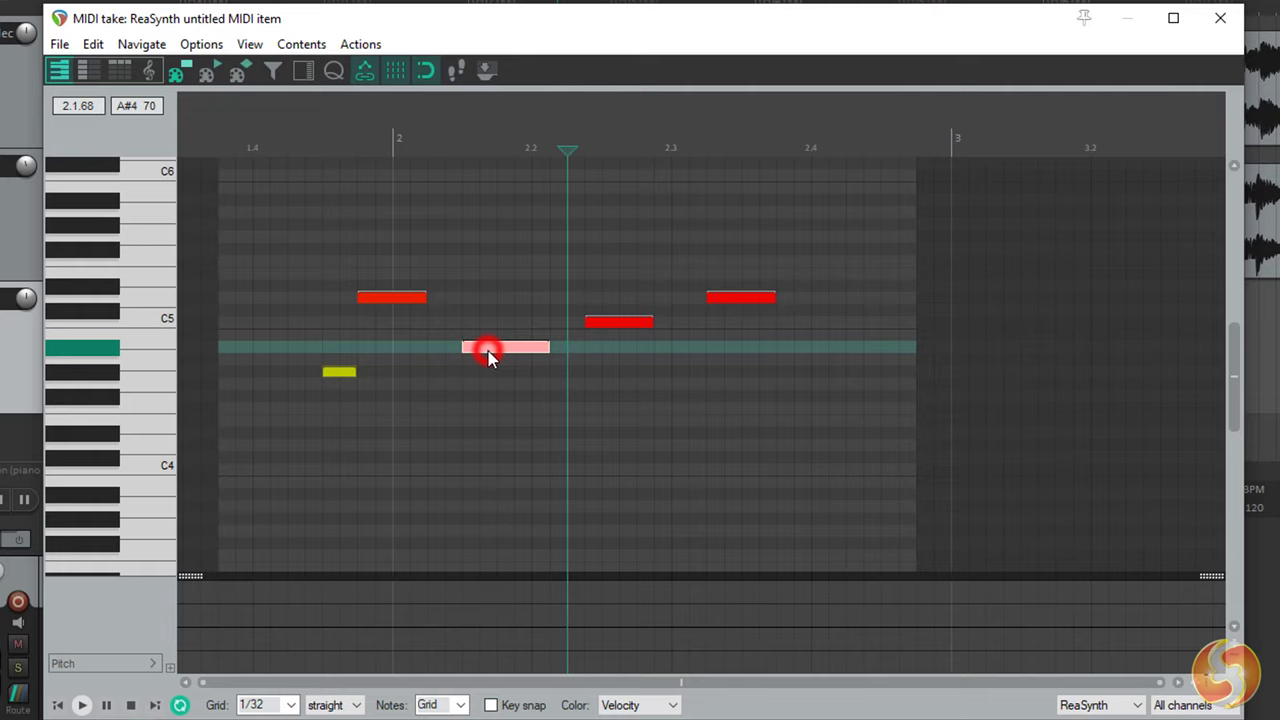
{"action": "double_click", "coordinate": [503, 349]}
{"action": "left_click", "coordinate": [615, 323]}
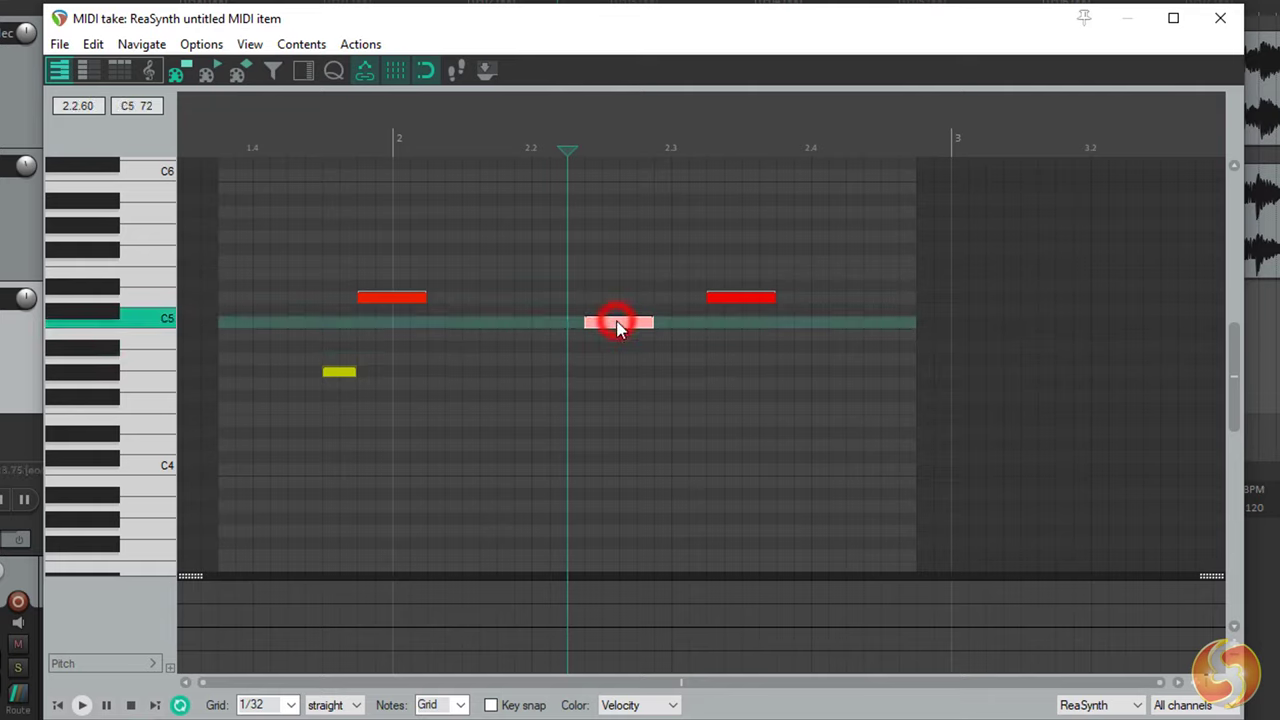
{"action": "double_click", "coordinate": [618, 325]}
{"action": "left_click", "coordinate": [740, 299]}
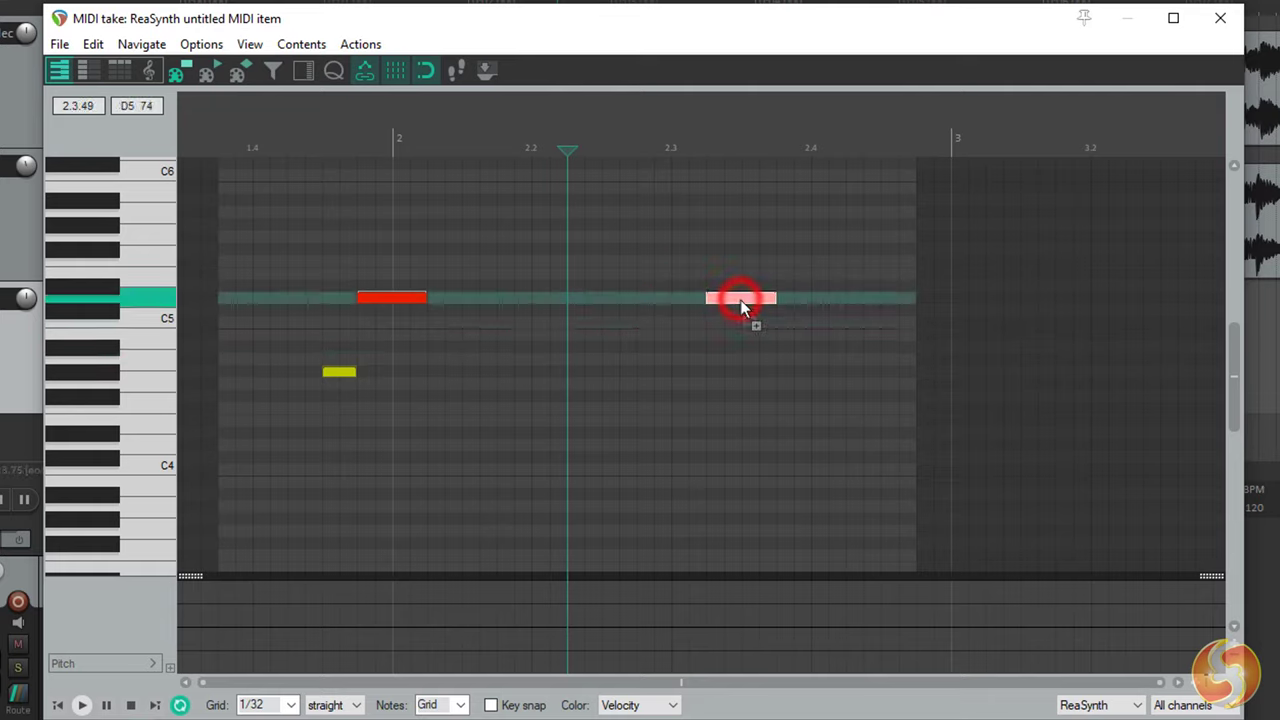
{"action": "key", "text": "ctrl+z"}
{"action": "key", "text": "ctrl+z"}
{"action": "key", "text": "ctrl+z"}
{"action": "left_click_drag", "start_coordinate": [386, 141], "coordinate": [668, 145]}
{"action": "left_click", "coordinate": [82, 705]}
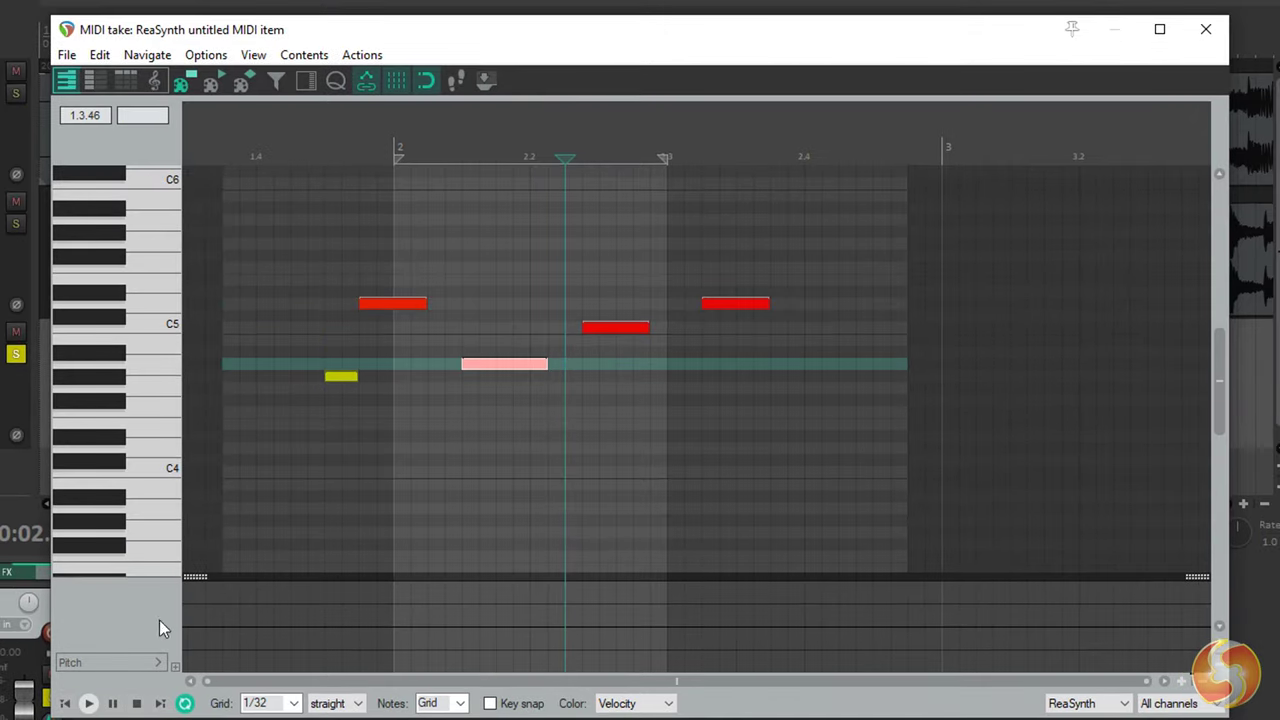
- Show the Velocity lane to check note velocities, then switch the lane back to Pitch
{"action": "left_click", "coordinate": [149, 662]}
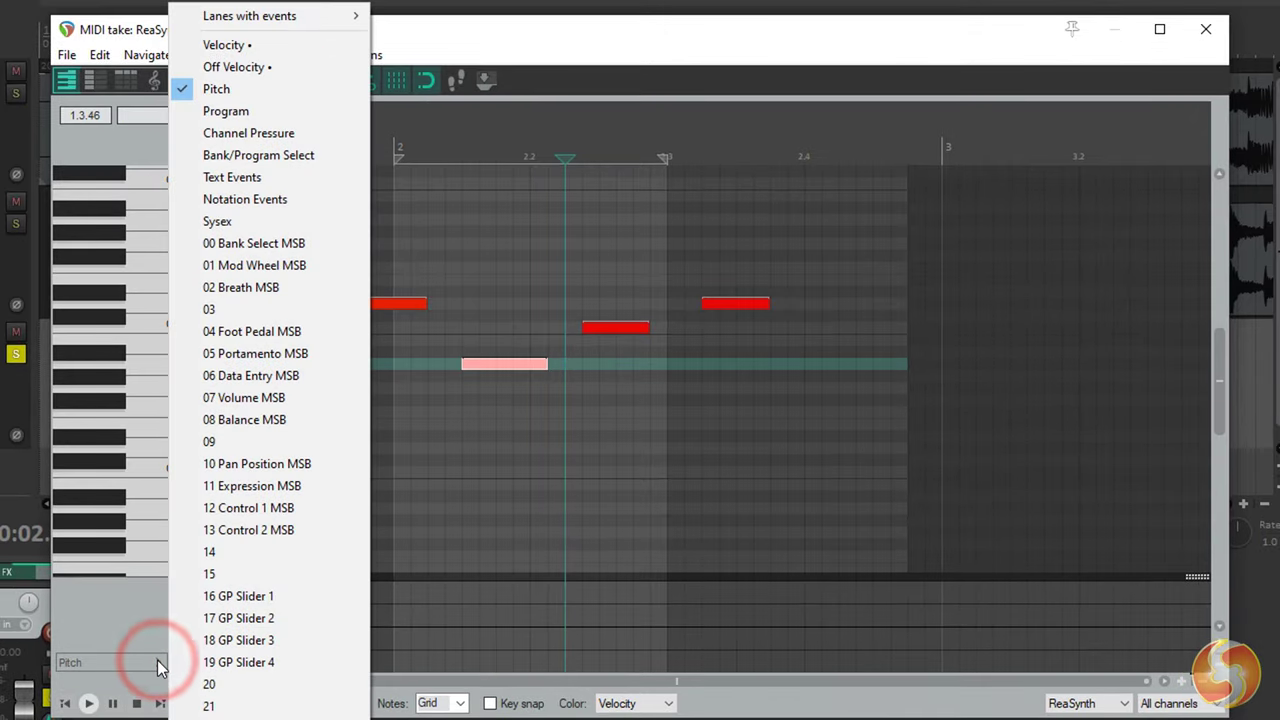
{"action": "left_click", "coordinate": [268, 46]}
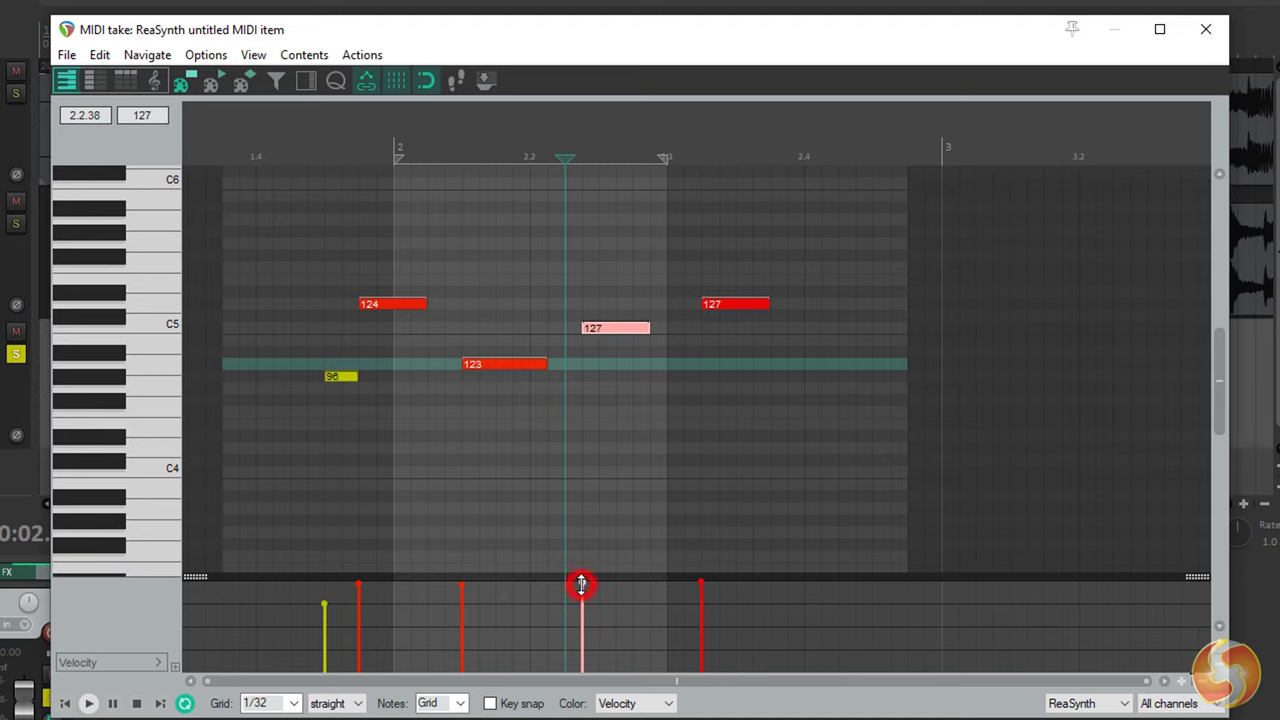
{"action": "left_click", "coordinate": [160, 663]}
{"action": "left_click", "coordinate": [290, 88]}
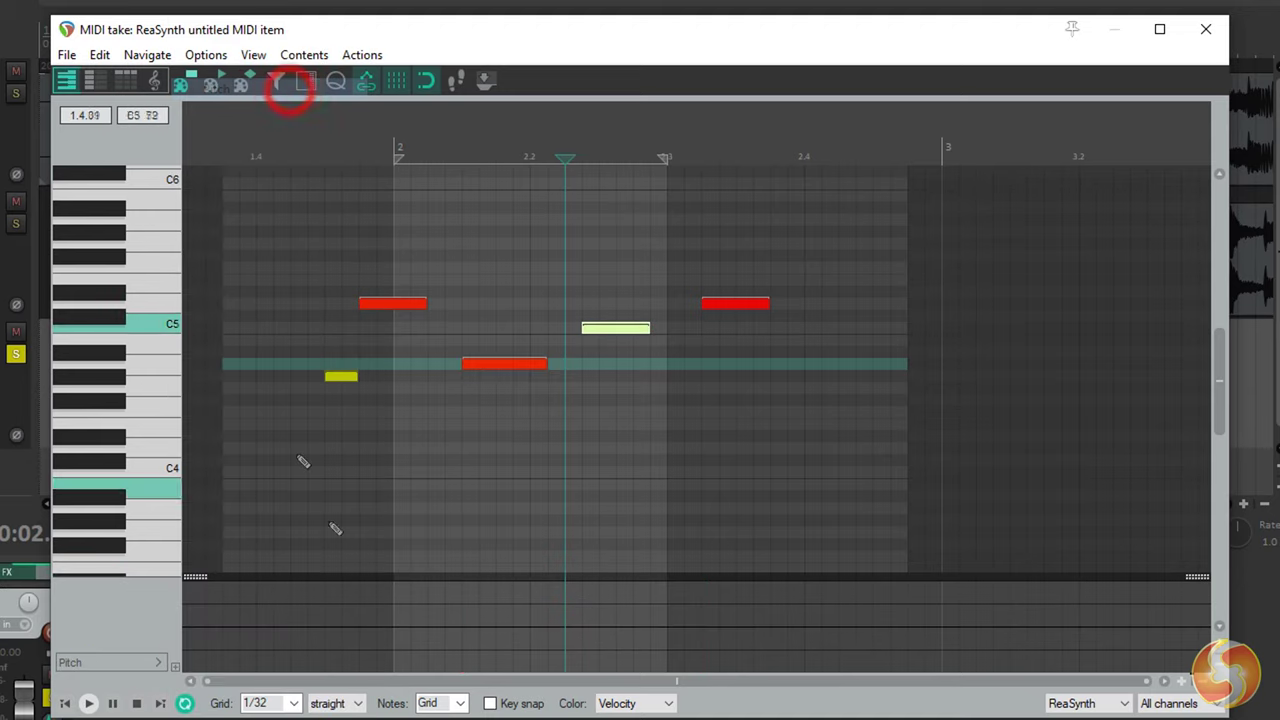
- Draw and audition a pitch-bend curve under the melody, then erase it back to flat
{"action": "mouse_move", "coordinate": [393, 626]}
{"action": "left_mouse_down"}
{"action": "mouse_move", "coordinate": [471, 605]}
{"action": "mouse_move", "coordinate": [552, 606]}
{"action": "mouse_move", "coordinate": [630, 622]}
{"action": "left_mouse_up"}
{"action": "key", "text": "space"}
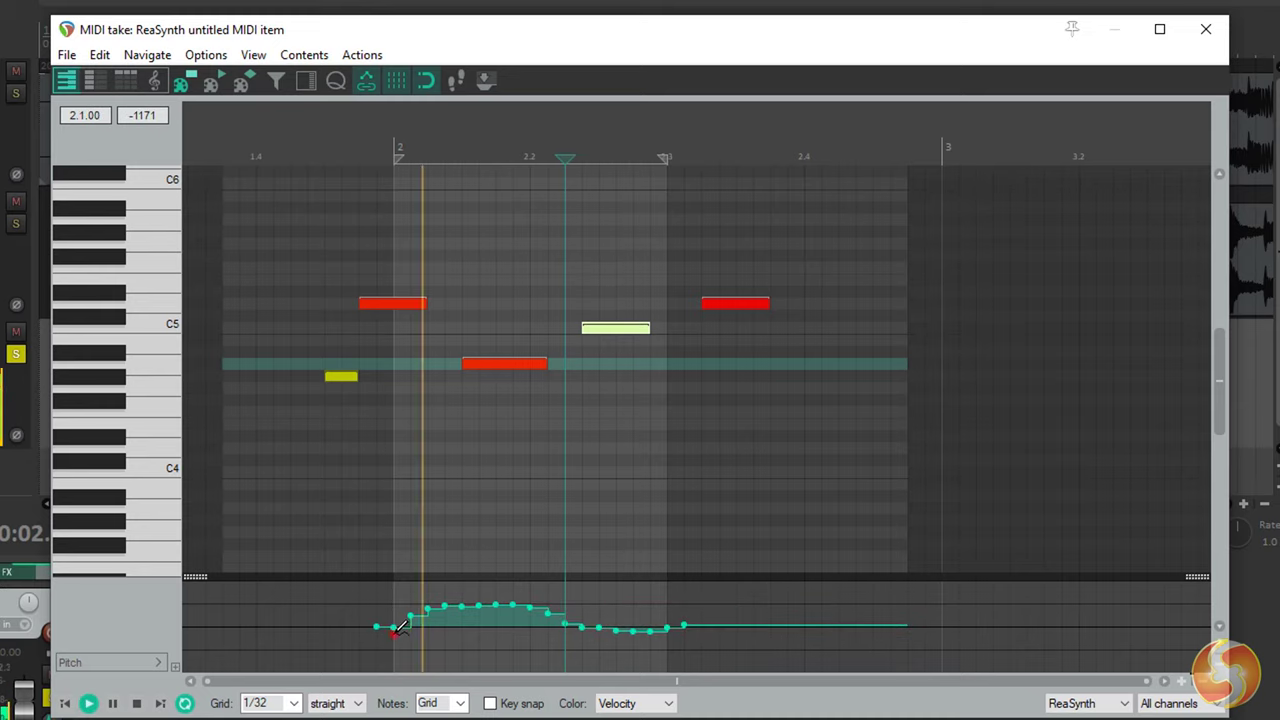
{"action": "mouse_move", "coordinate": [393, 626]}
{"action": "left_mouse_down"}
{"action": "mouse_move", "coordinate": [525, 585]}
{"action": "mouse_move", "coordinate": [570, 592]}
{"action": "mouse_move", "coordinate": [667, 656]}
{"action": "left_mouse_up"}
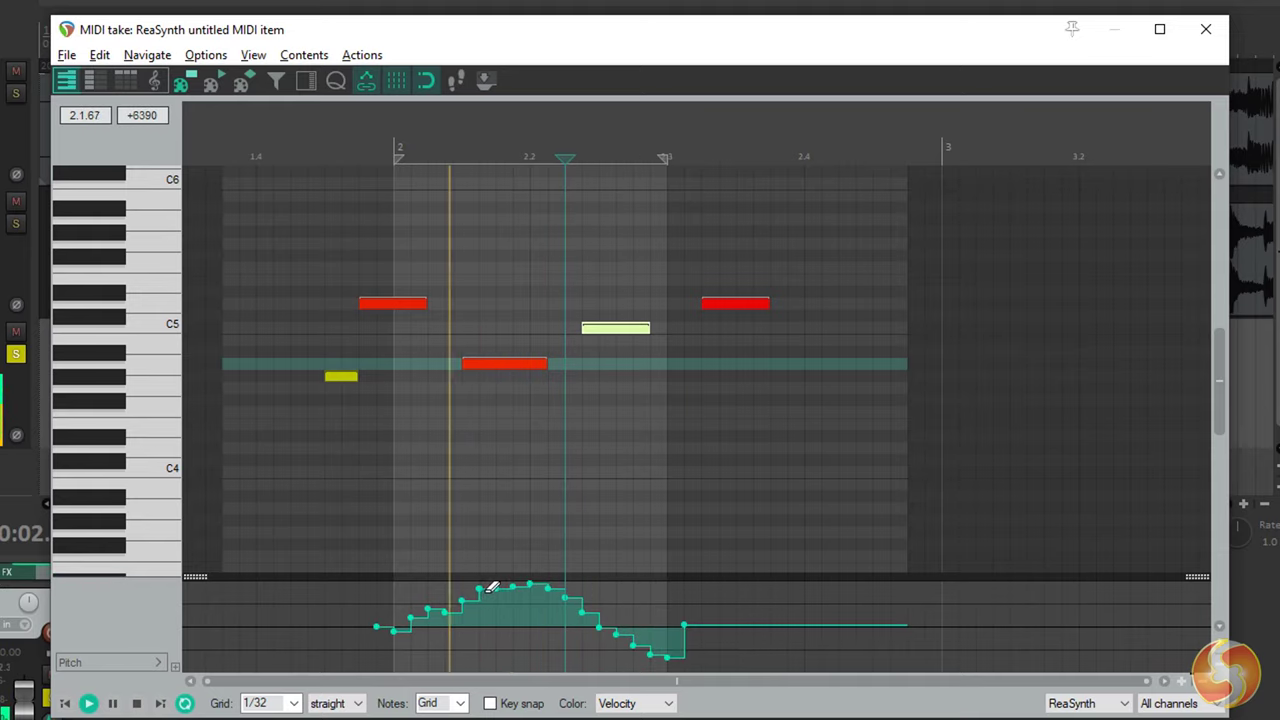
{"action": "left_click_drag", "start_coordinate": [438, 613], "coordinate": [694, 609]}
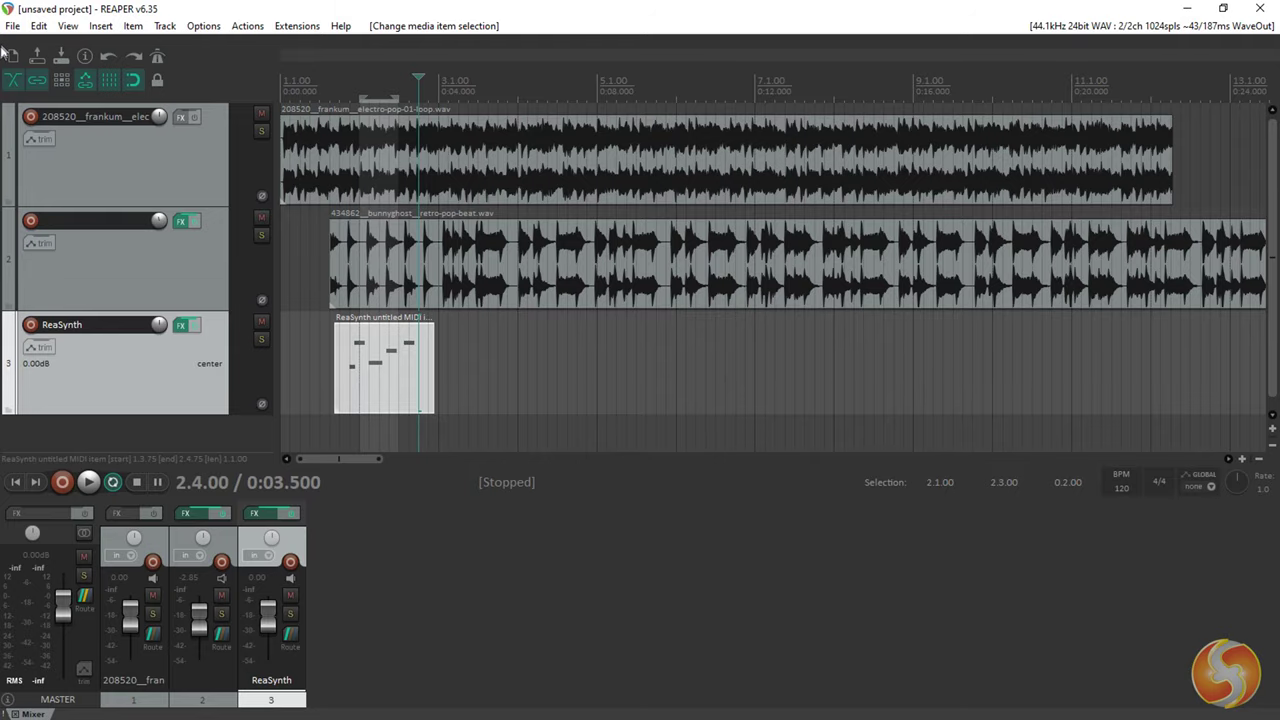
- Save the project as Myproject with REAPER Project files (*.RPP) as the type
{"action": "left_click", "coordinate": [12, 25]}
{"action": "left_click", "coordinate": [60, 118]}
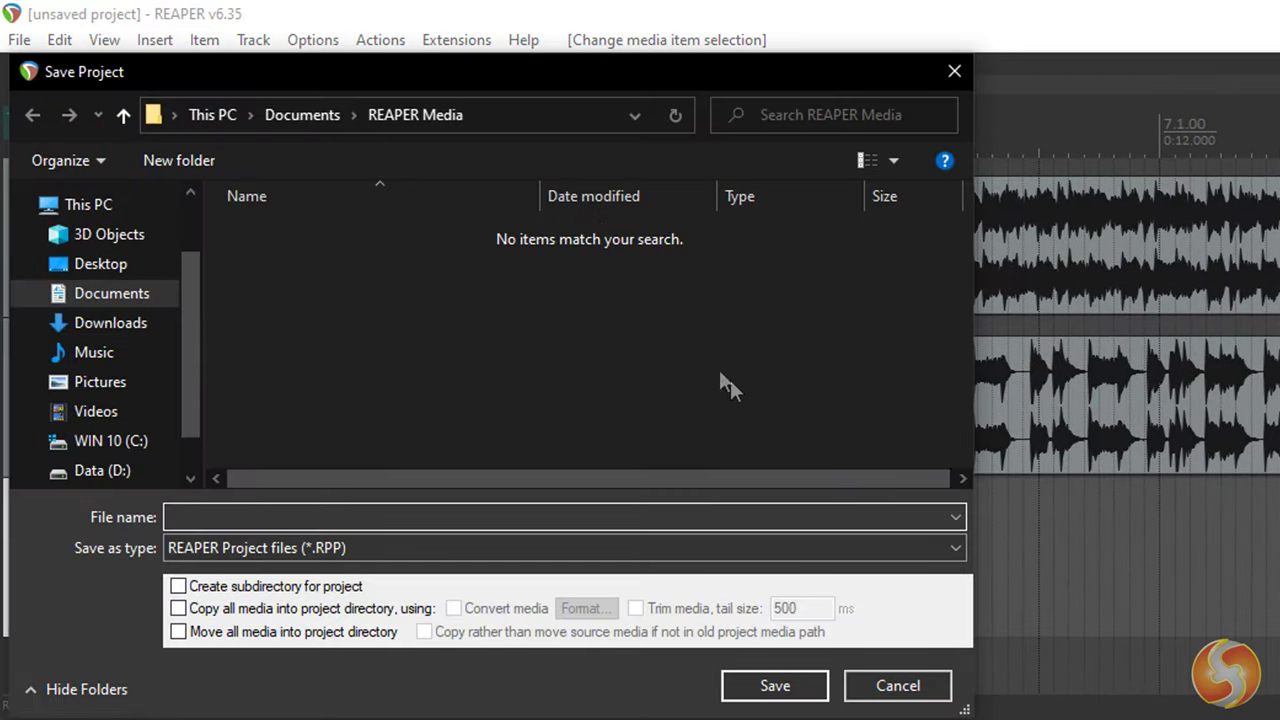
{"action": "left_click", "coordinate": [295, 548]}
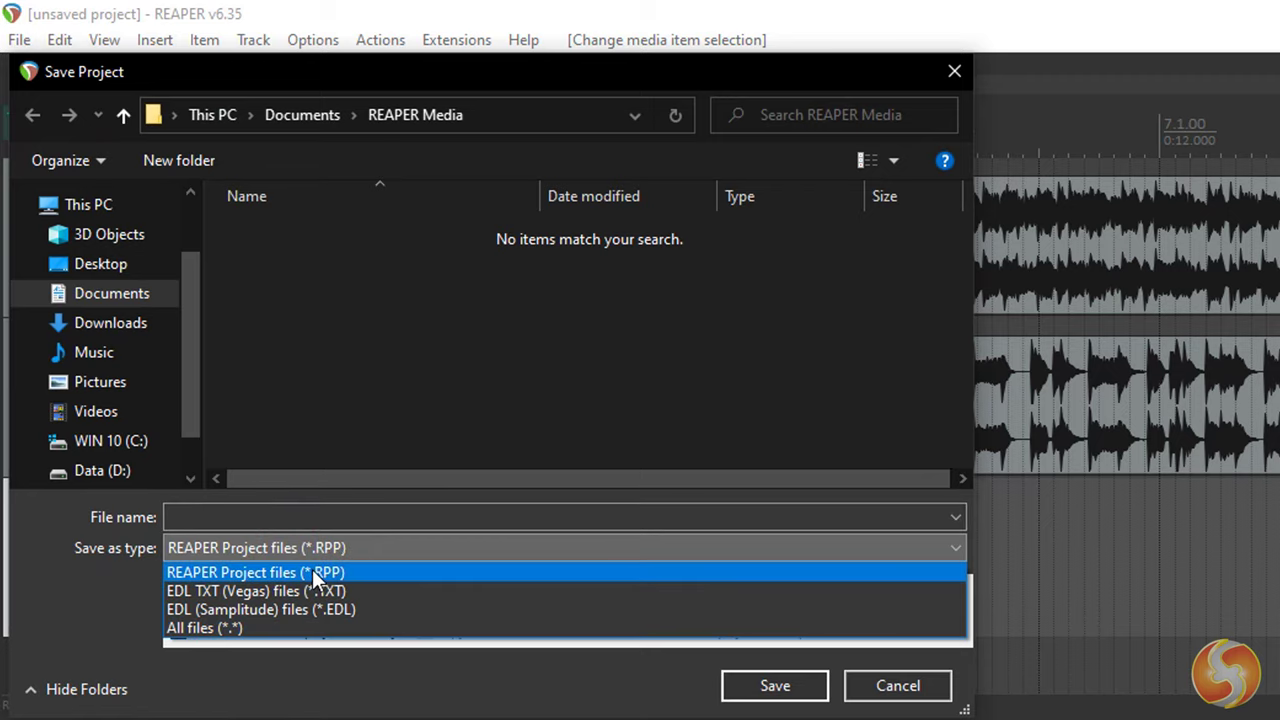
{"action": "left_click", "coordinate": [379, 572]}
{"action": "left_click", "coordinate": [442, 515]}
{"action": "type", "text": "Myproject"}
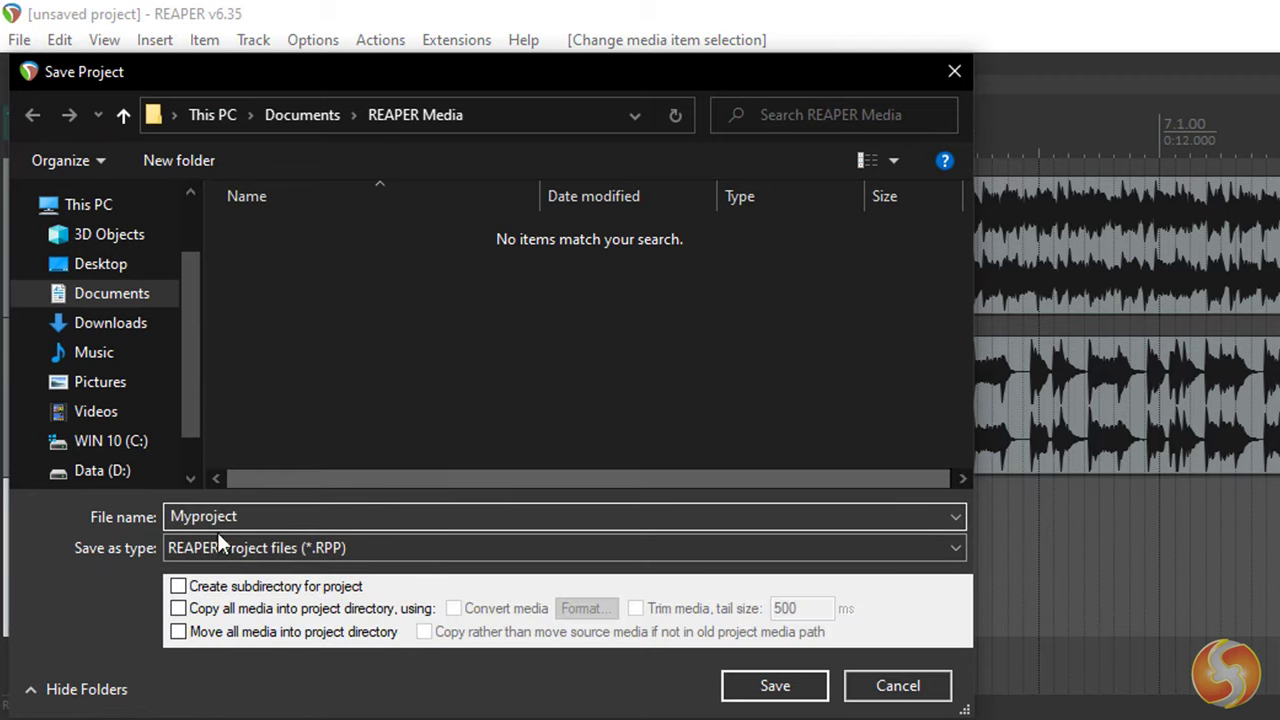
{"action": "left_click", "coordinate": [775, 686]}
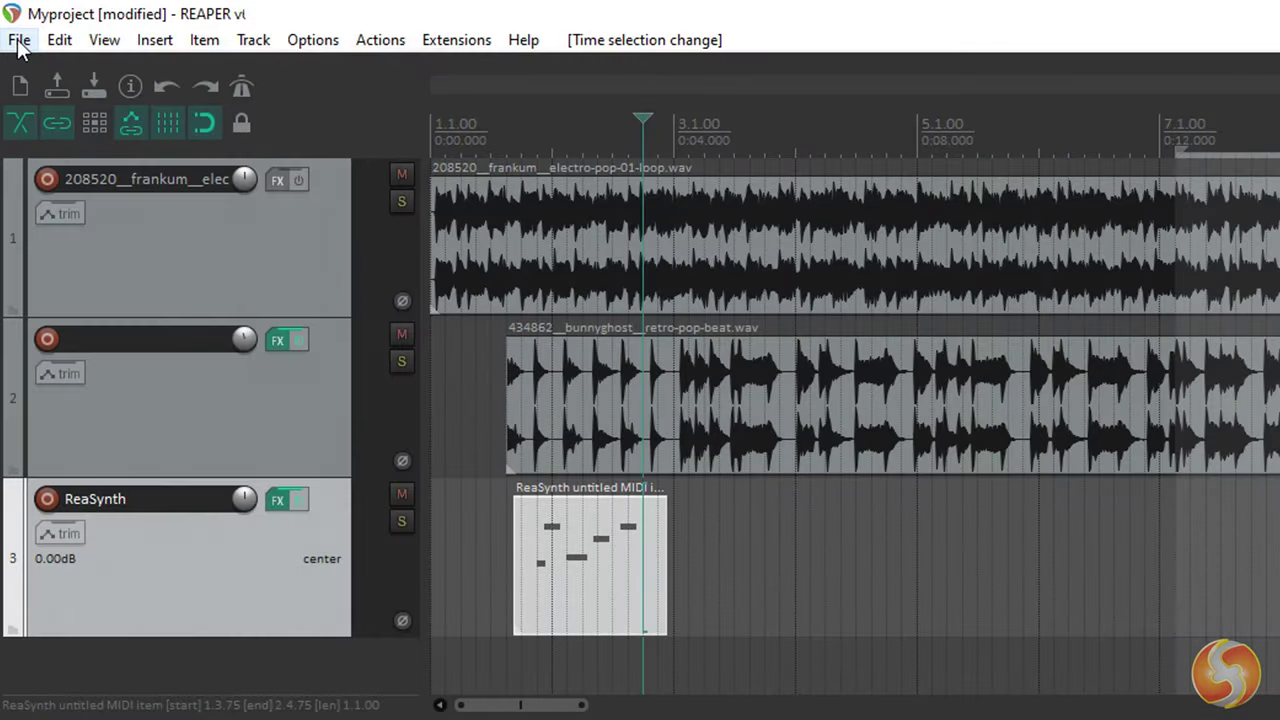
- Open the Render to File dialog and keep Master mix as the render source
{"action": "left_click", "coordinate": [13, 25]}
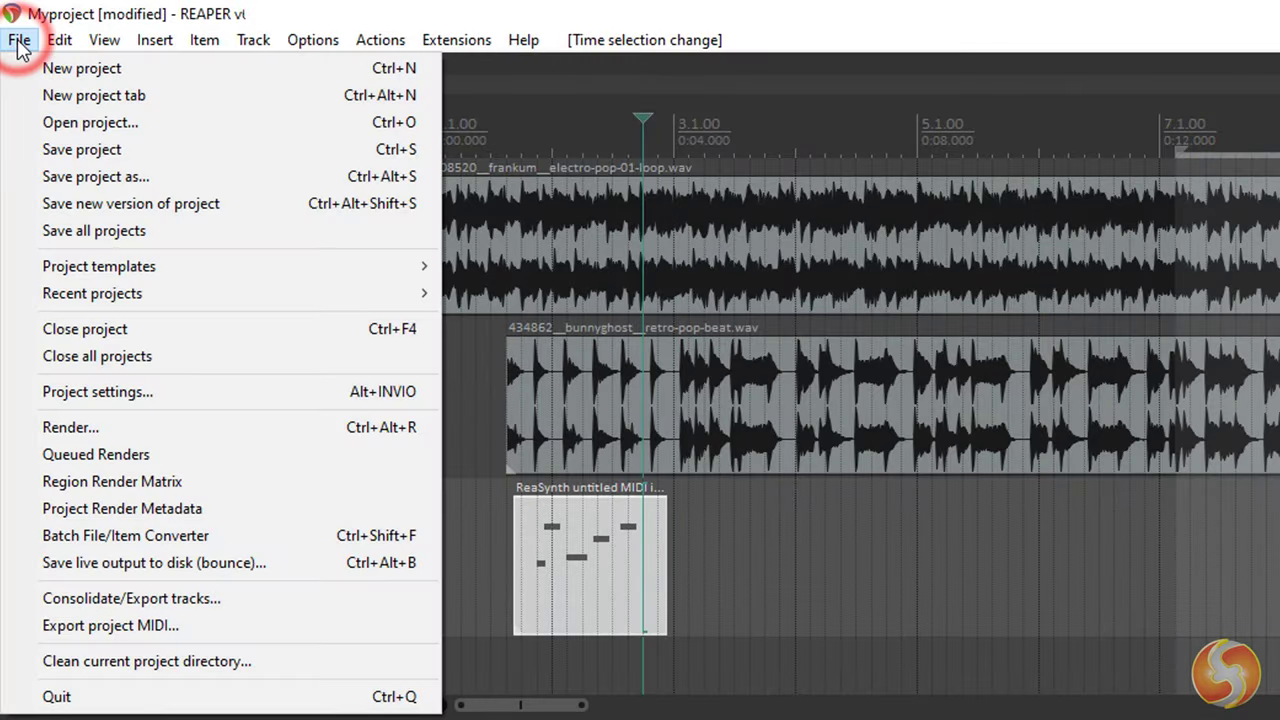
{"action": "left_click", "coordinate": [95, 428]}
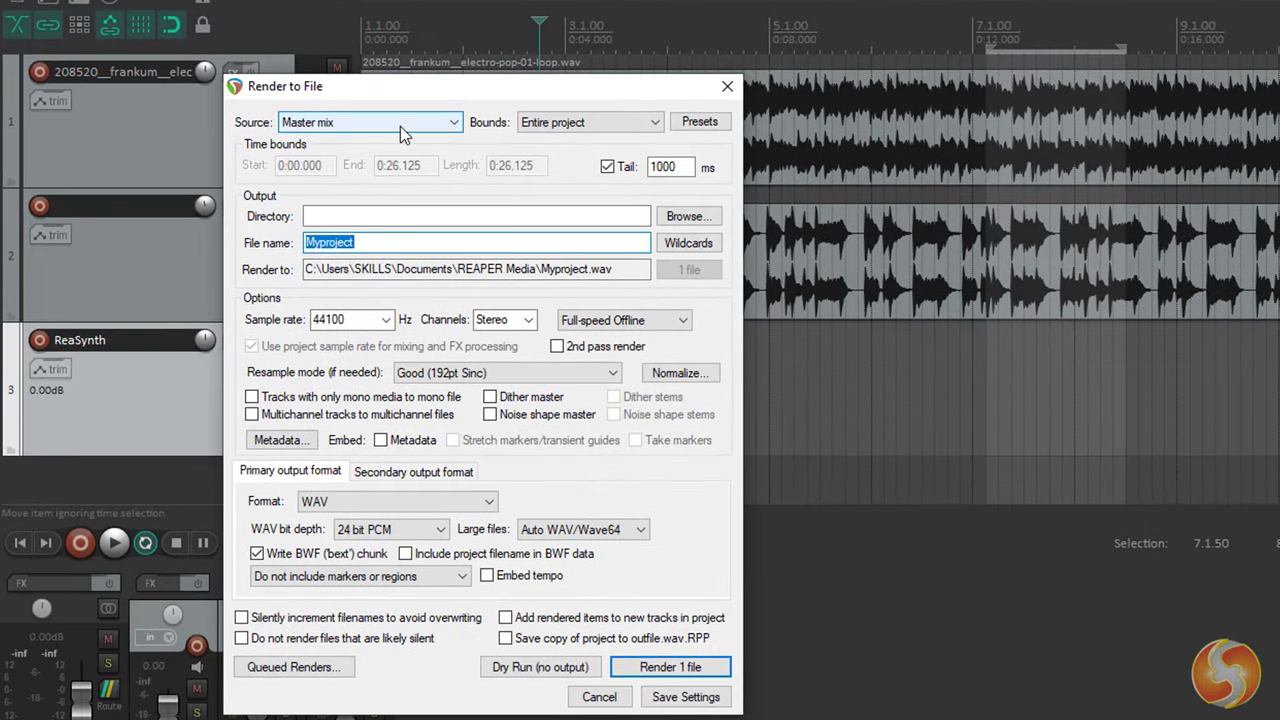
{"action": "left_click", "coordinate": [400, 126]}
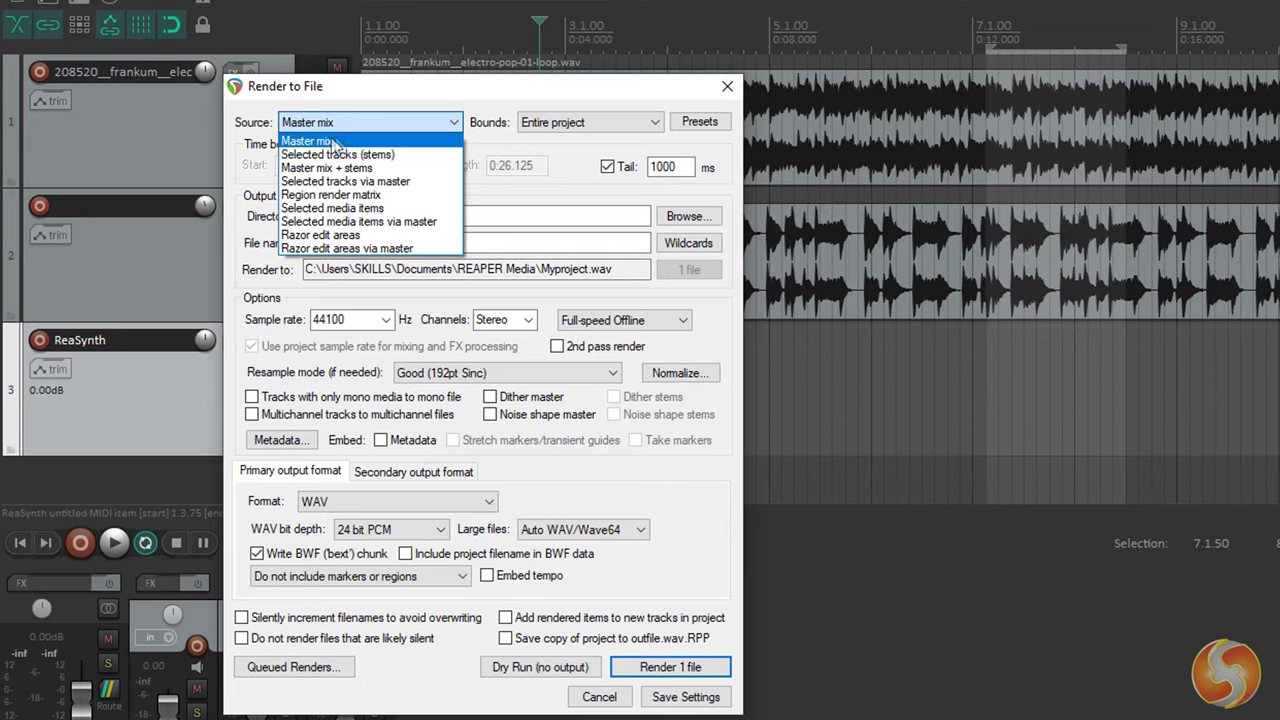
{"action": "left_click", "coordinate": [363, 143]}
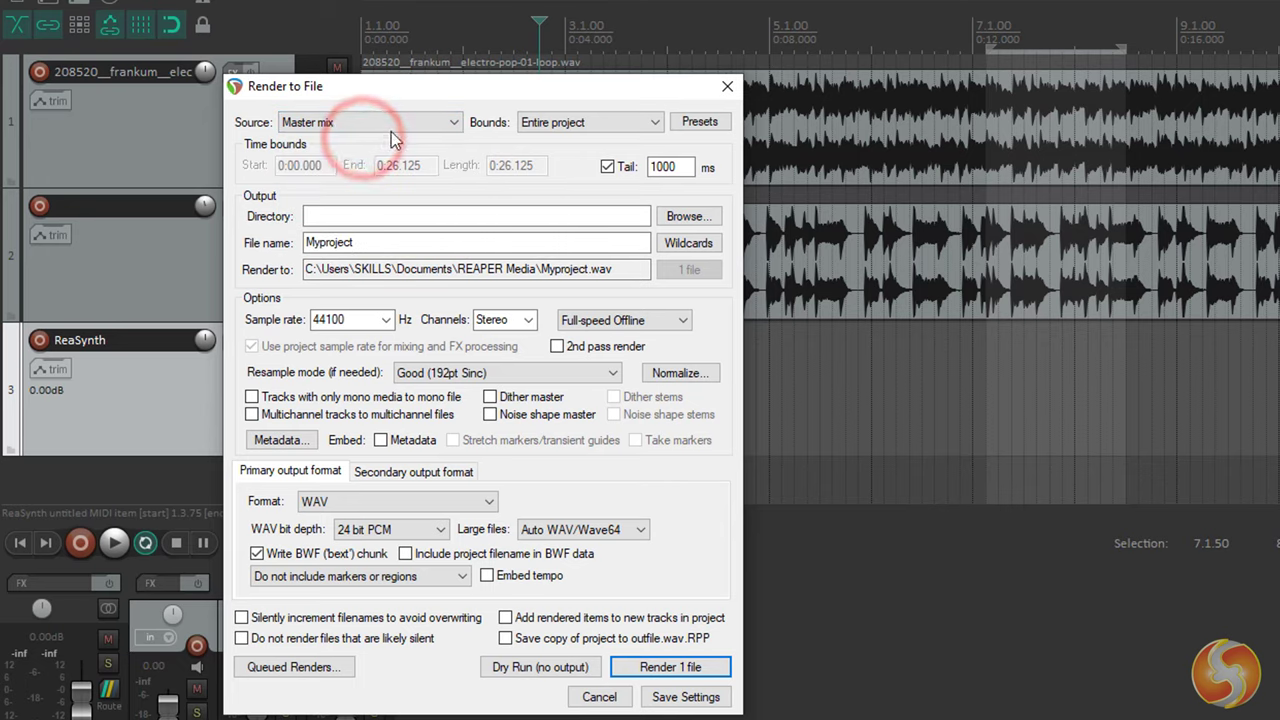
- Try Custom time range and Time selection bounds, settling on Entire project
{"action": "left_click", "coordinate": [615, 124]}
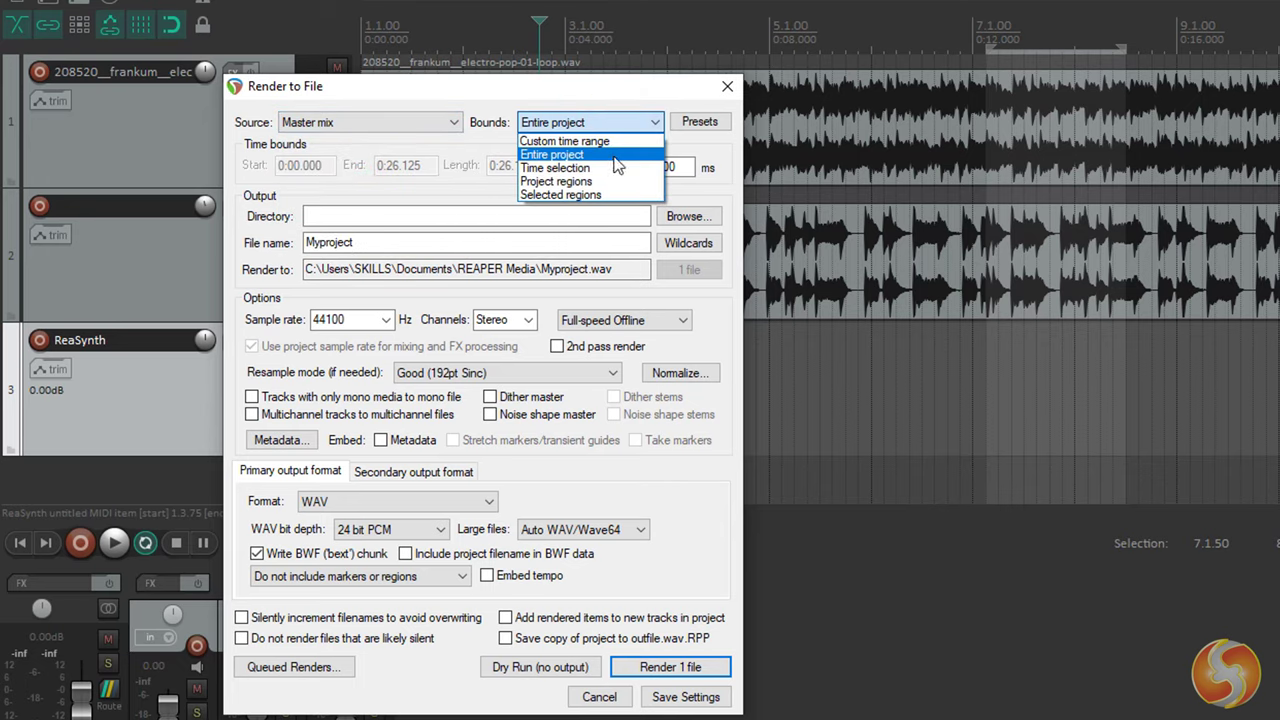
{"action": "left_click", "coordinate": [596, 141]}
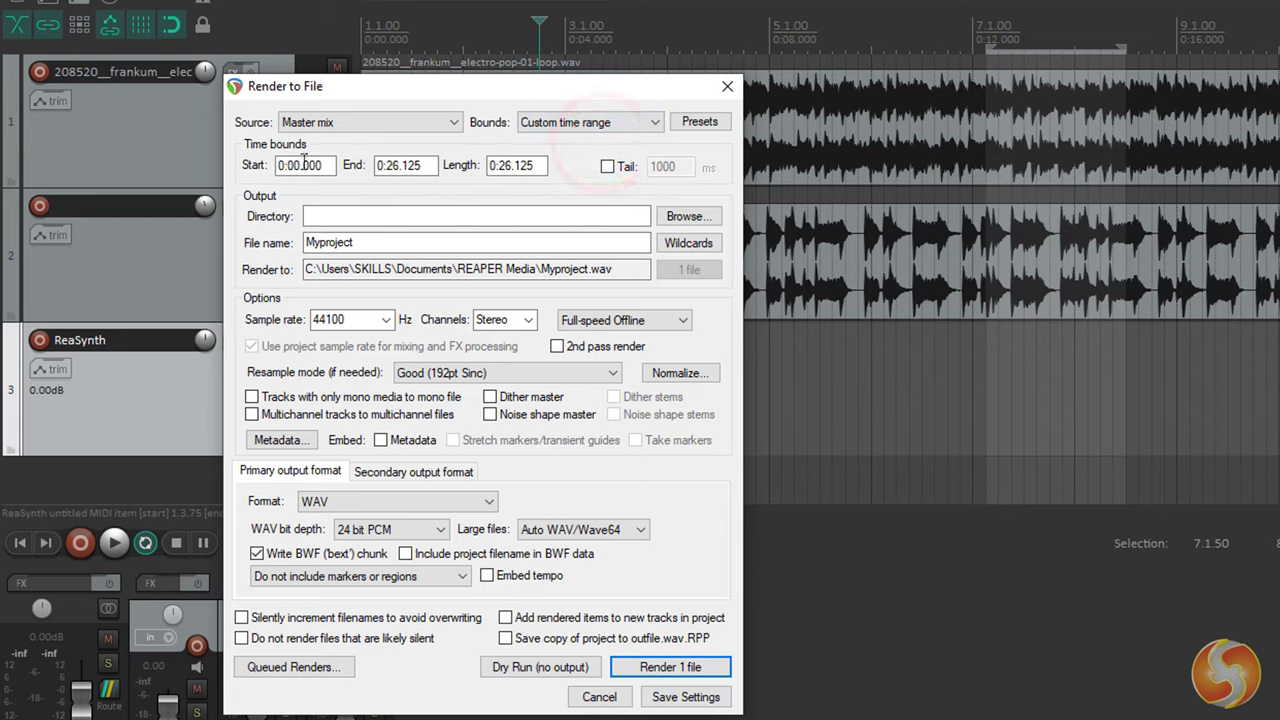
{"action": "left_click", "coordinate": [586, 122]}
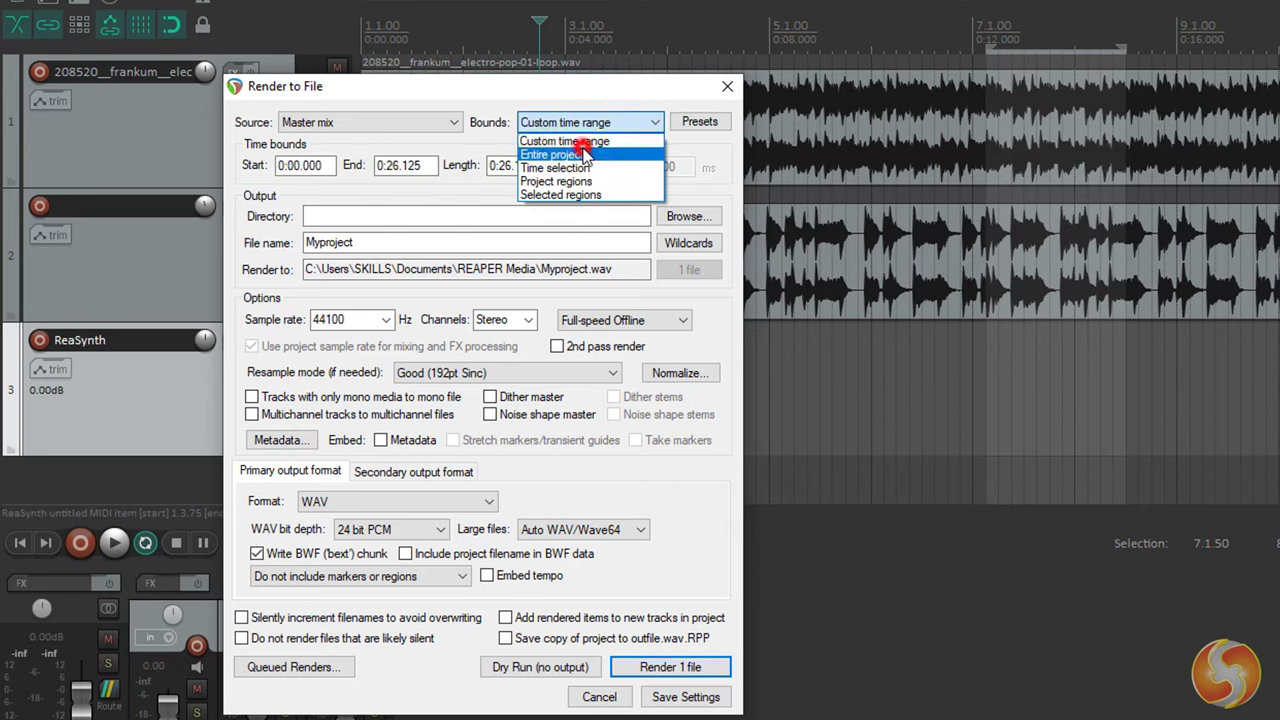
{"action": "left_click", "coordinate": [605, 137]}
{"action": "left_click", "coordinate": [630, 128]}
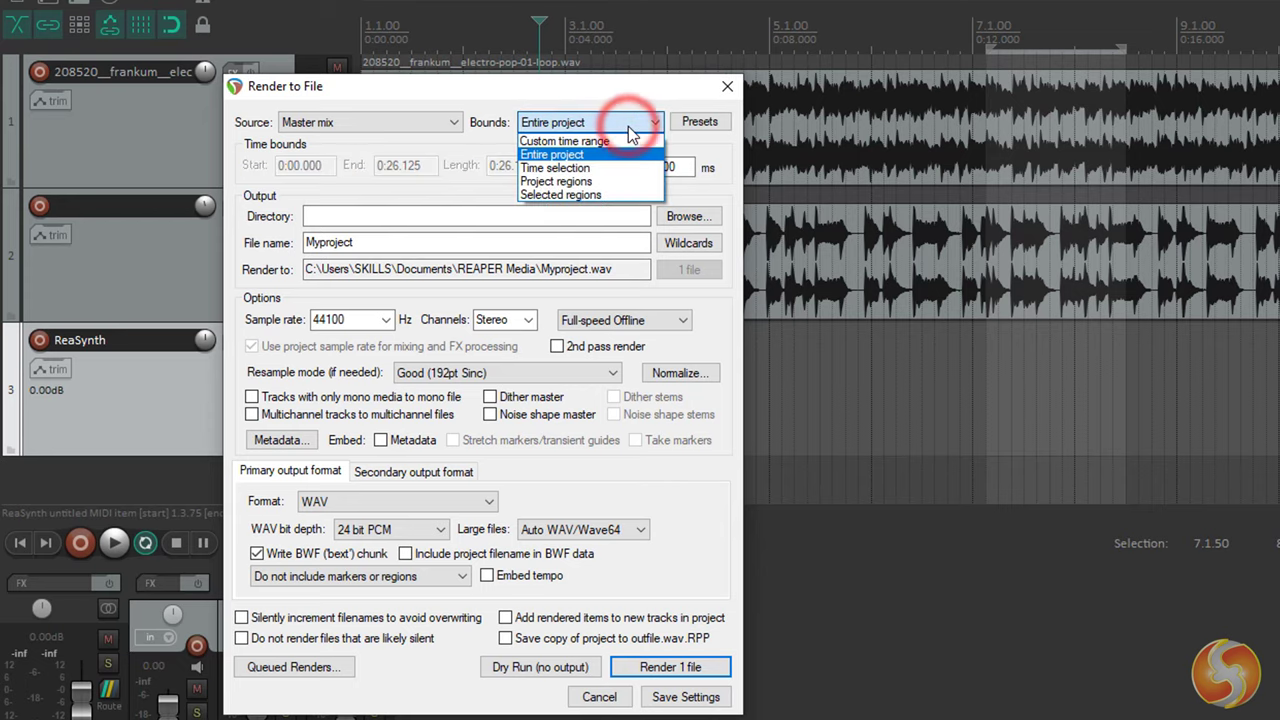
{"action": "left_click", "coordinate": [598, 170]}
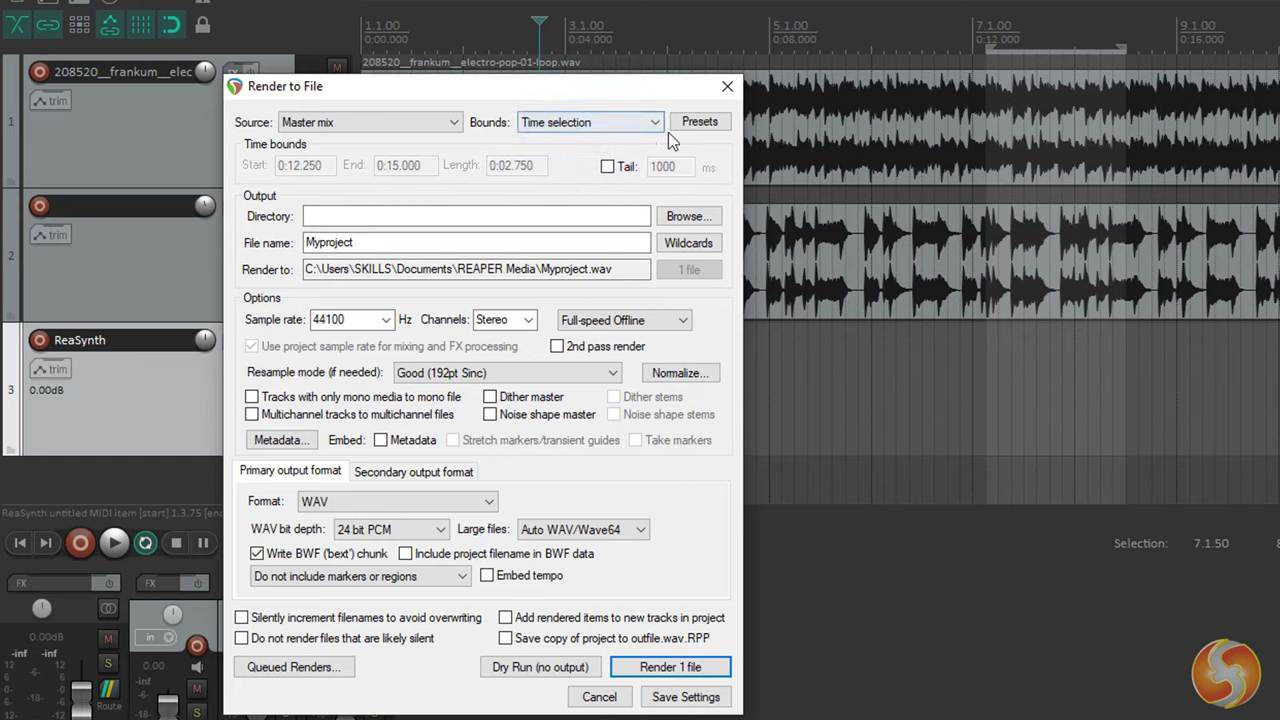
{"action": "left_click", "coordinate": [443, 243]}
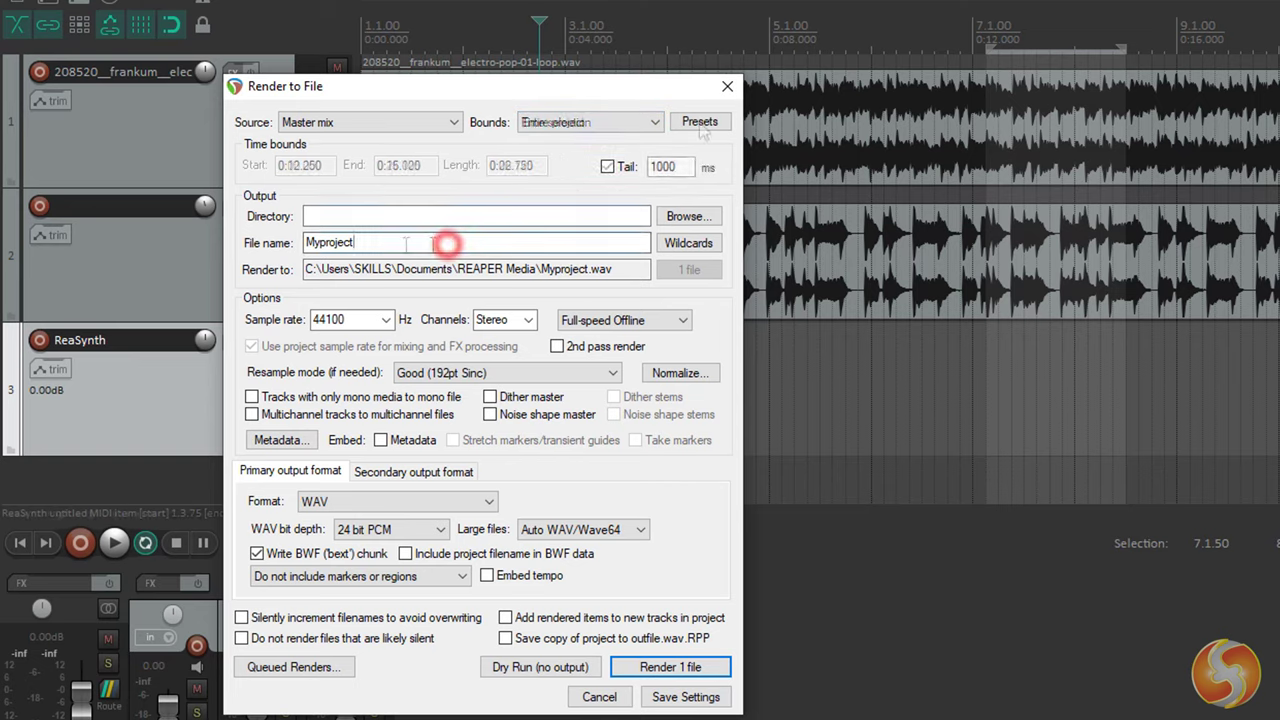
- Review the Myproject output path, keeping 44100 Hz, 24 bit PCM and Auto WAV/Wave64
{"action": "double_click", "coordinate": [371, 243]}
{"action": "left_click", "coordinate": [592, 270]}
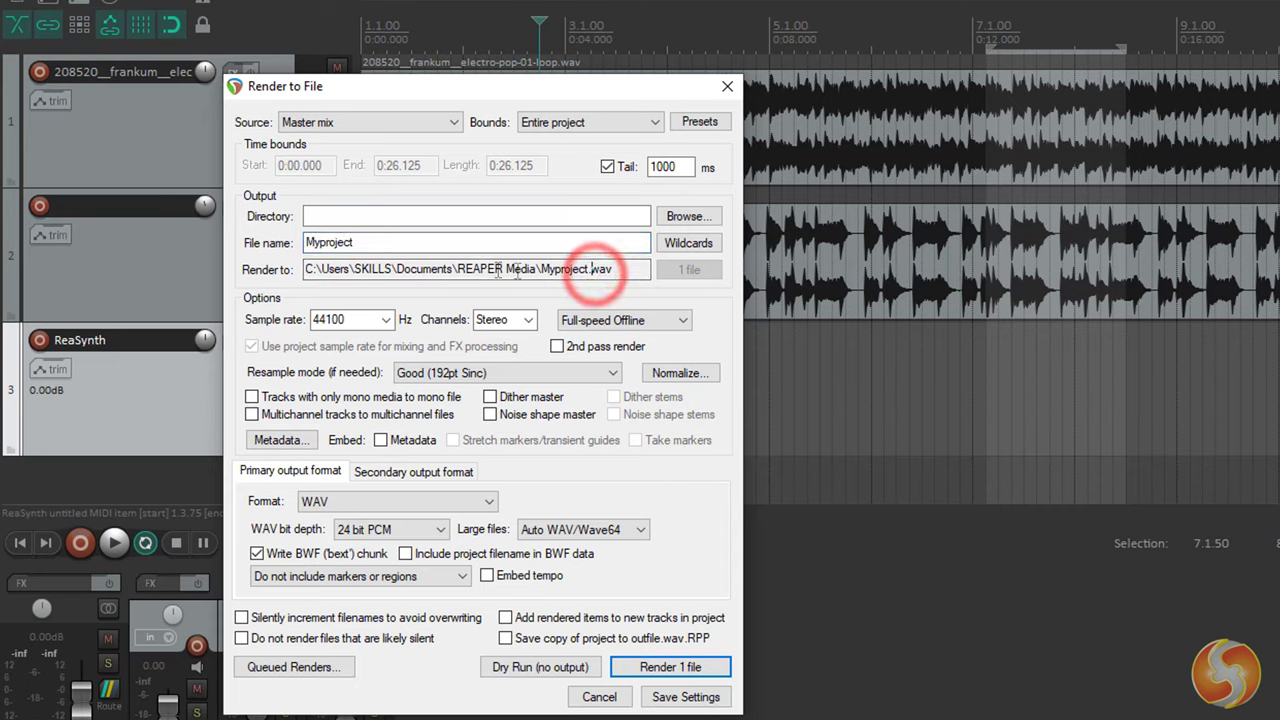
{"action": "left_click", "coordinate": [386, 319]}
{"action": "left_click", "coordinate": [386, 319]}
{"action": "left_click", "coordinate": [529, 320]}
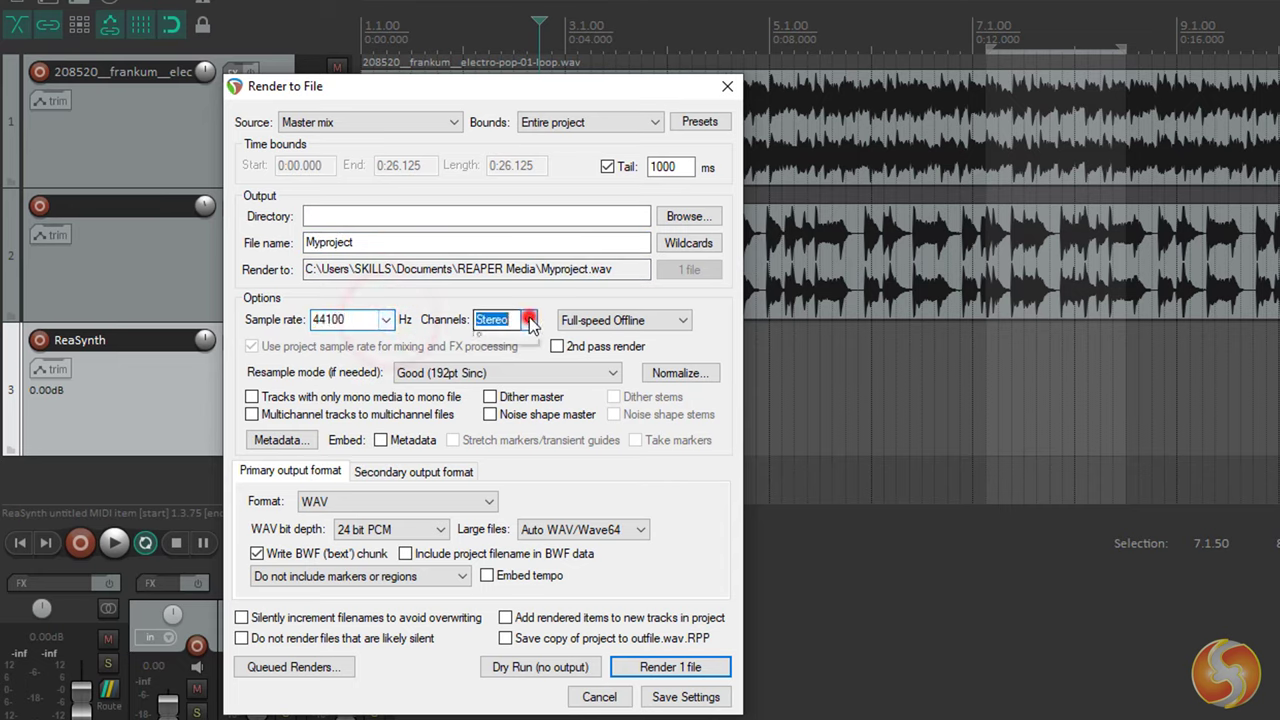
{"action": "left_click", "coordinate": [371, 478]}
{"action": "left_click", "coordinate": [305, 478]}
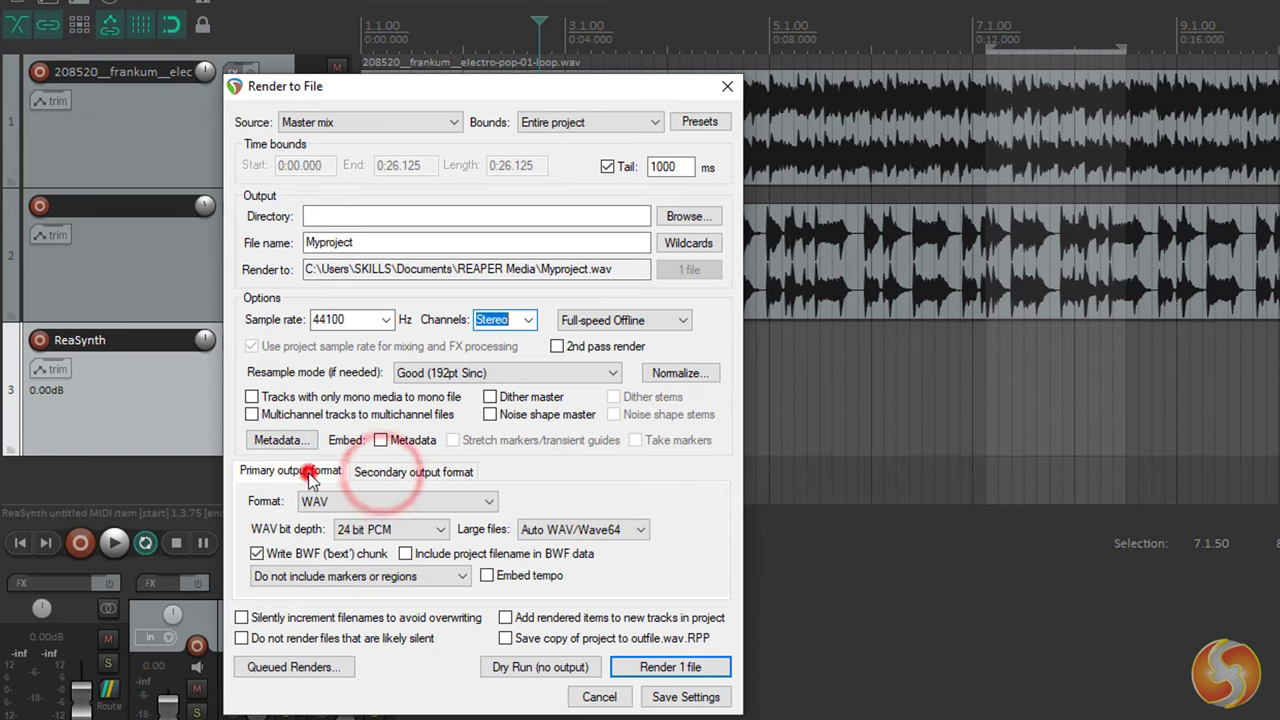
{"action": "left_click", "coordinate": [424, 530]}
{"action": "left_click", "coordinate": [423, 528]}
{"action": "left_click", "coordinate": [605, 530]}
{"action": "left_click", "coordinate": [610, 530]}
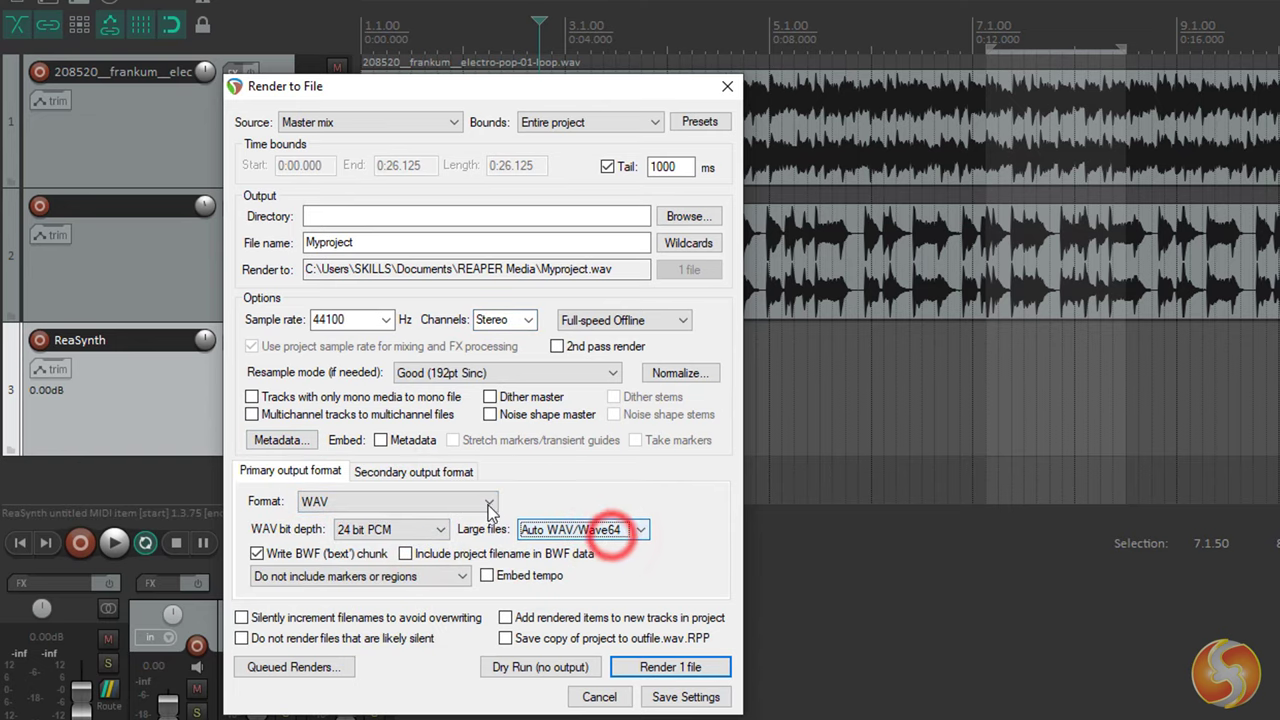
- Try MP3 and then FLAC as the render output format
{"action": "left_click", "coordinate": [490, 503]}
{"action": "left_click", "coordinate": [380, 582]}
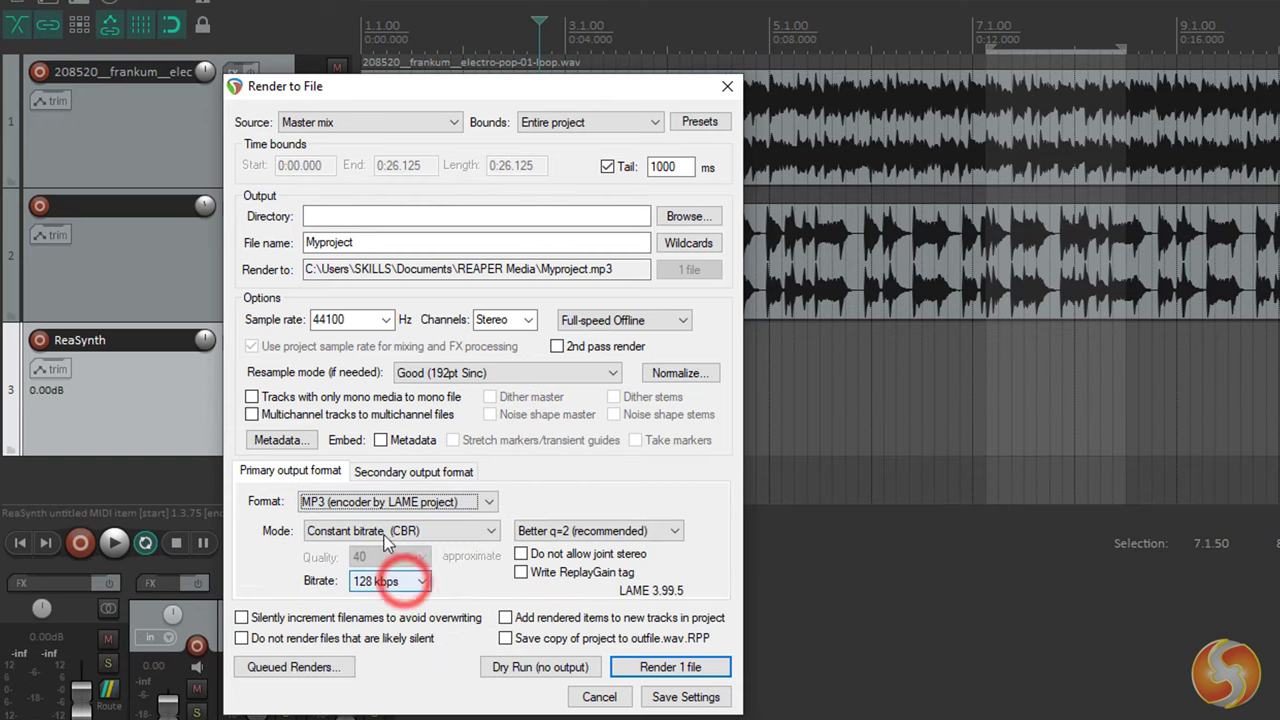
{"action": "left_click", "coordinate": [457, 531]}
{"action": "left_click", "coordinate": [463, 502]}
{"action": "left_click", "coordinate": [313, 574]}
{"action": "left_click", "coordinate": [463, 502]}
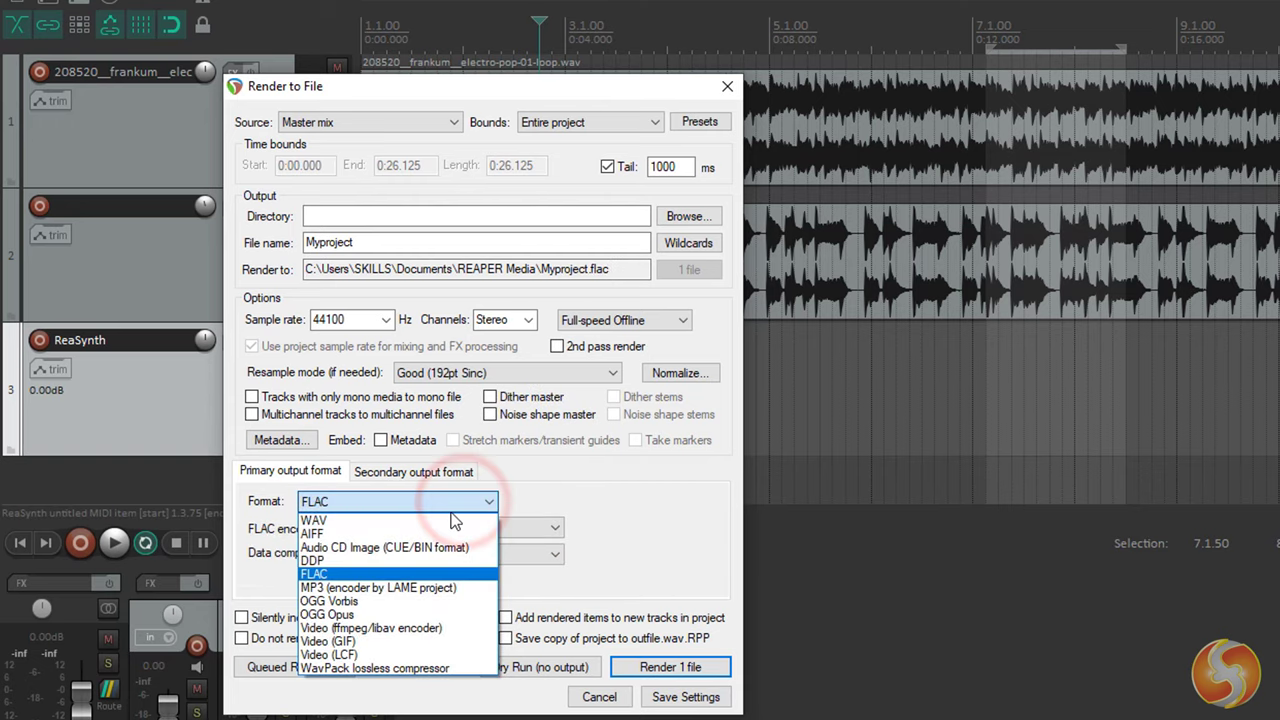
- Set the format to Video with WEBM at 1920x1080, checking the framerate presets
{"action": "left_click", "coordinate": [415, 628]}
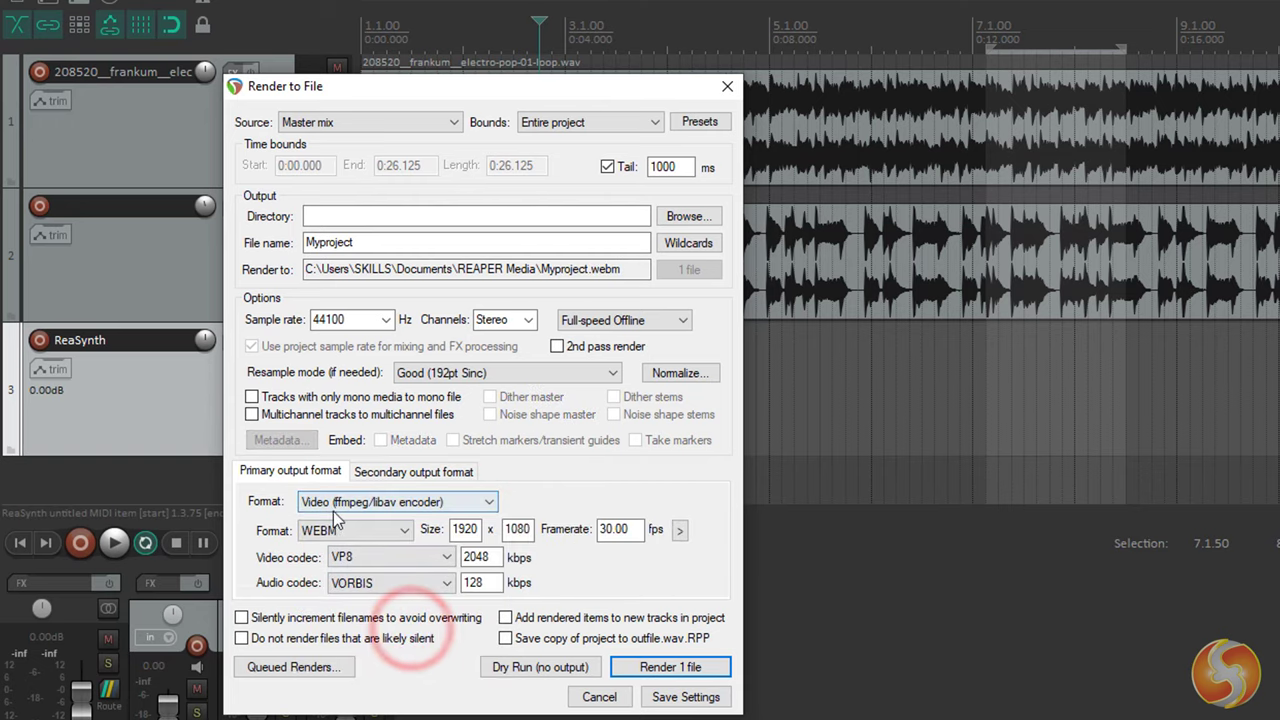
{"action": "left_click", "coordinate": [402, 530]}
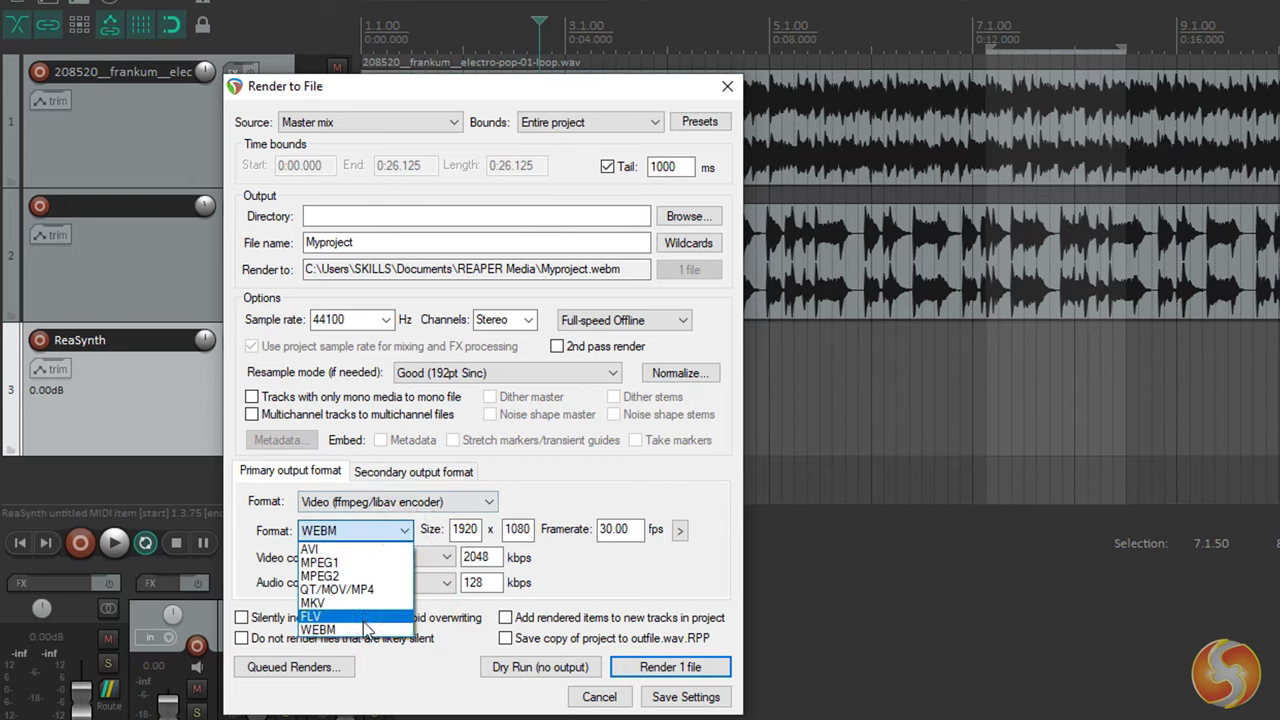
{"action": "left_click", "coordinate": [392, 530]}
{"action": "double_click", "coordinate": [464, 529]}
{"action": "double_click", "coordinate": [518, 529]}
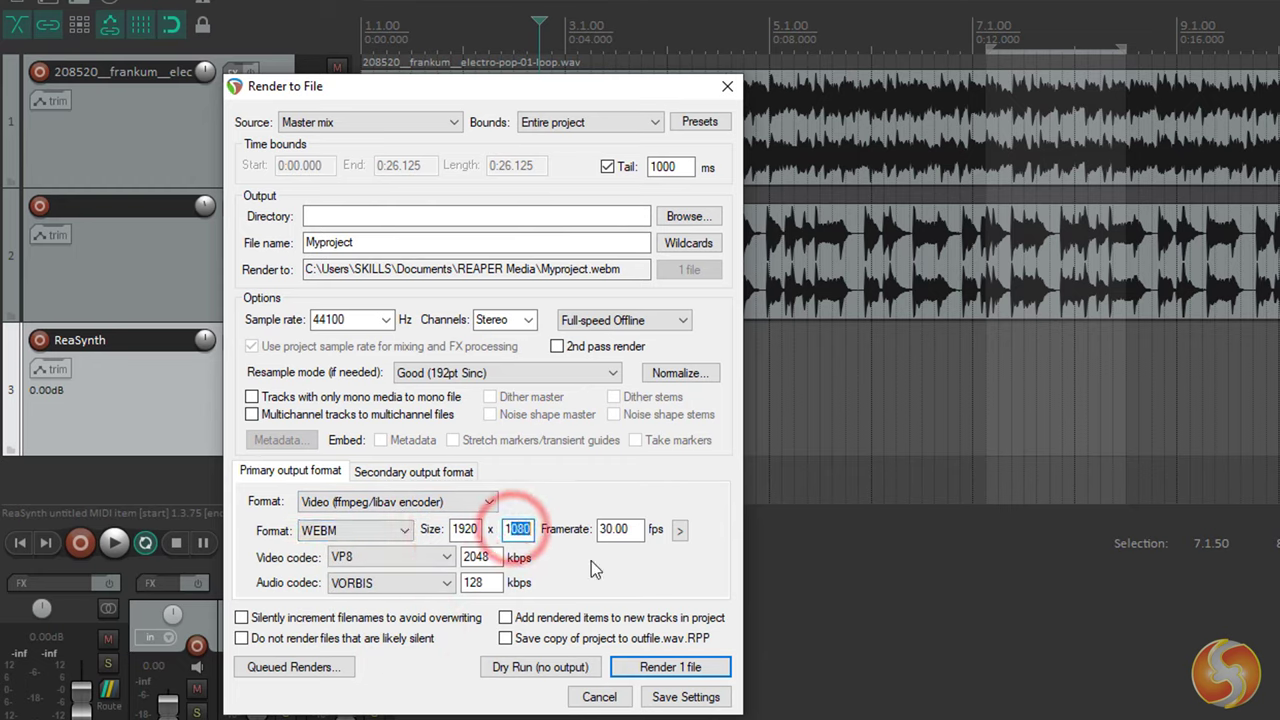
{"action": "left_click", "coordinate": [680, 531]}
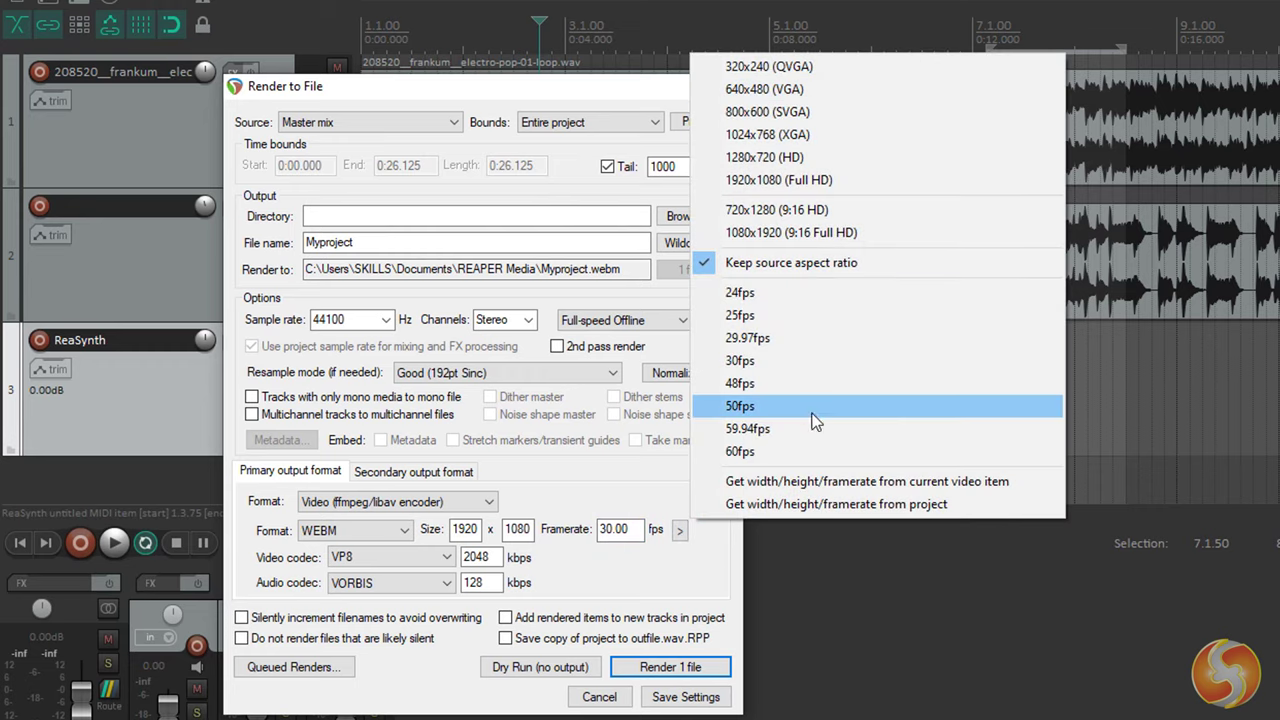
{"action": "left_click", "coordinate": [601, 697]}
- Cancel the Render to File dialog without rendering
{"action": "left_click", "coordinate": [604, 697]}
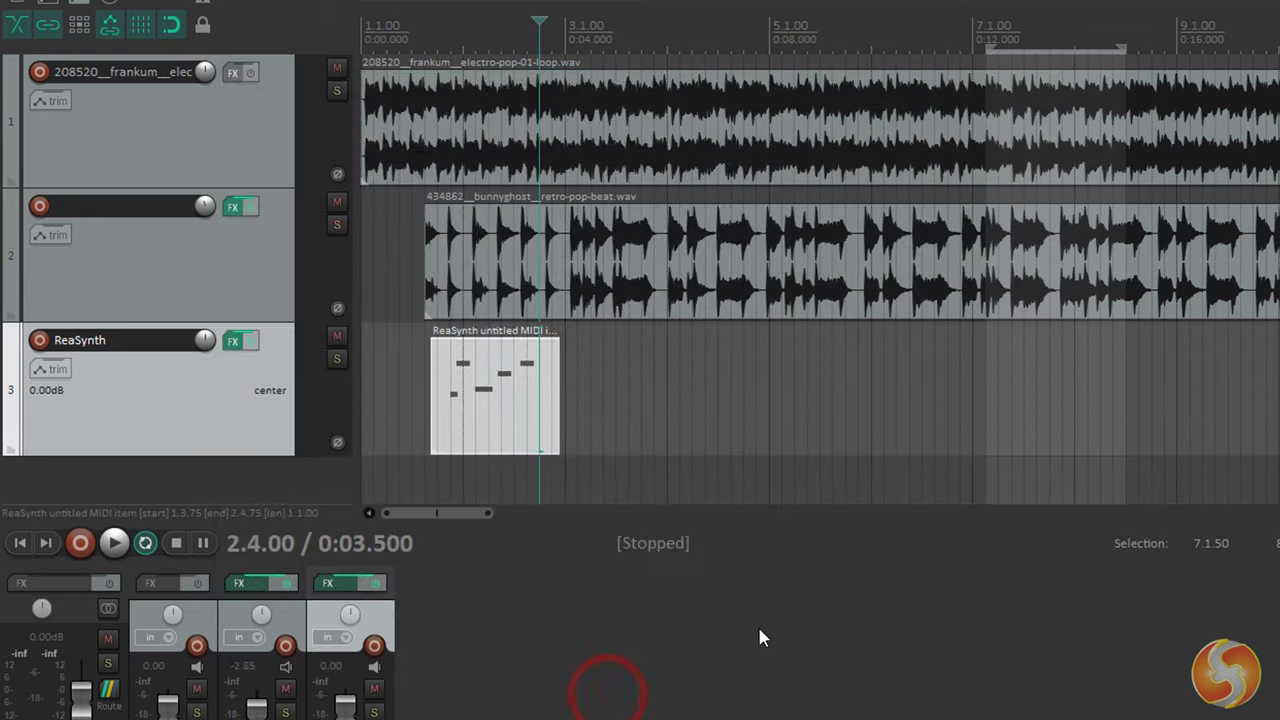